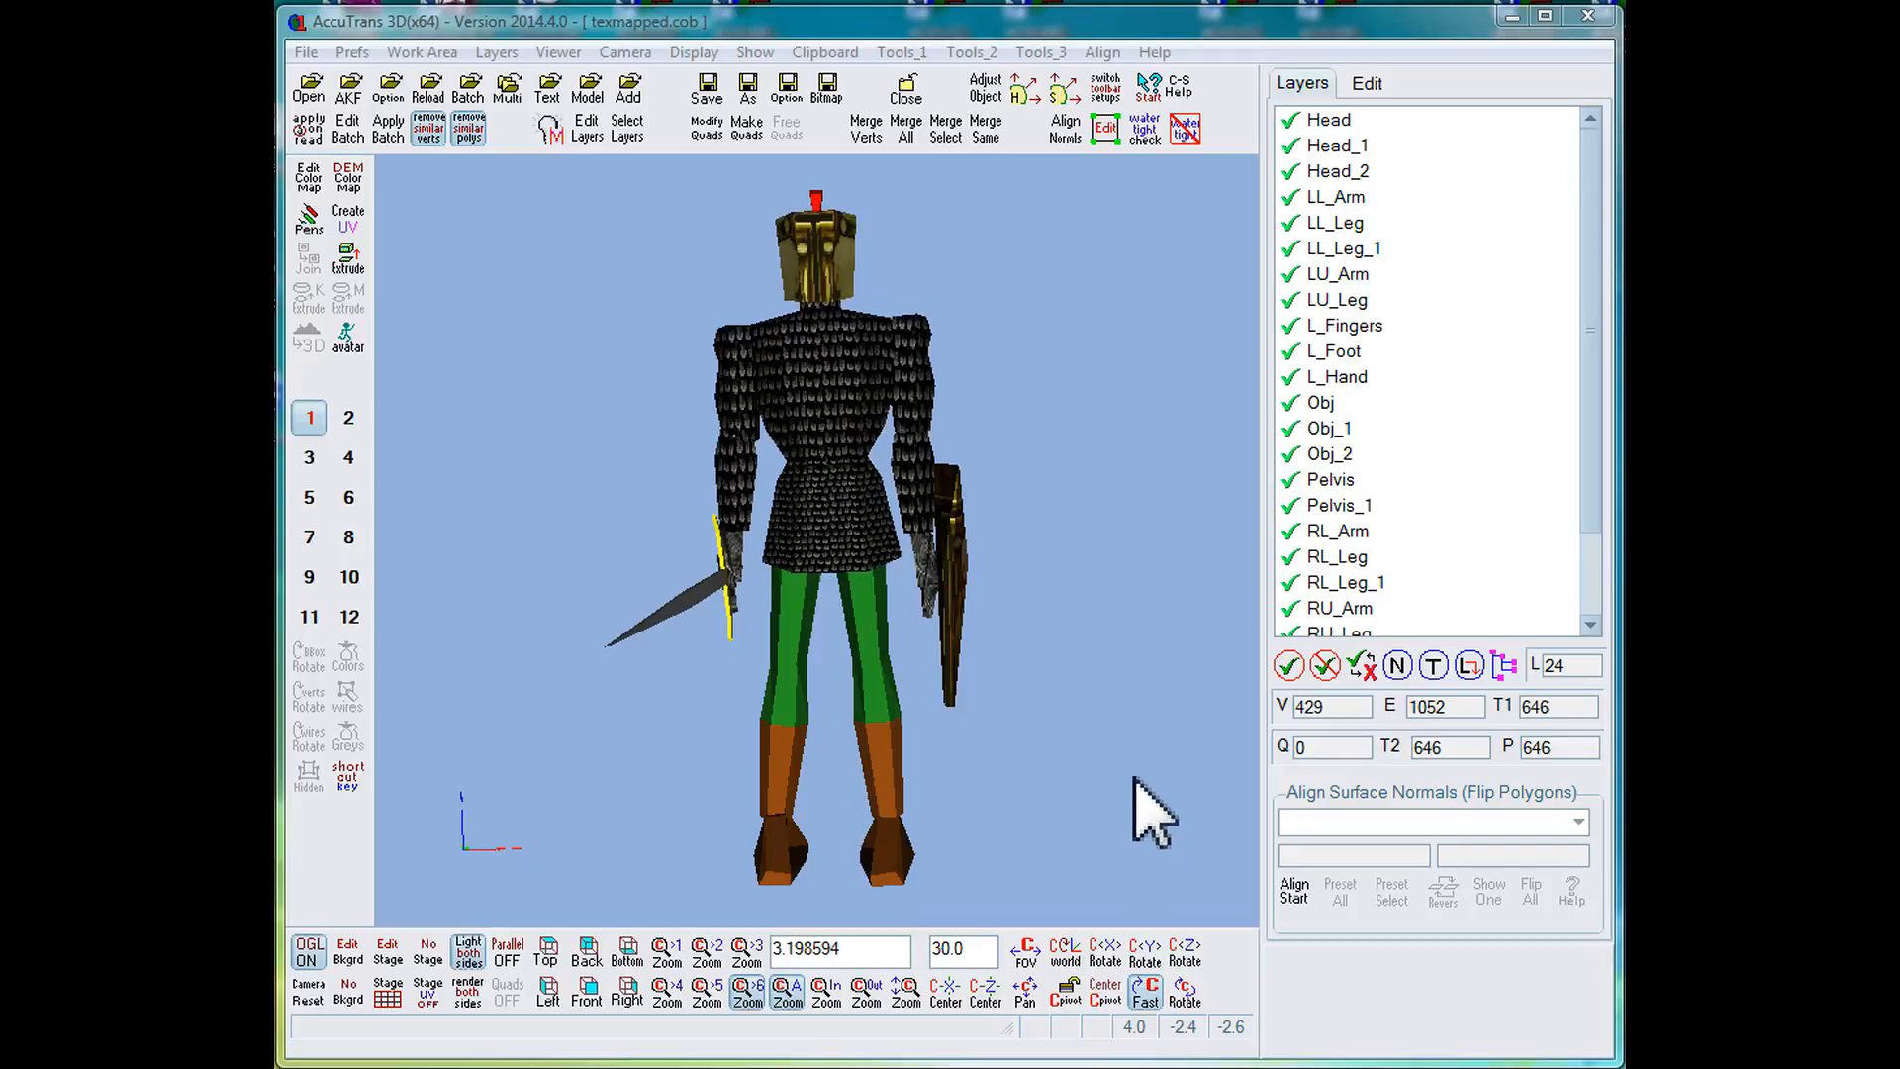
Step: Shut down AccuTrans 3D and delete the at3d(x64)_2014_4.prefs file from the AccuTrans3D folder
click(1588, 16)
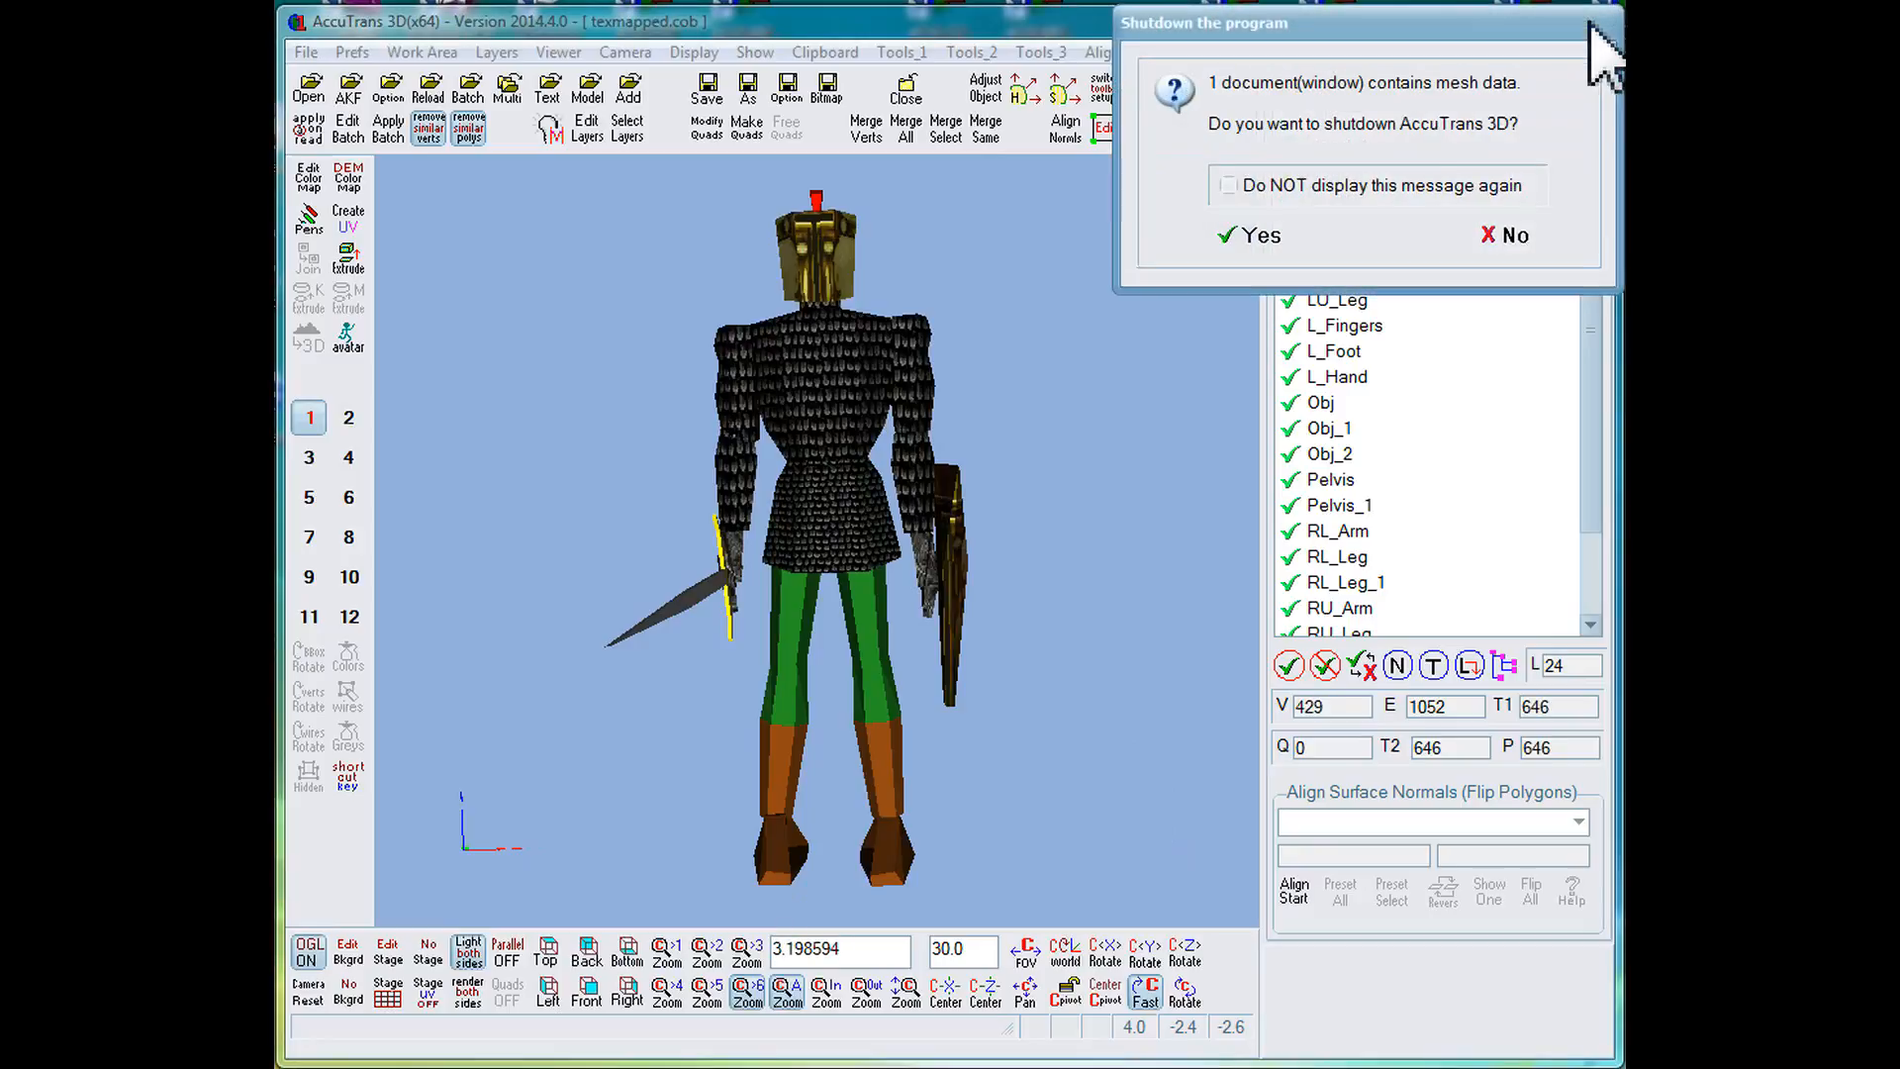
click(1287, 237)
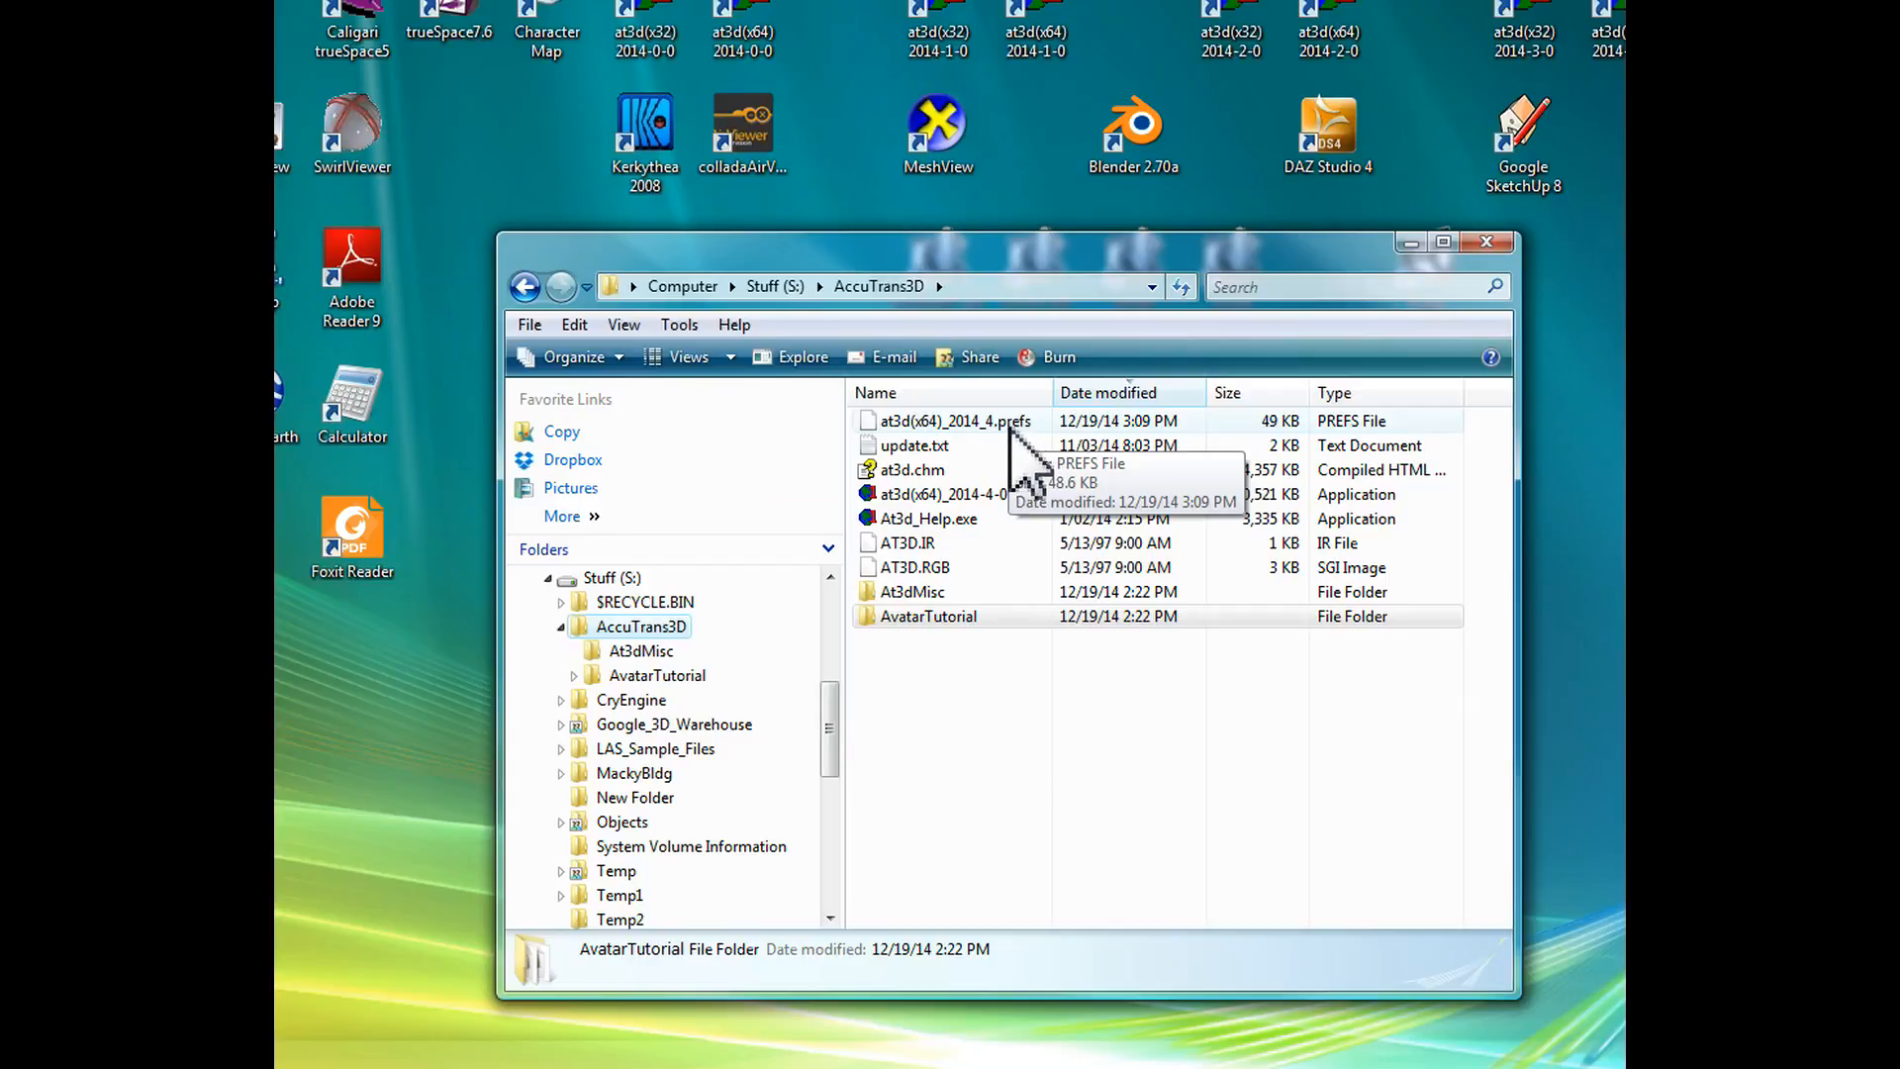
click(871, 422)
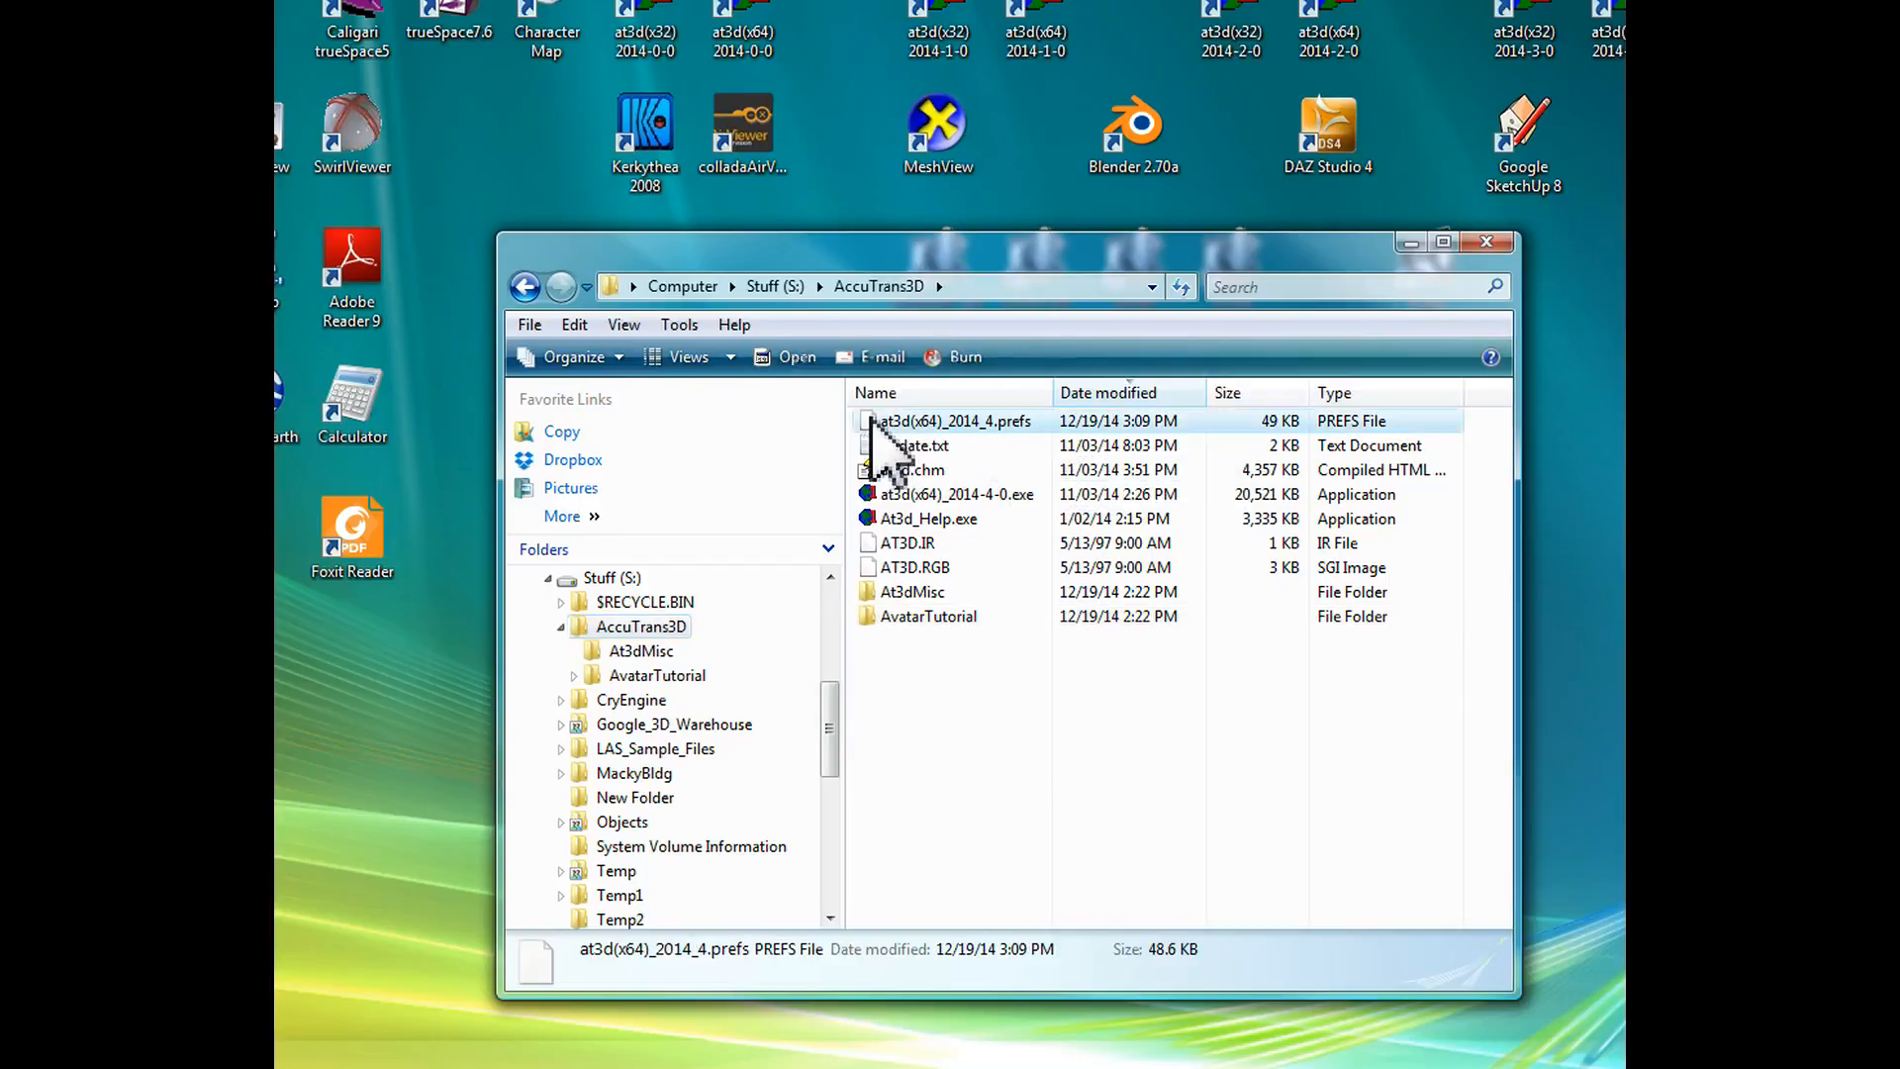
right_click(871, 422)
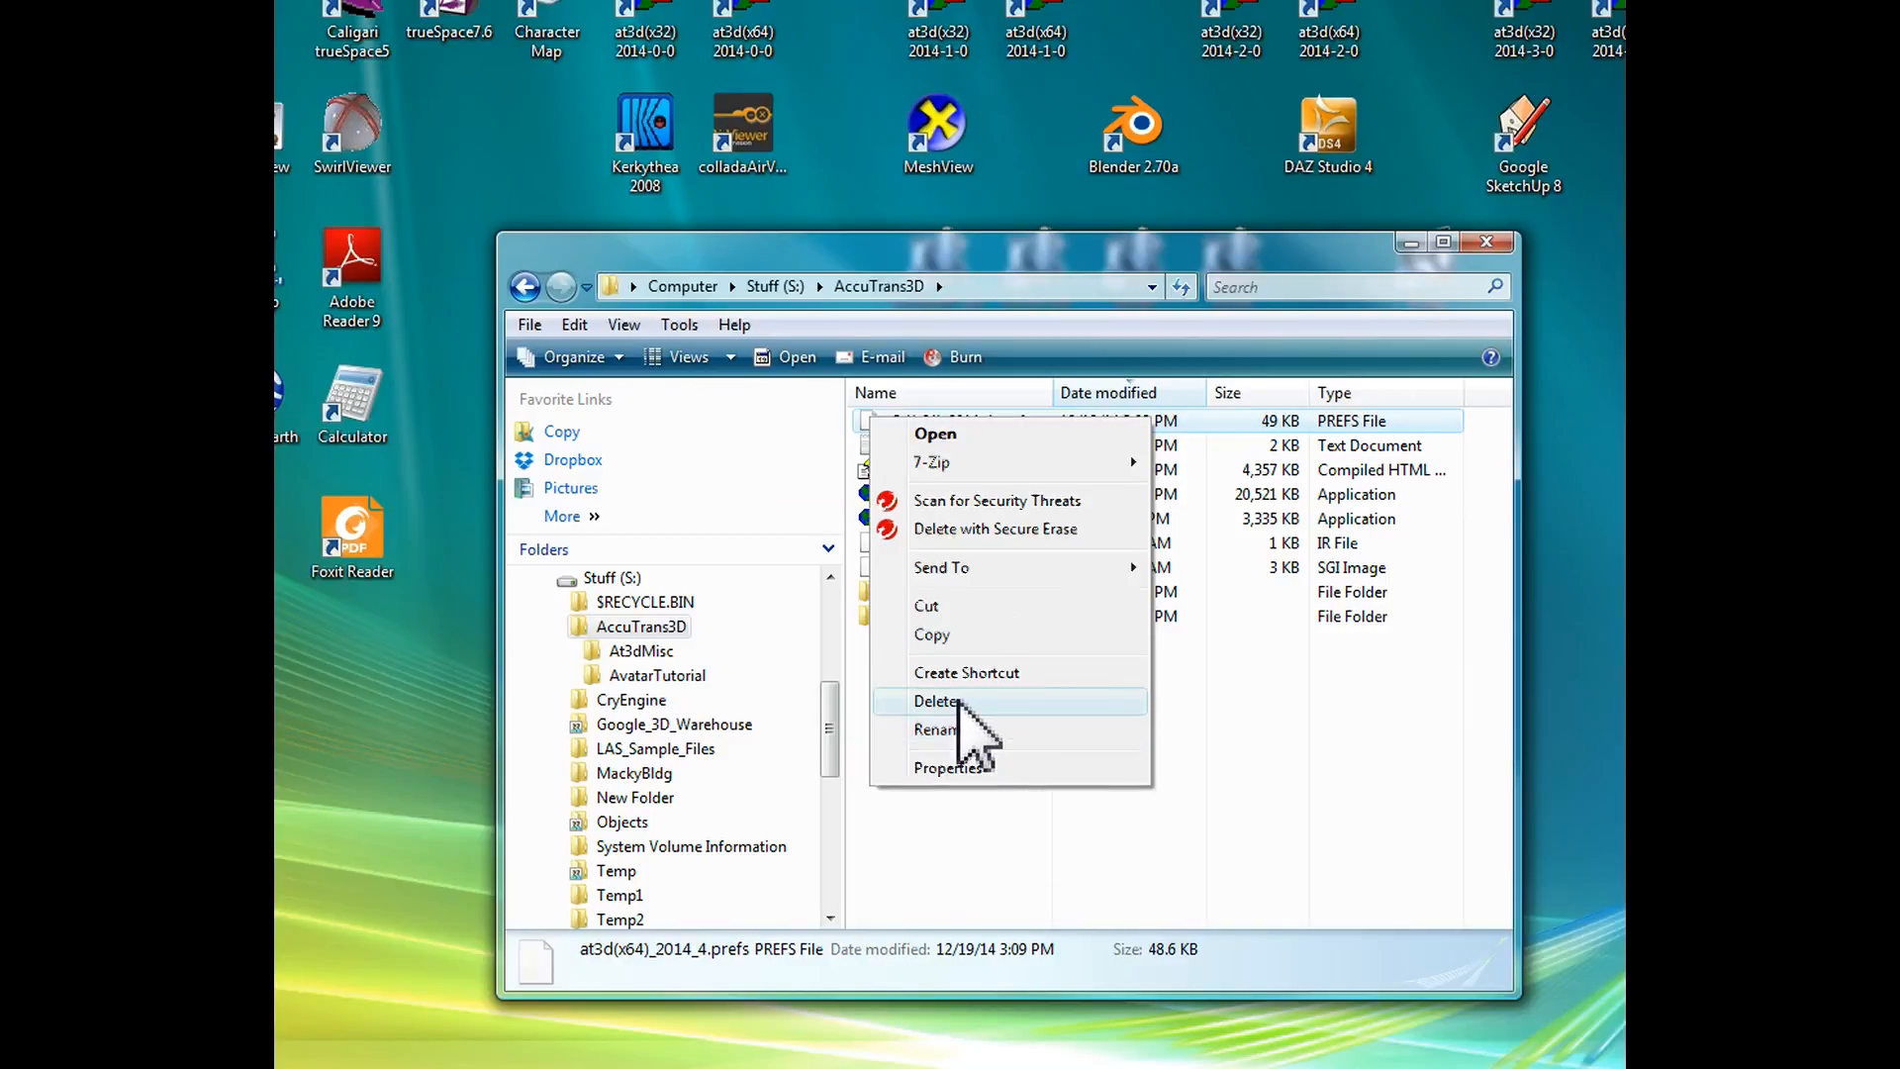
click(957, 700)
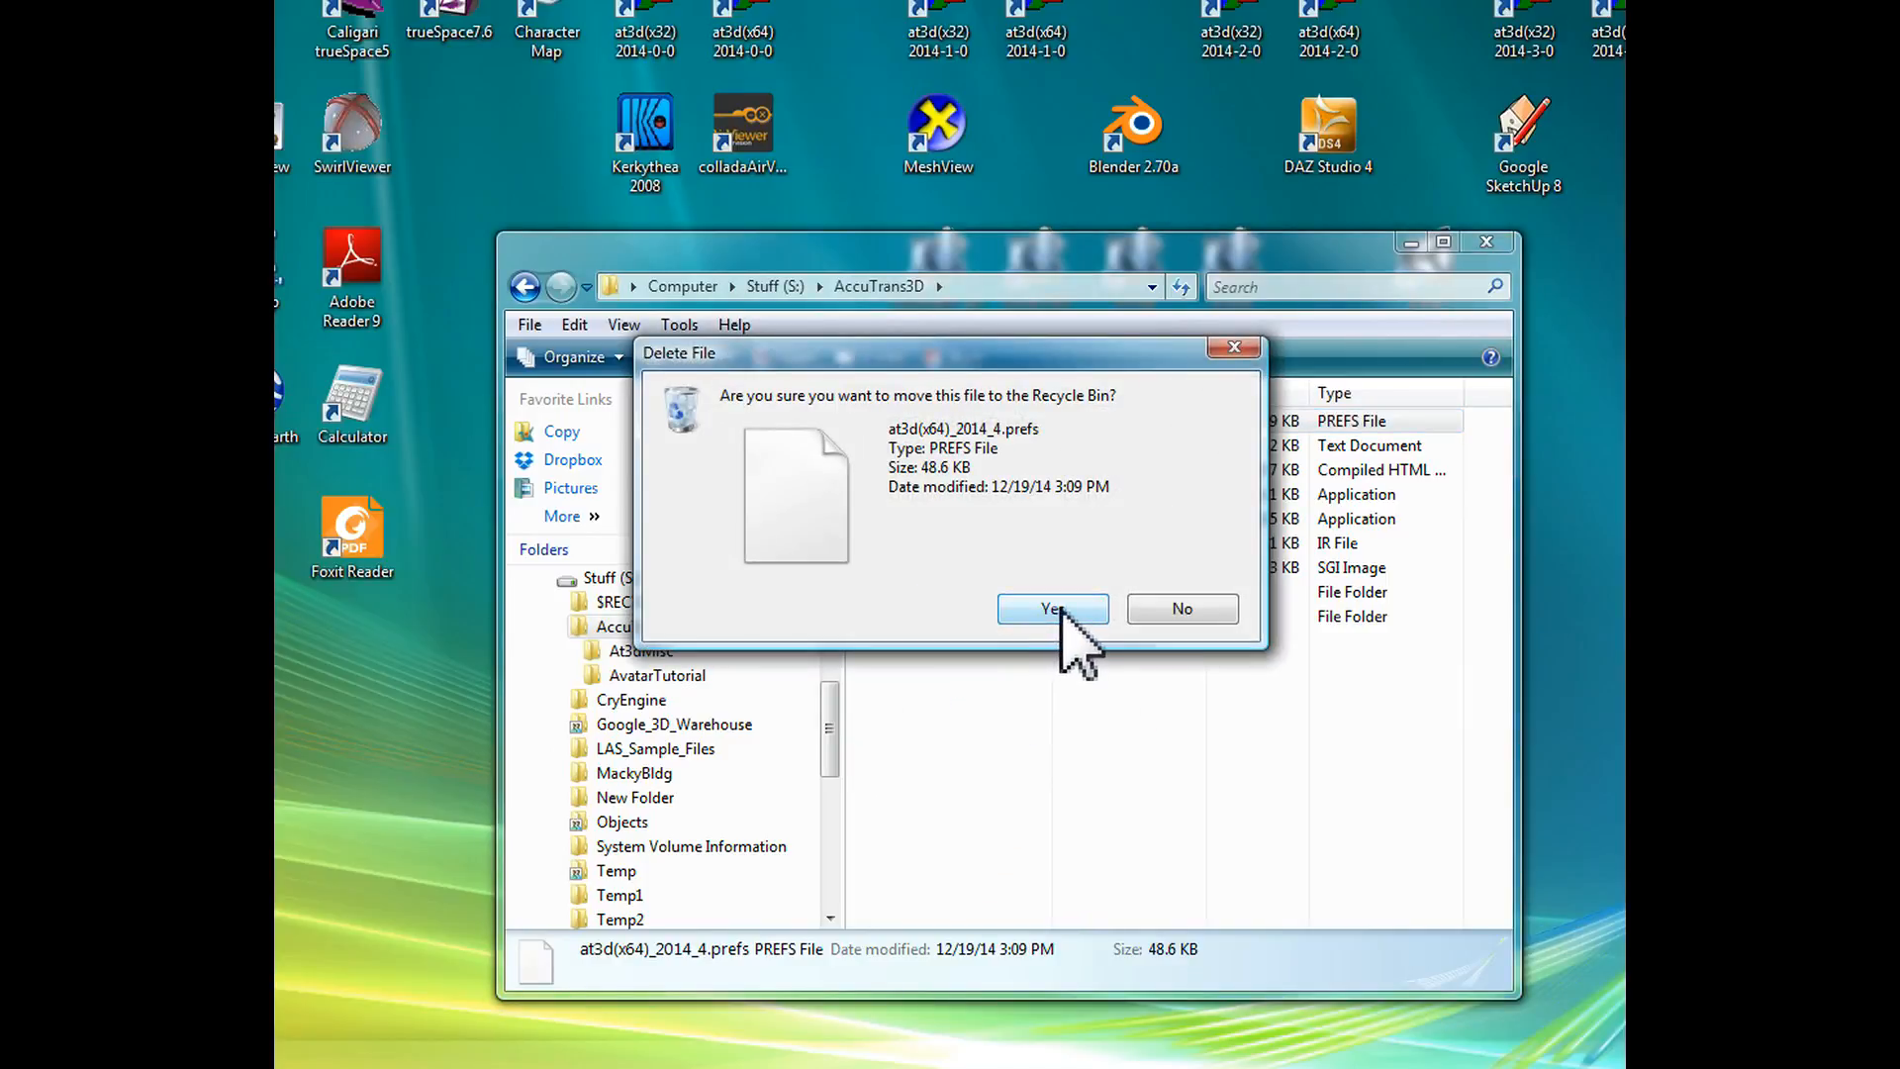
click(1060, 611)
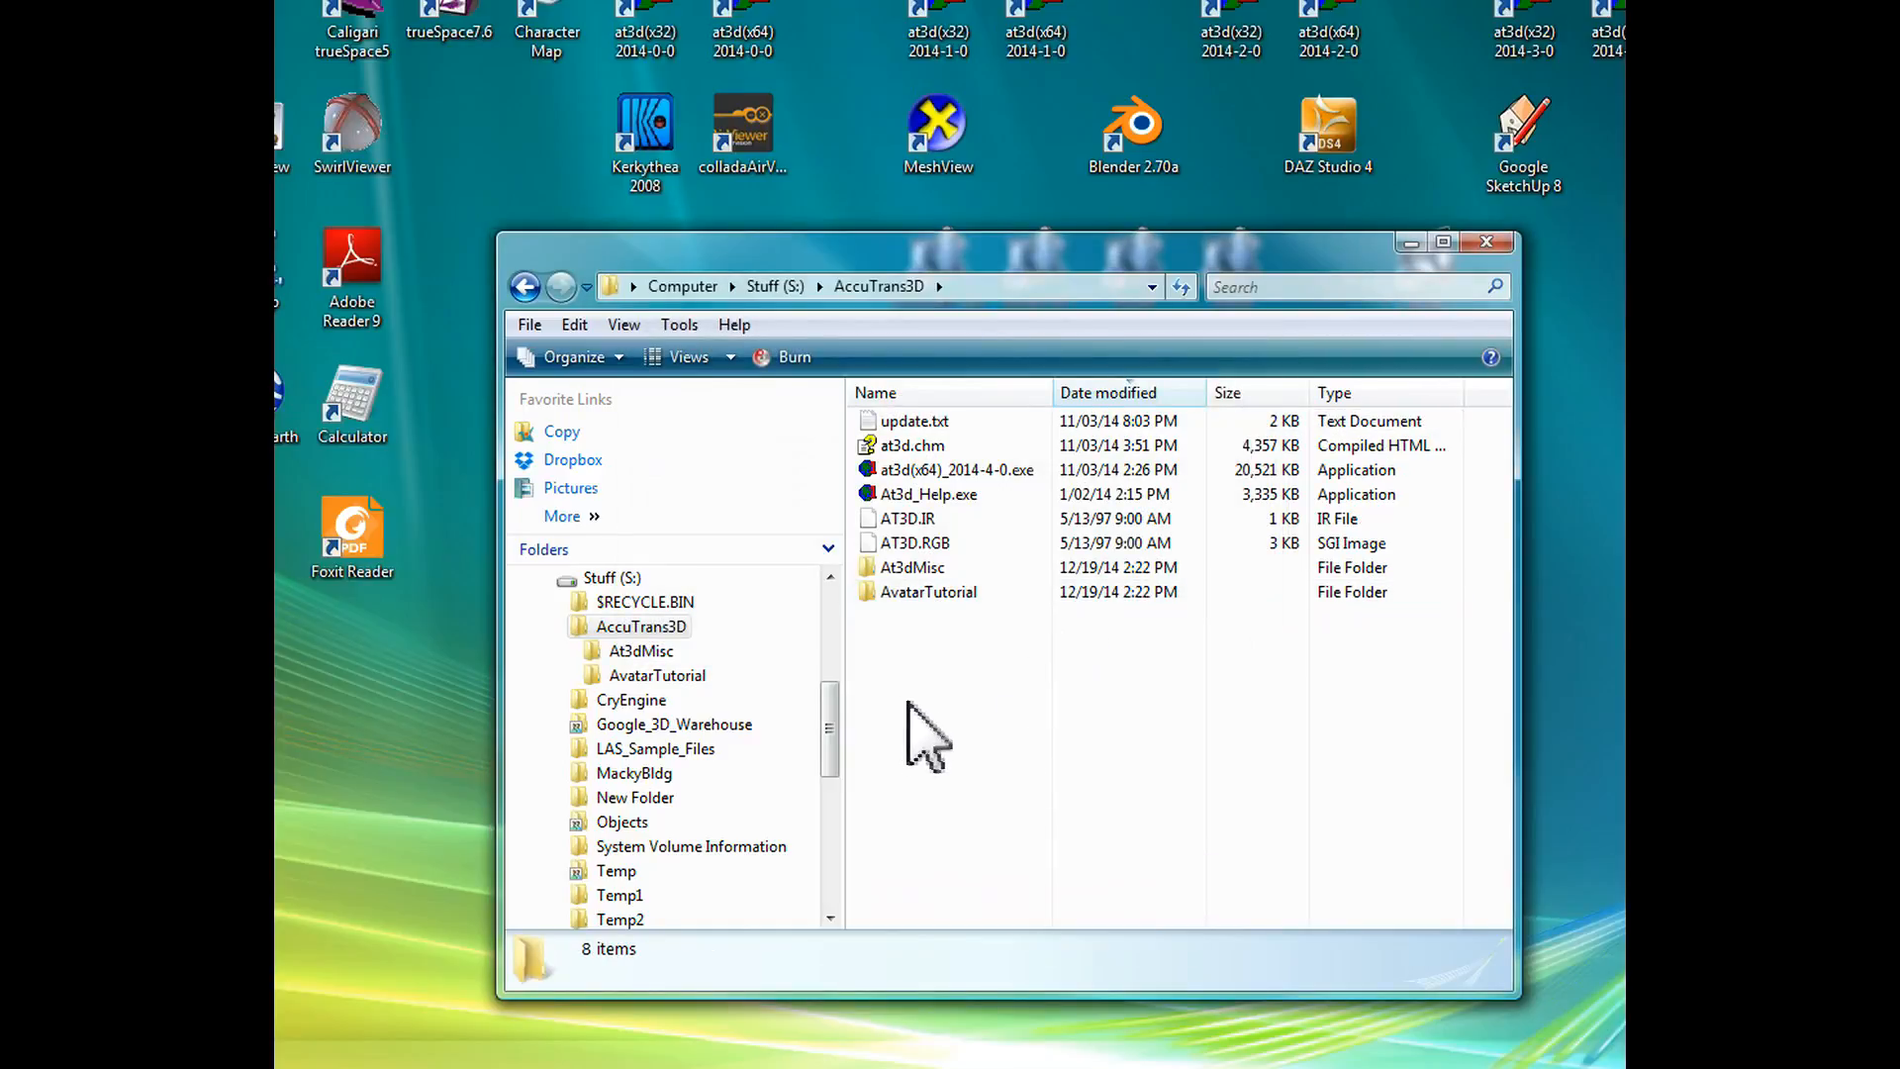
Step: Launch at3d(x64)_2014-4-0.exe, agree to the license terms and dismiss the toolbar and help manual notices
click(872, 473)
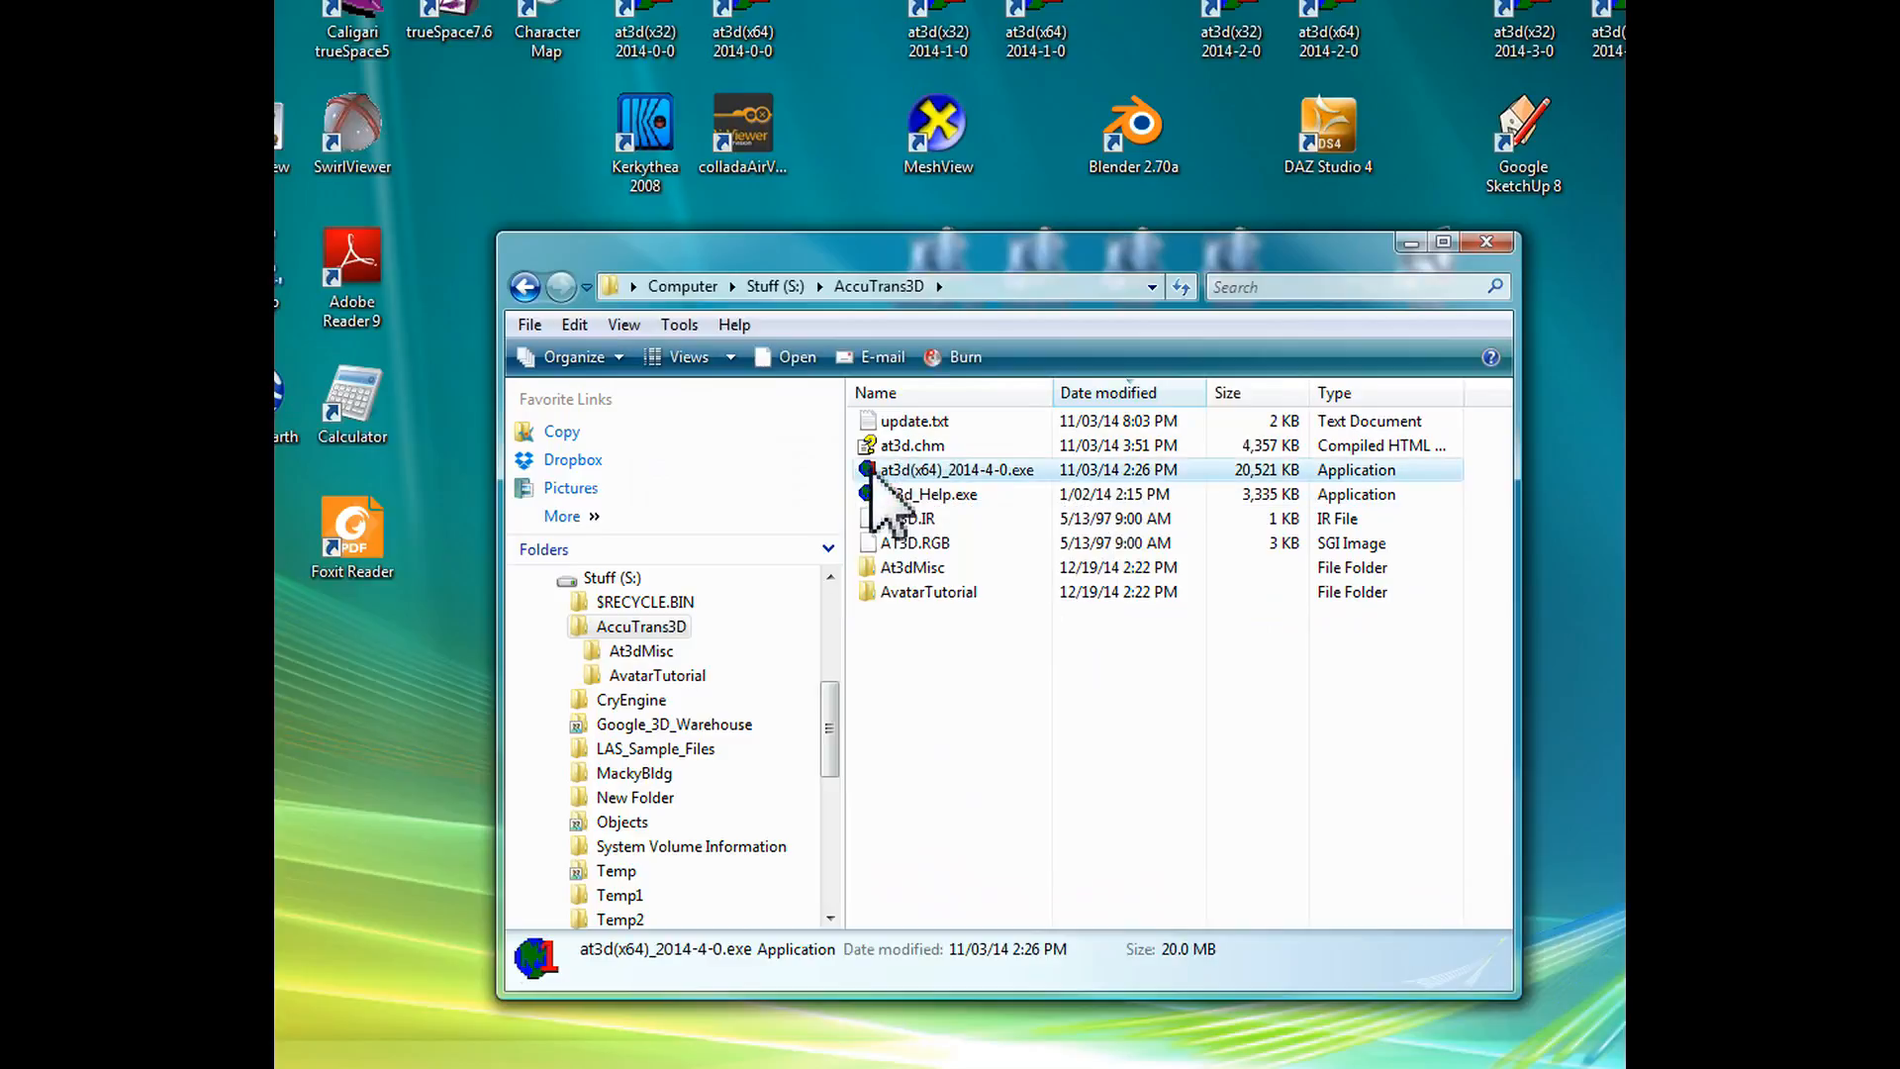
double_click(868, 470)
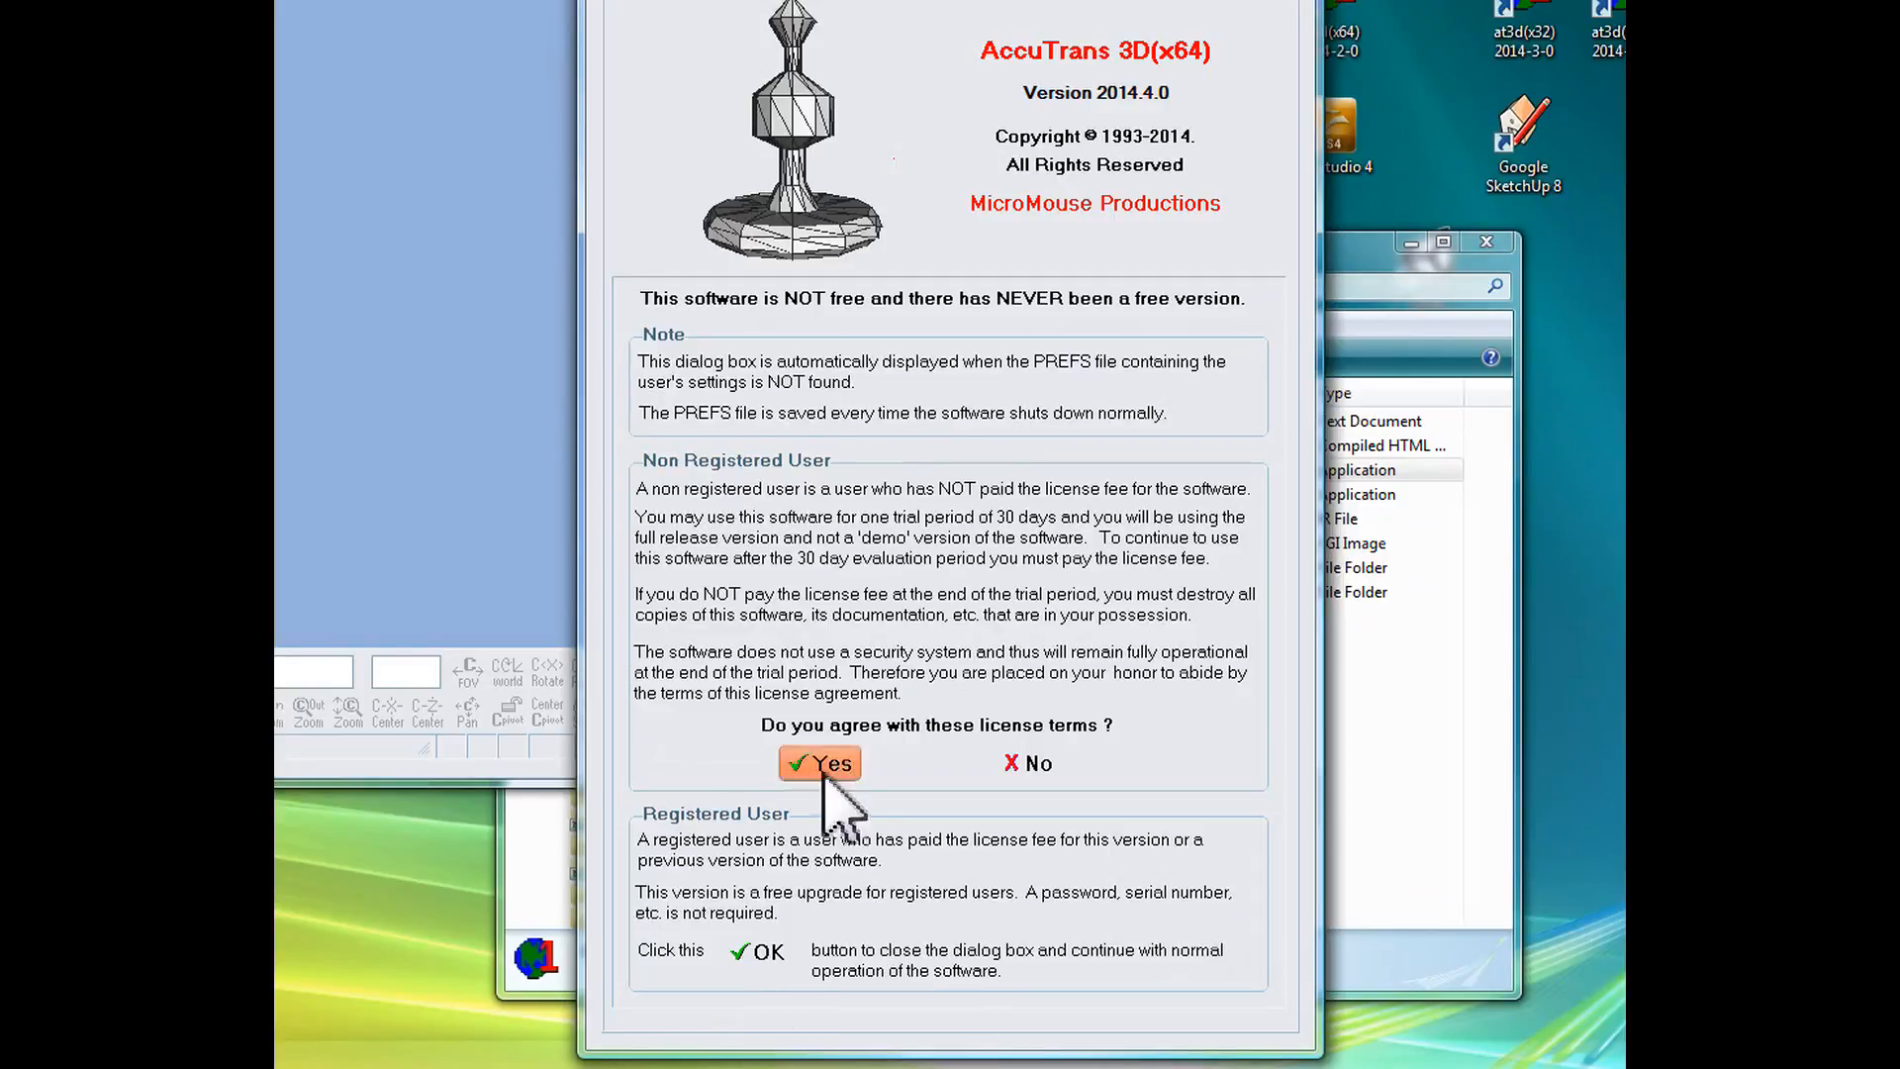
click(833, 770)
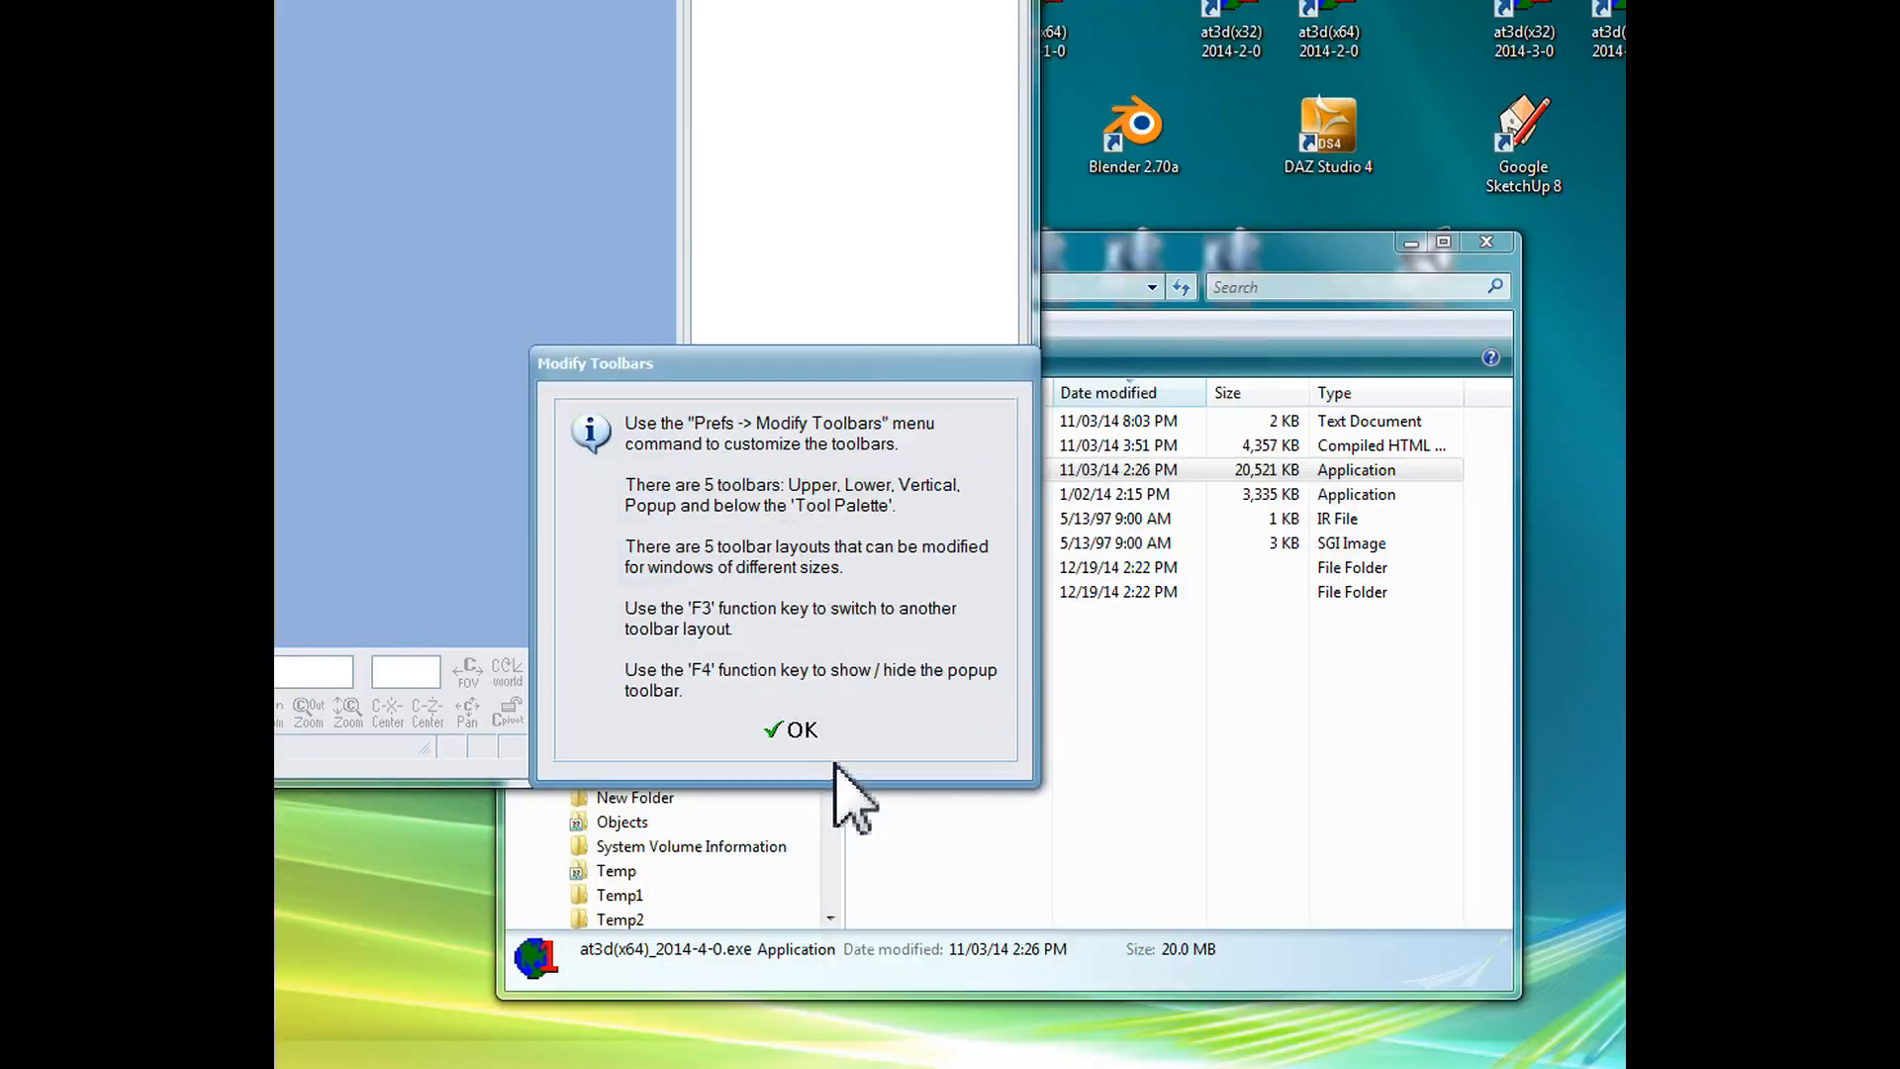
click(793, 727)
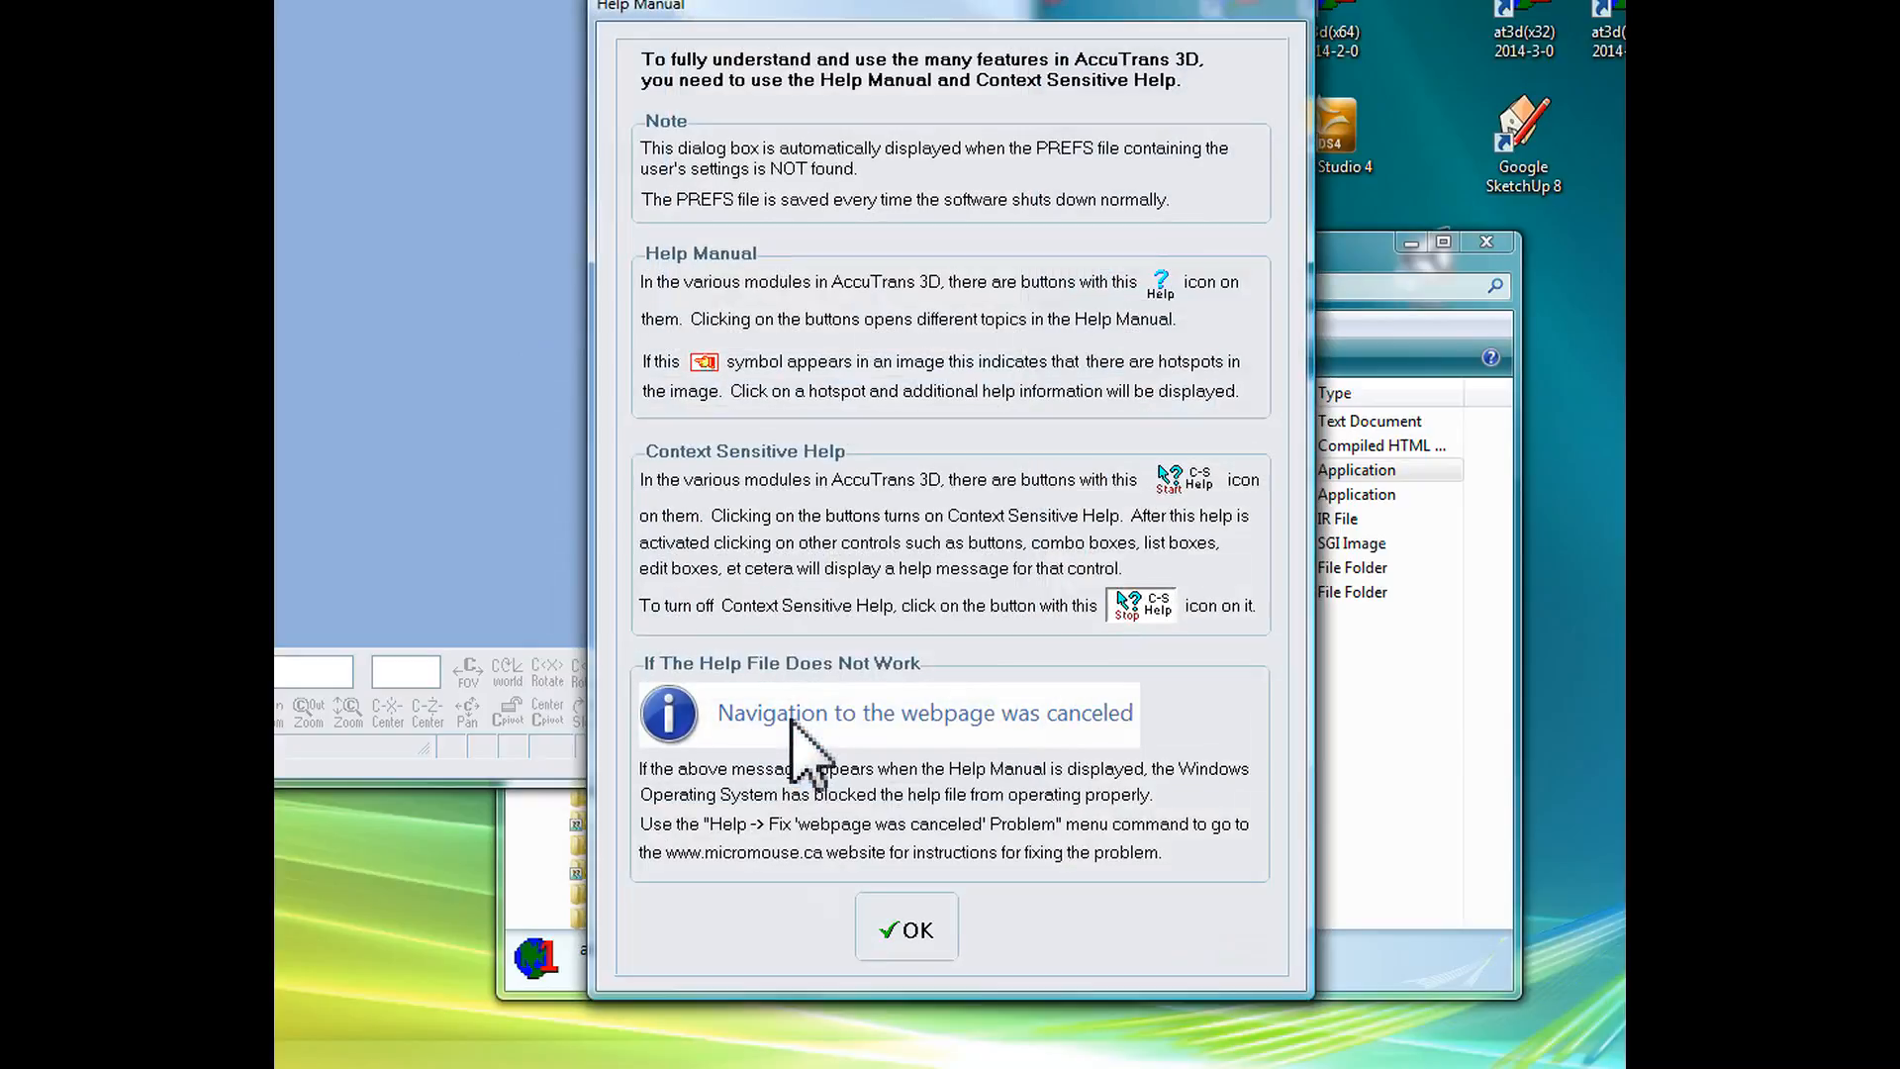
click(912, 928)
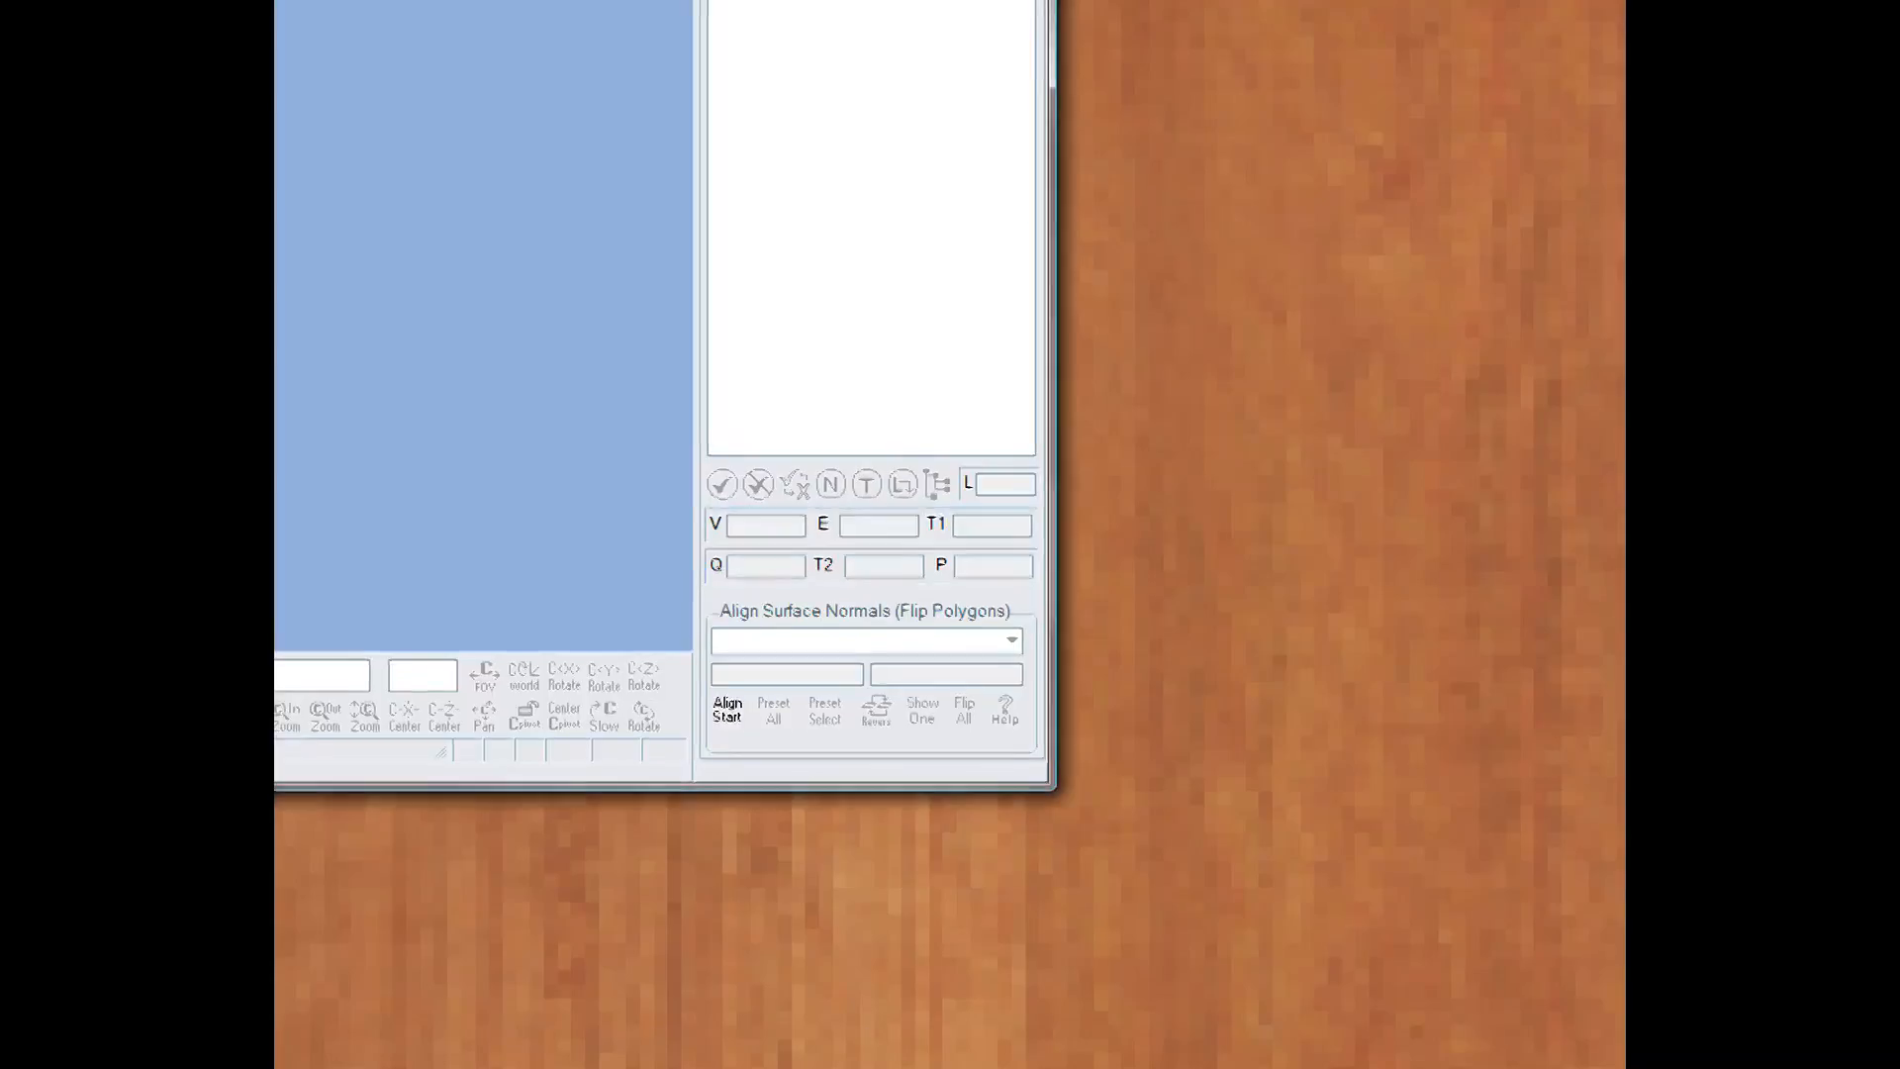
Step: Reposition the AccuTrans 3D window and enlarge it in width and height to fill the visible desktop
drag(139, 0, 632, 0)
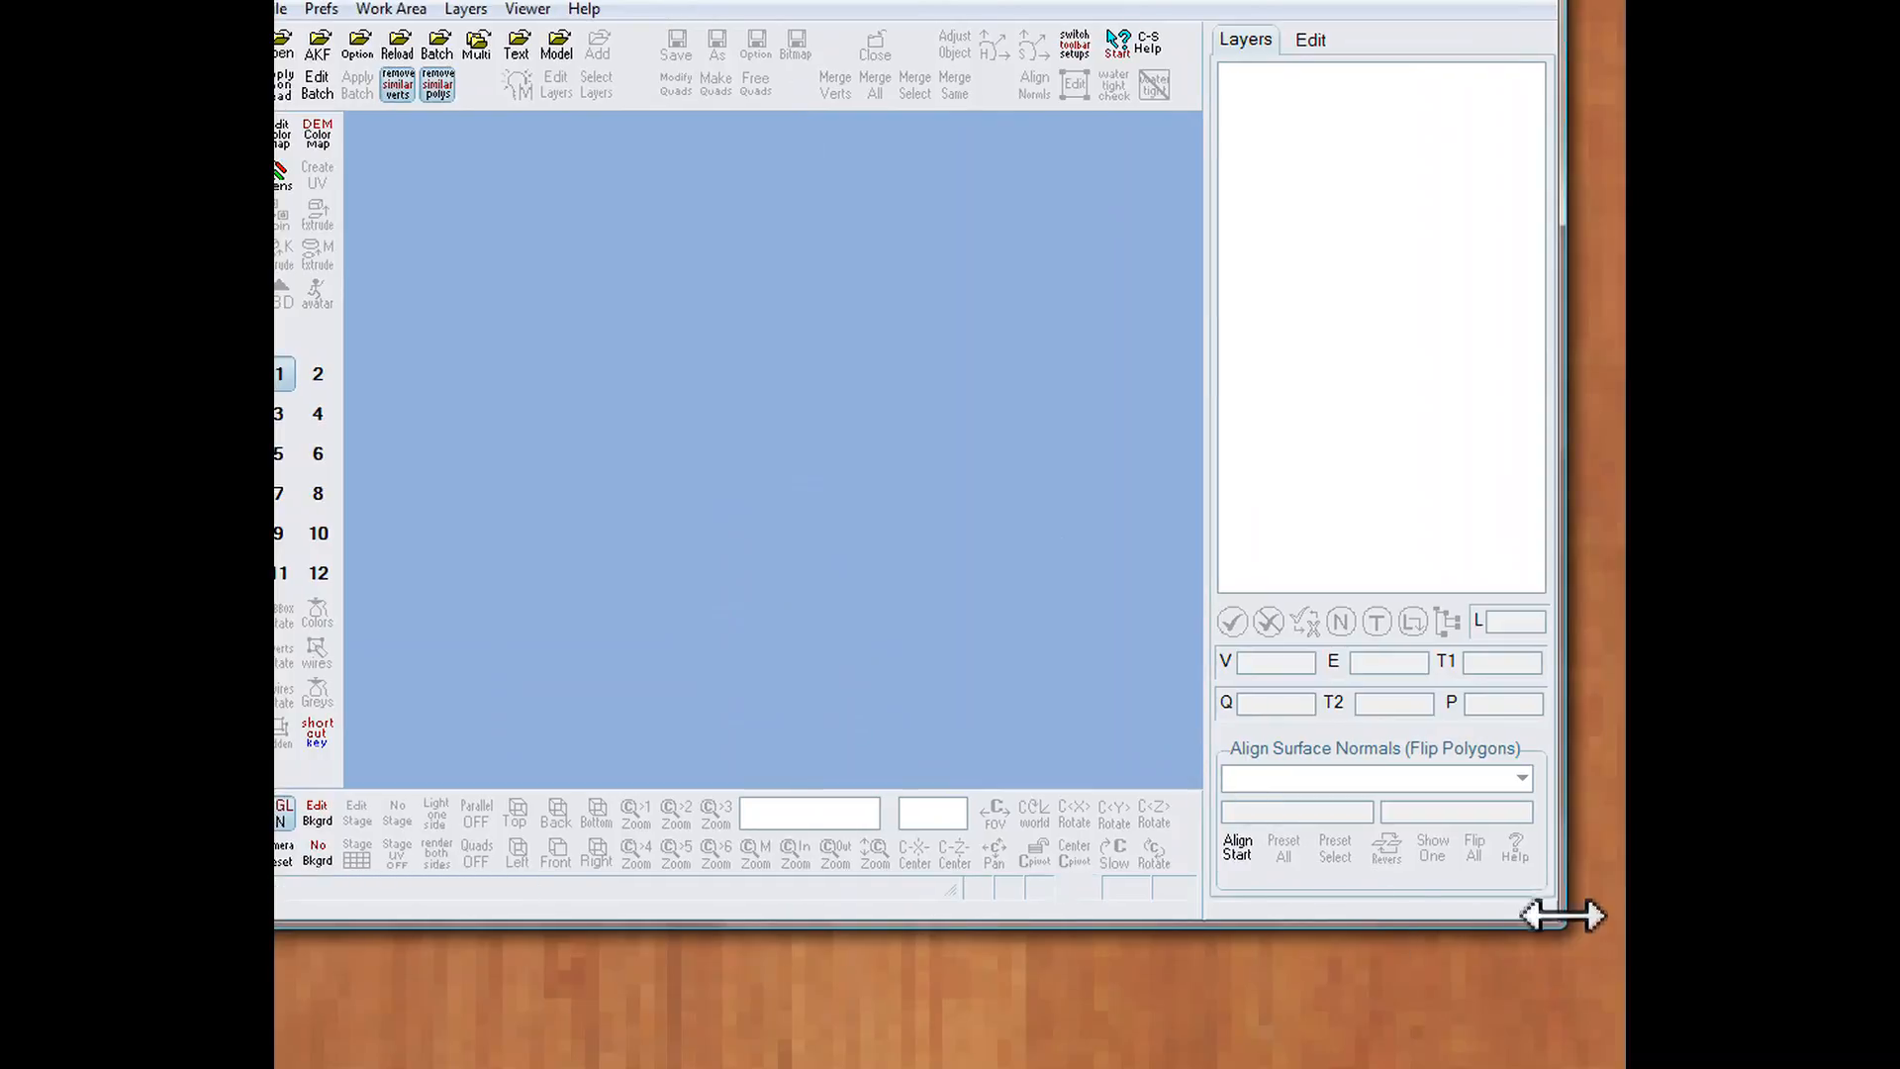
drag(1568, 927, 1621, 1000)
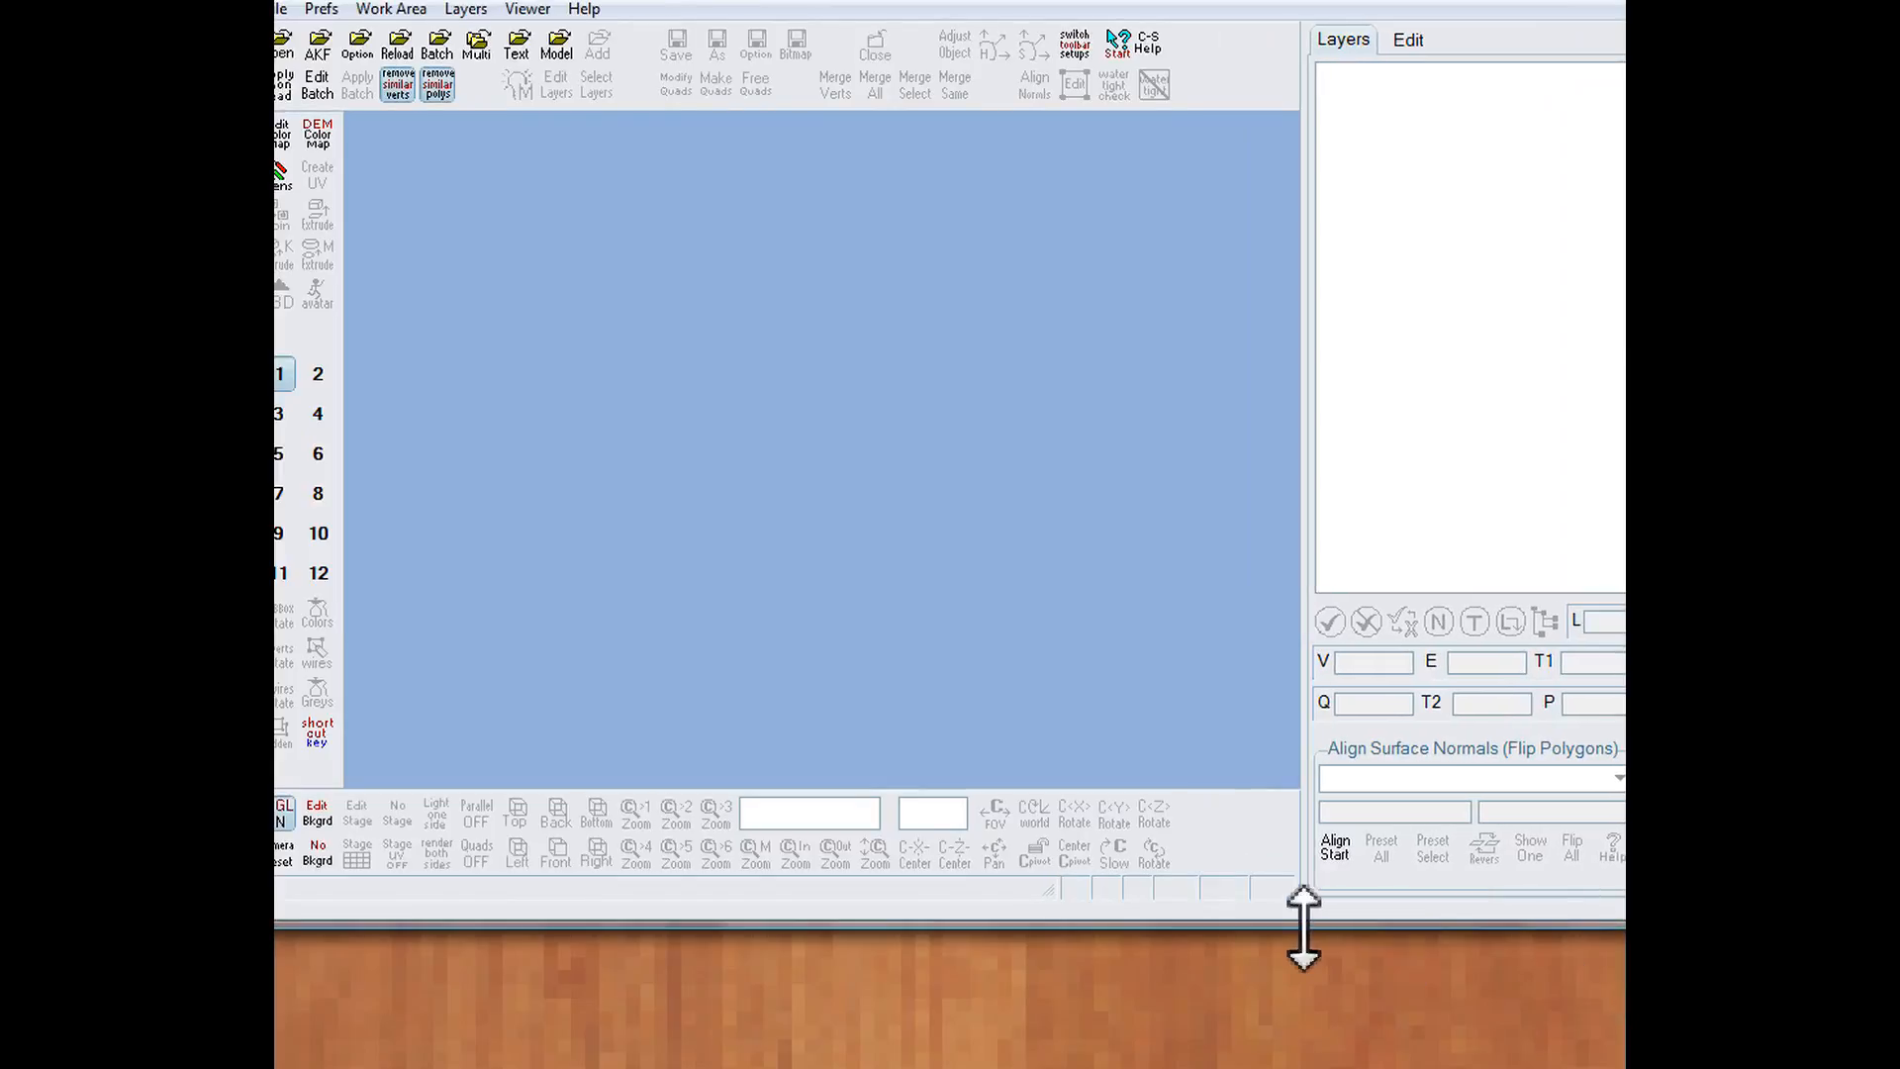
drag(1302, 922, 1304, 1055)
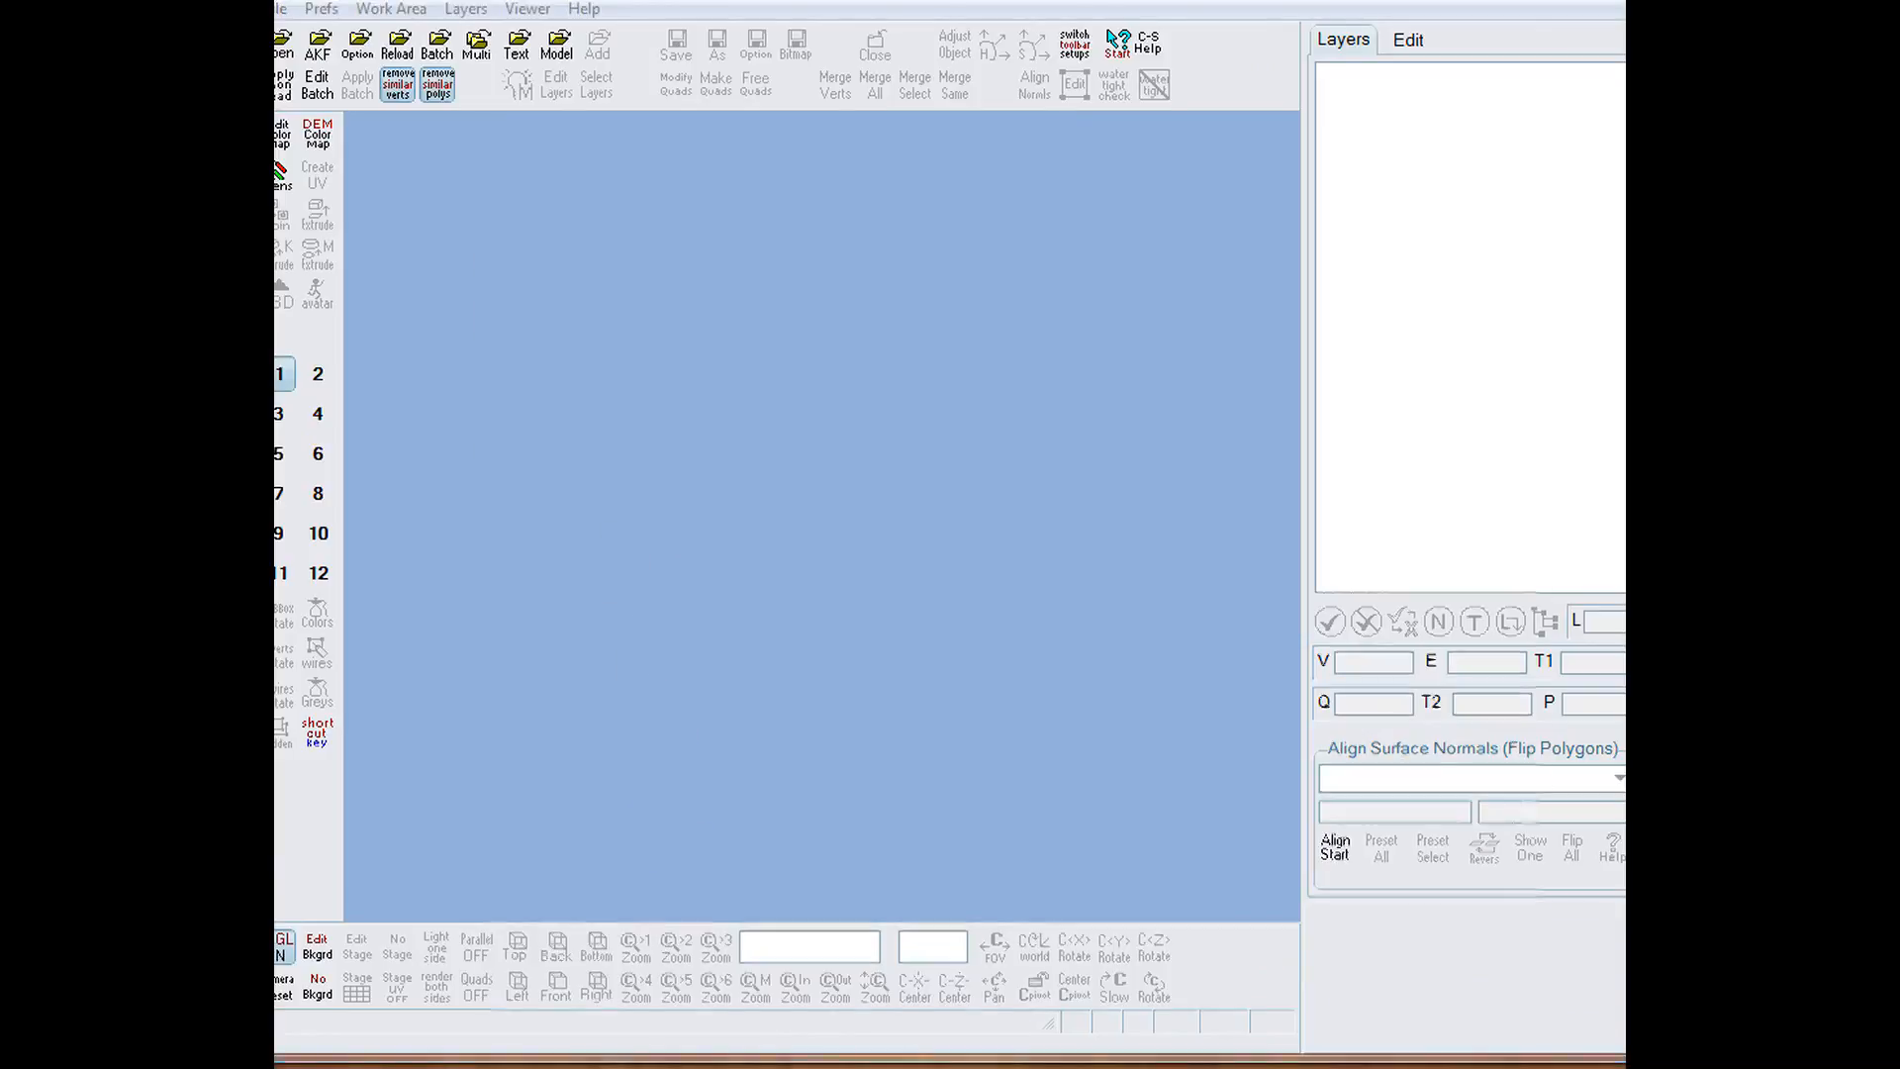
Step: Load texmapped.cob from the AvatarTutorial folder into AccuTrans 3D and minimize the folder window
click(816, 1067)
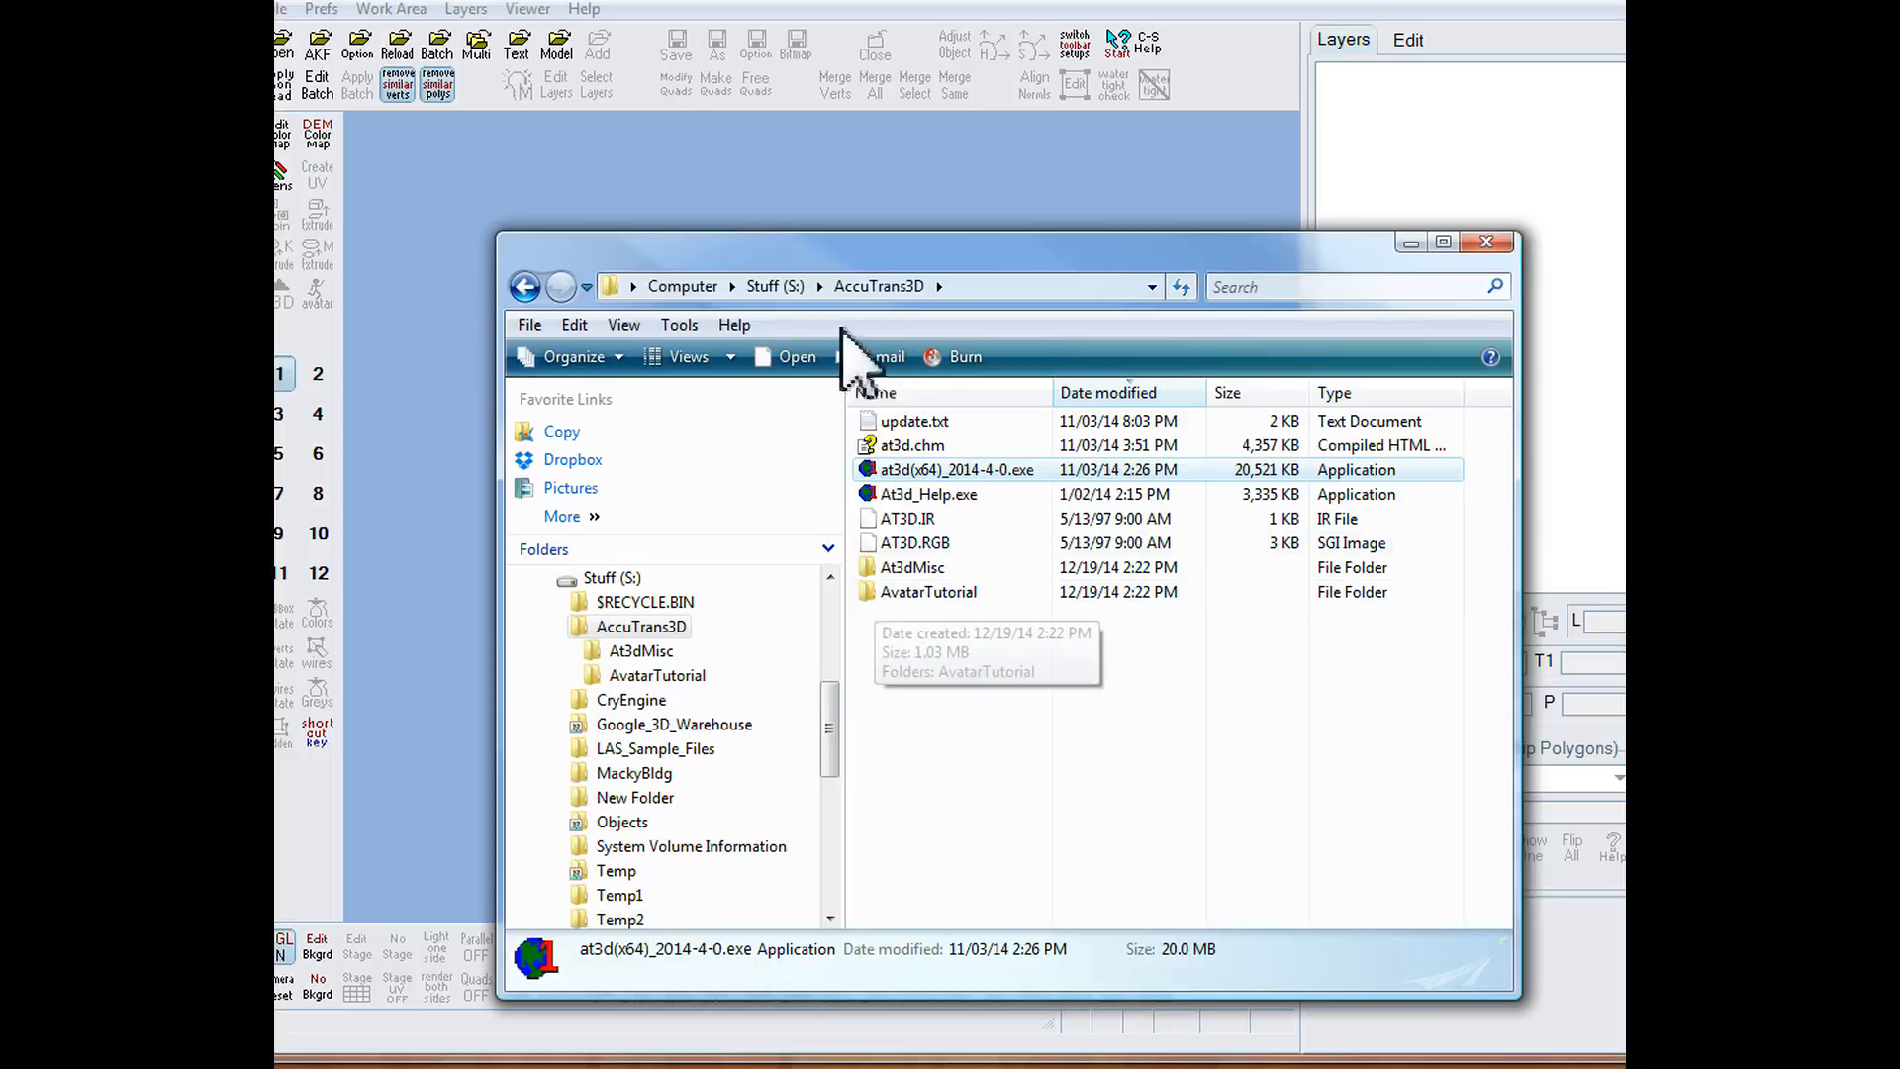
double_click(875, 594)
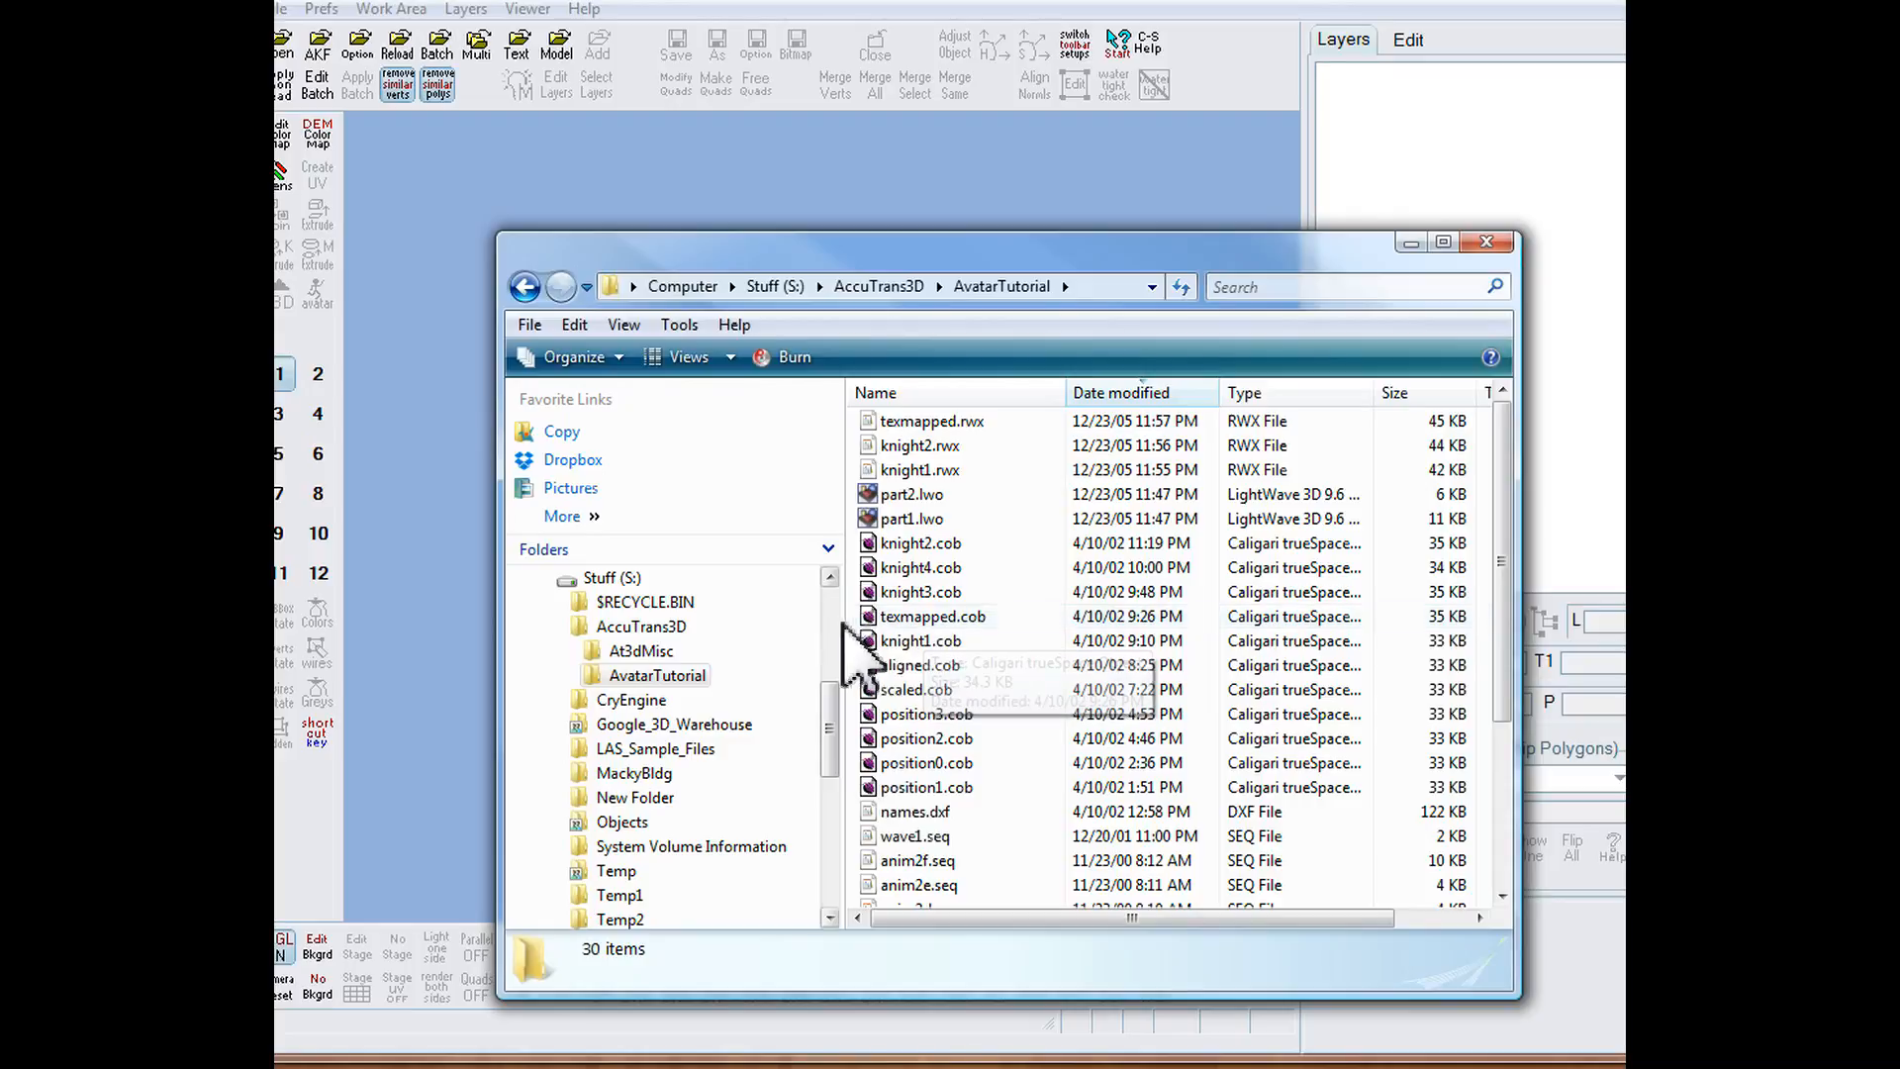
click(872, 618)
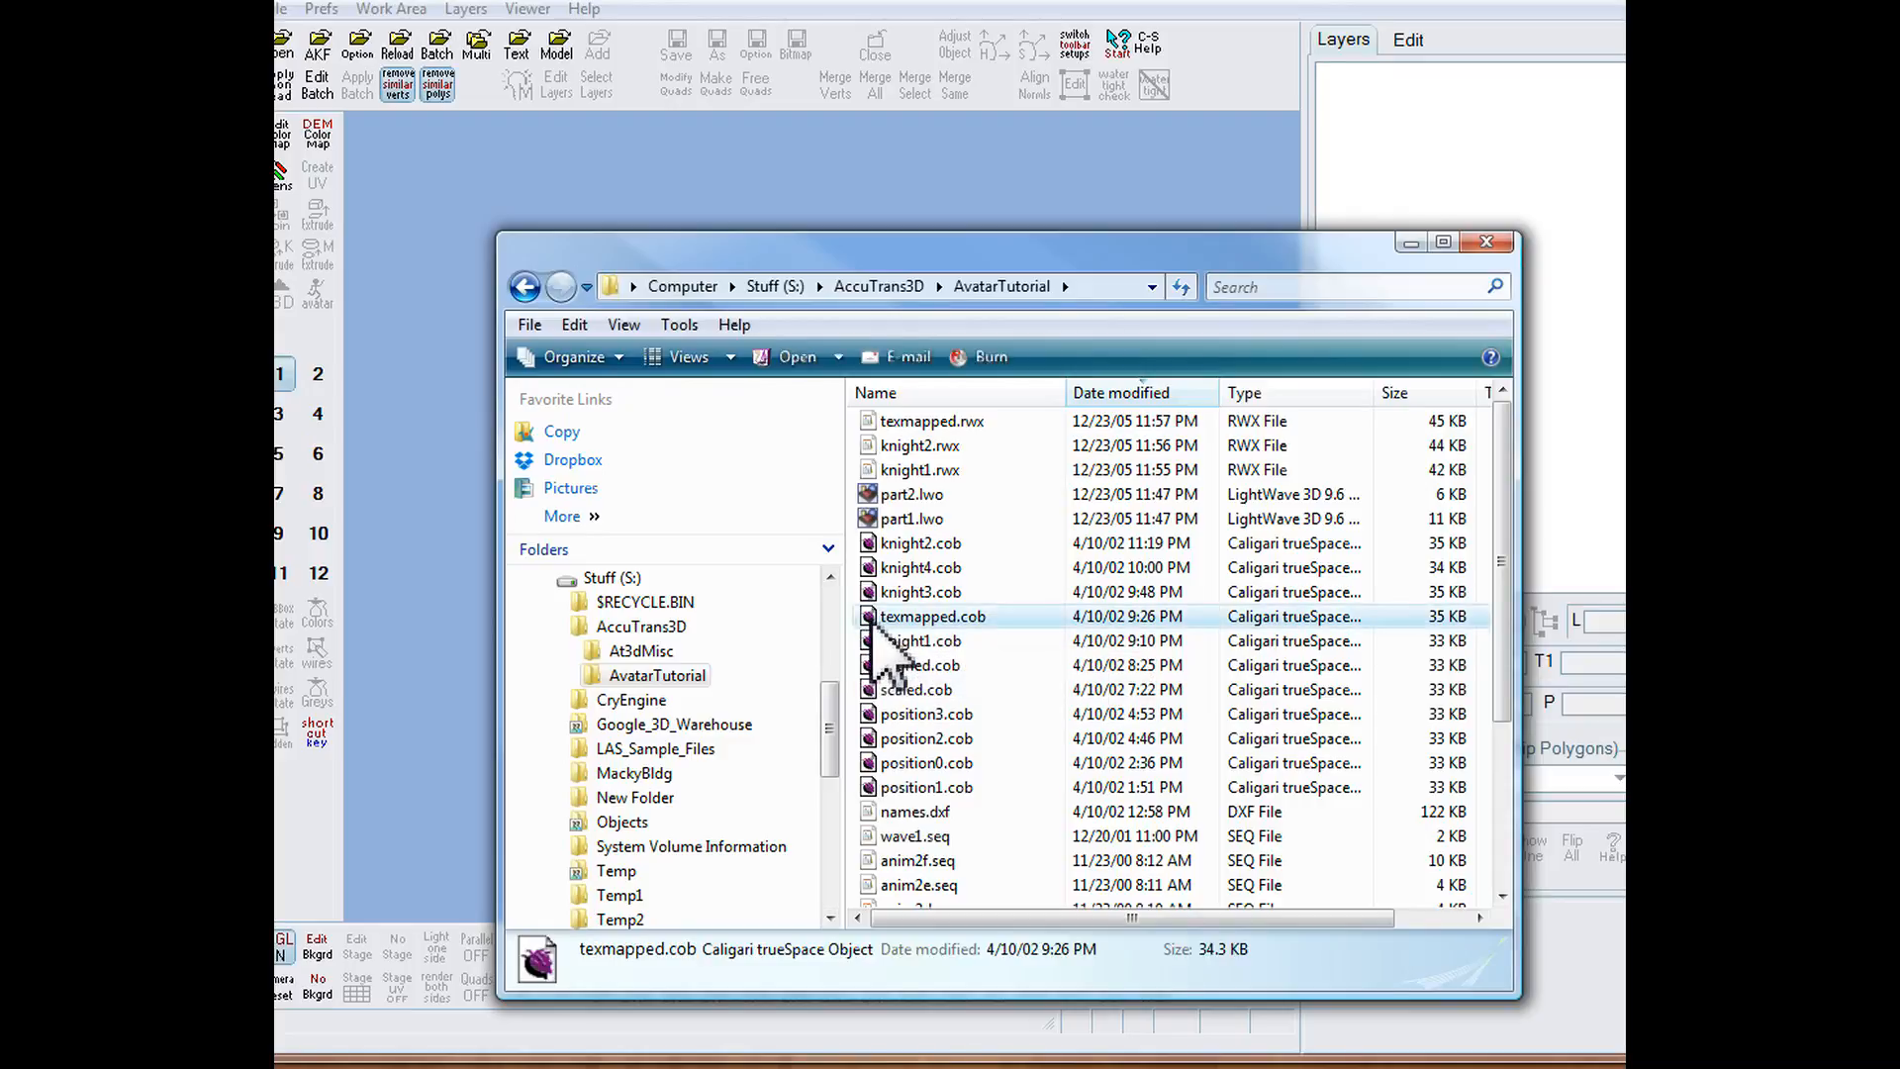
drag(872, 623, 809, 175)
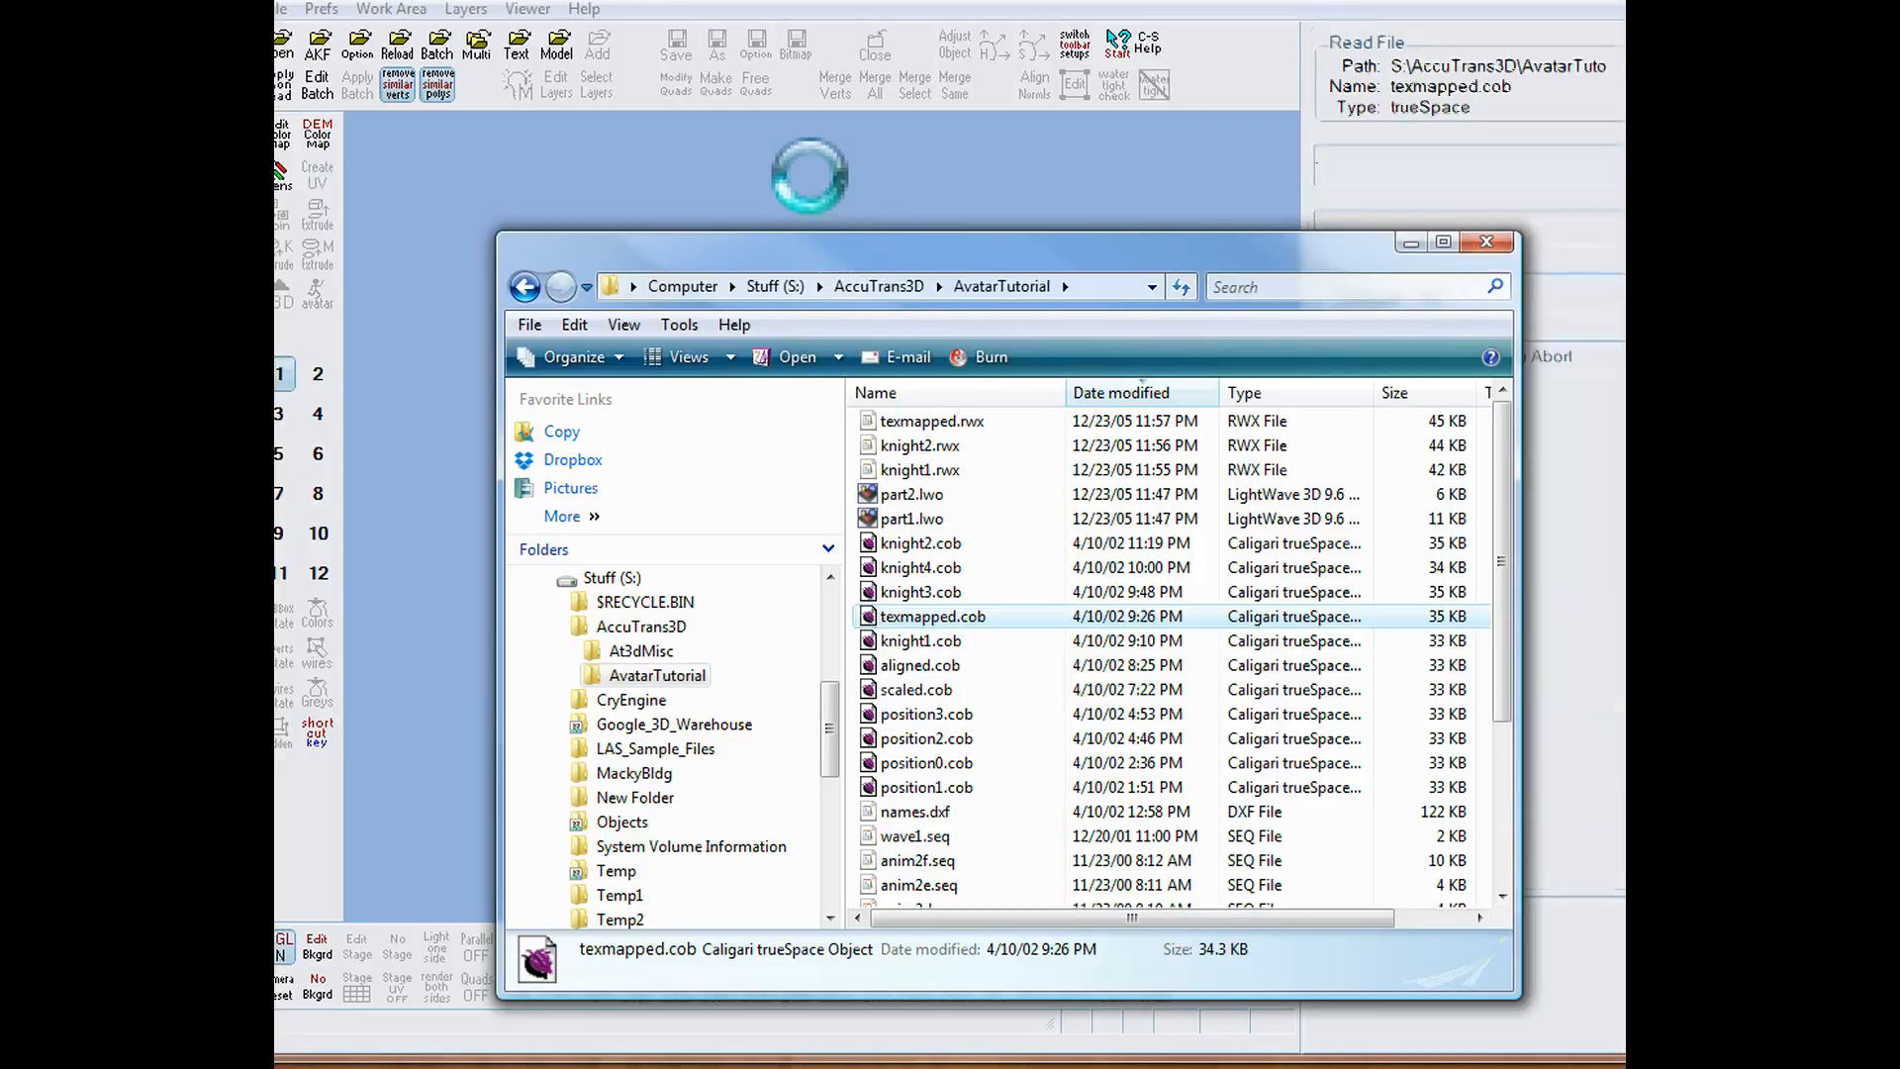
click(1407, 242)
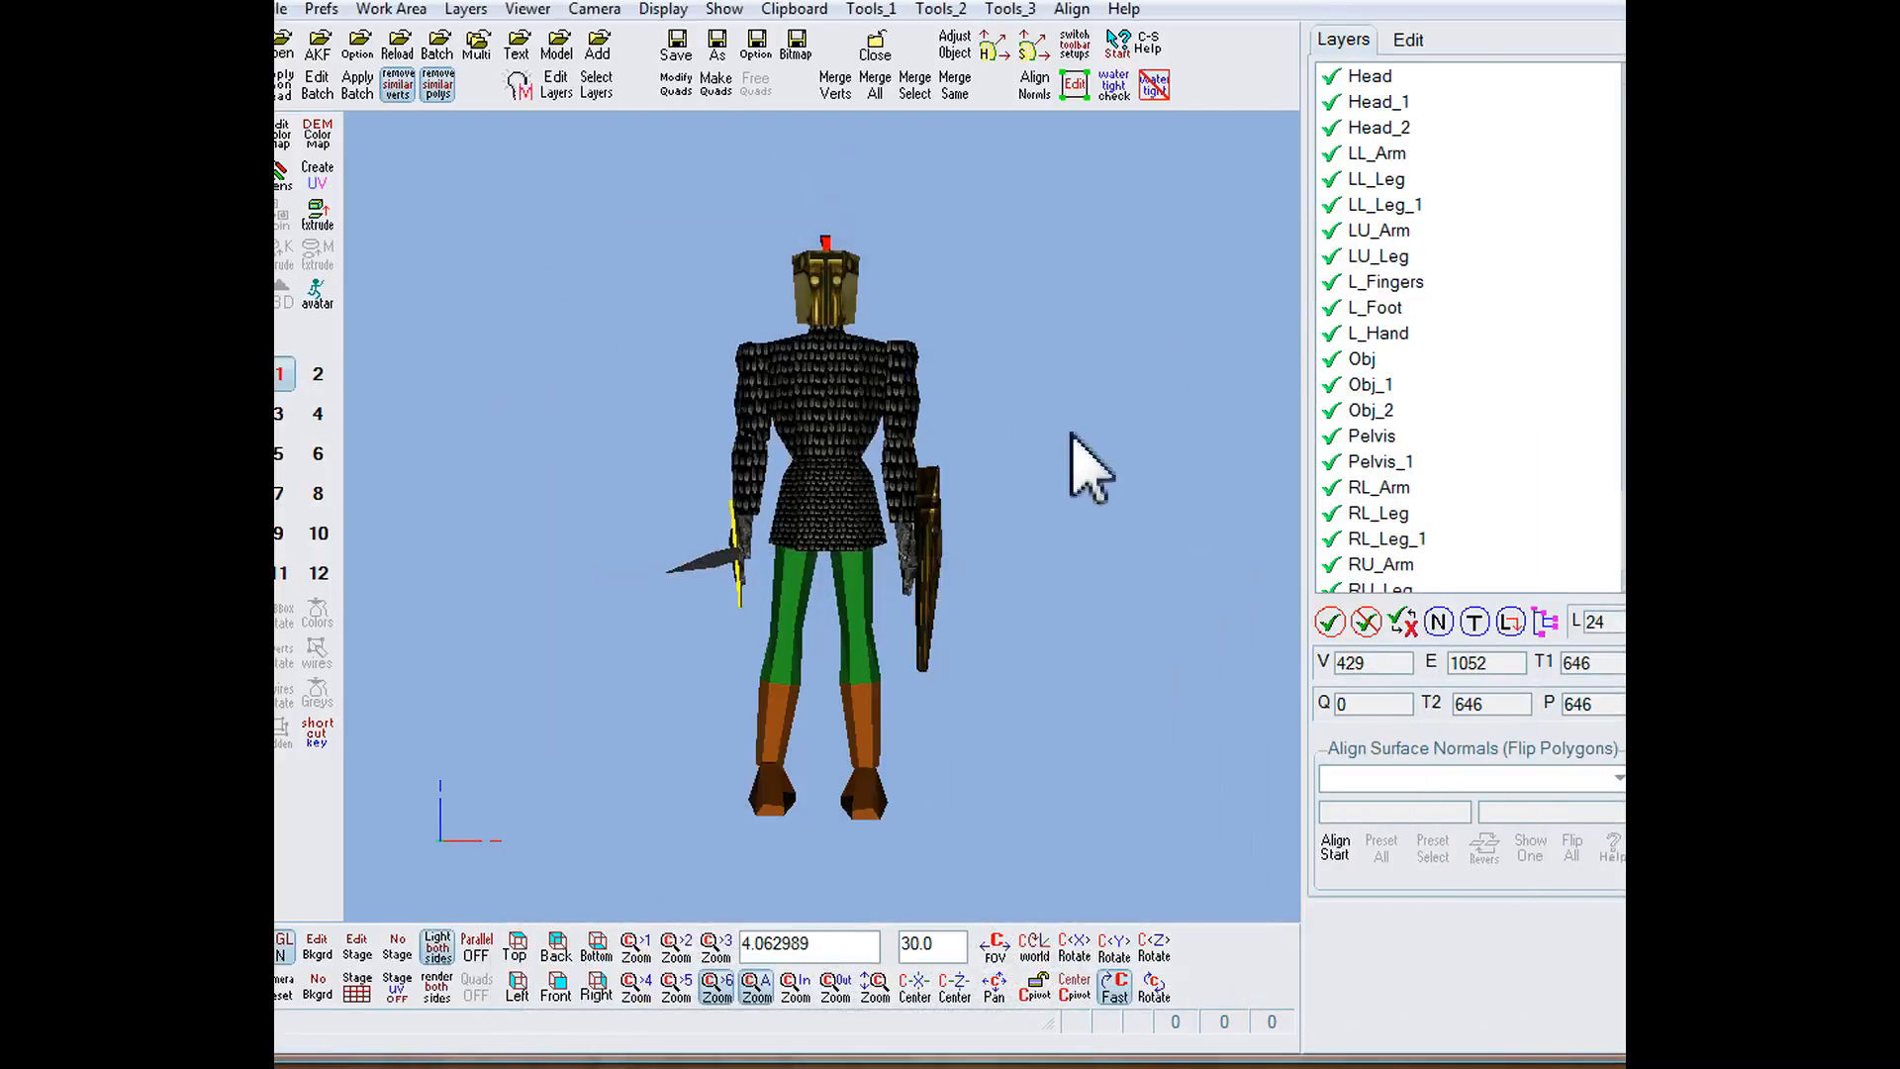
Step: Examine the knight model from an angle and review the available file, work area, layer, viewer, camera, display, clipboard and tool commands
drag(822, 515, 707, 508)
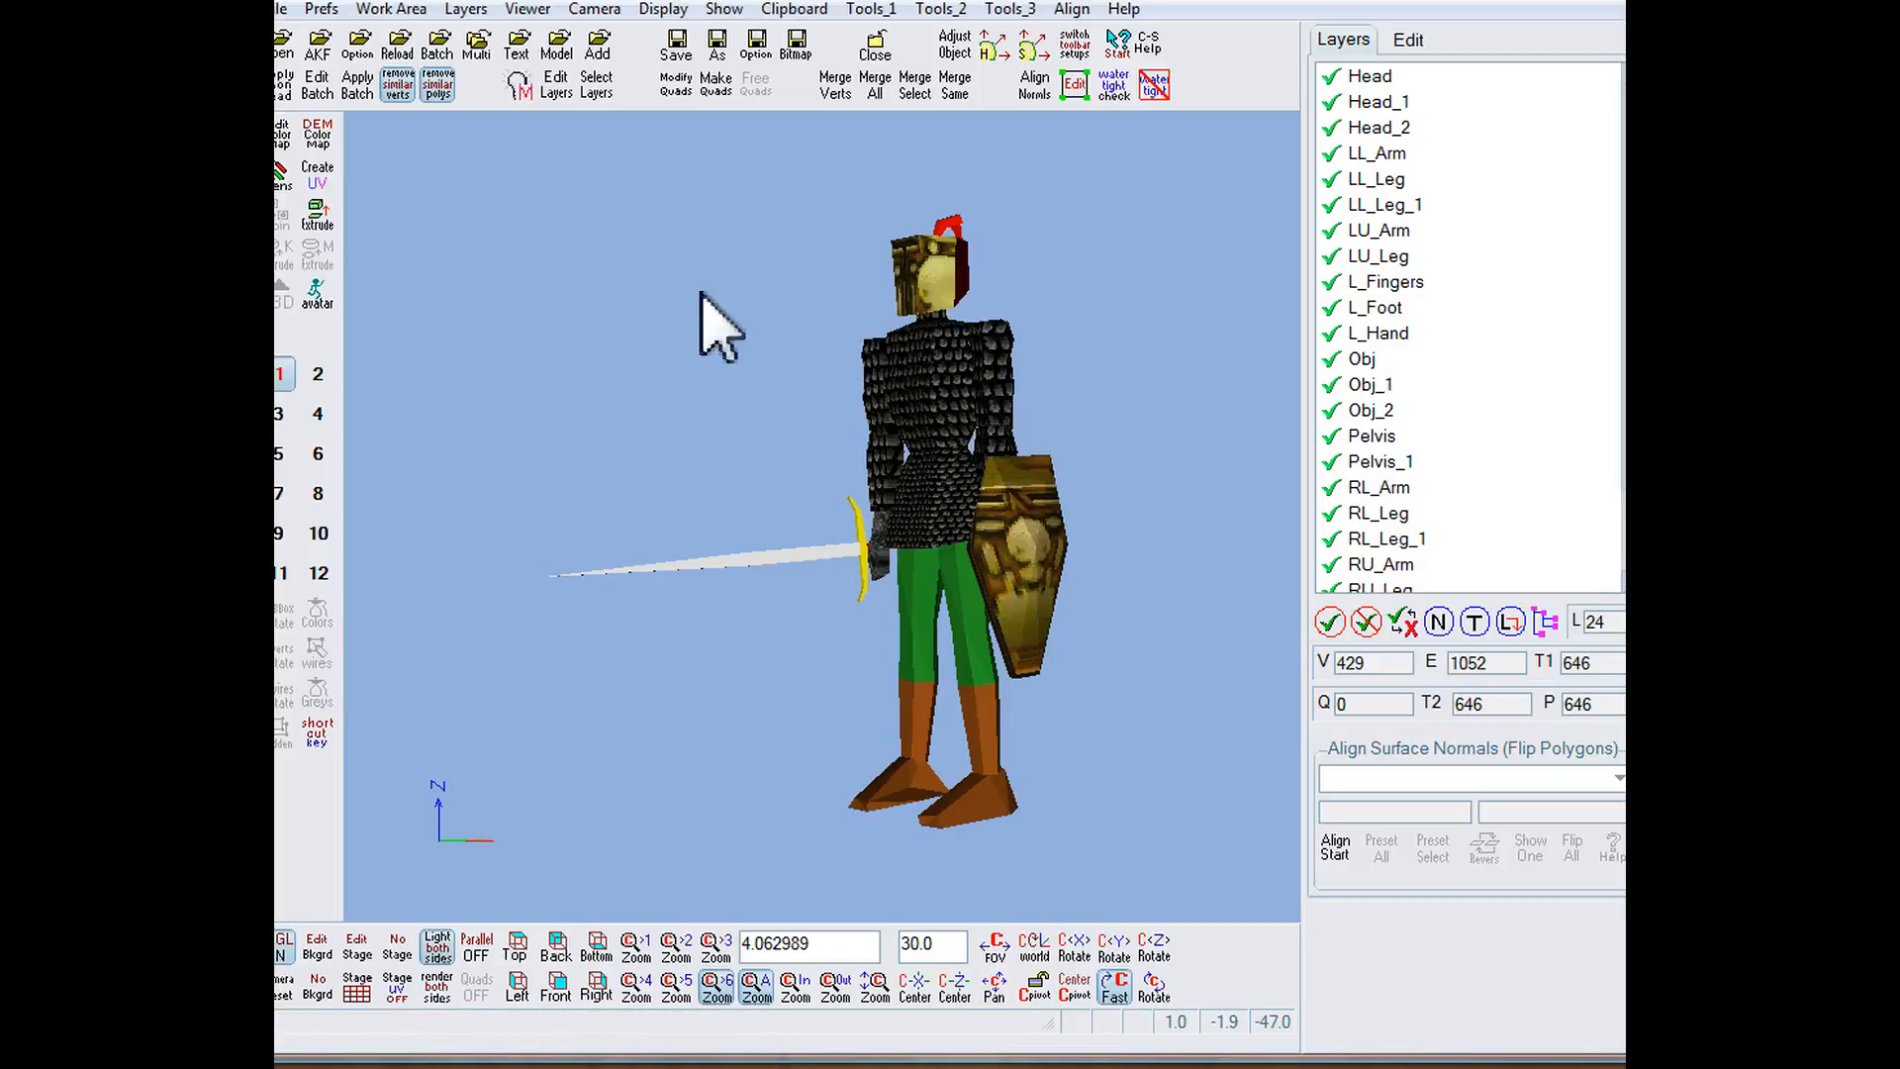
click(280, 11)
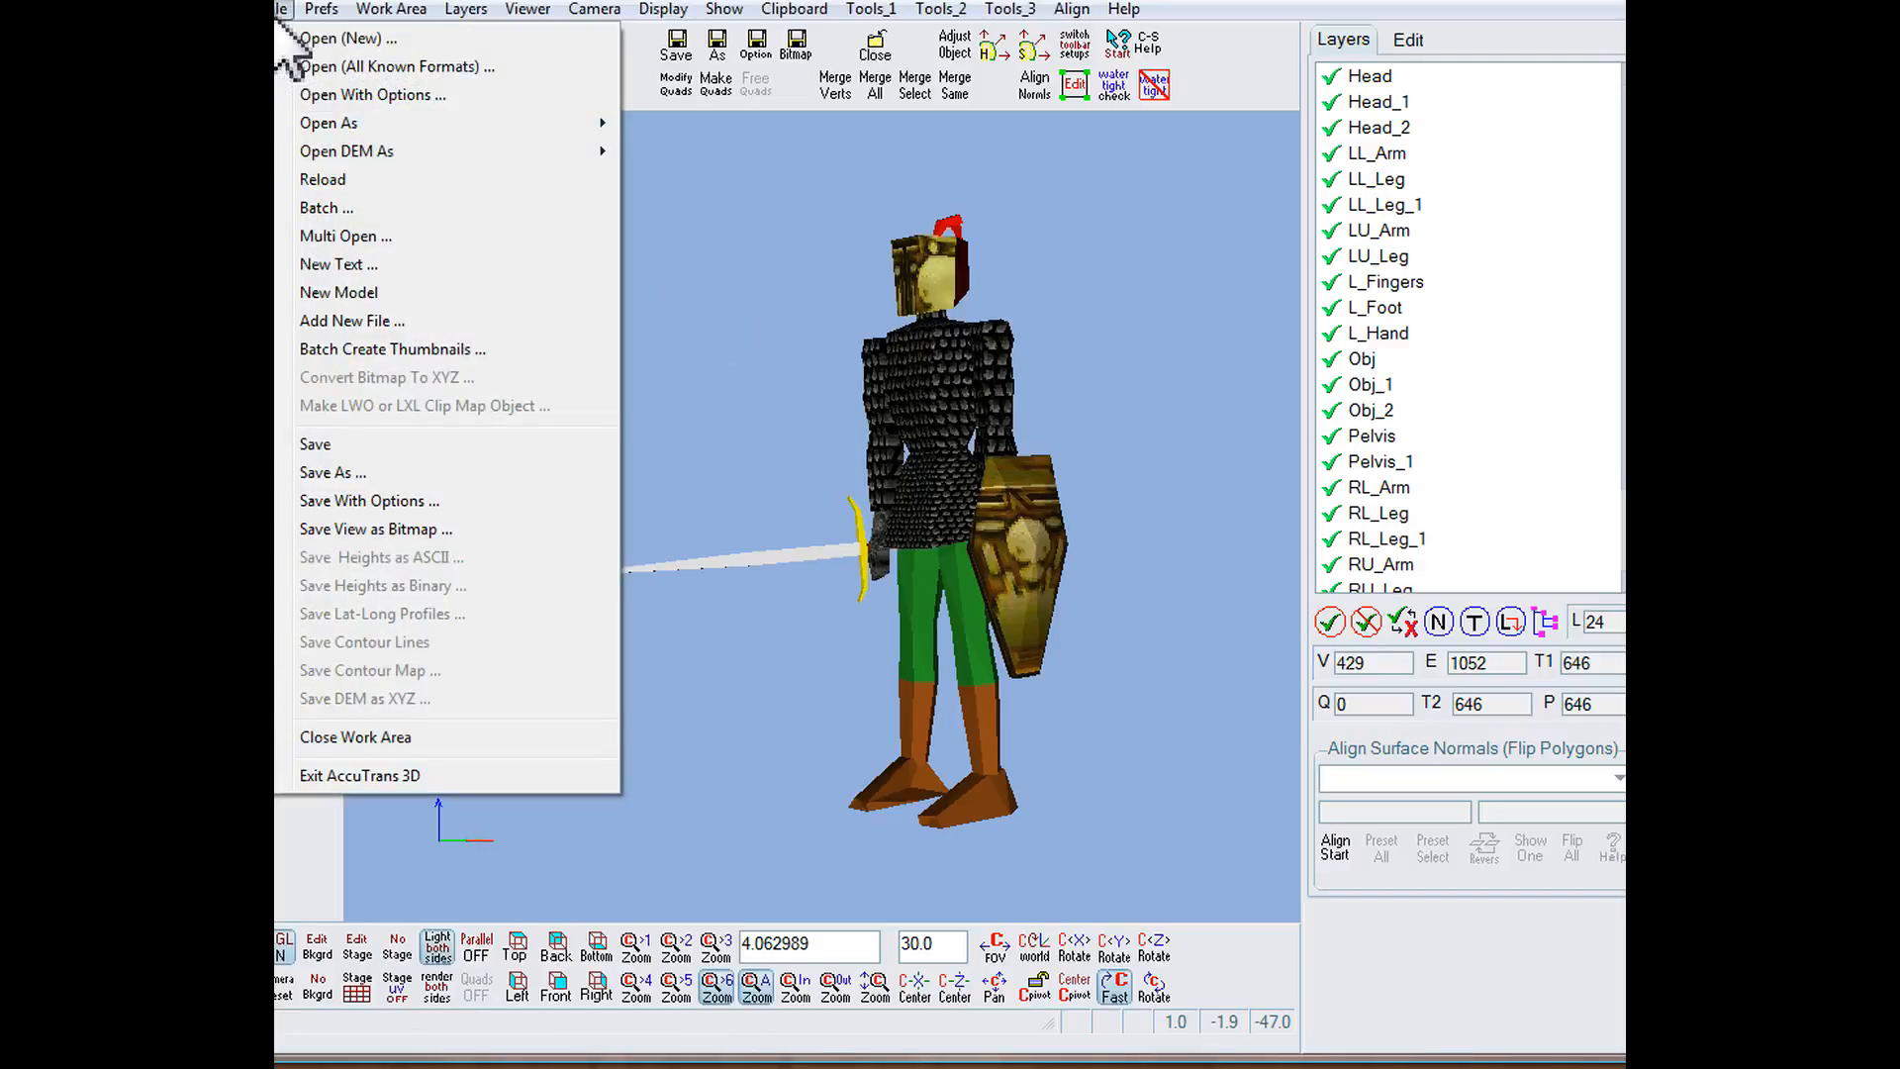
mouse_move(326, 12)
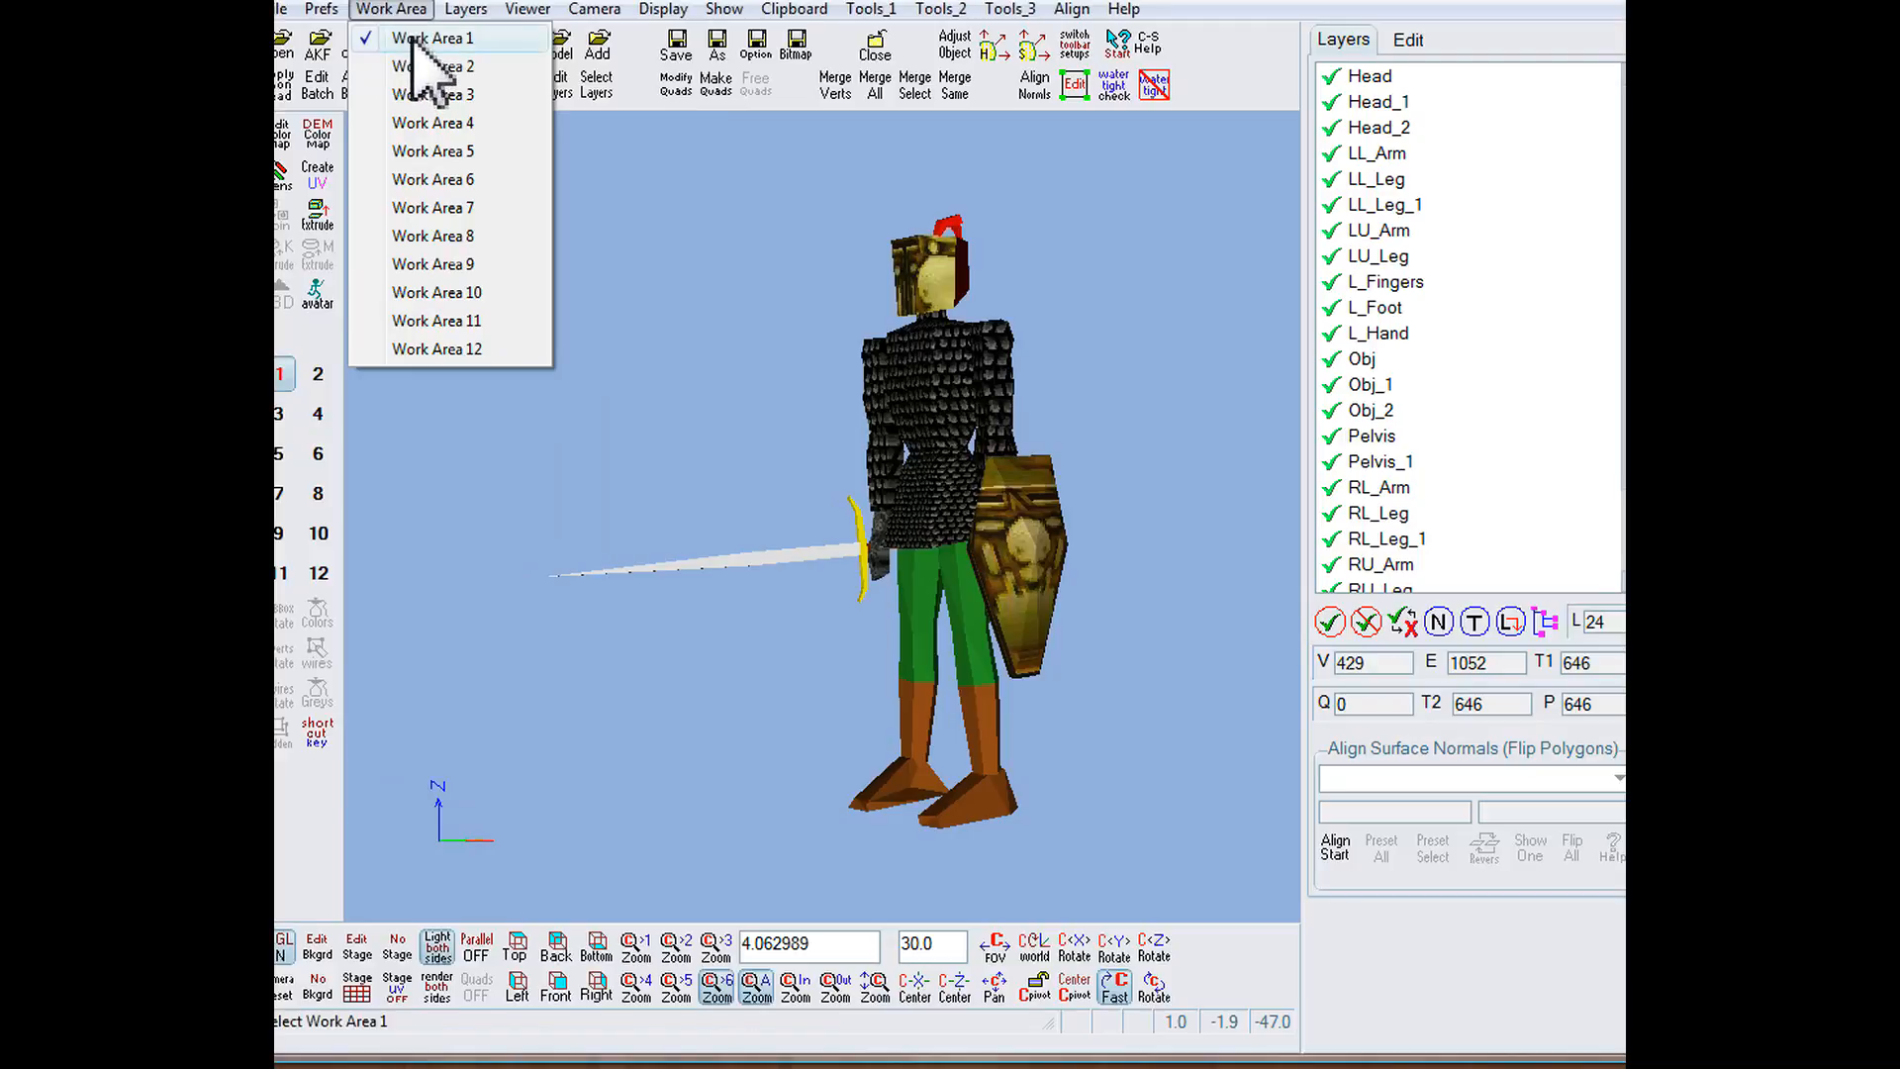
click(465, 10)
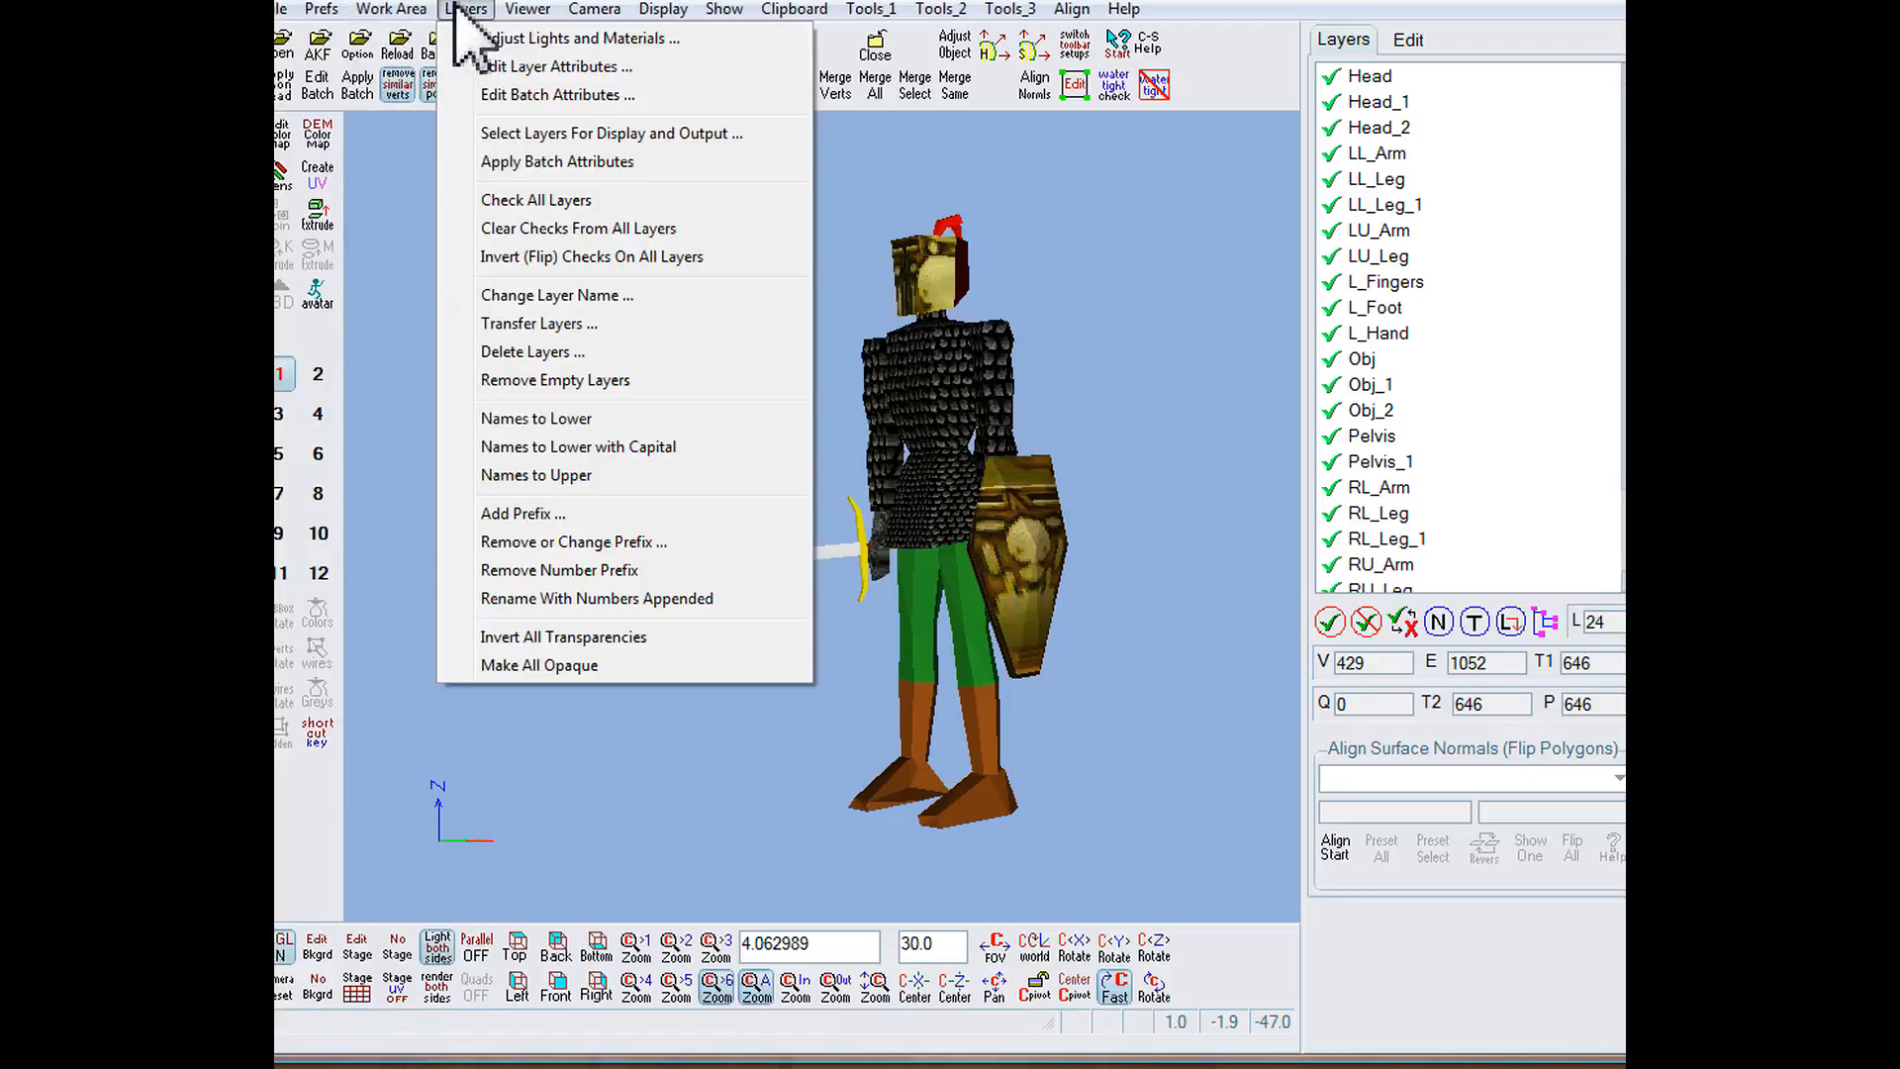
mouse_move(525, 12)
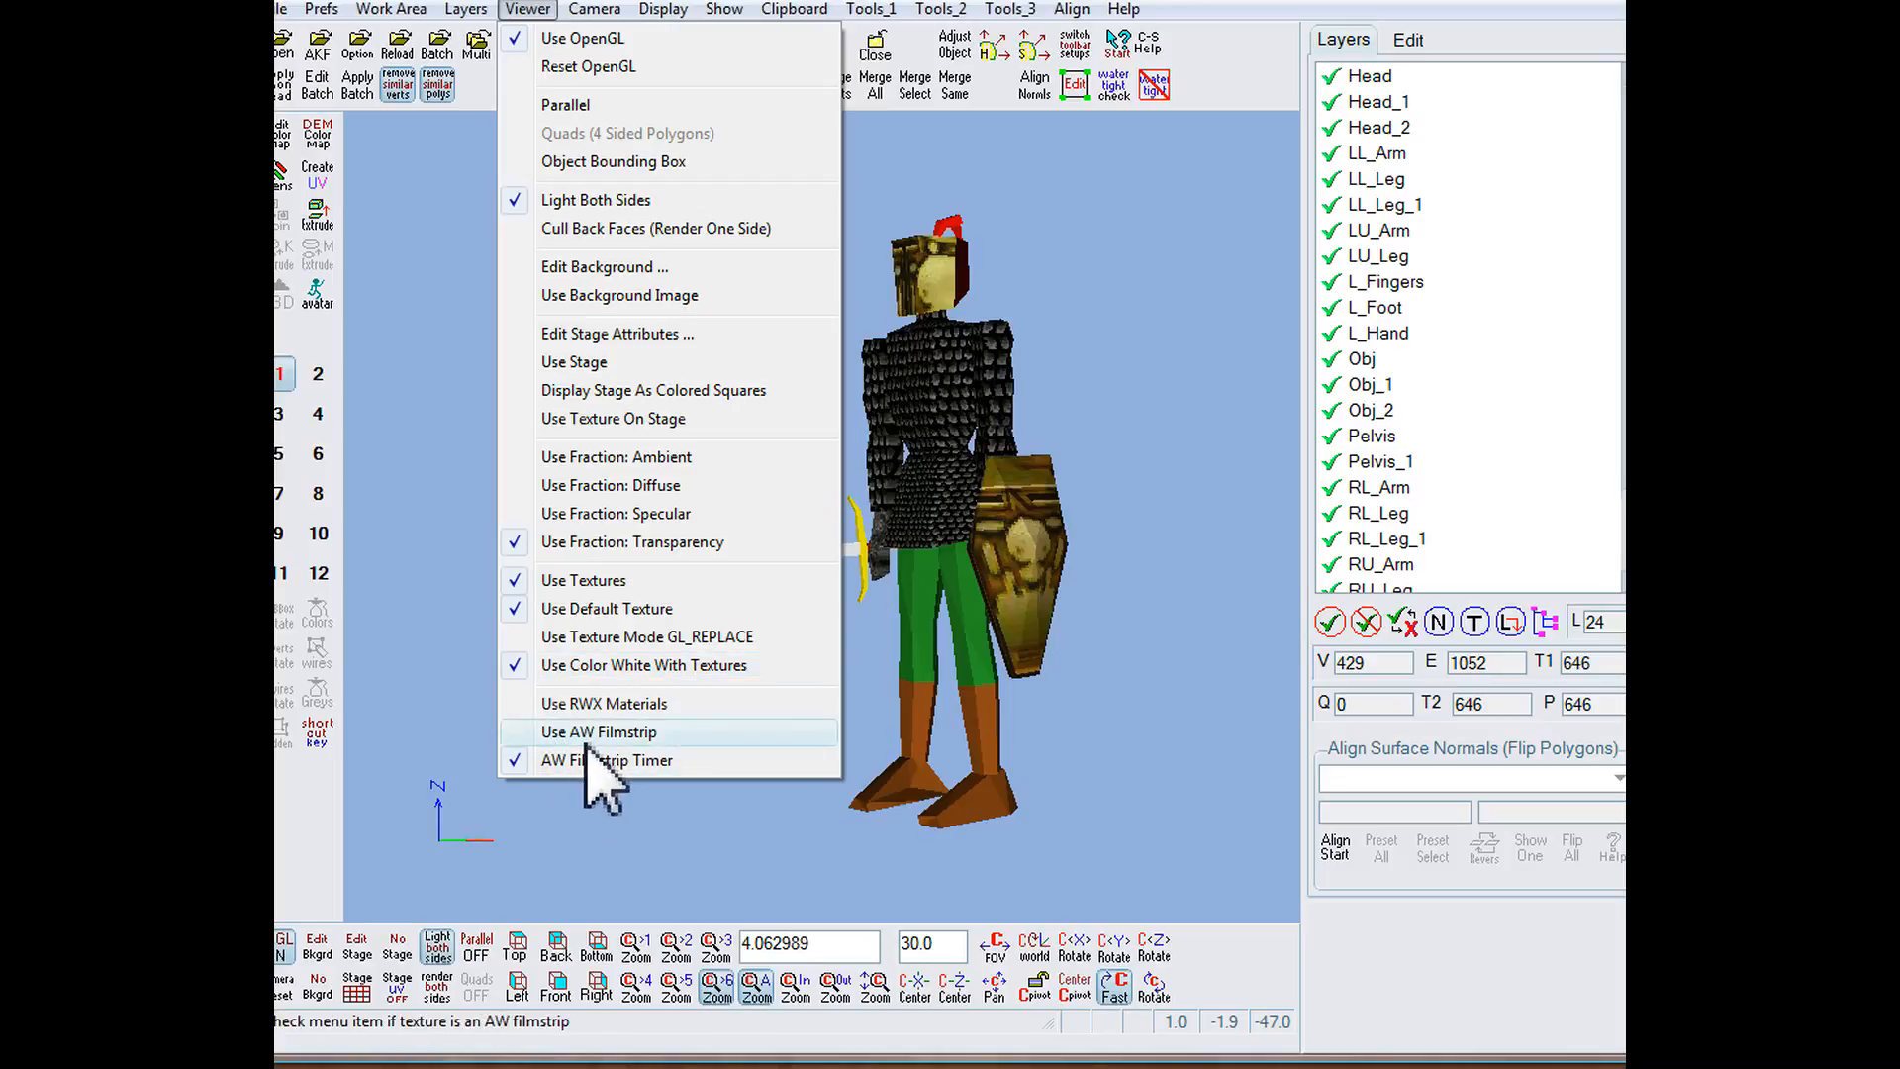
mouse_move(593, 10)
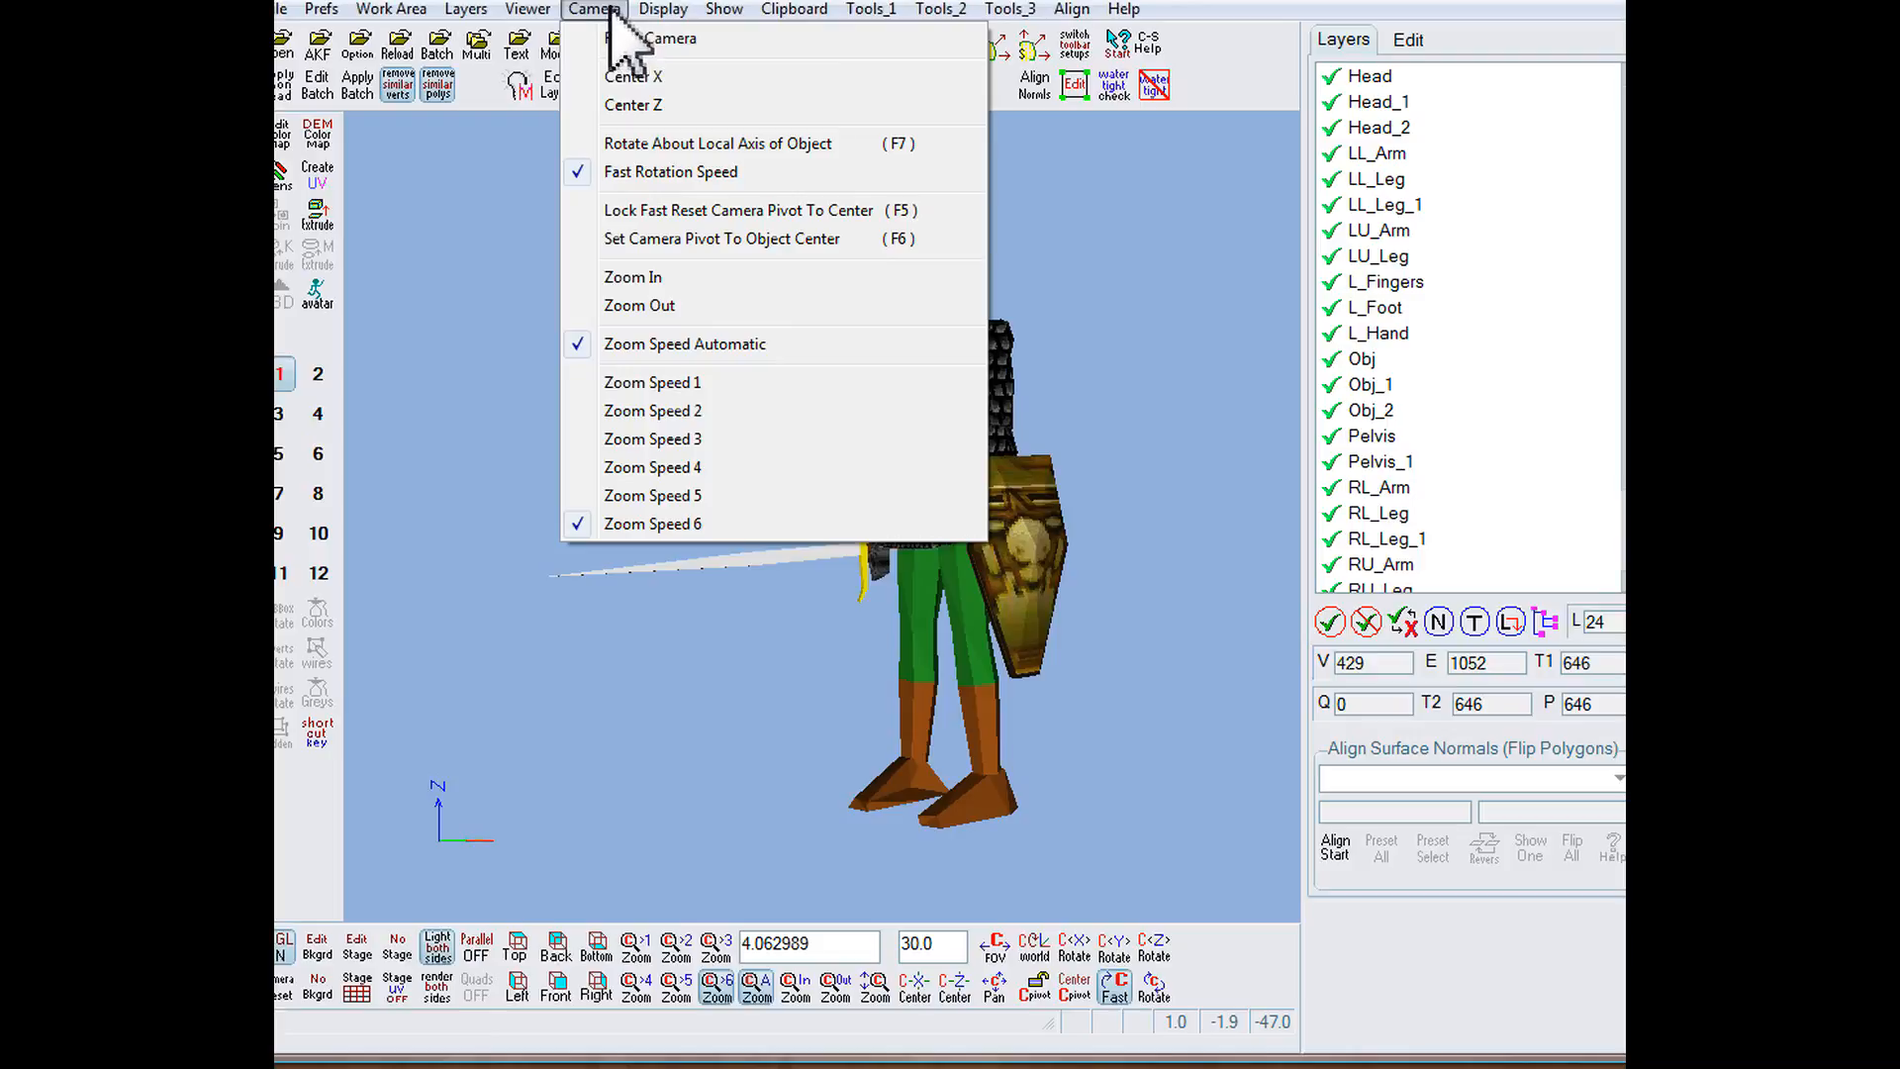
mouse_move(663, 11)
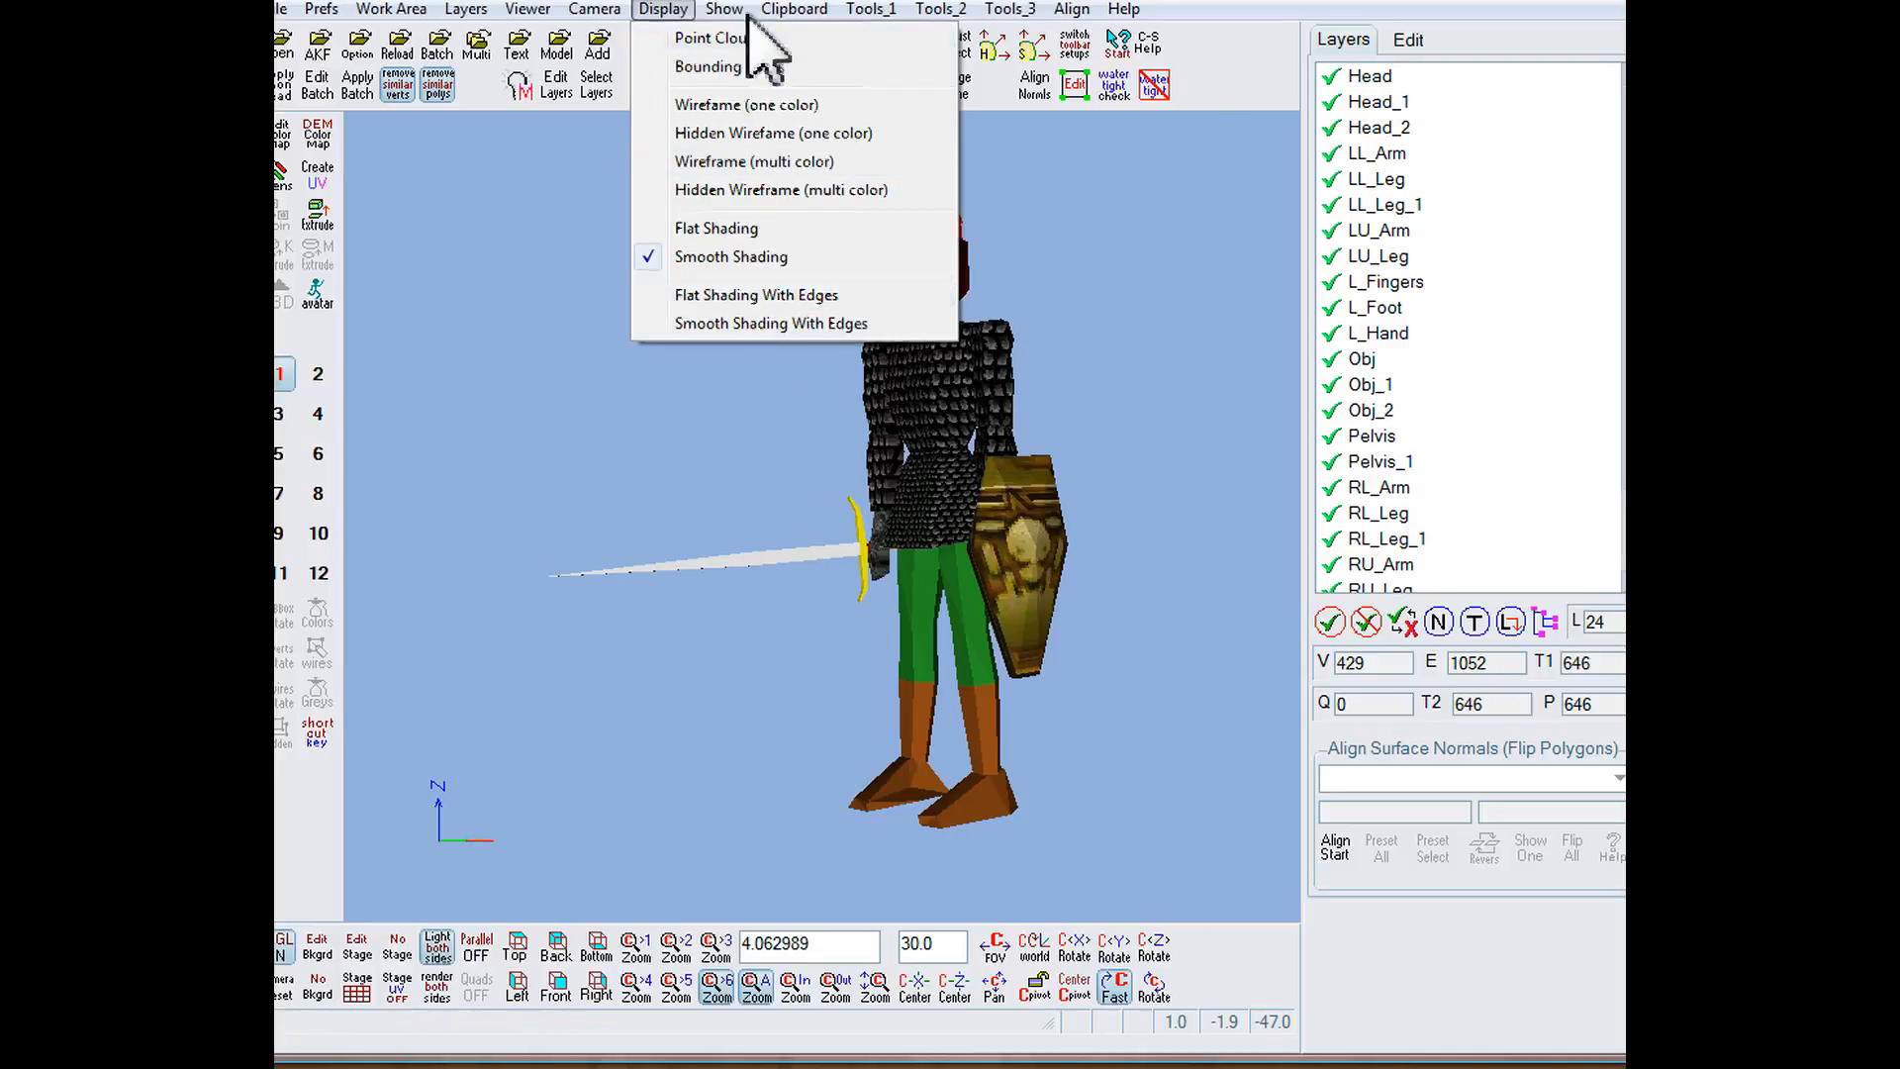
mouse_move(747, 8)
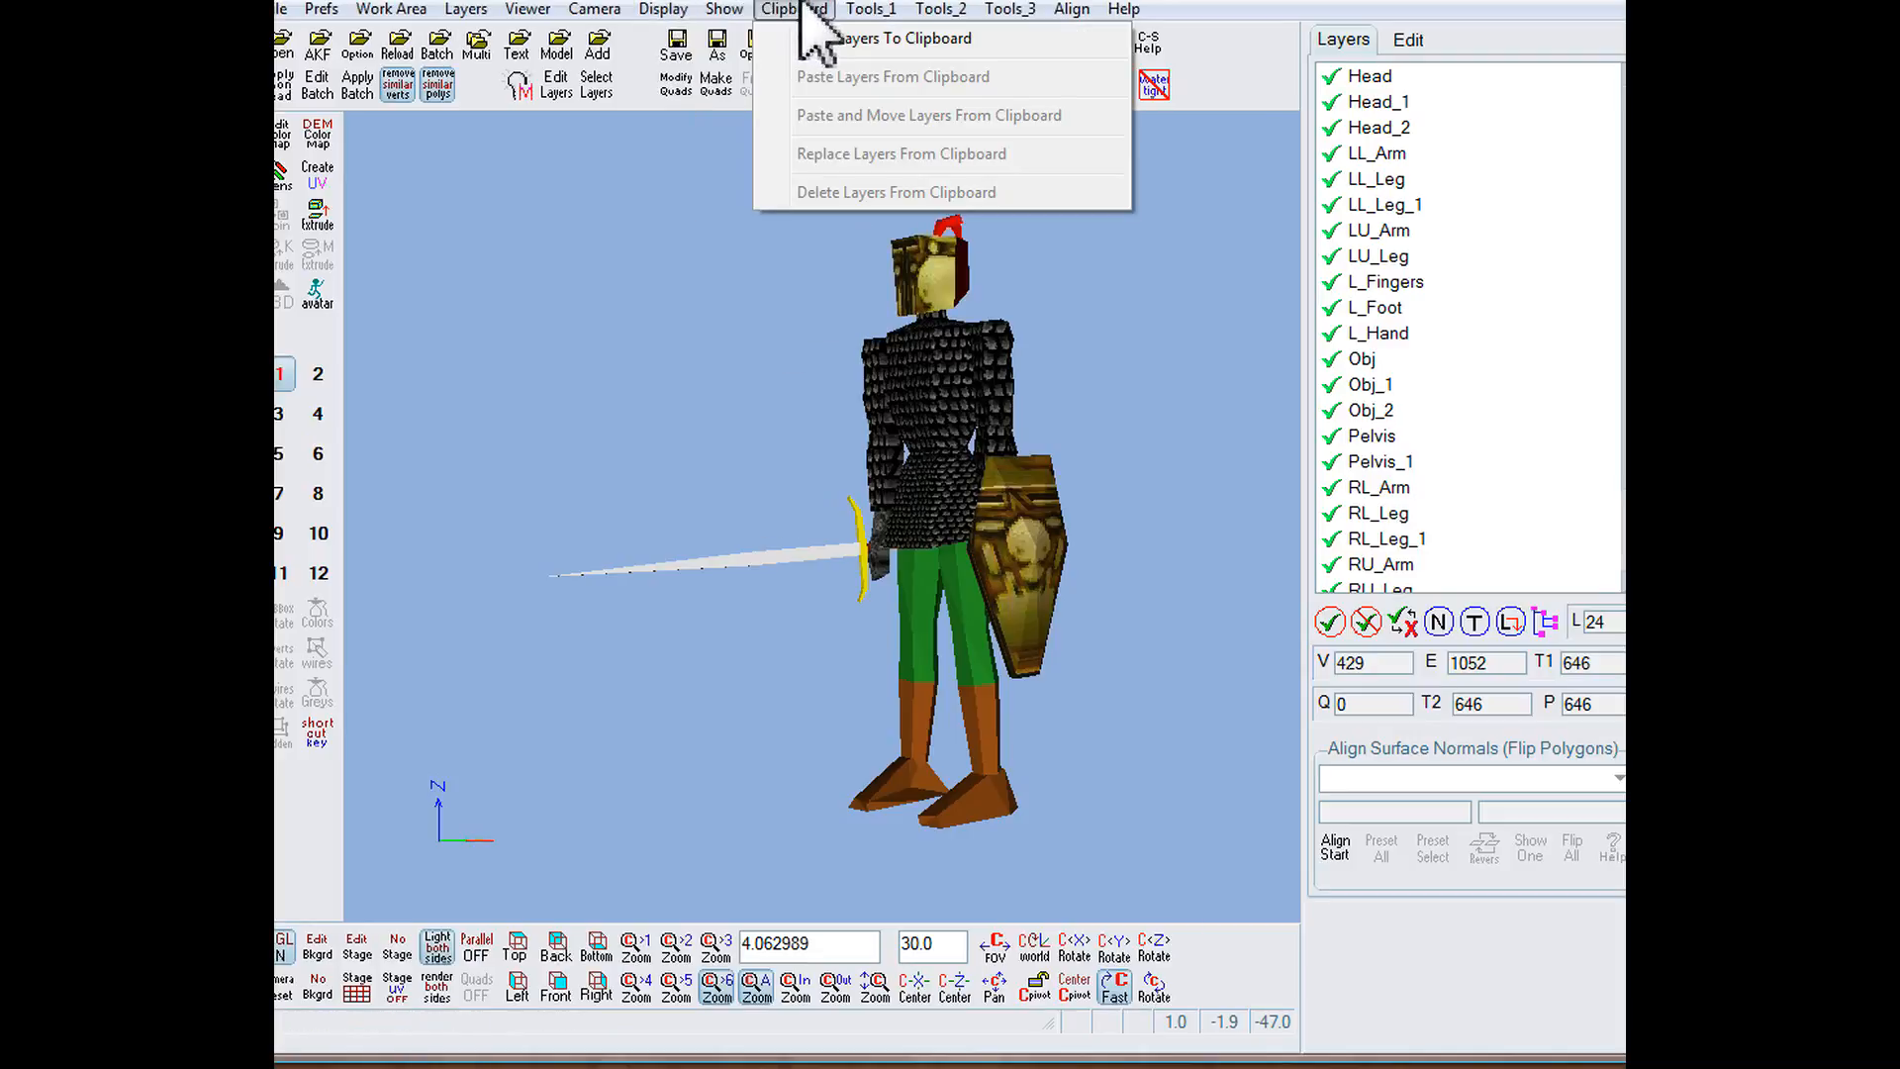
mouse_move(860, 14)
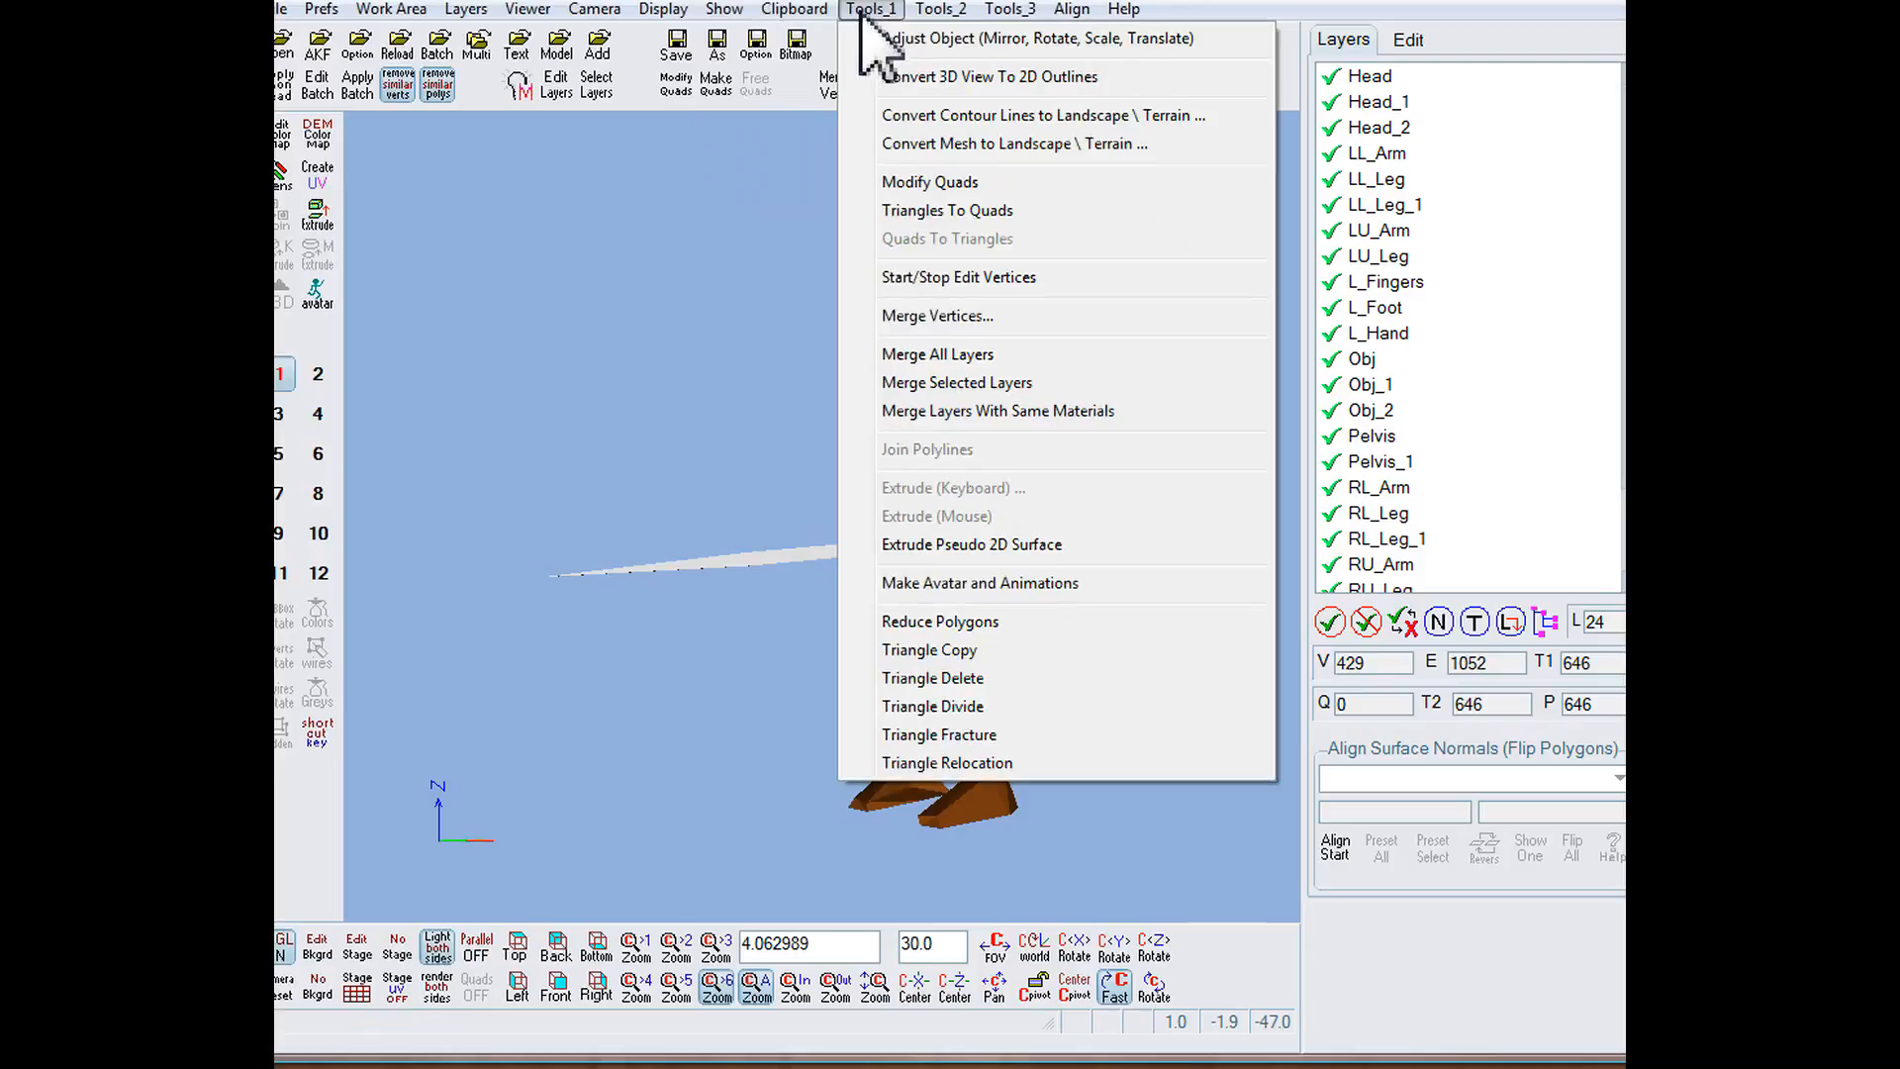
mouse_move(1011, 11)
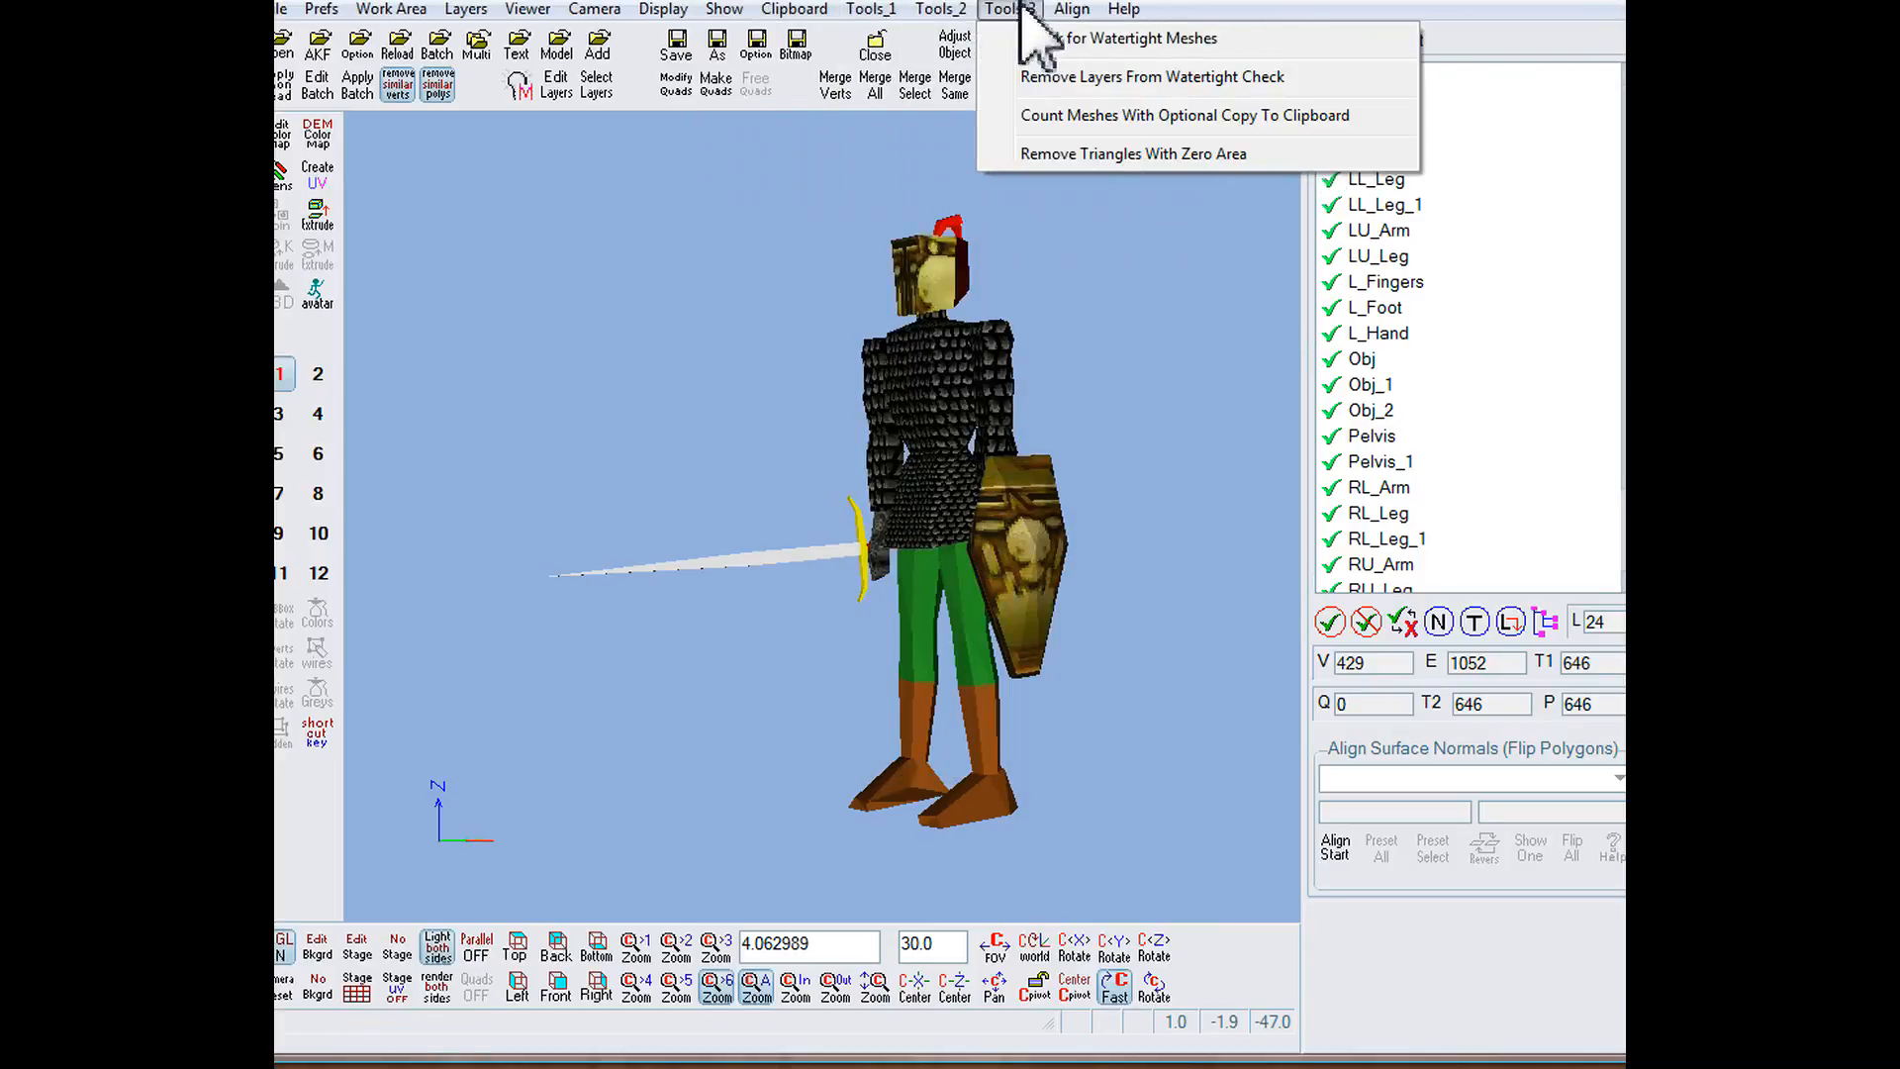
mouse_move(945, 14)
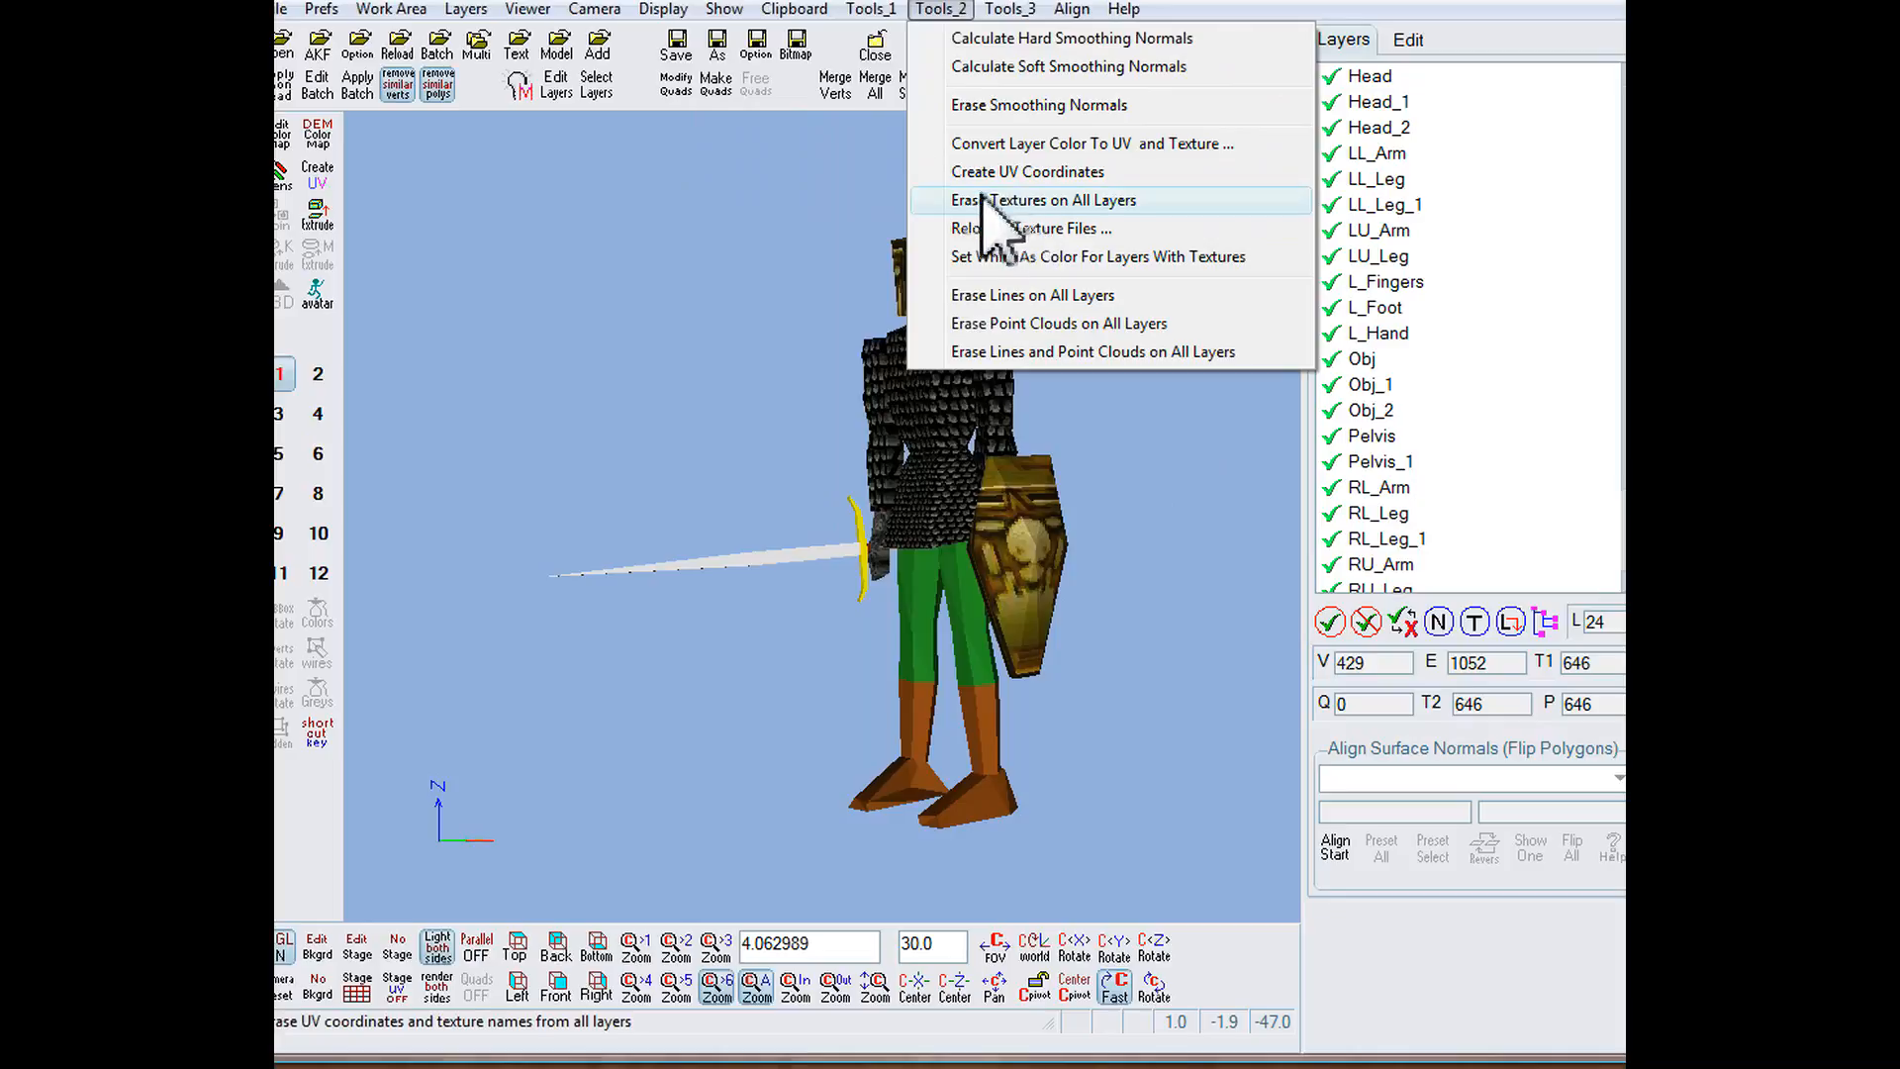
click(747, 470)
mouse_move(1098, 484)
mouse_down()
mouse_move(979, 485)
mouse_move(1108, 475)
mouse_move(1073, 500)
mouse_up()
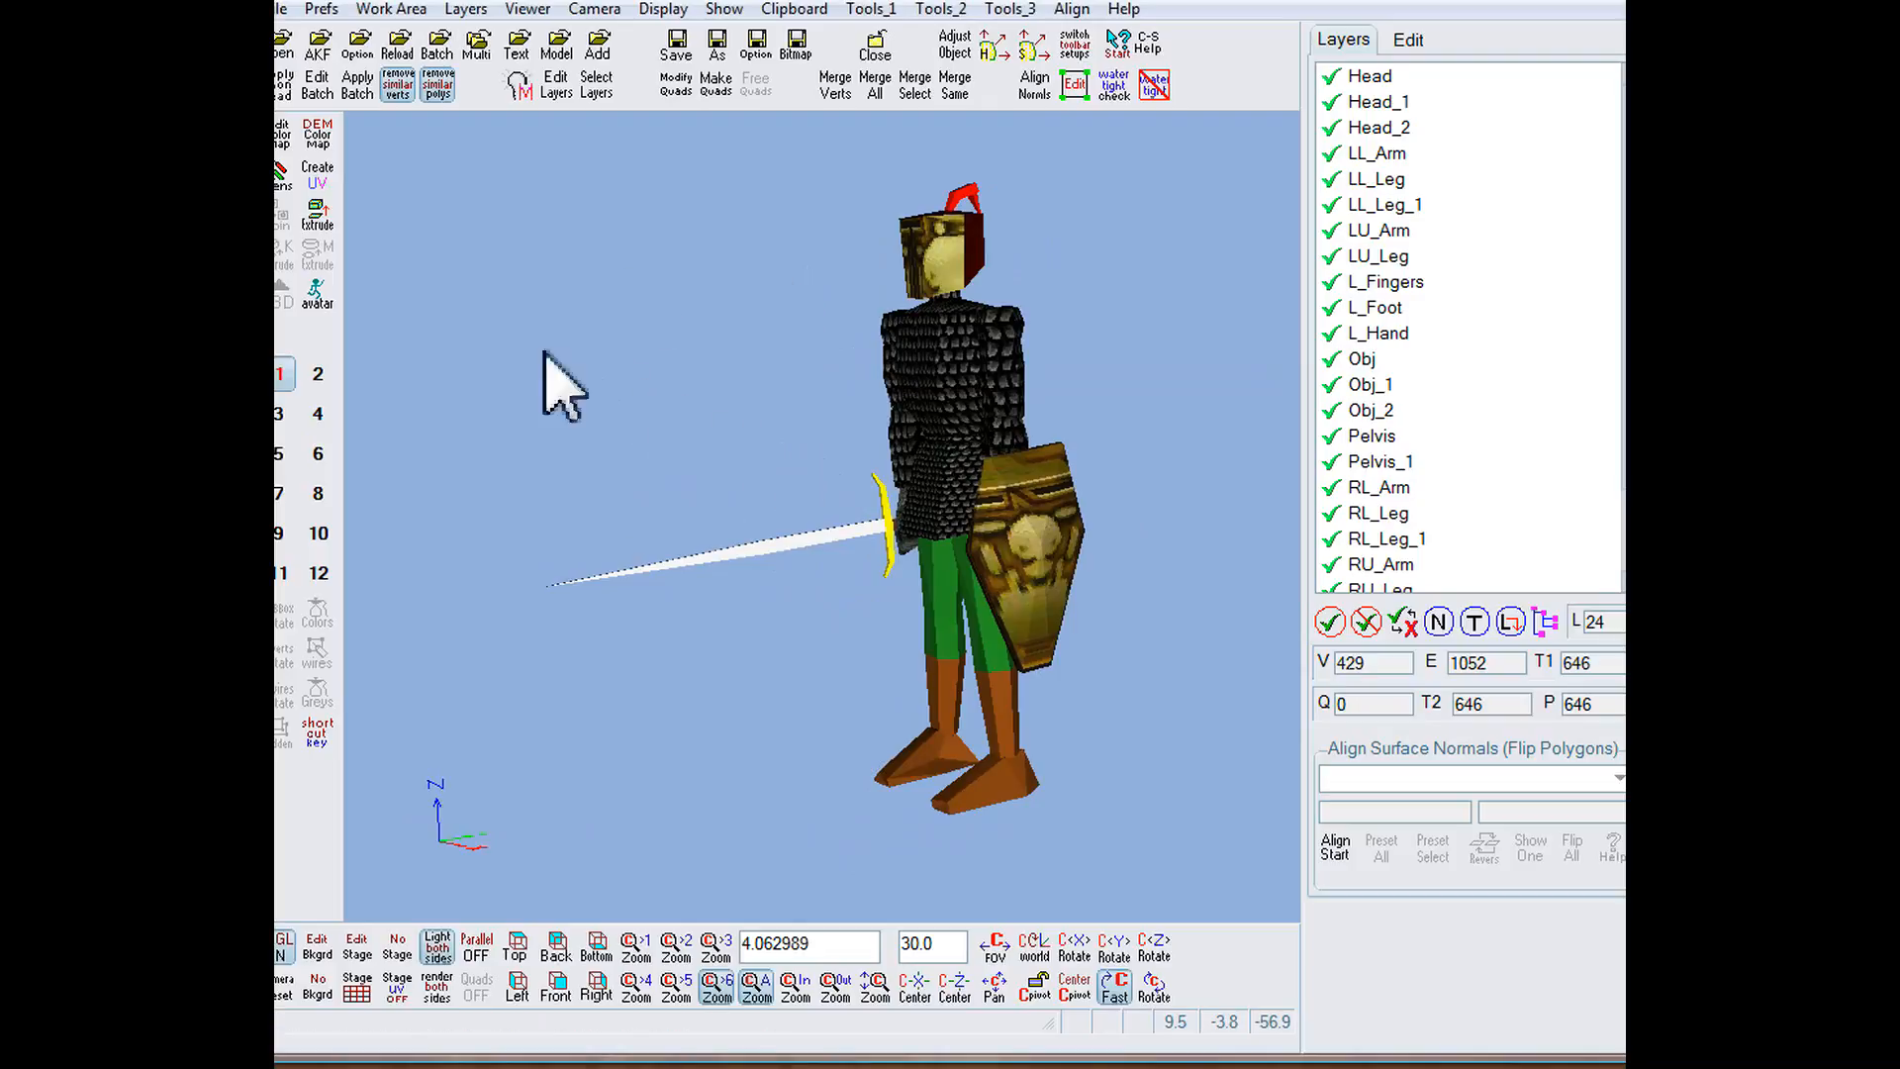
Step: Start saving the knight model with options and choose Collada (*.dae) as the output file type
click(281, 8)
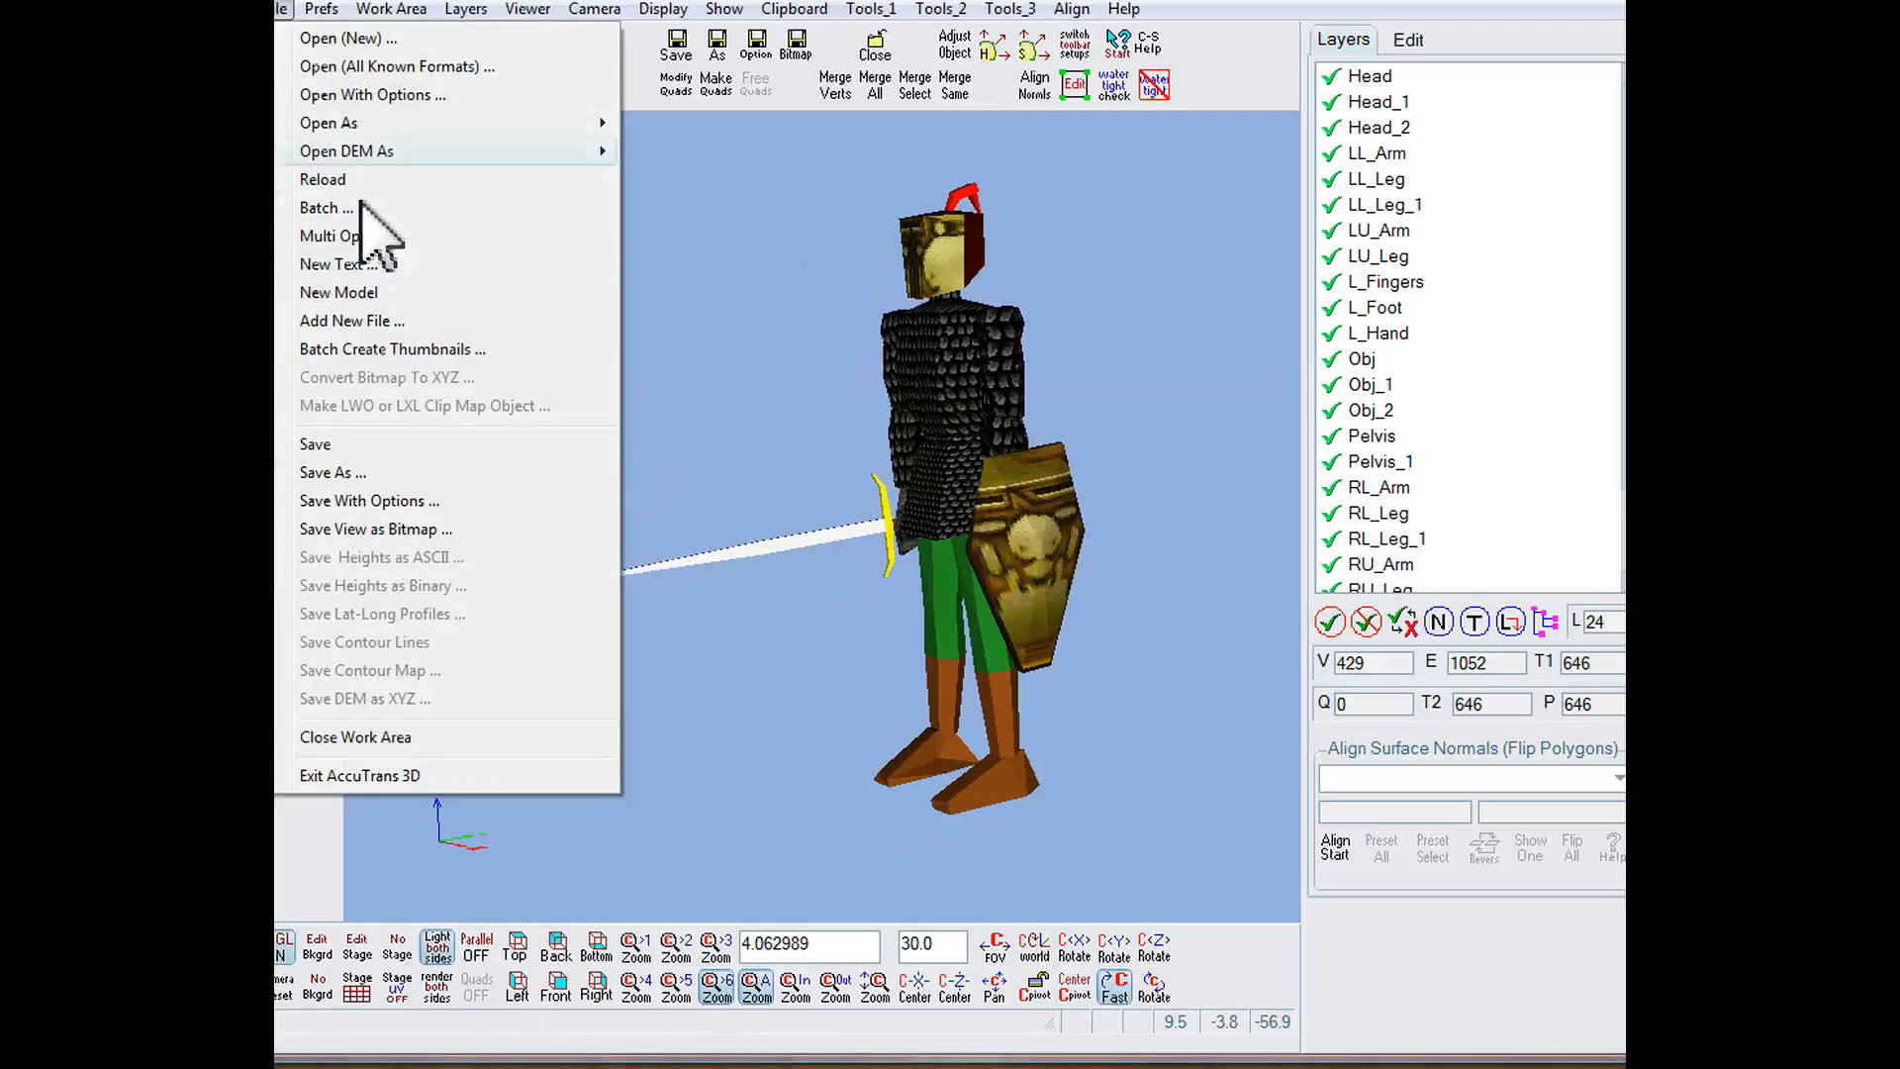
click(395, 504)
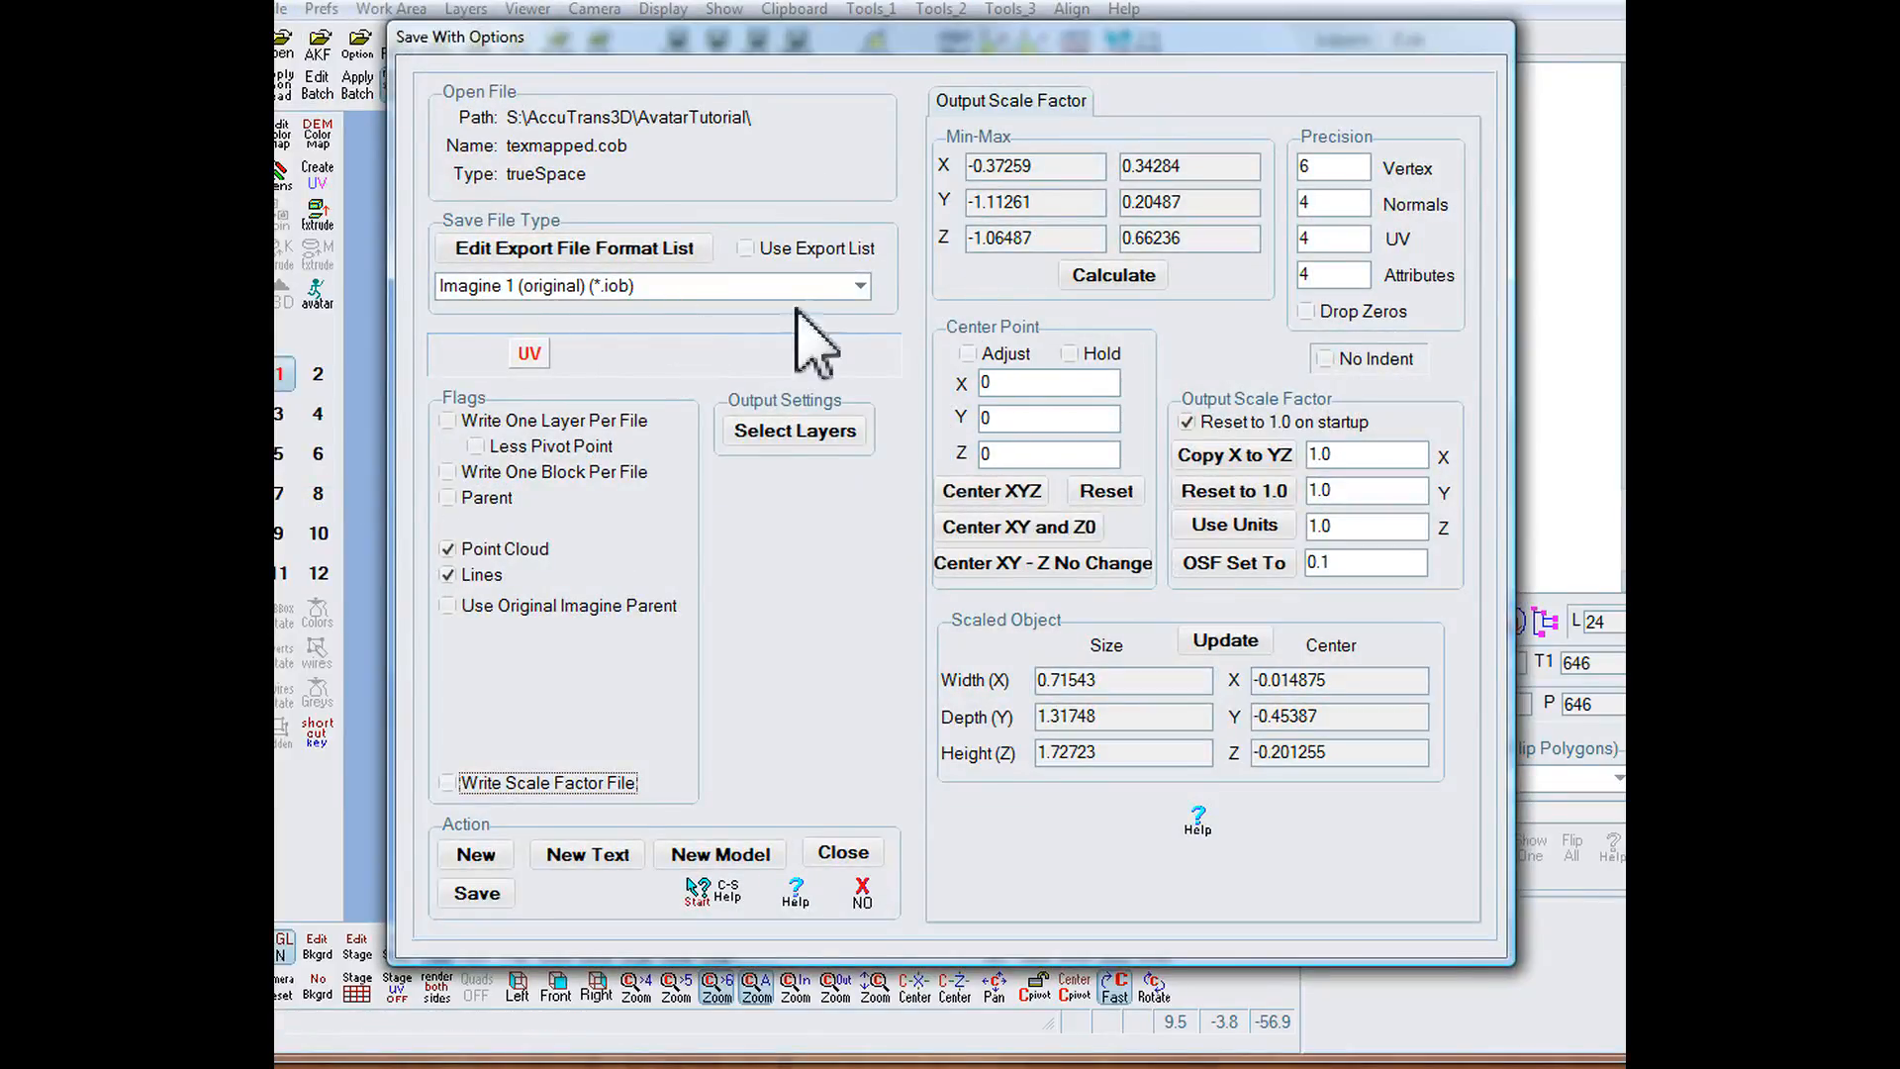
click(860, 287)
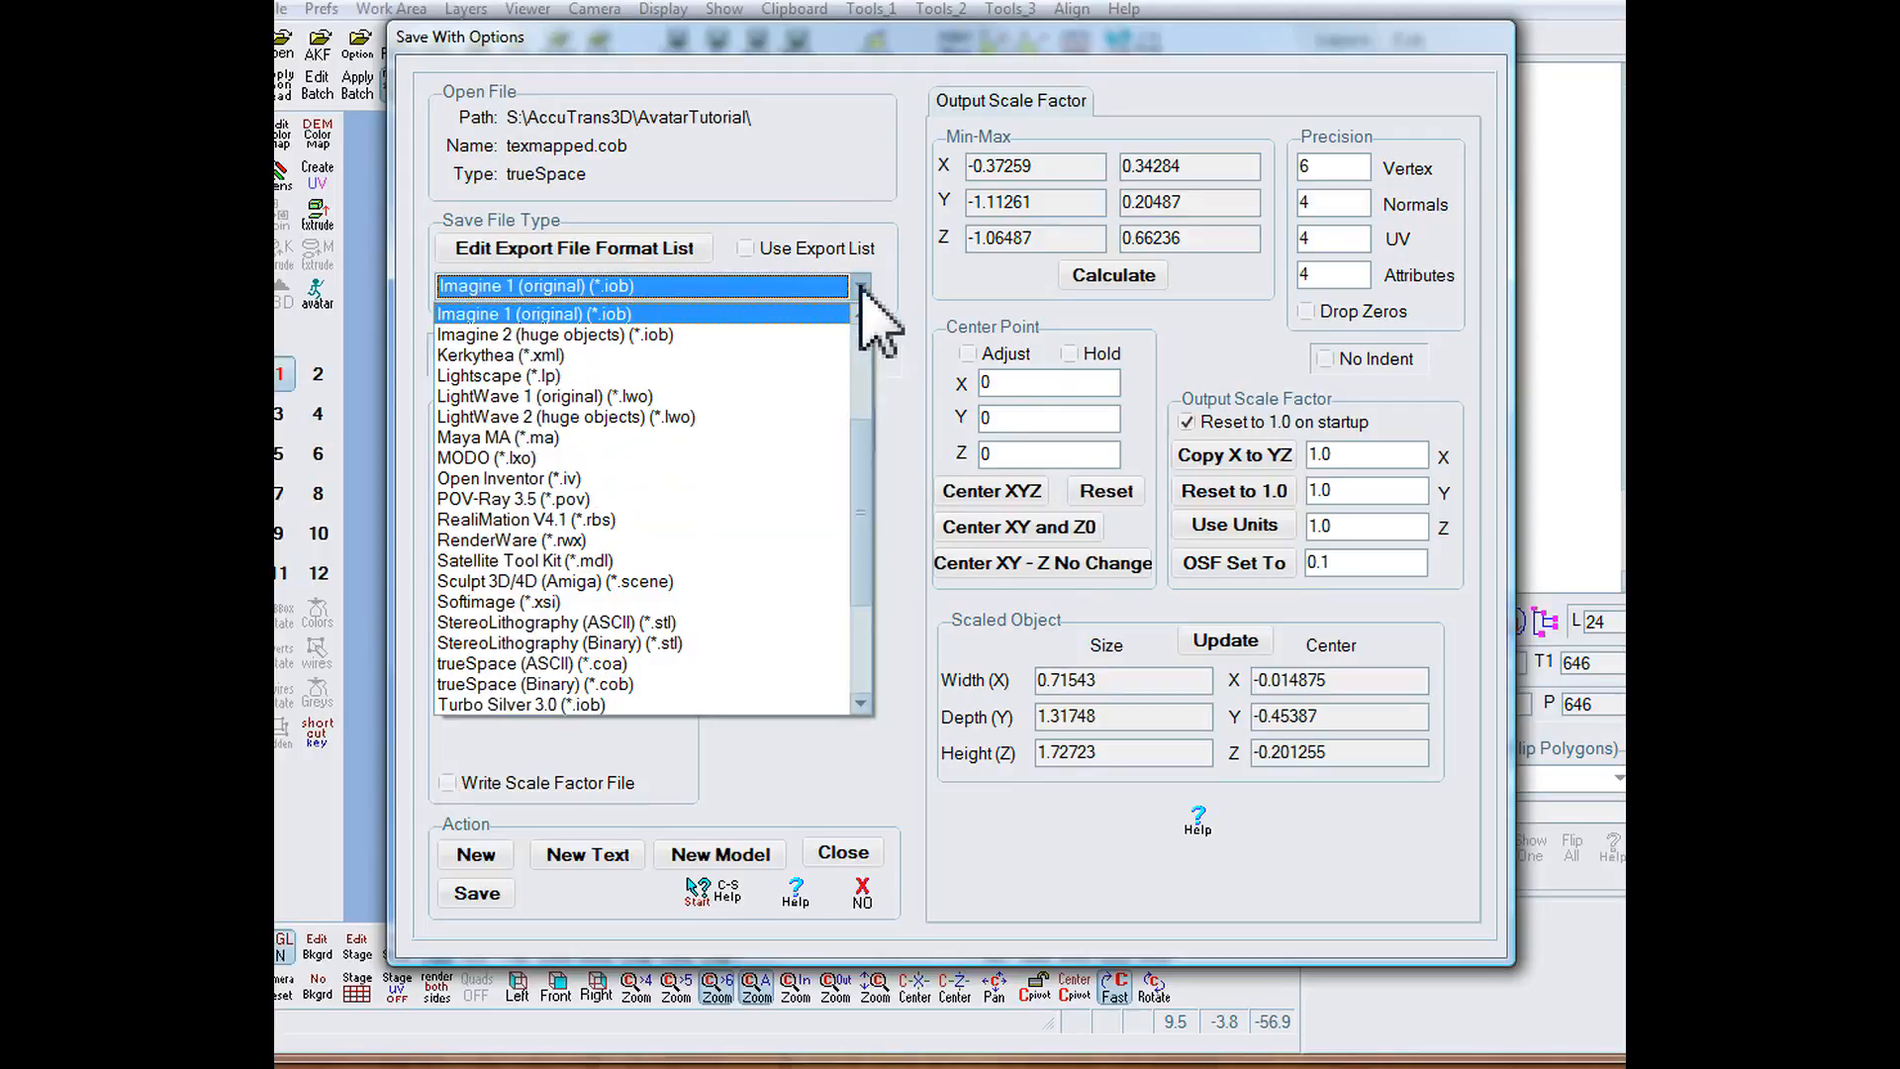
drag(867, 466, 867, 360)
click(536, 417)
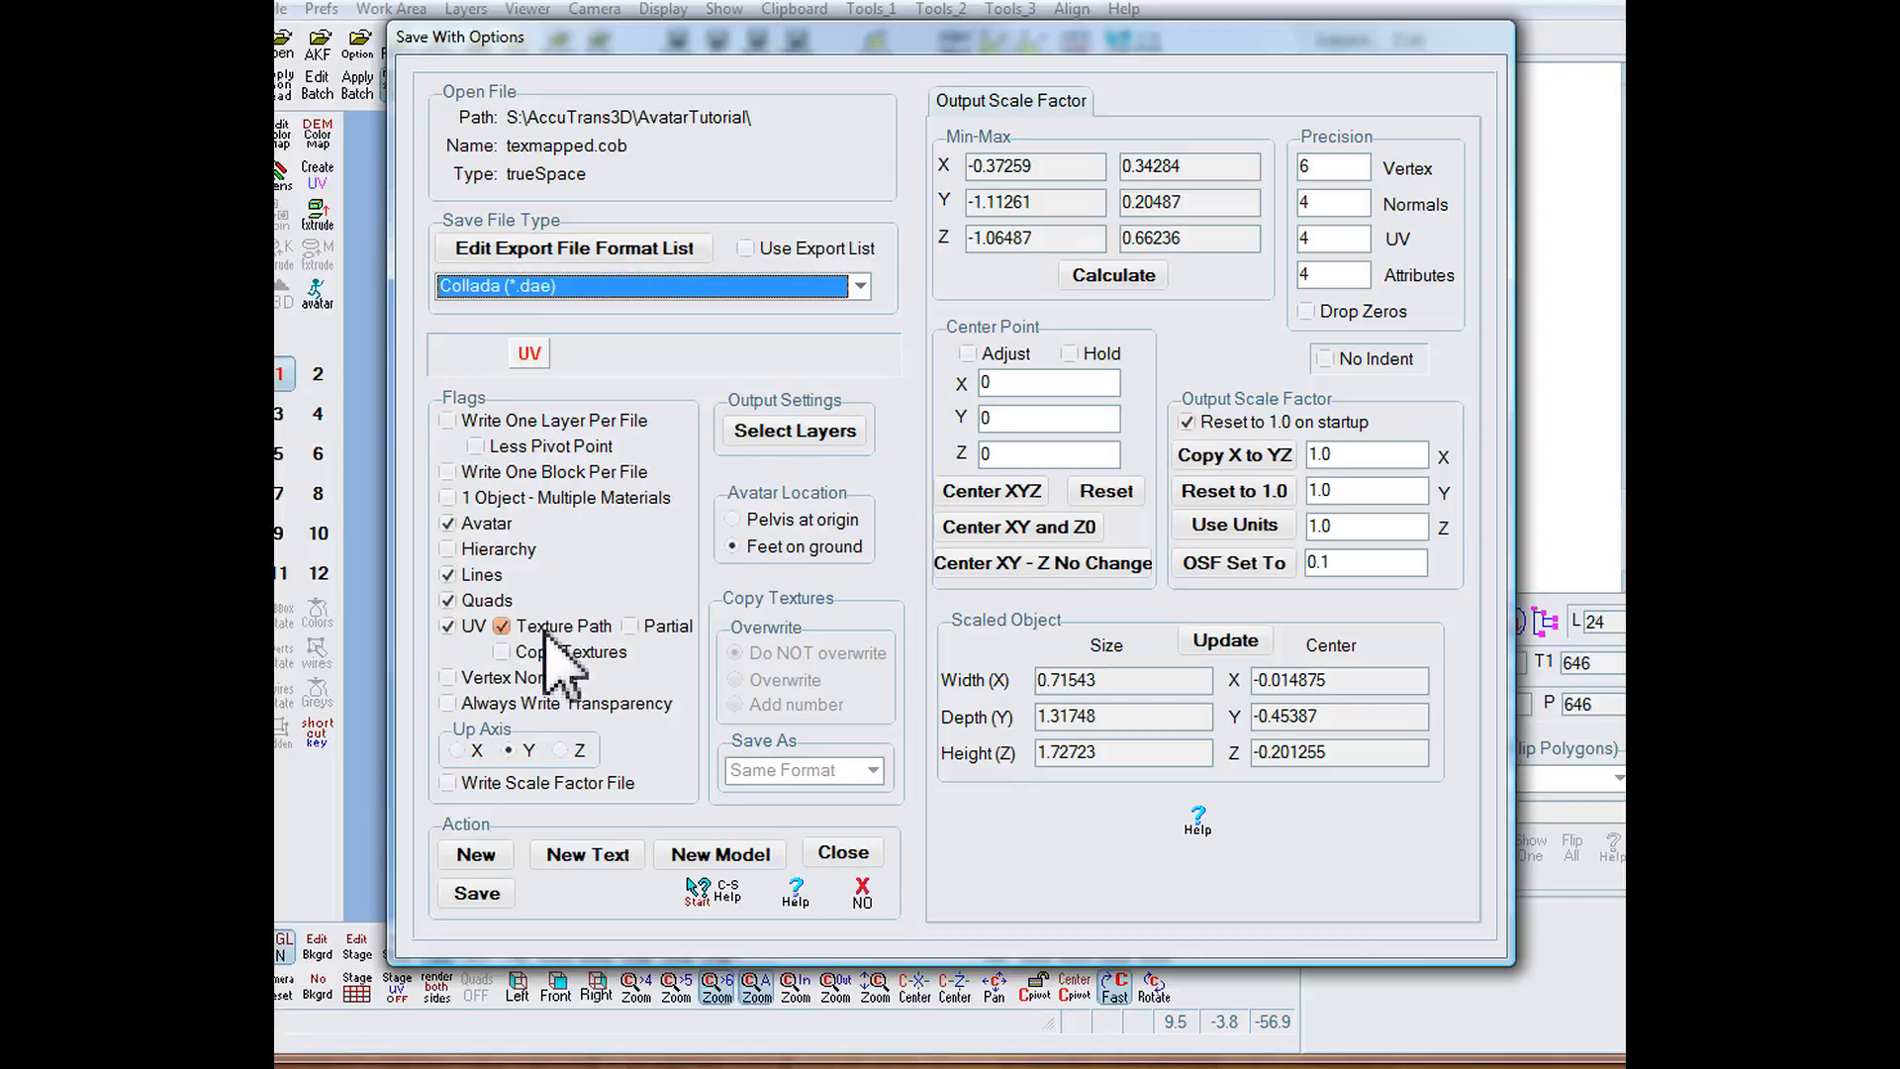
Step: Enable copying textures for the Collada export, with existing files not overwritten and the texture format set to Same Format
click(630, 627)
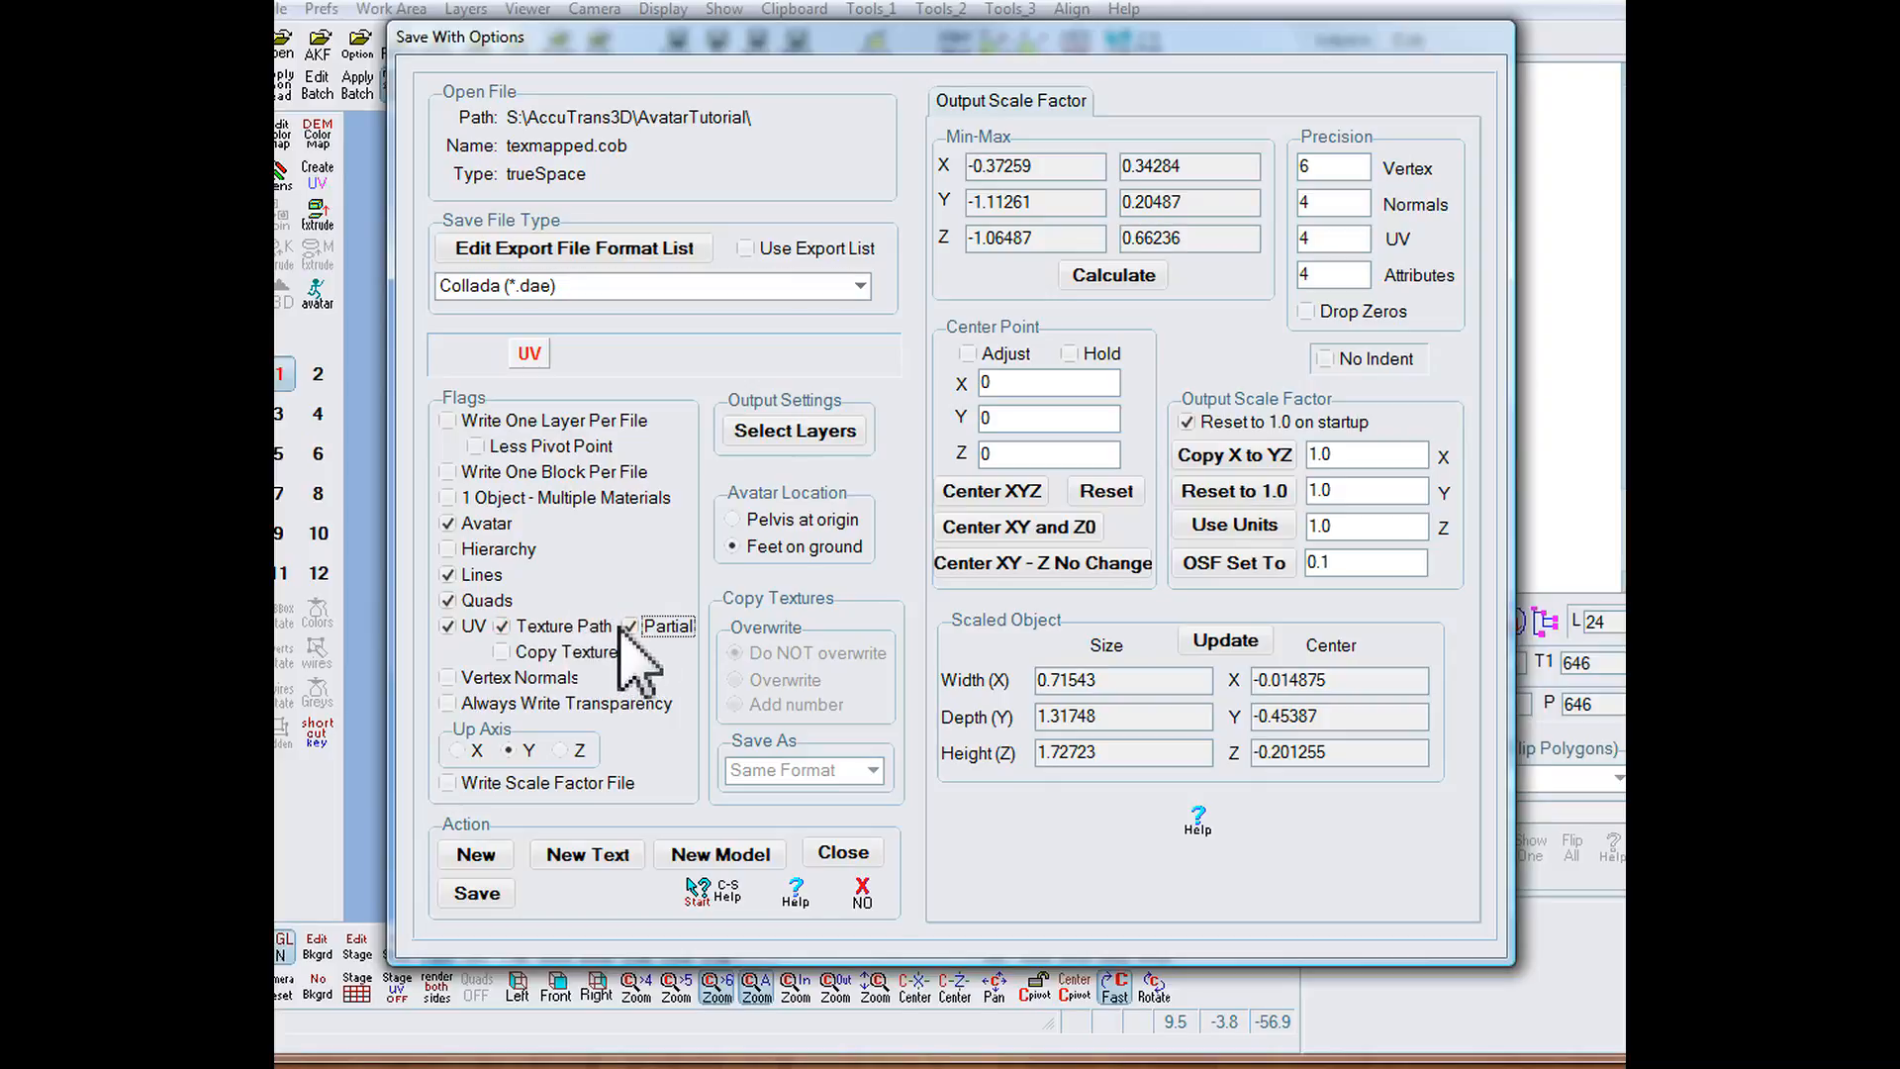
click(630, 631)
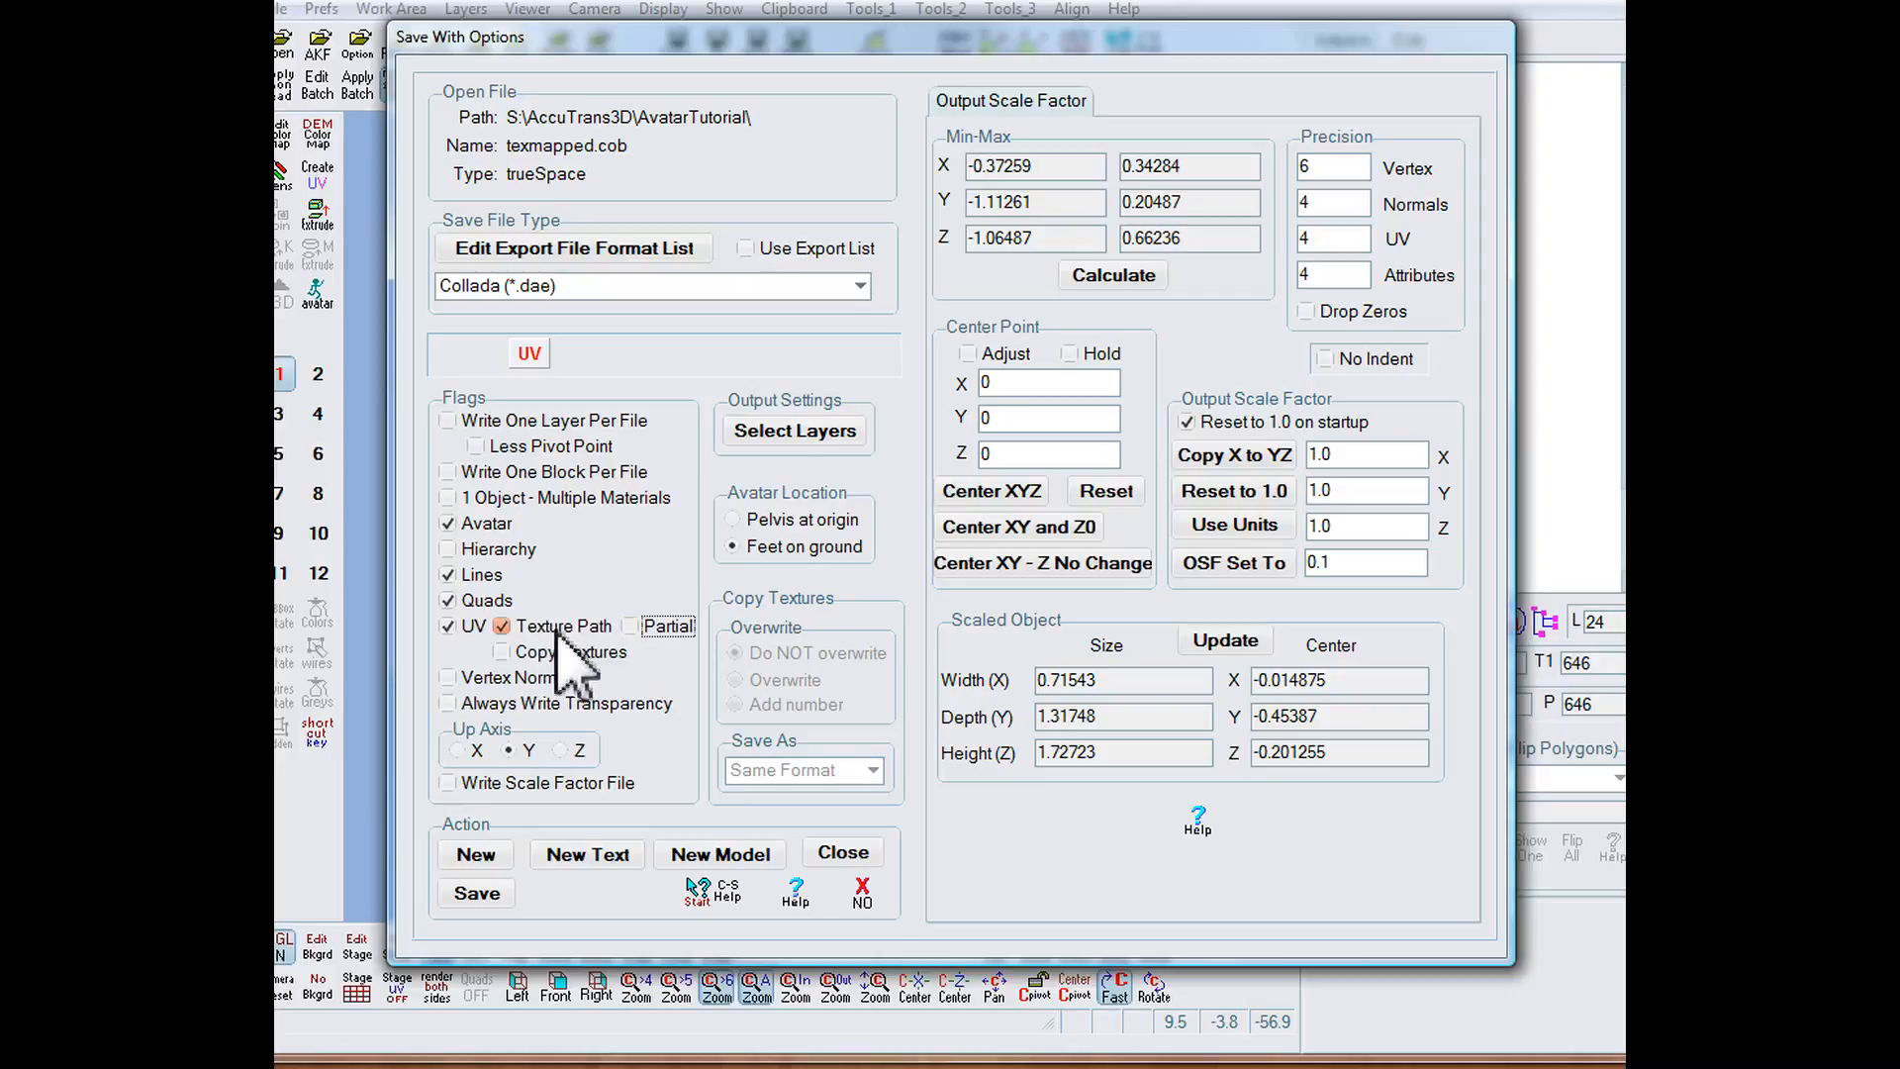
click(501, 651)
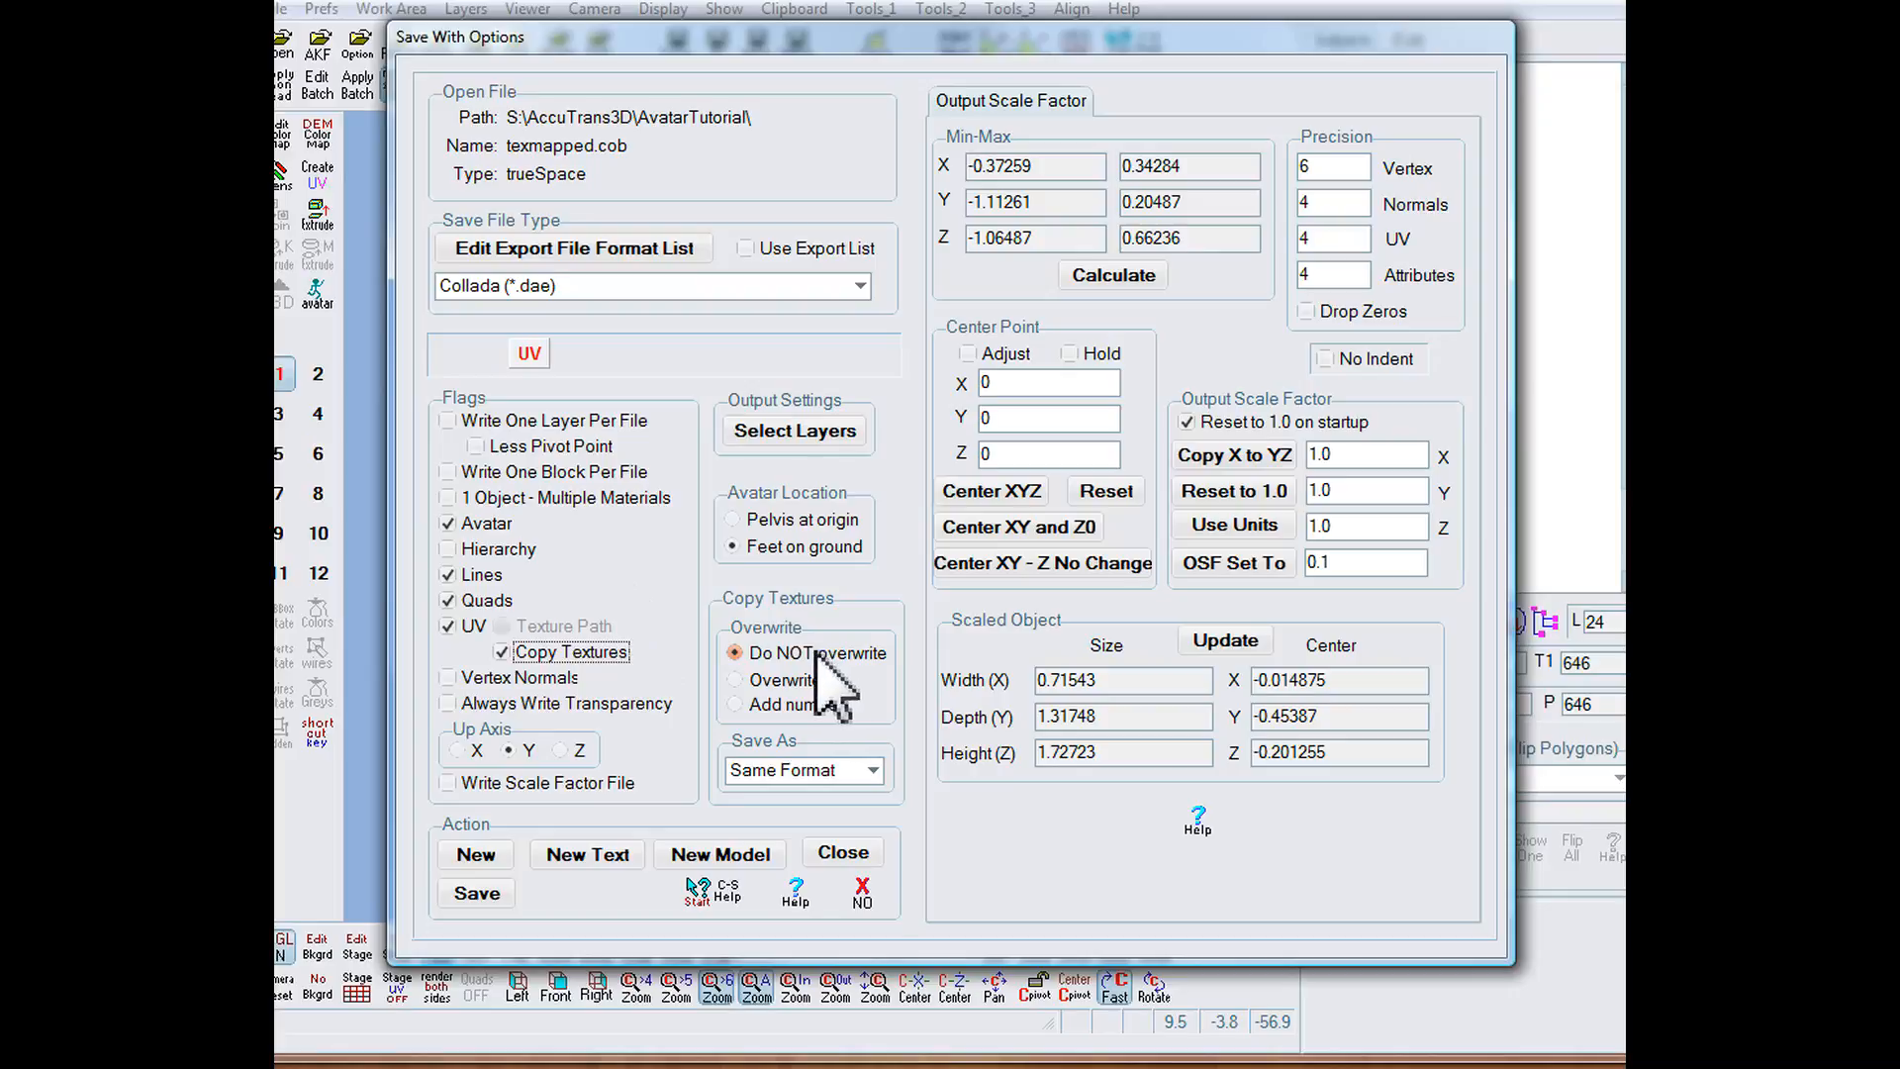
click(805, 682)
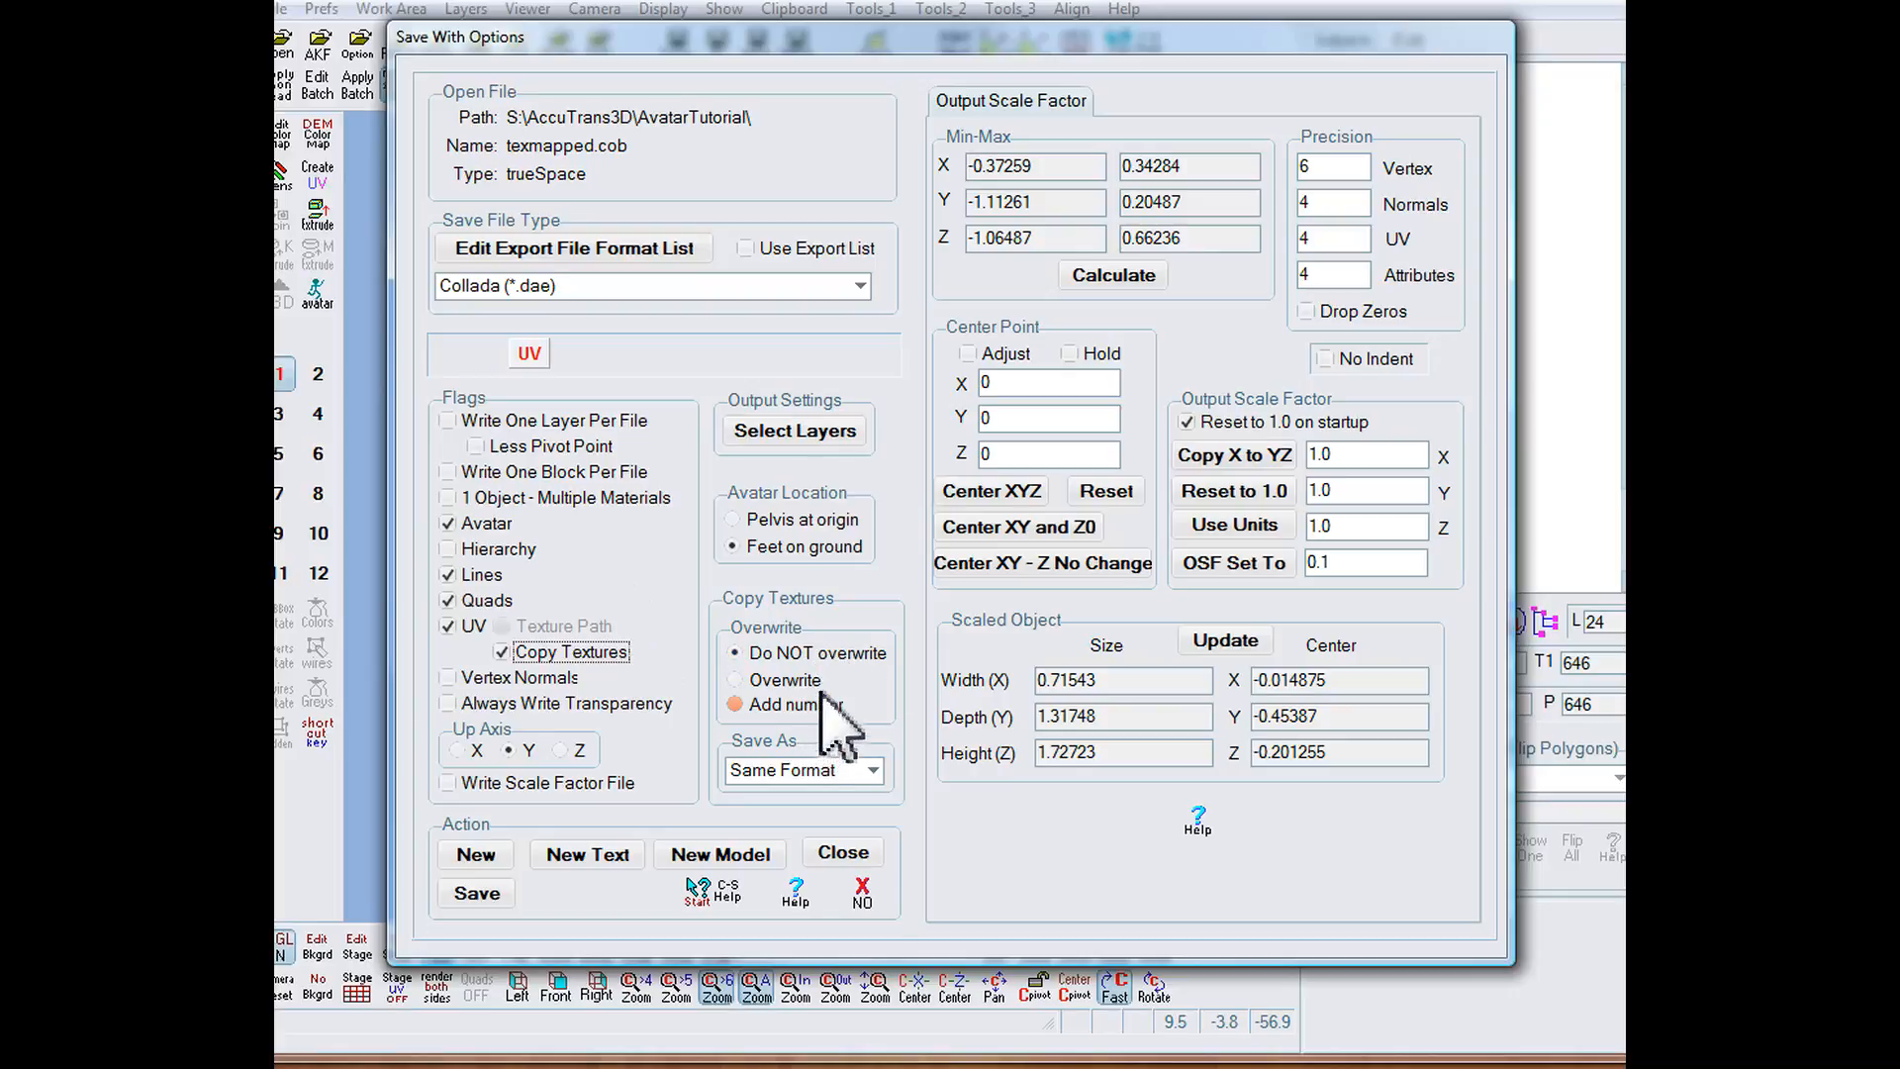
click(873, 772)
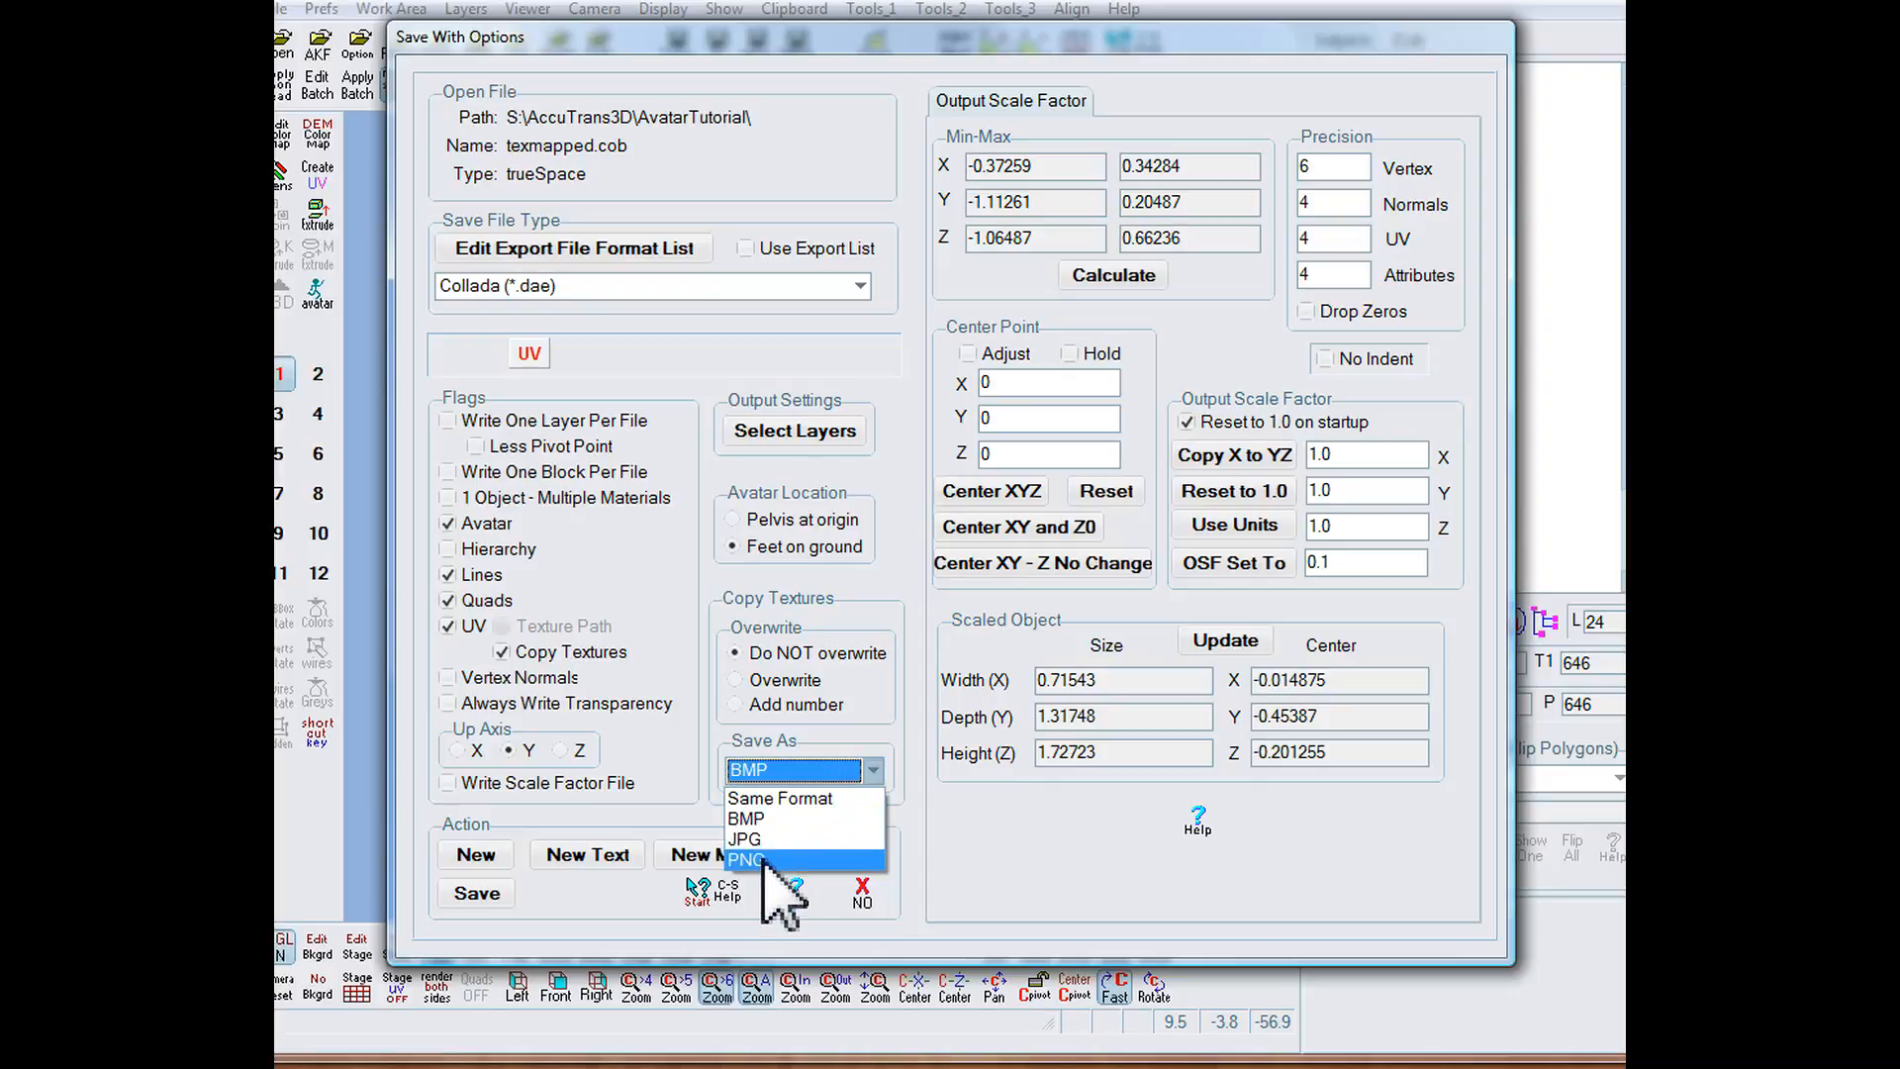
click(754, 798)
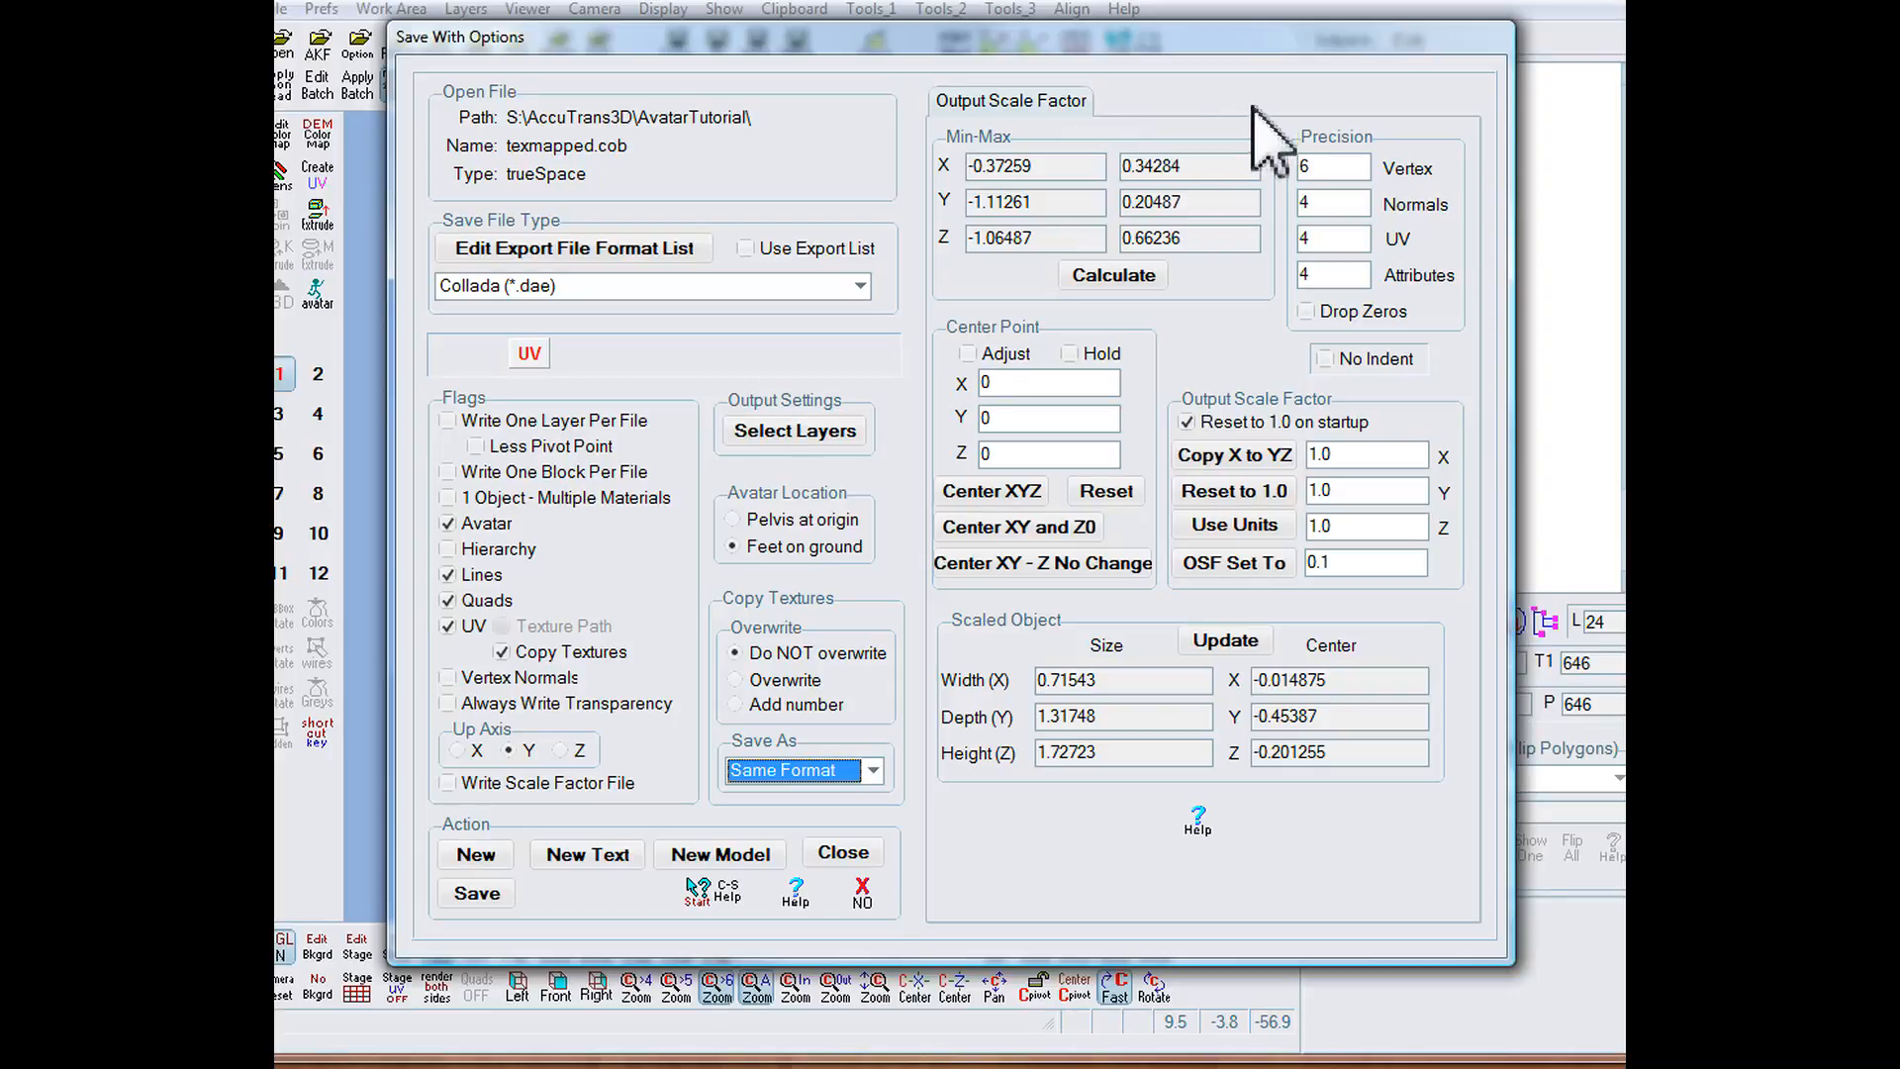
Step: Save the model as knight-texmapped.dae in the AccuTrans3D folder, one level above AvatarTutorial
click(480, 894)
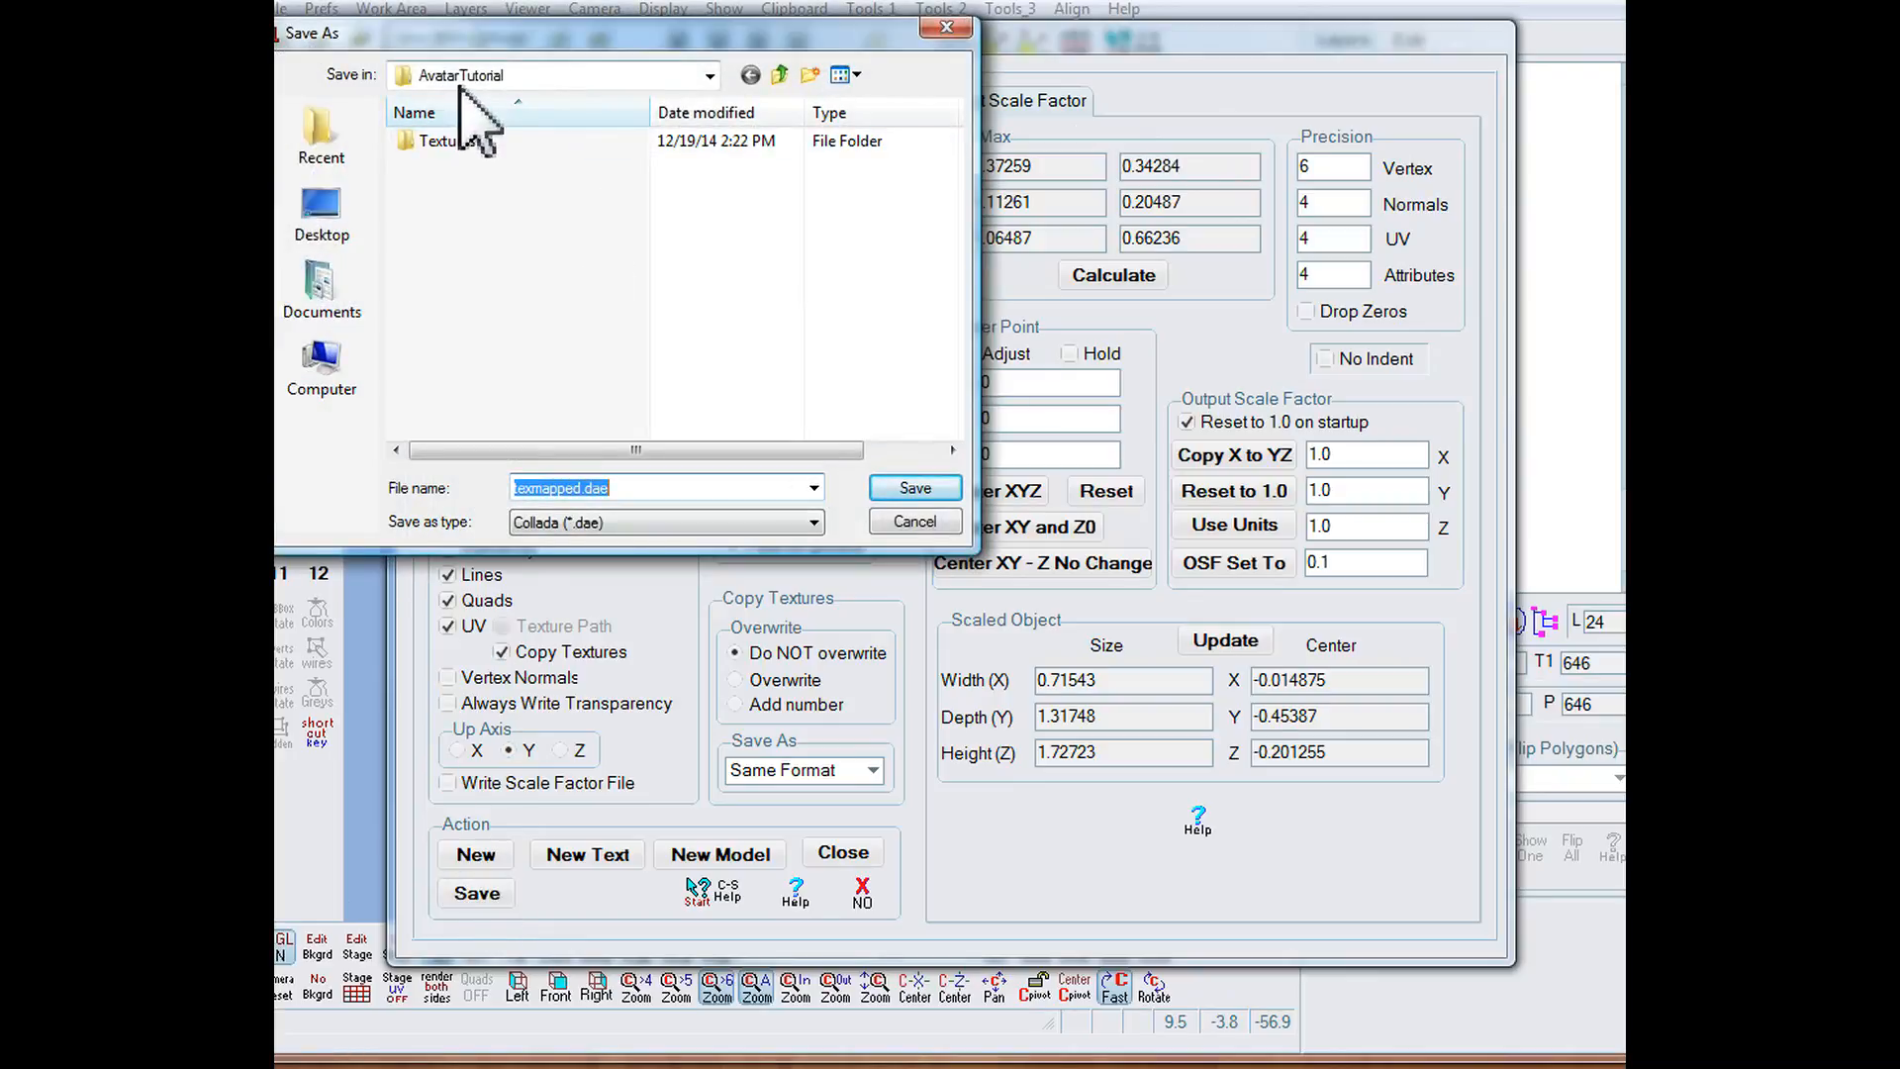
click(781, 75)
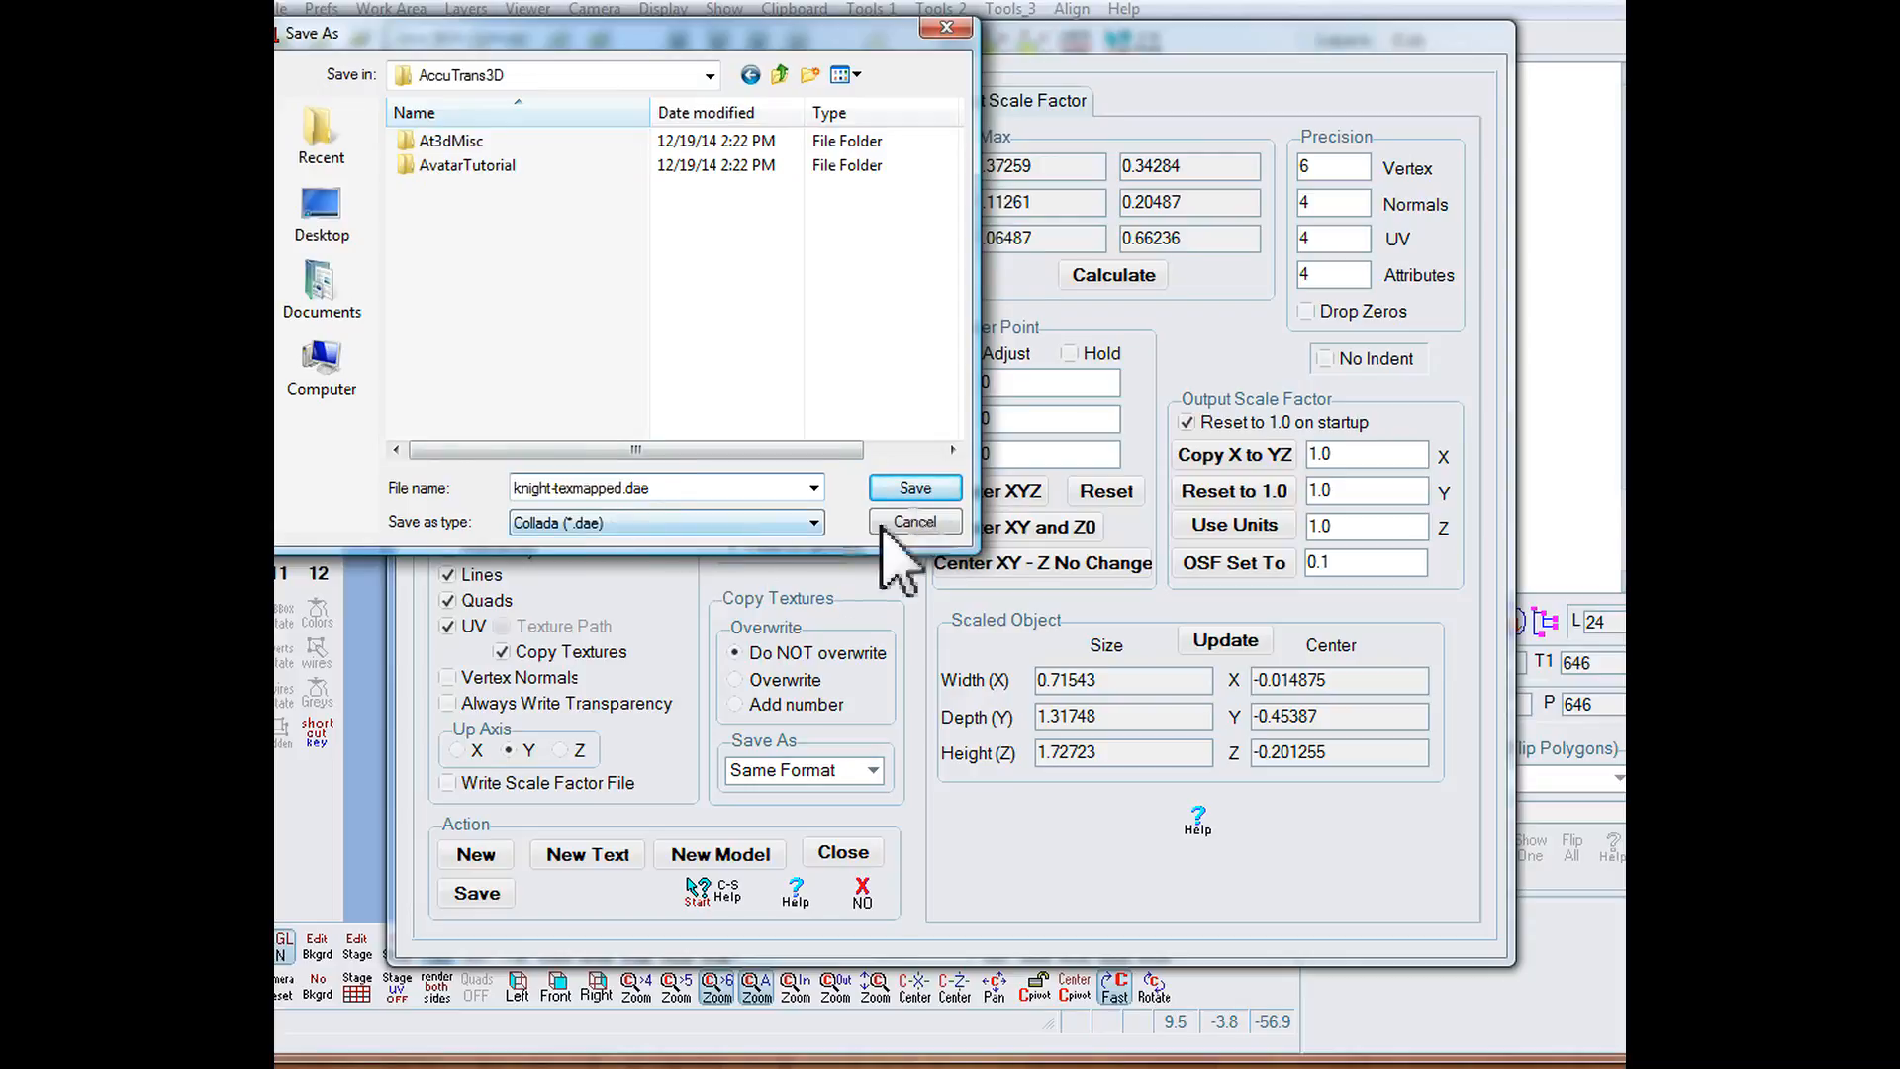
click(915, 488)
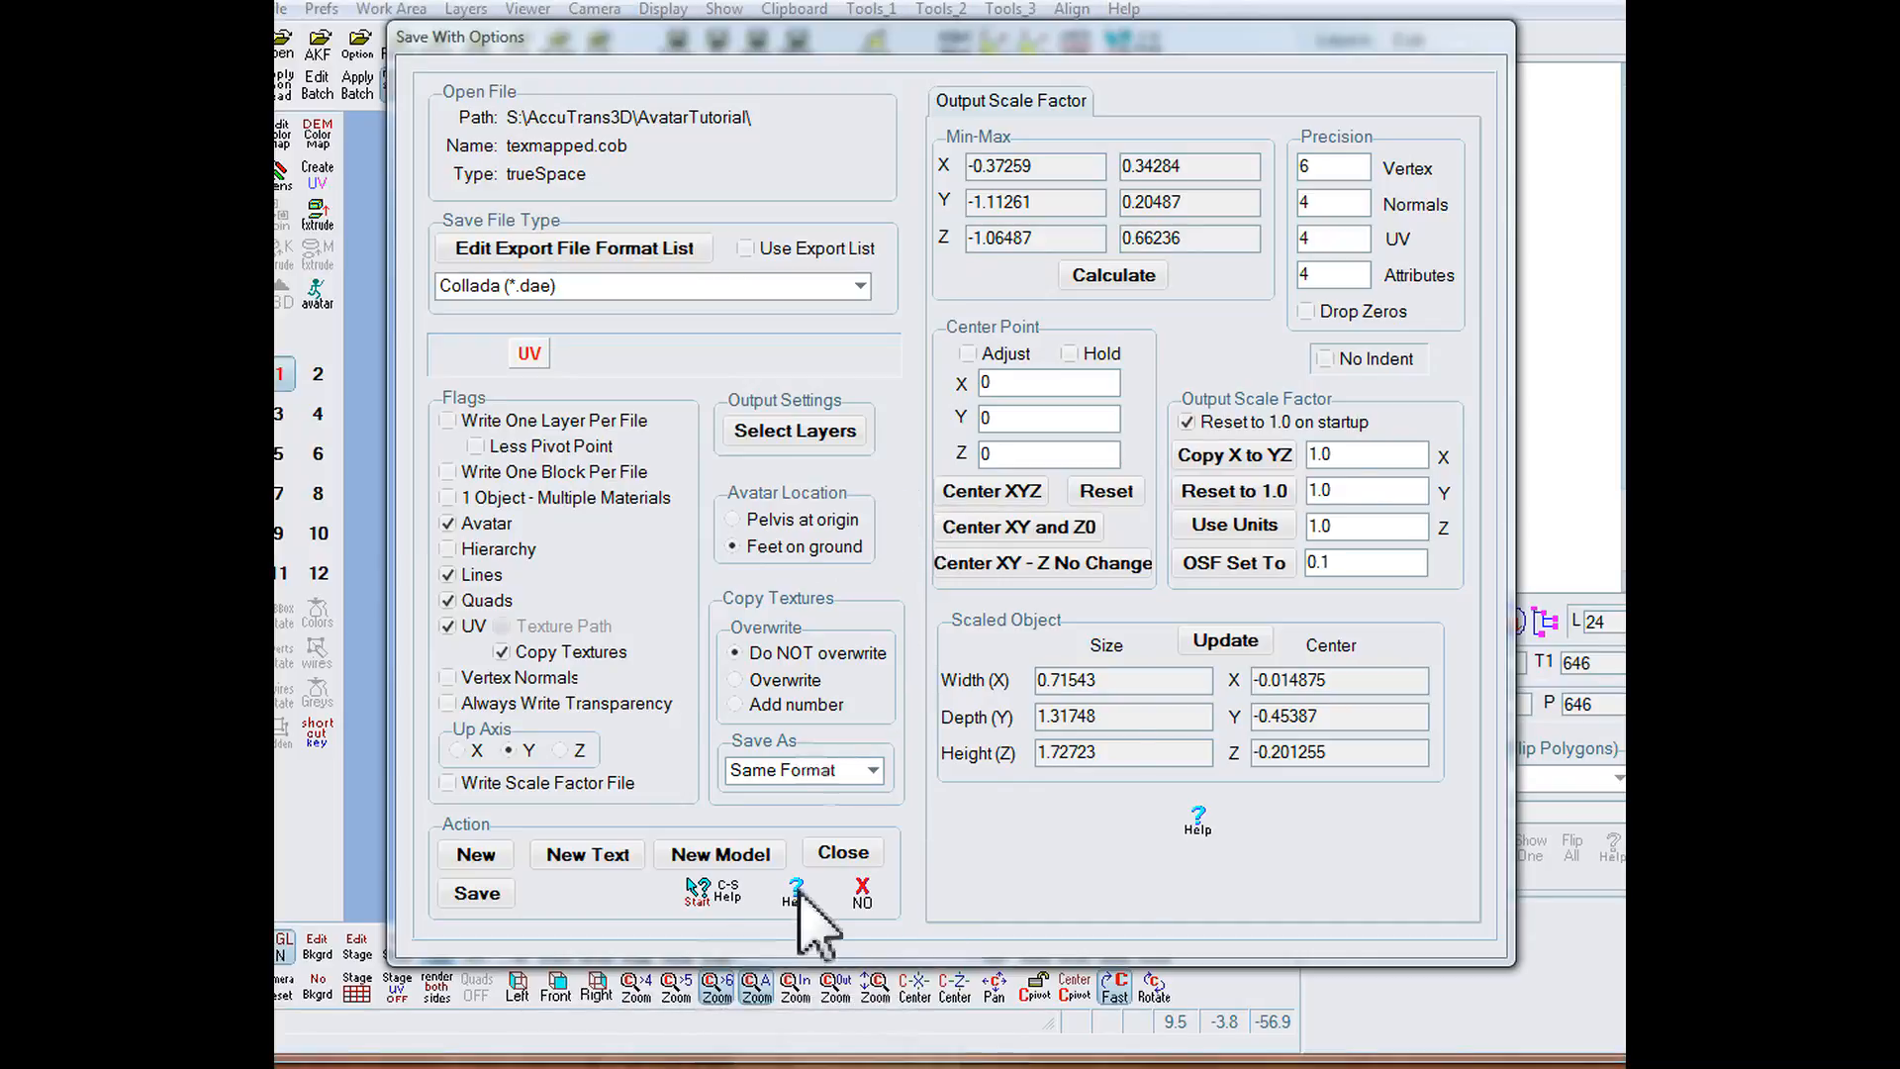
Step: Check the AccuTrans3D folder in the file browser for the exported Collada file and its copied textures, and return to the save options
click(796, 1067)
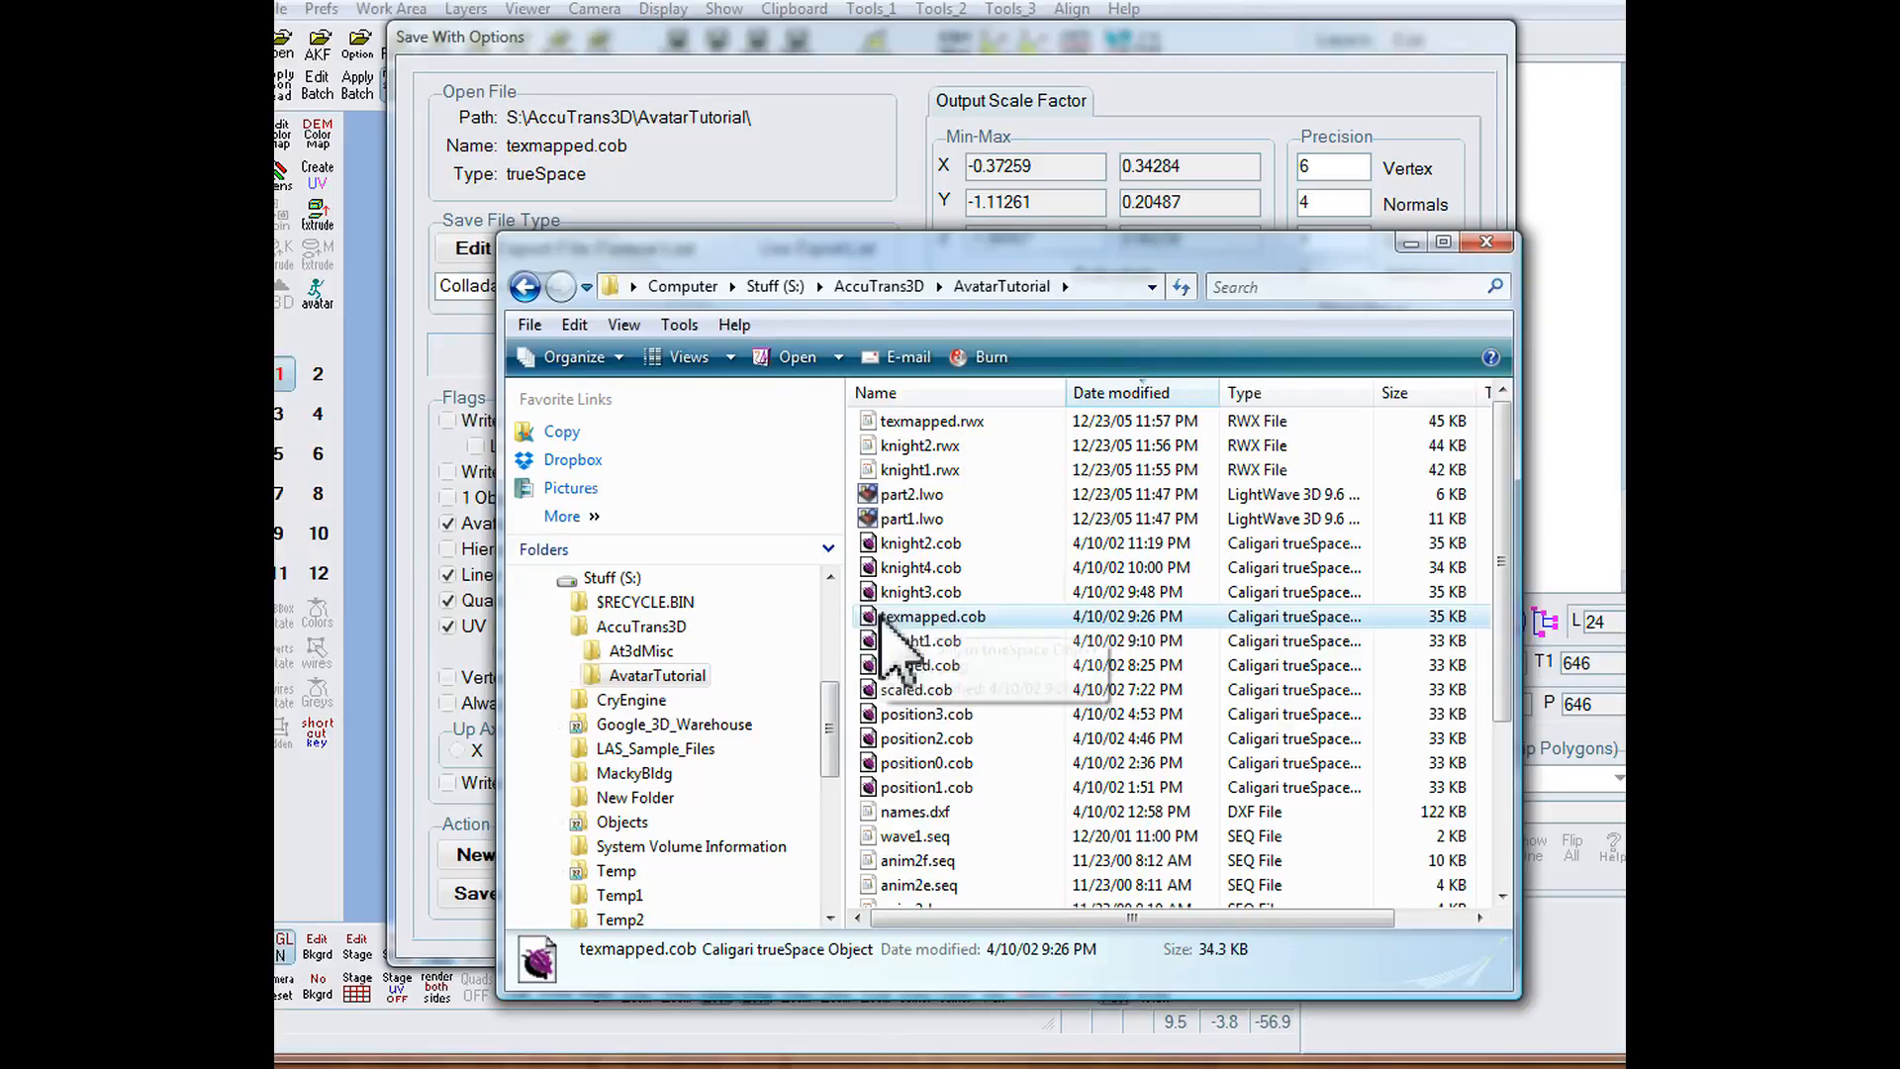
click(638, 628)
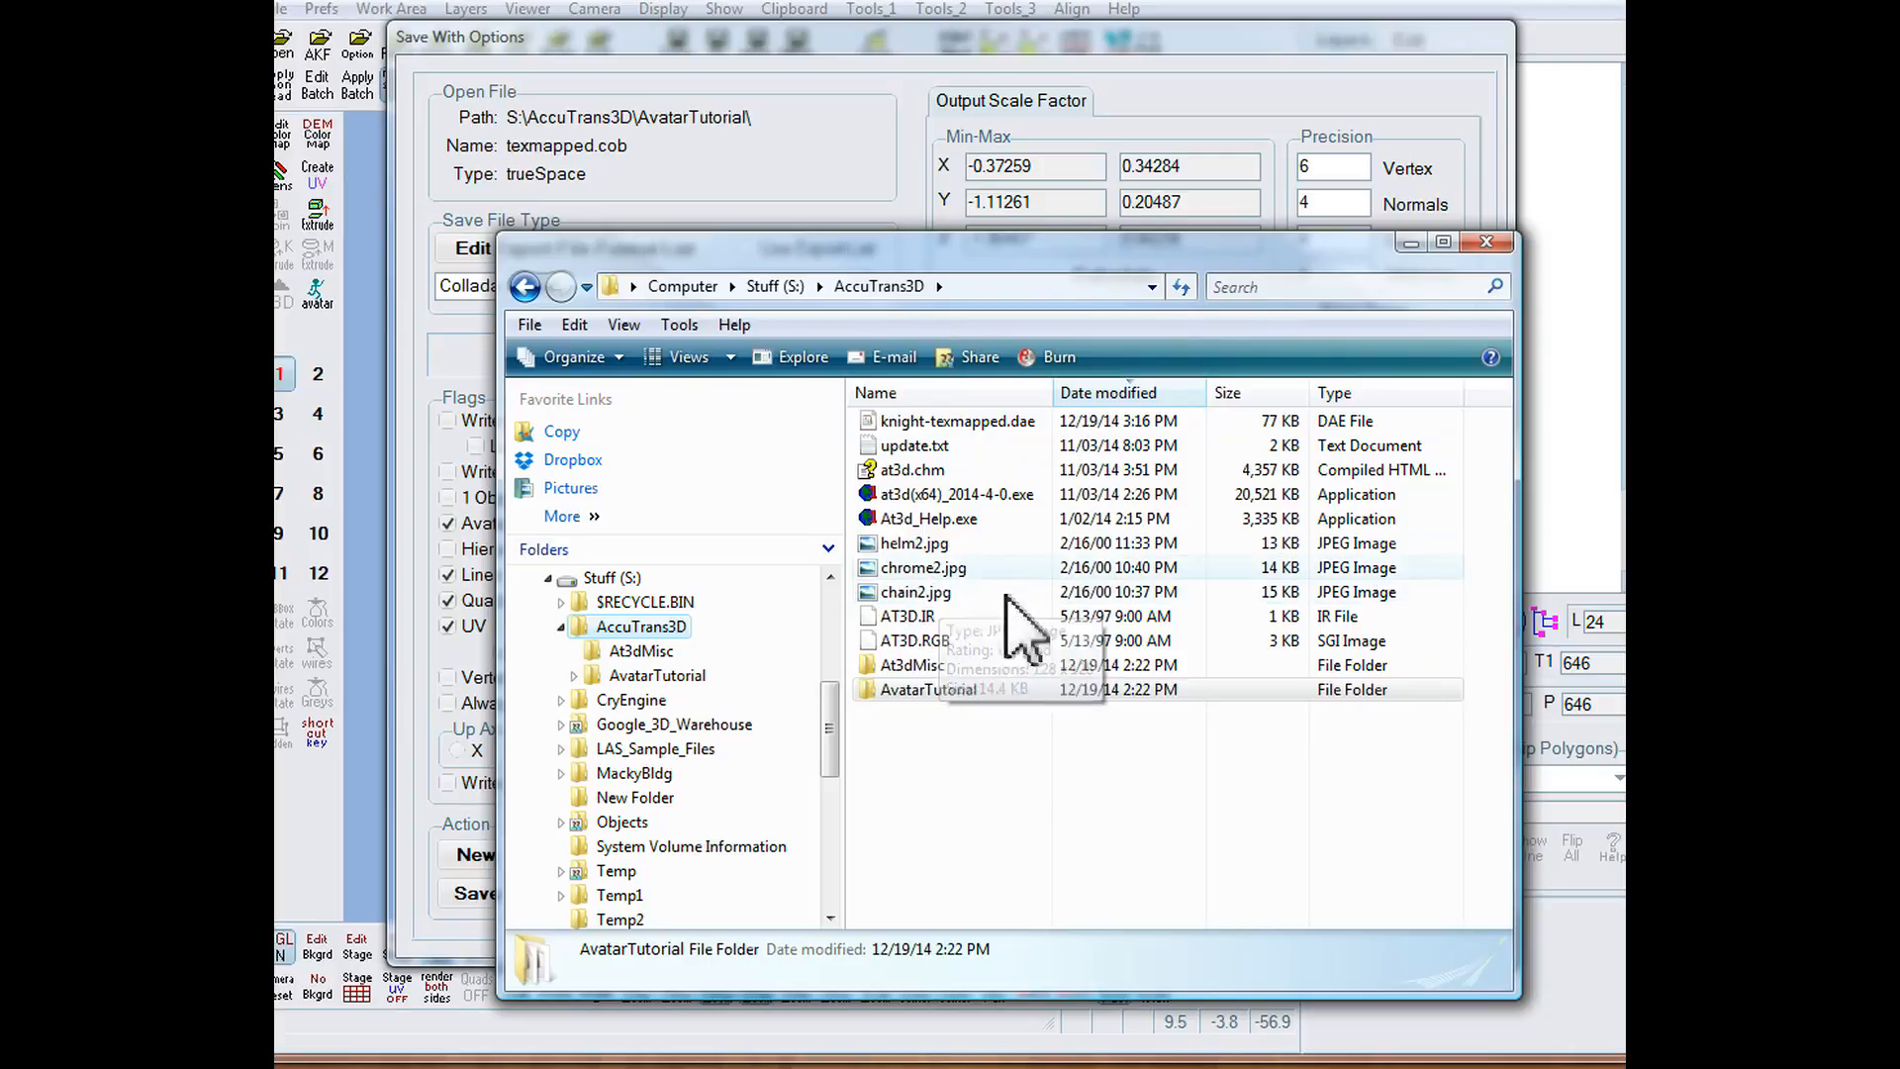
click(378, 168)
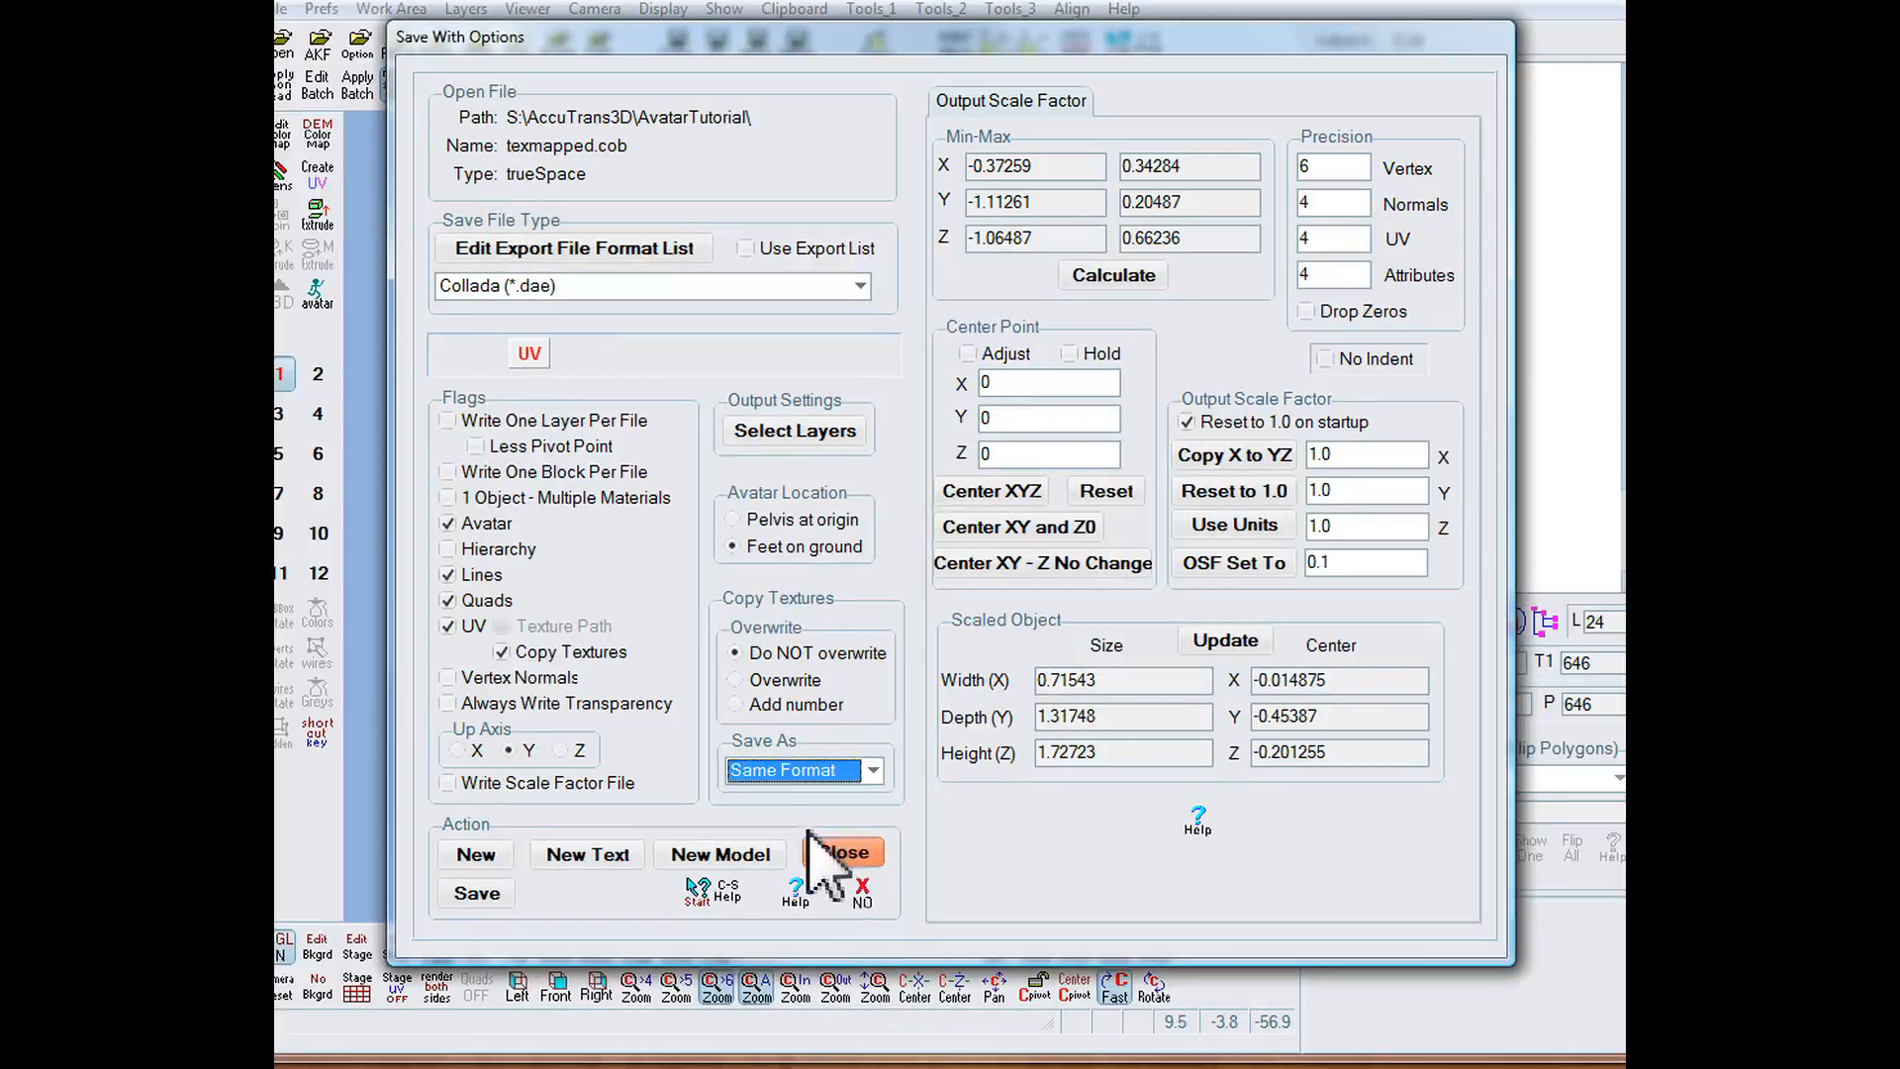
Step: Close the current model, clearing the work, and load knight-texmapped.dae from the AccuTrans3D folder
click(858, 883)
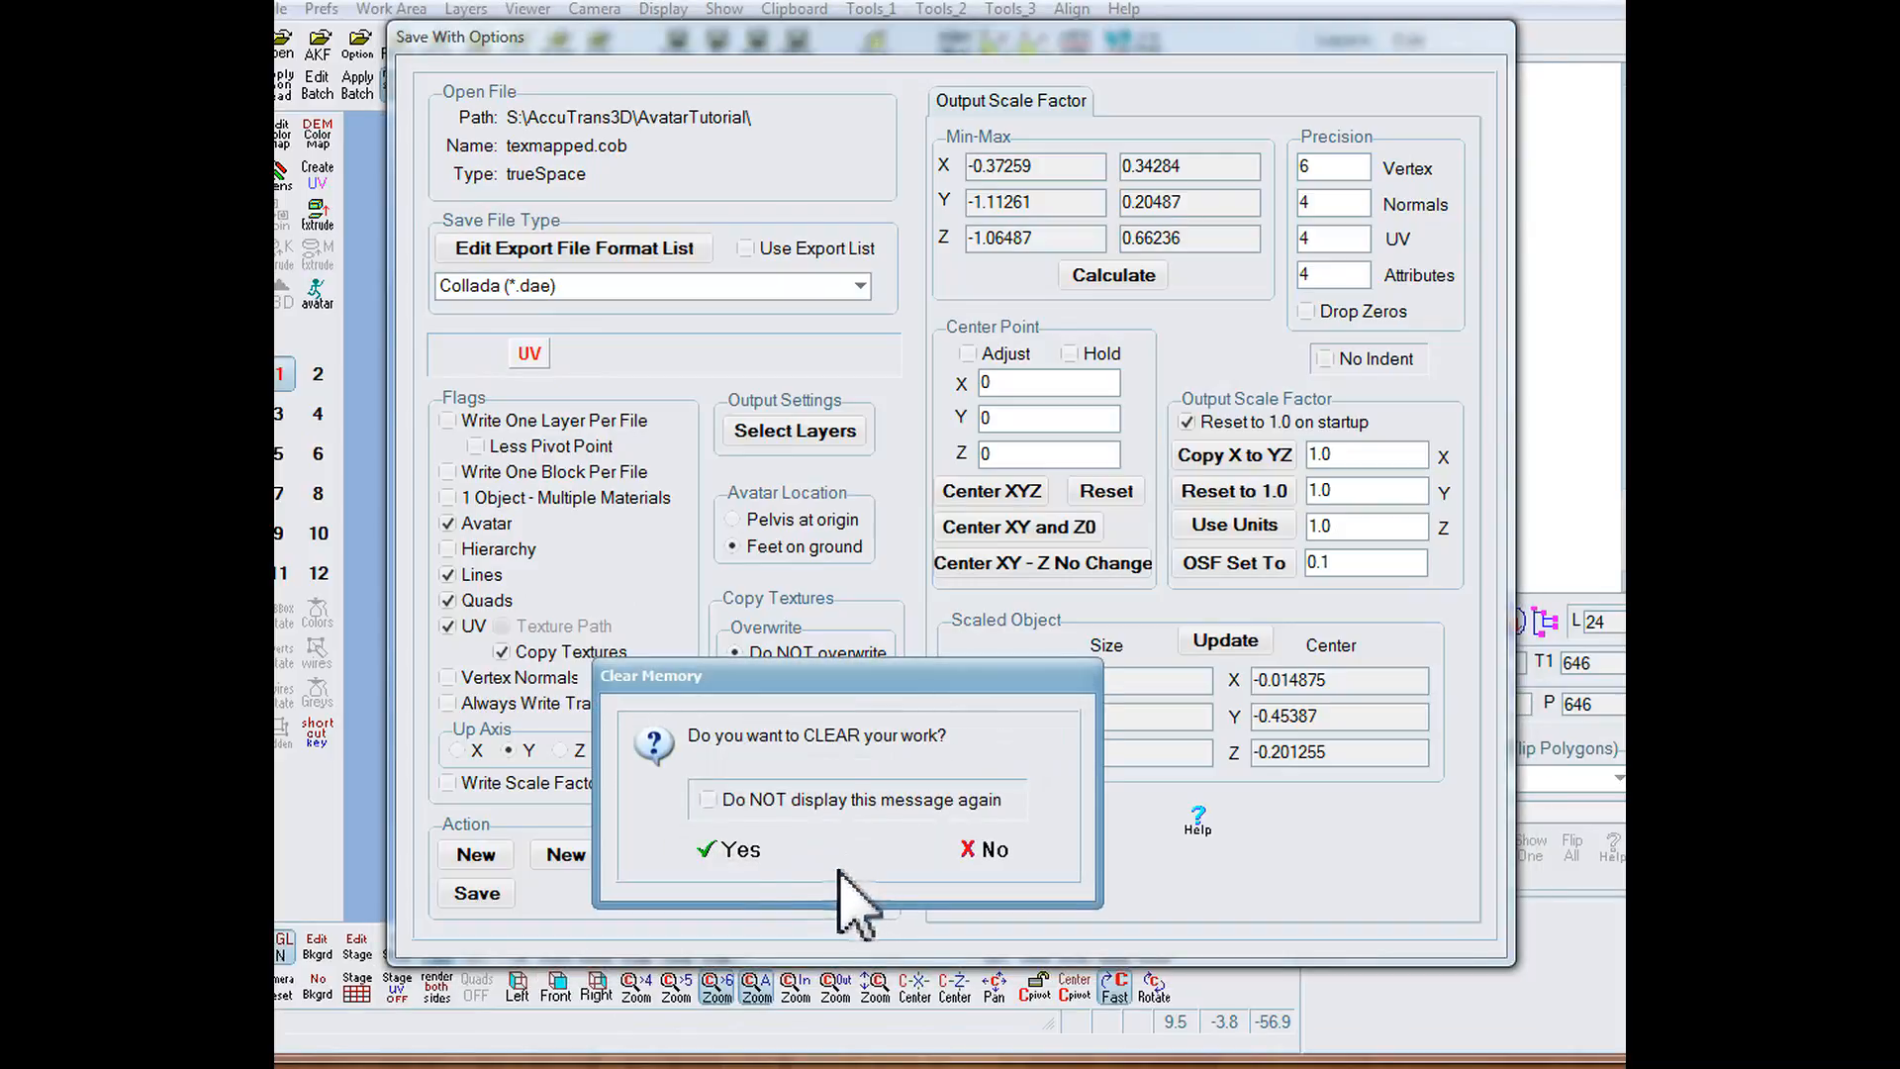
click(749, 851)
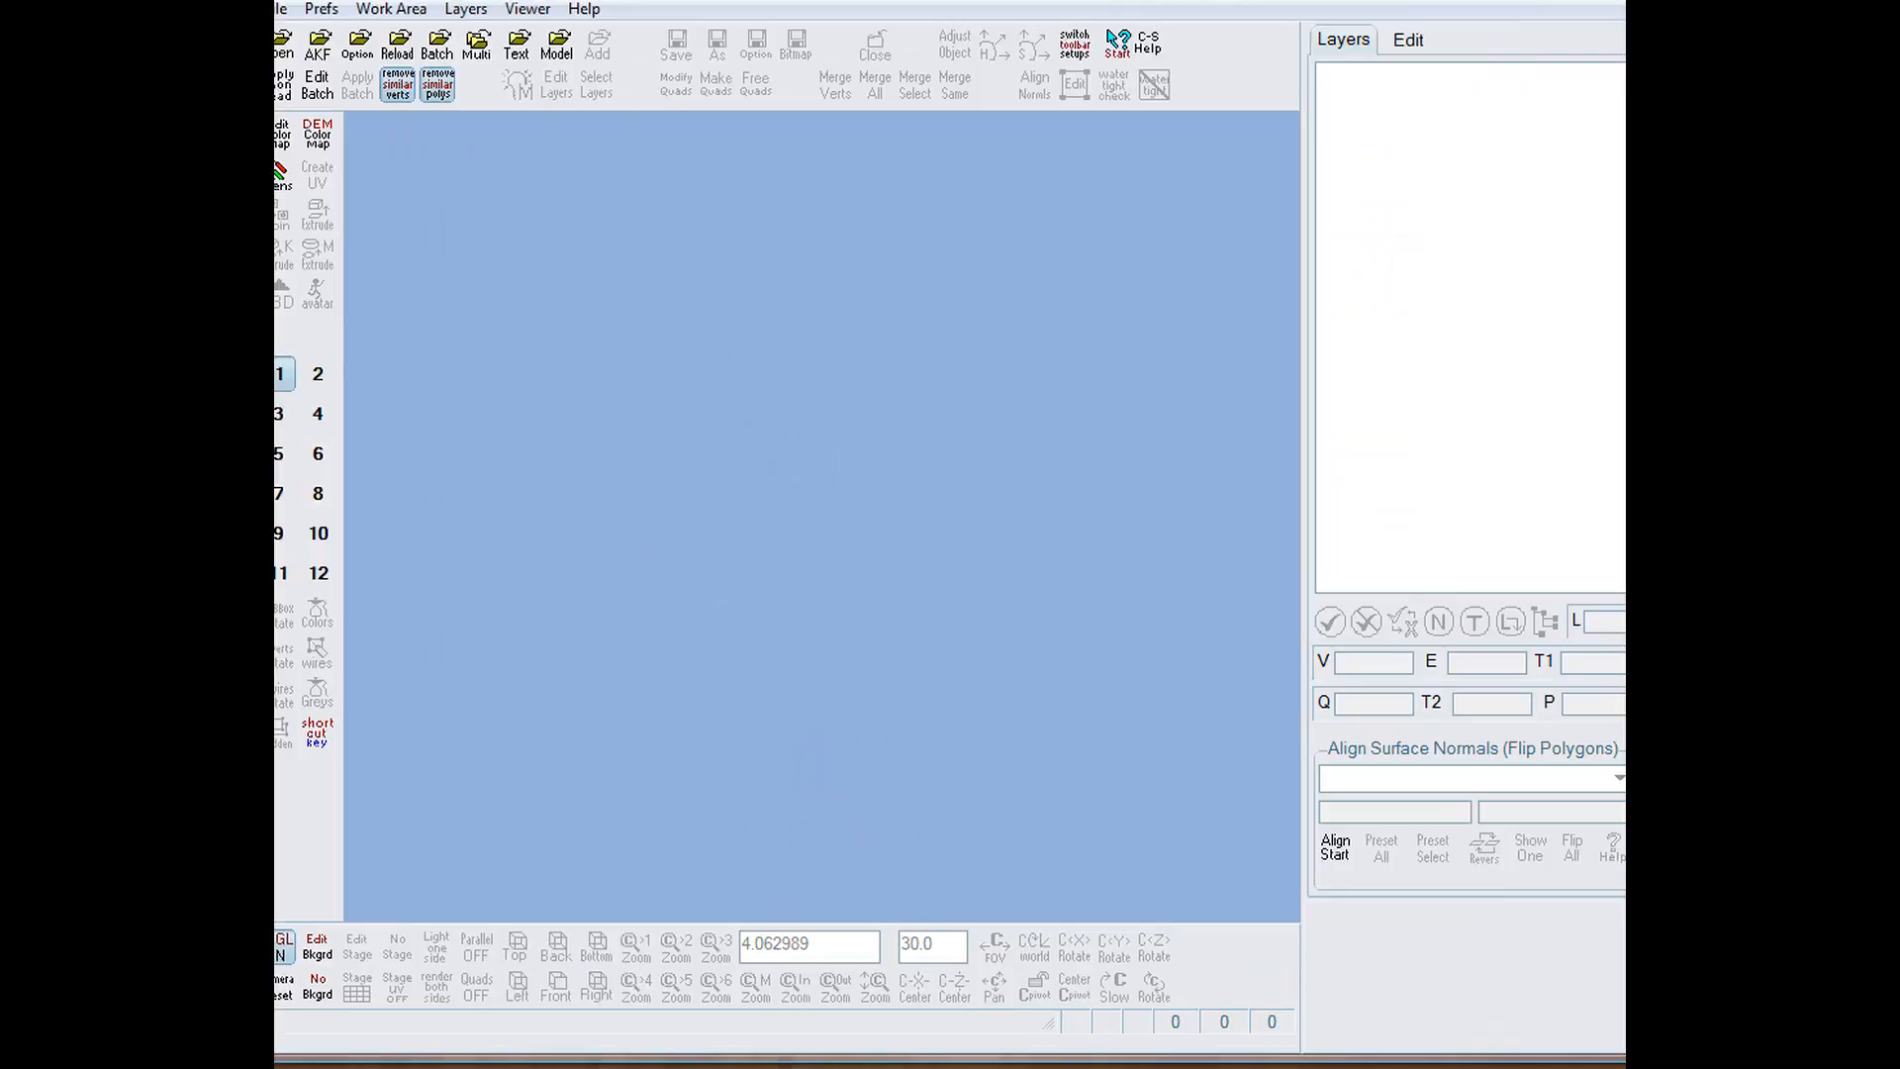
click(800, 1065)
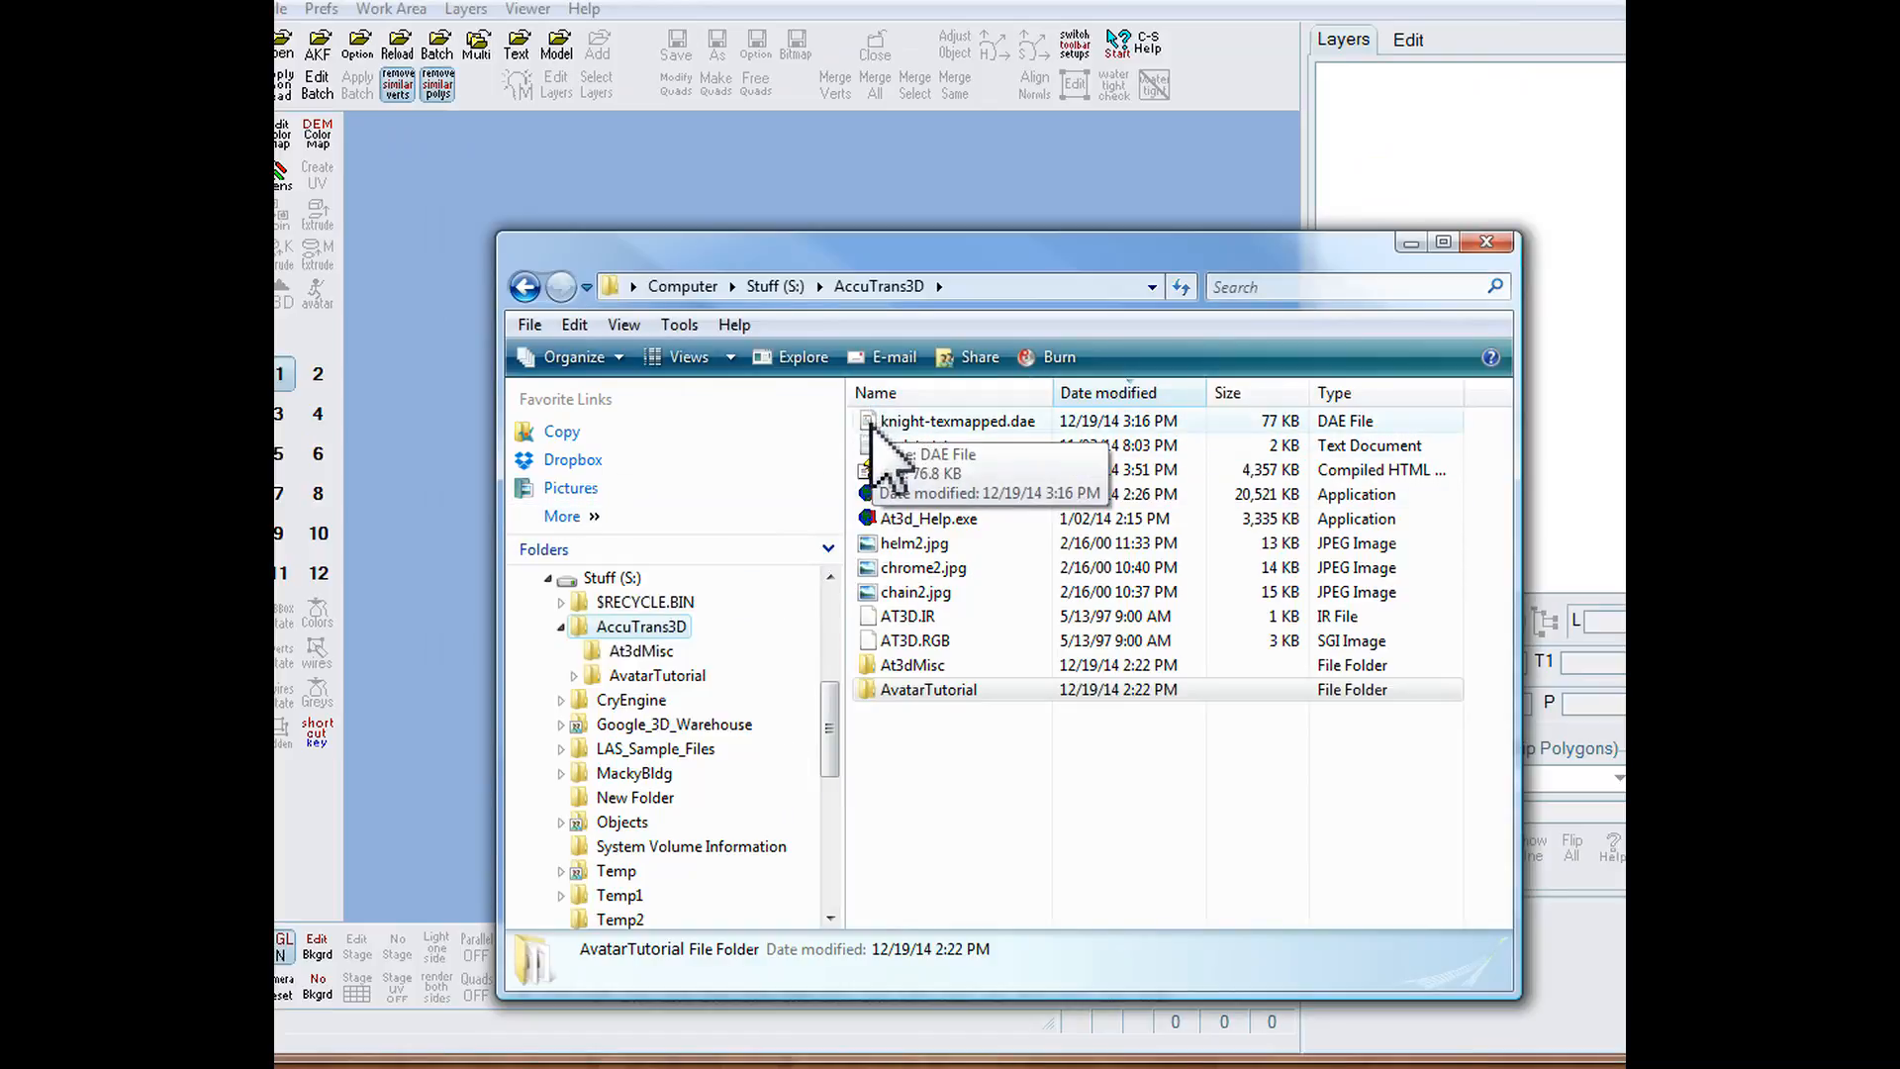
drag(869, 425, 846, 188)
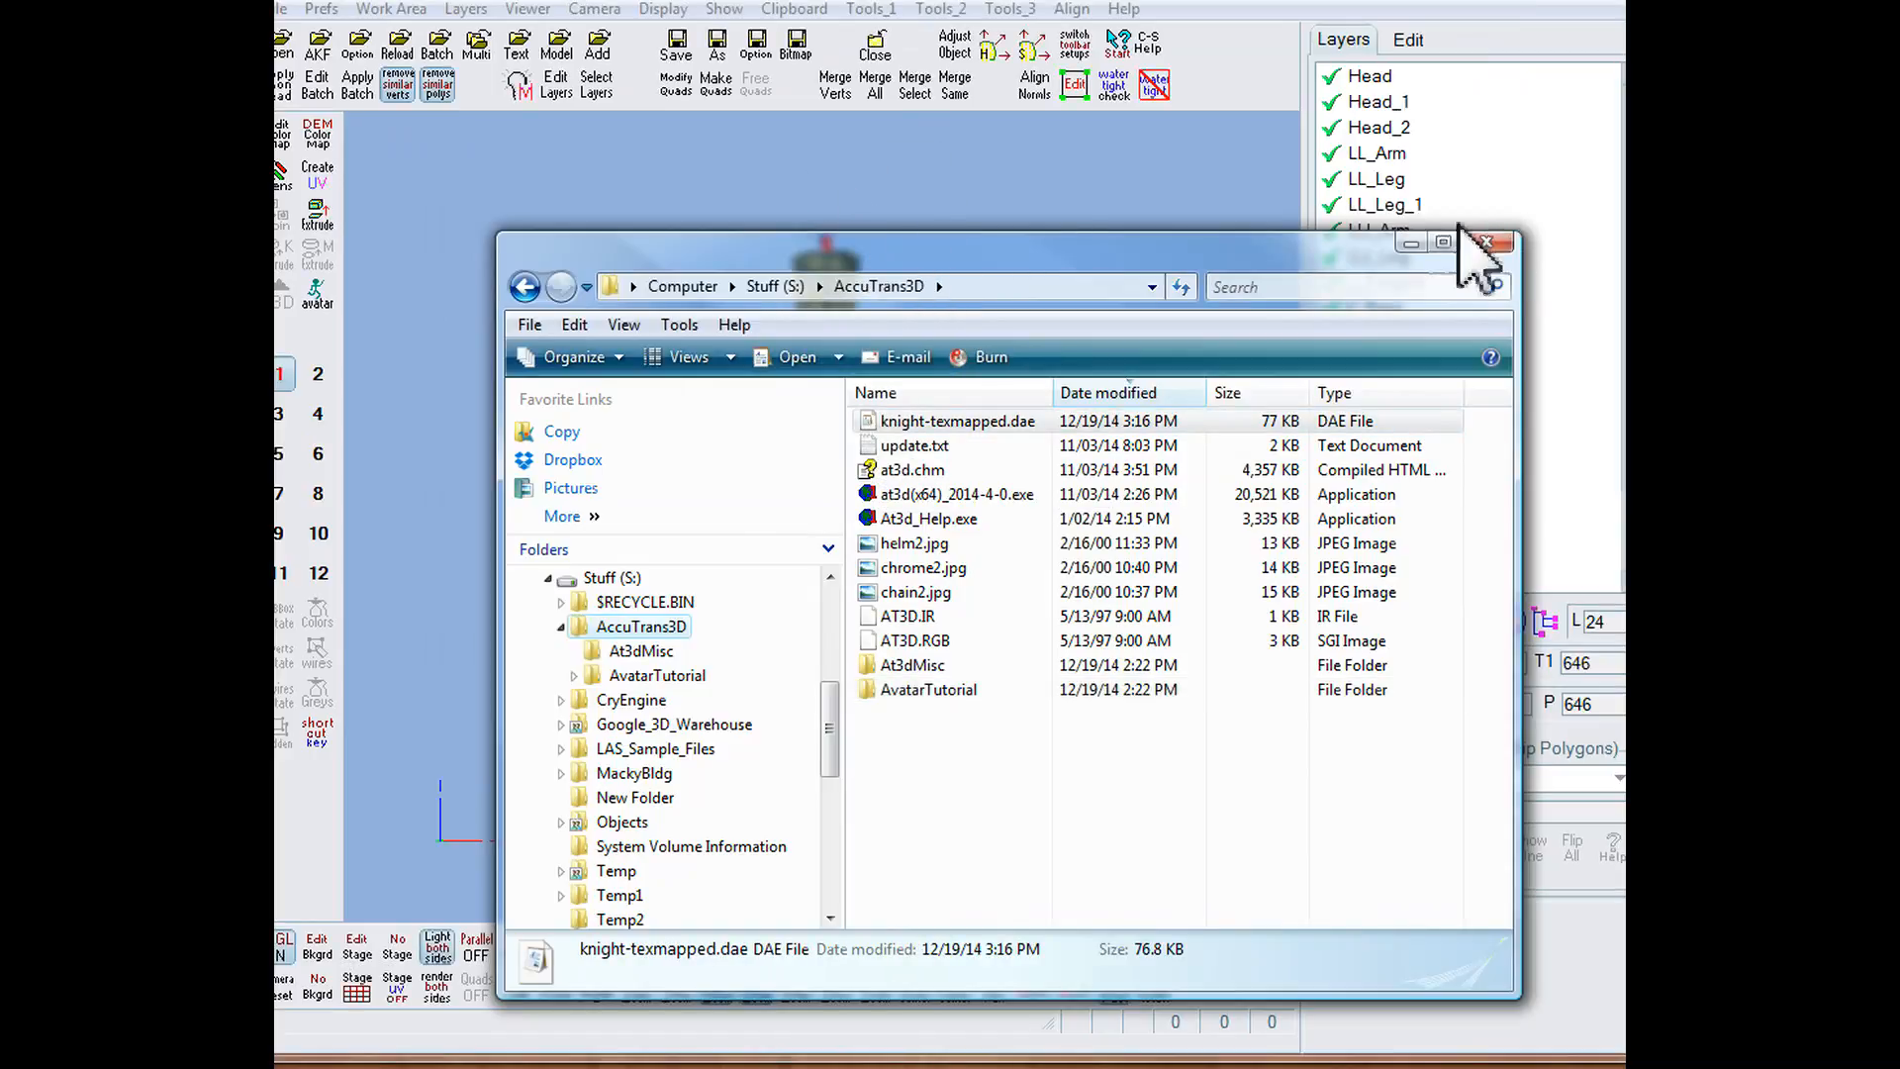
click(1218, 204)
Step: Switch the knight's display to one-sided lighting and one-sided rendering, and inspect the model from several angles
drag(950, 614, 1158, 614)
drag(706, 539, 712, 535)
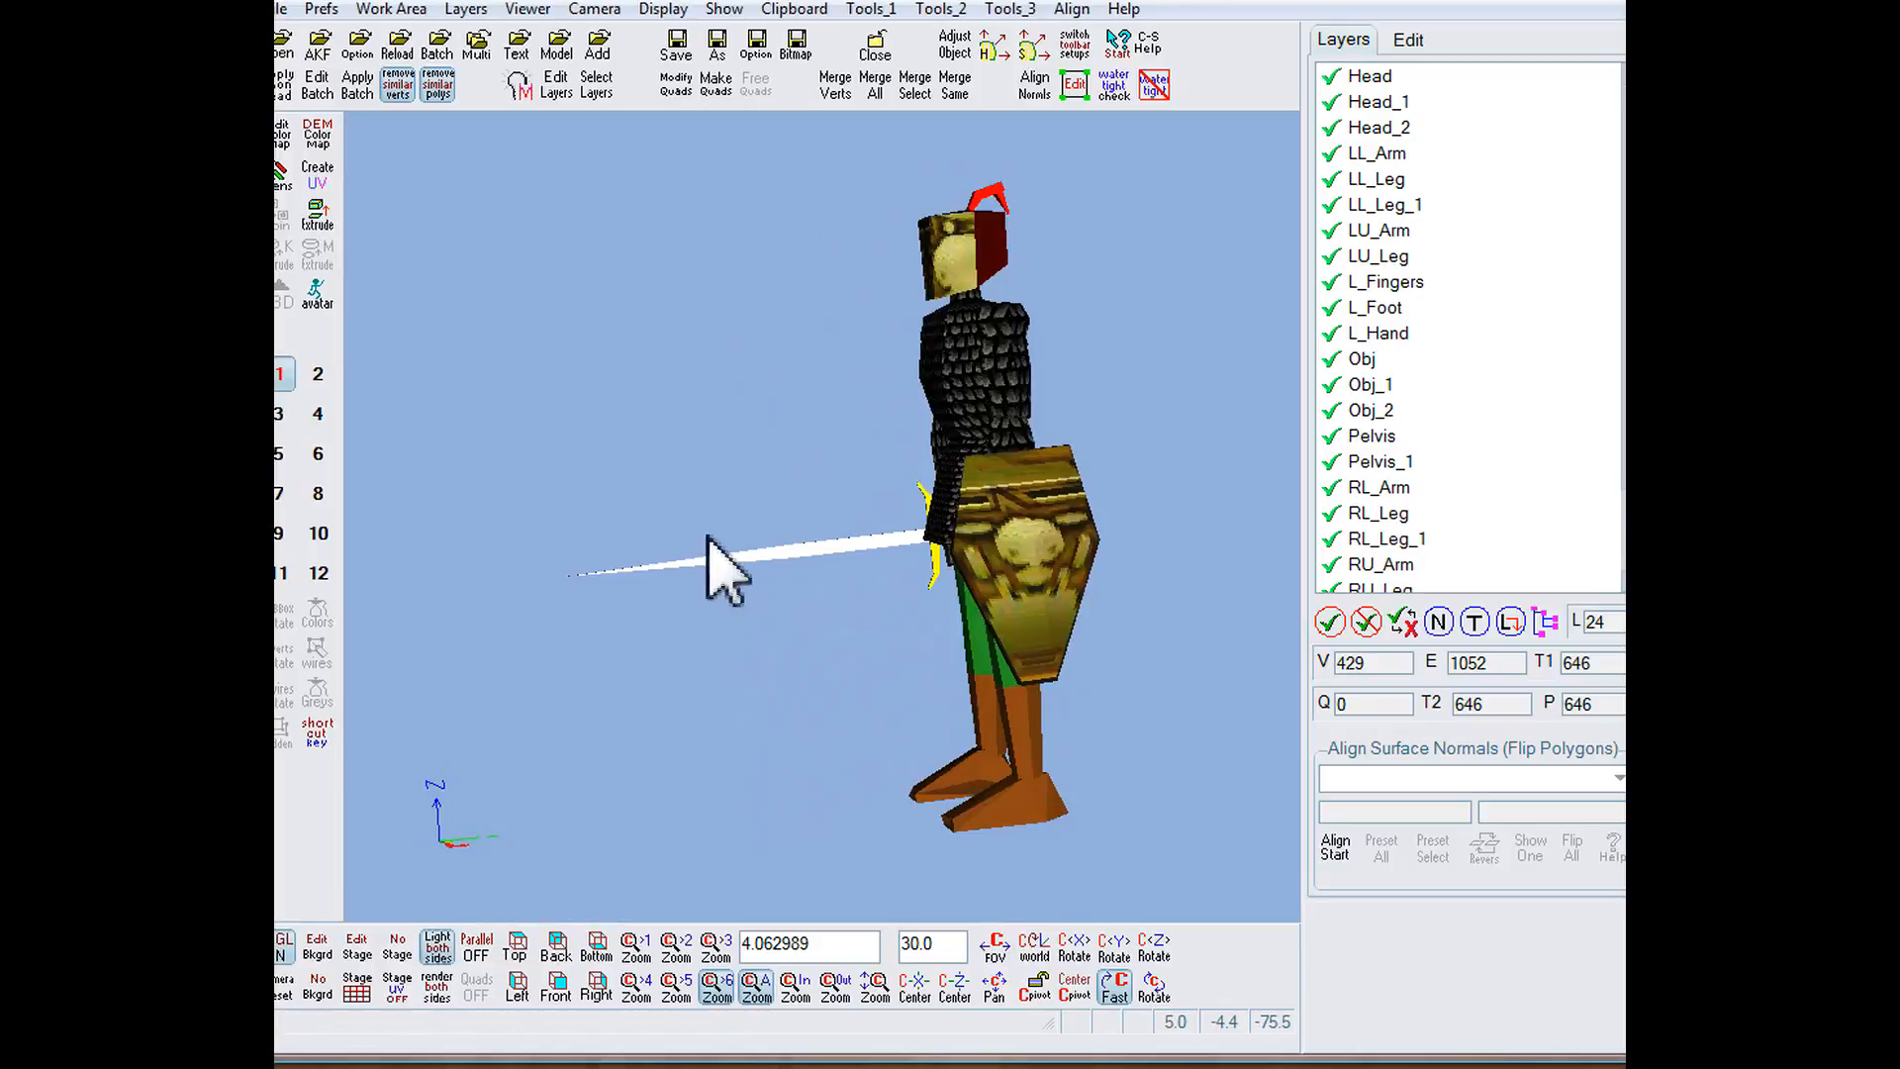
drag(682, 521, 687, 424)
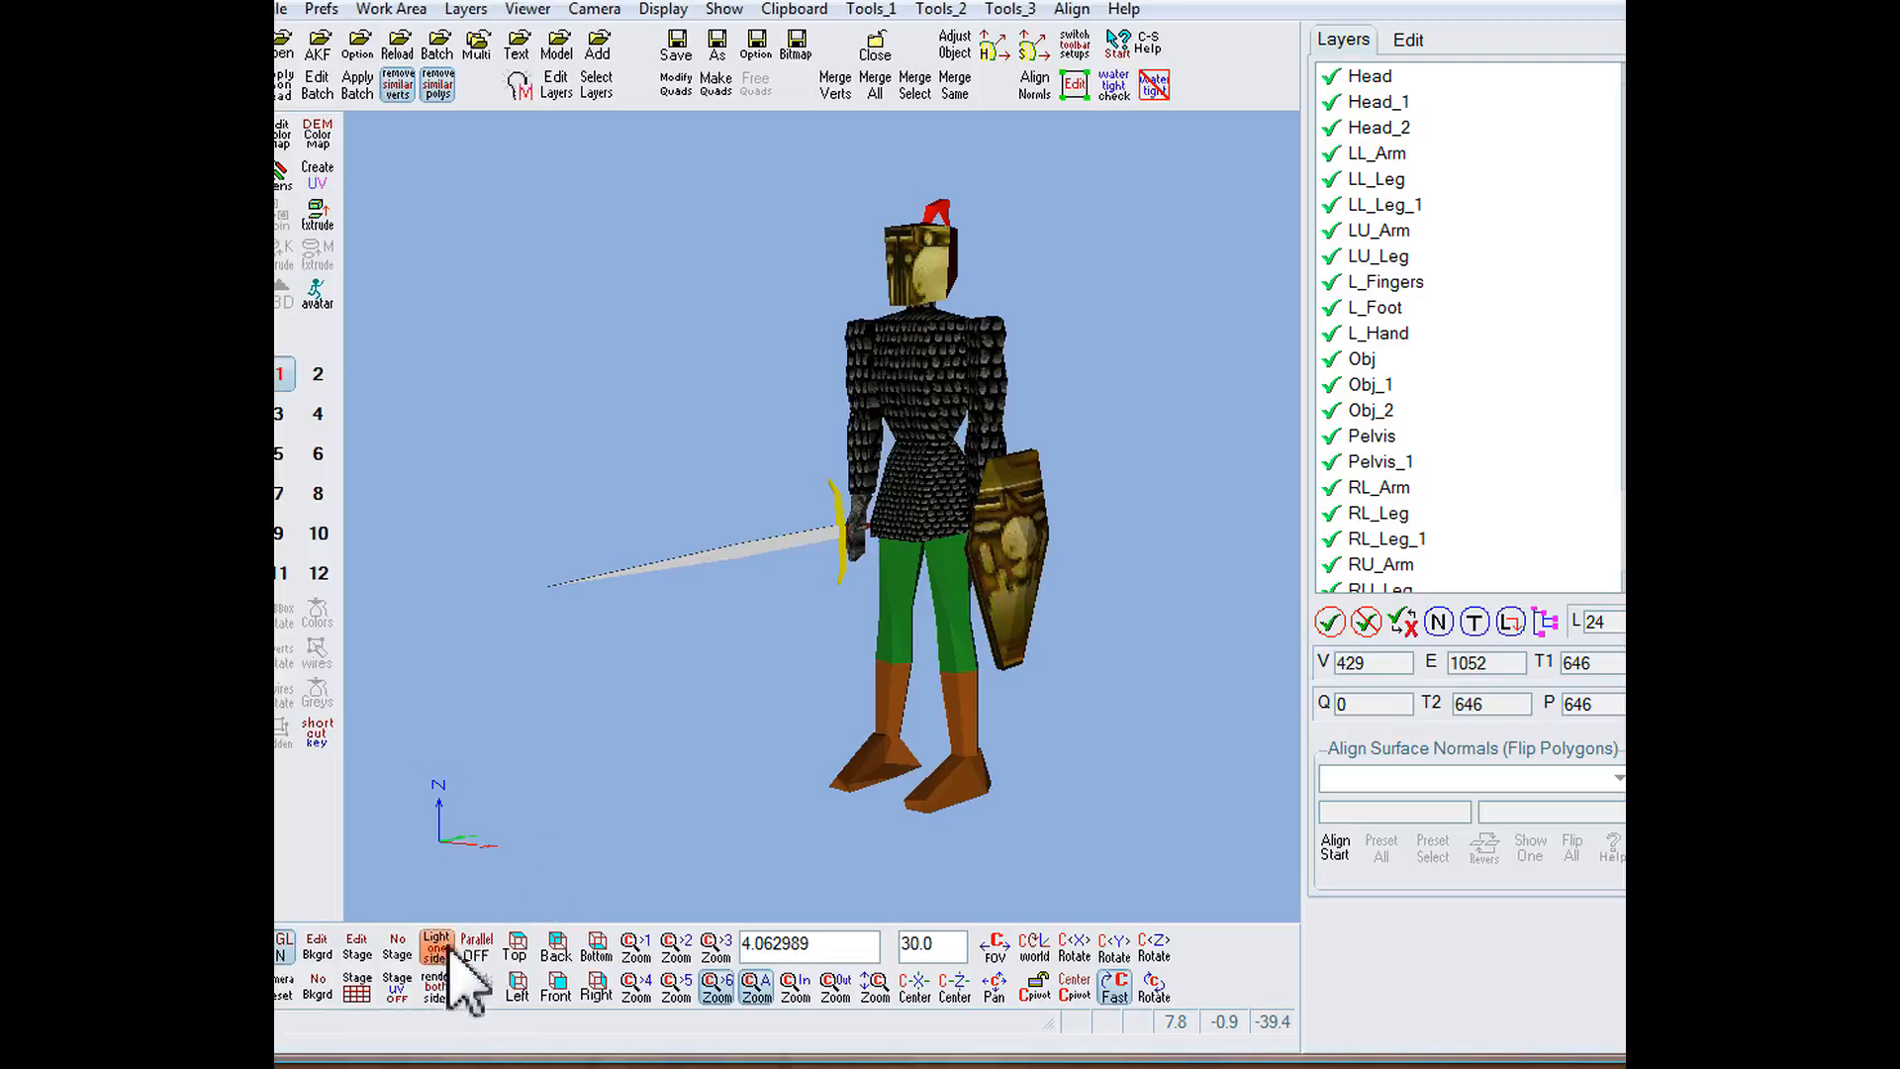
drag(929, 412, 1200, 423)
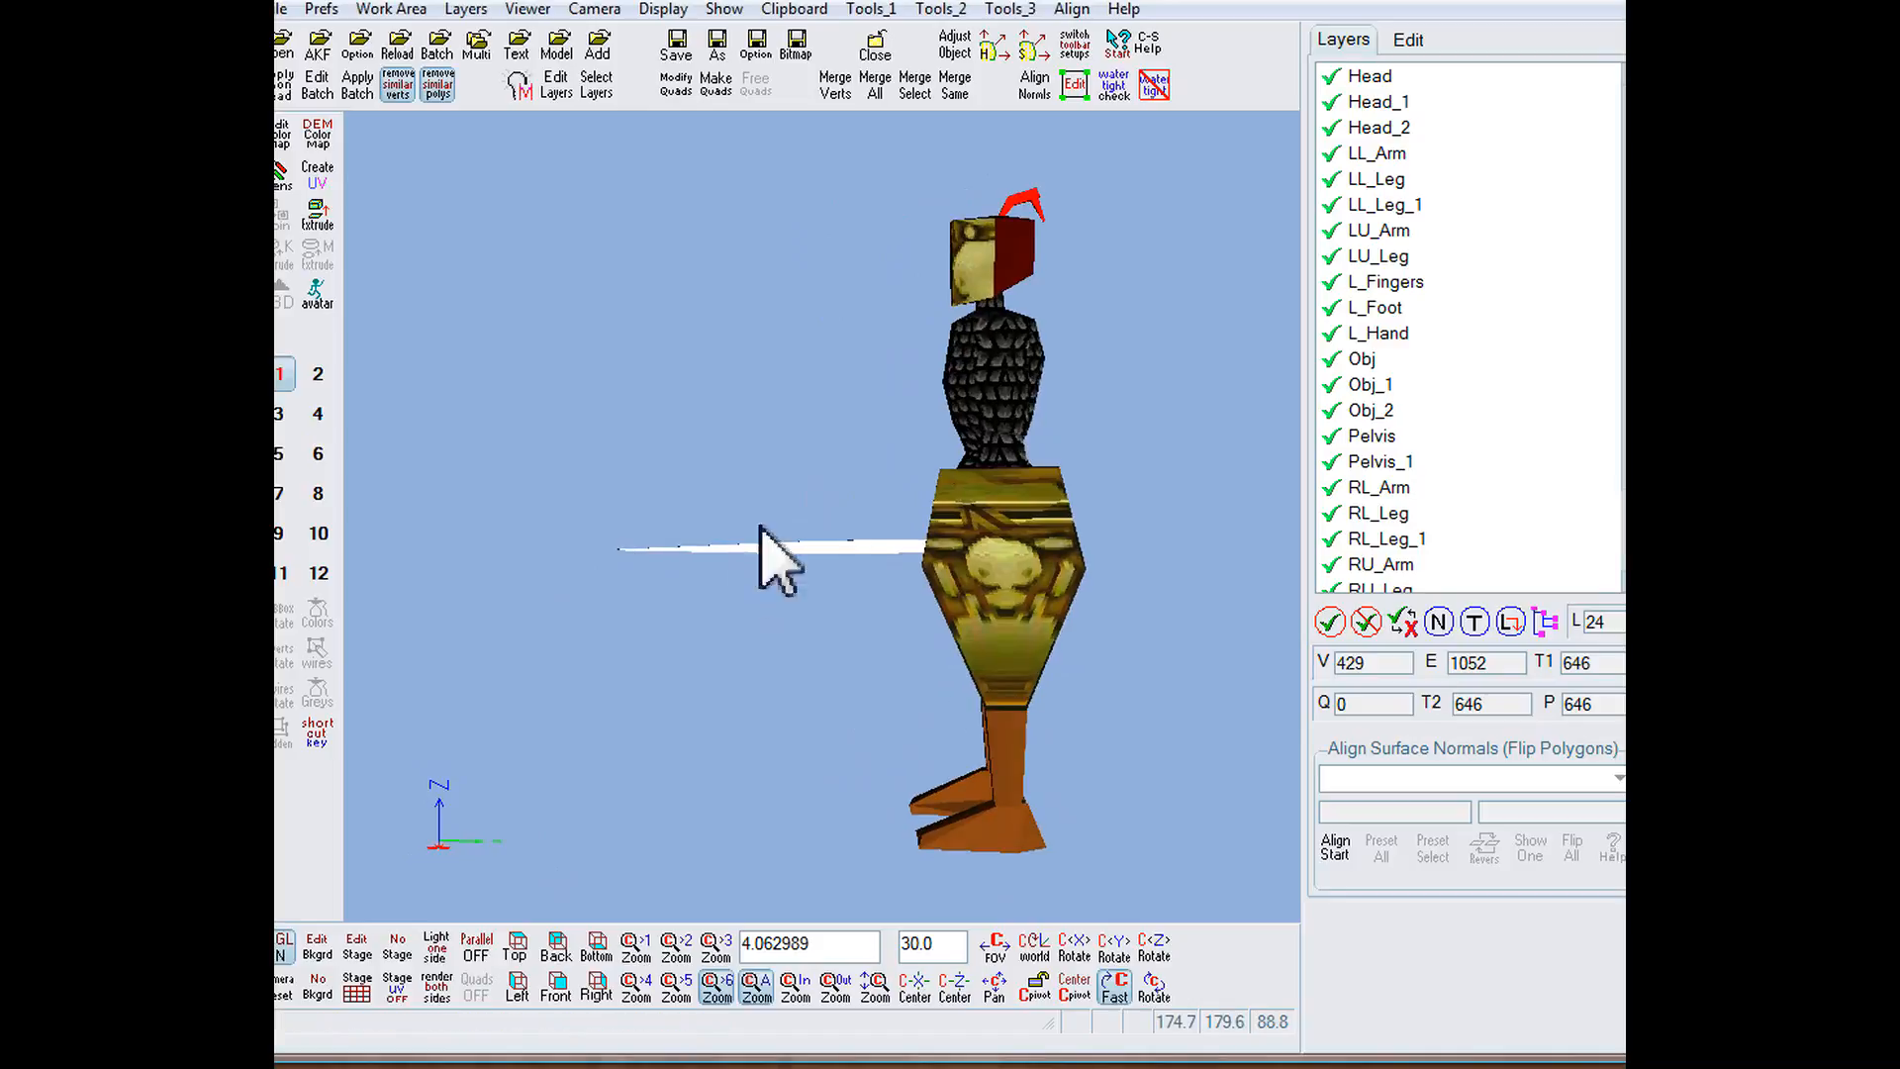
click(436, 997)
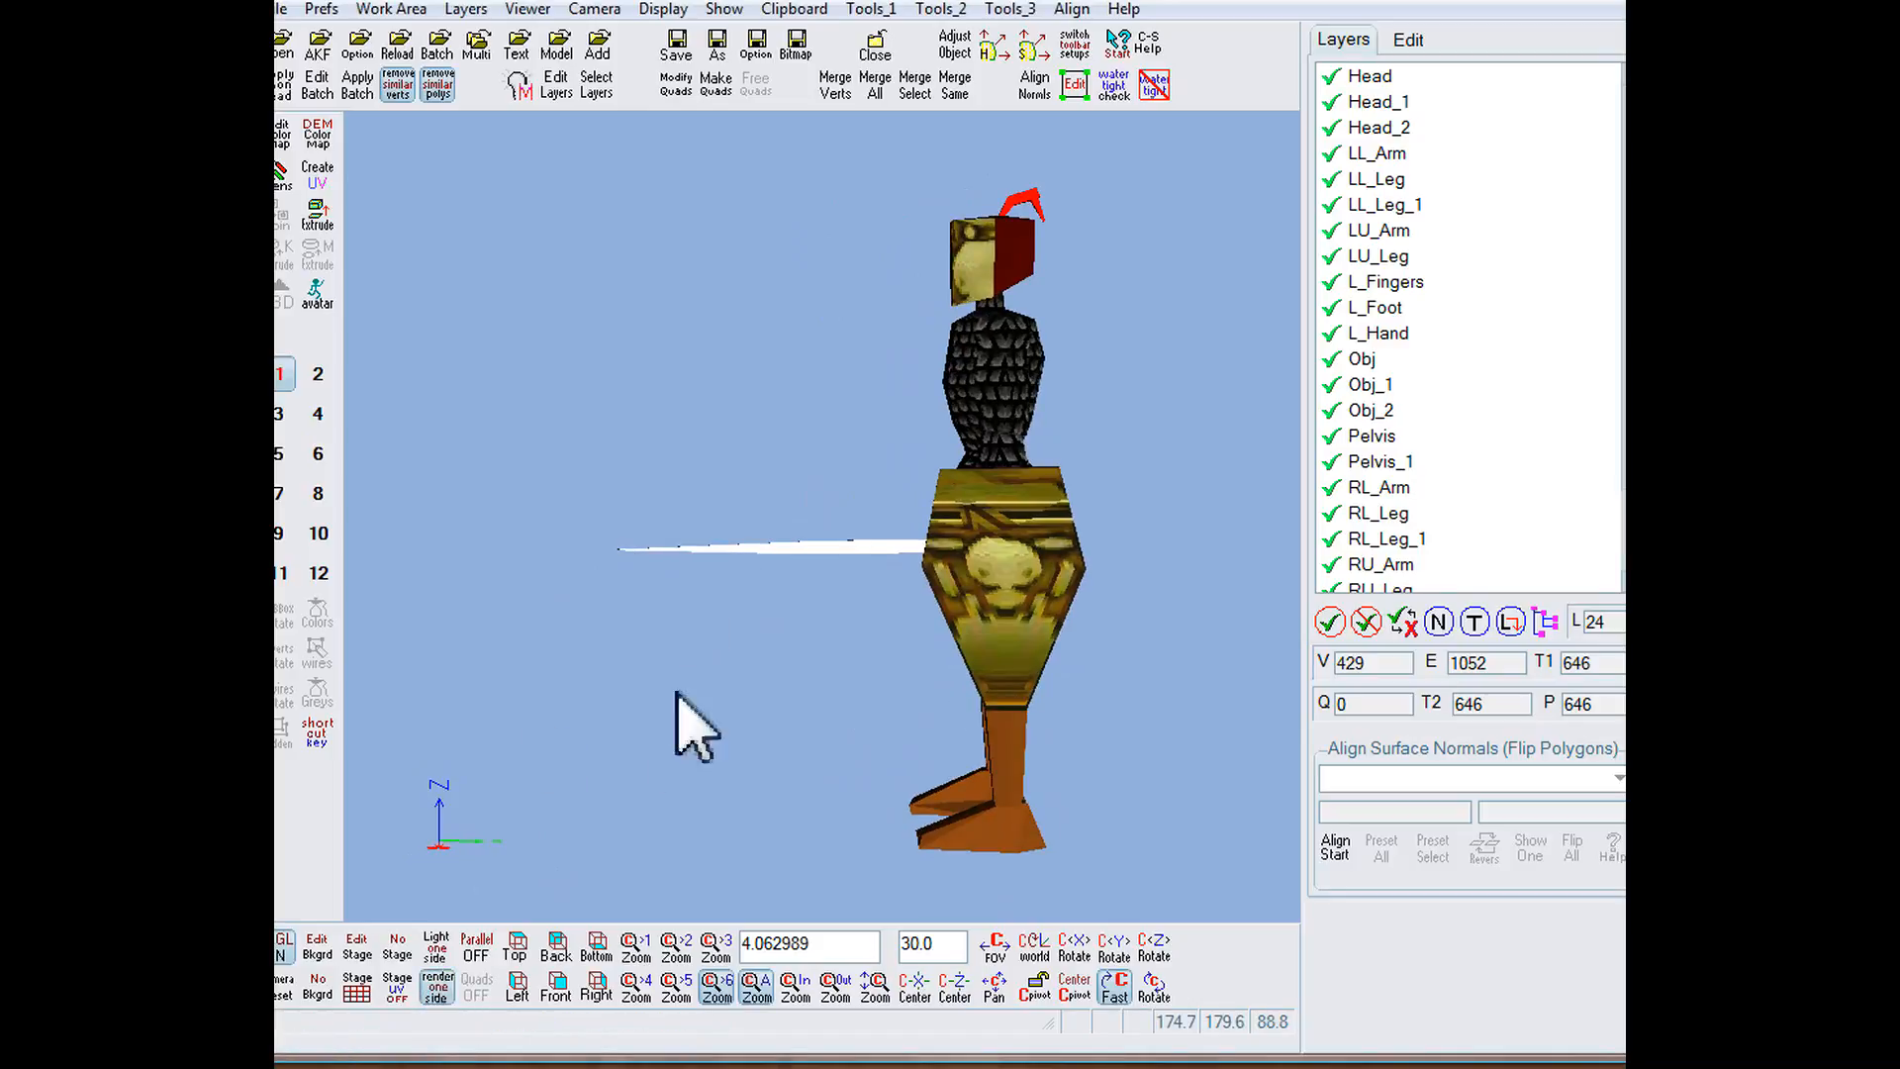
drag(942, 418, 1093, 429)
drag(792, 355, 666, 458)
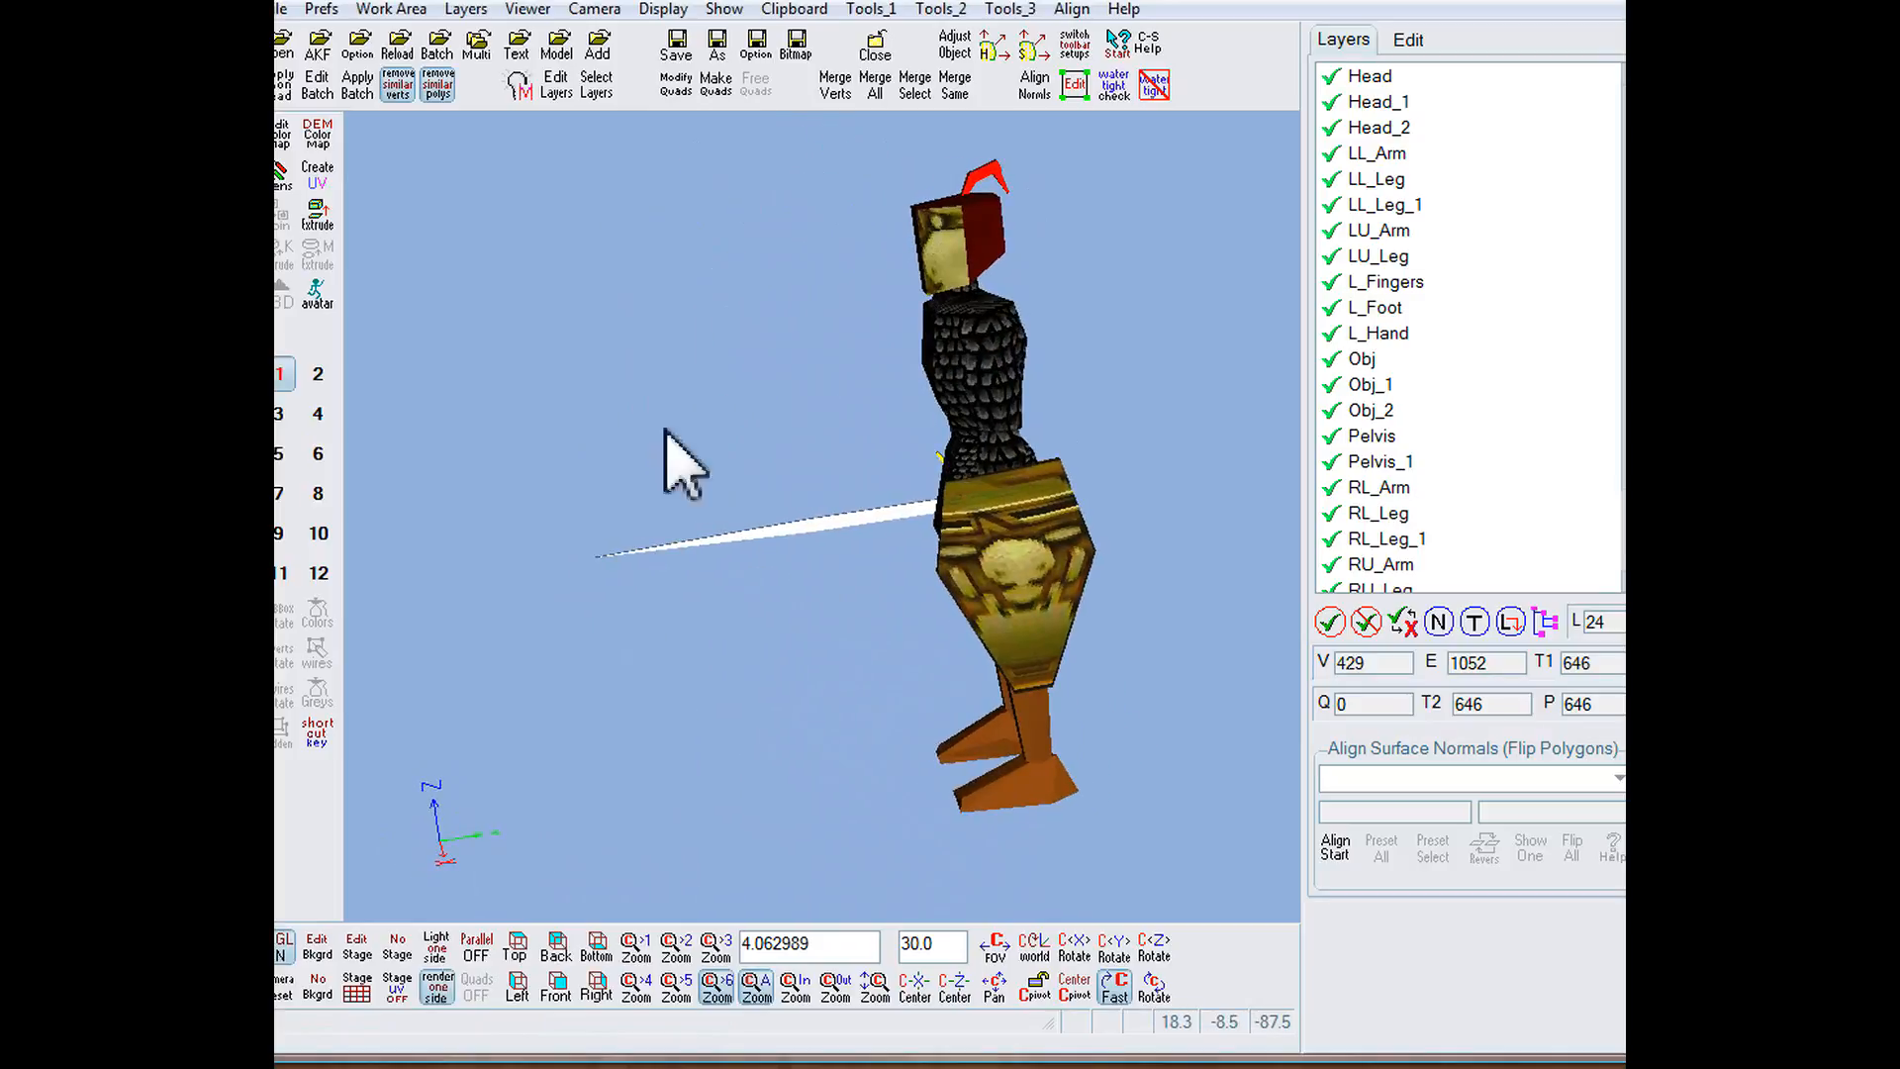
Step: Open Adjust Lights and Materials beside the knight and review the global ambient light and directional light 1's ambient, specular and diffuse properties
click(465, 13)
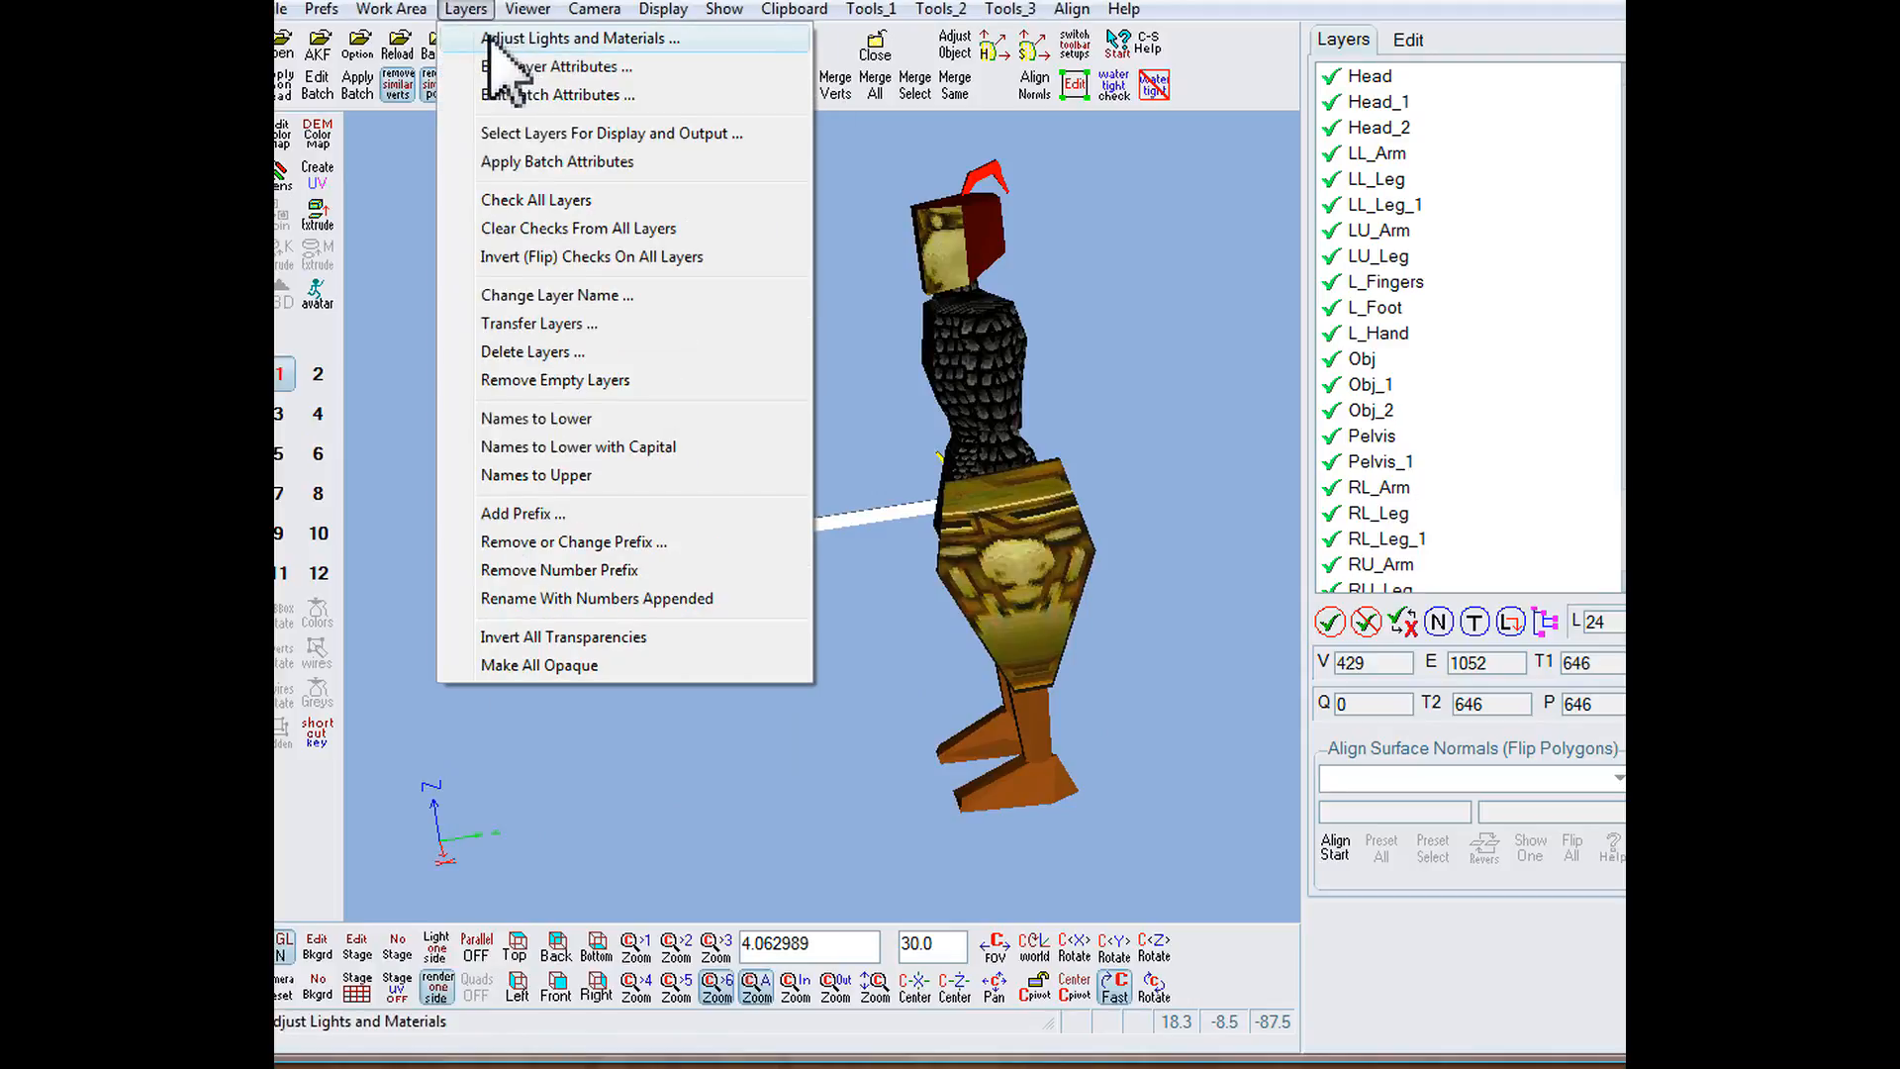
click(489, 37)
drag(1880, 2, 1284, 99)
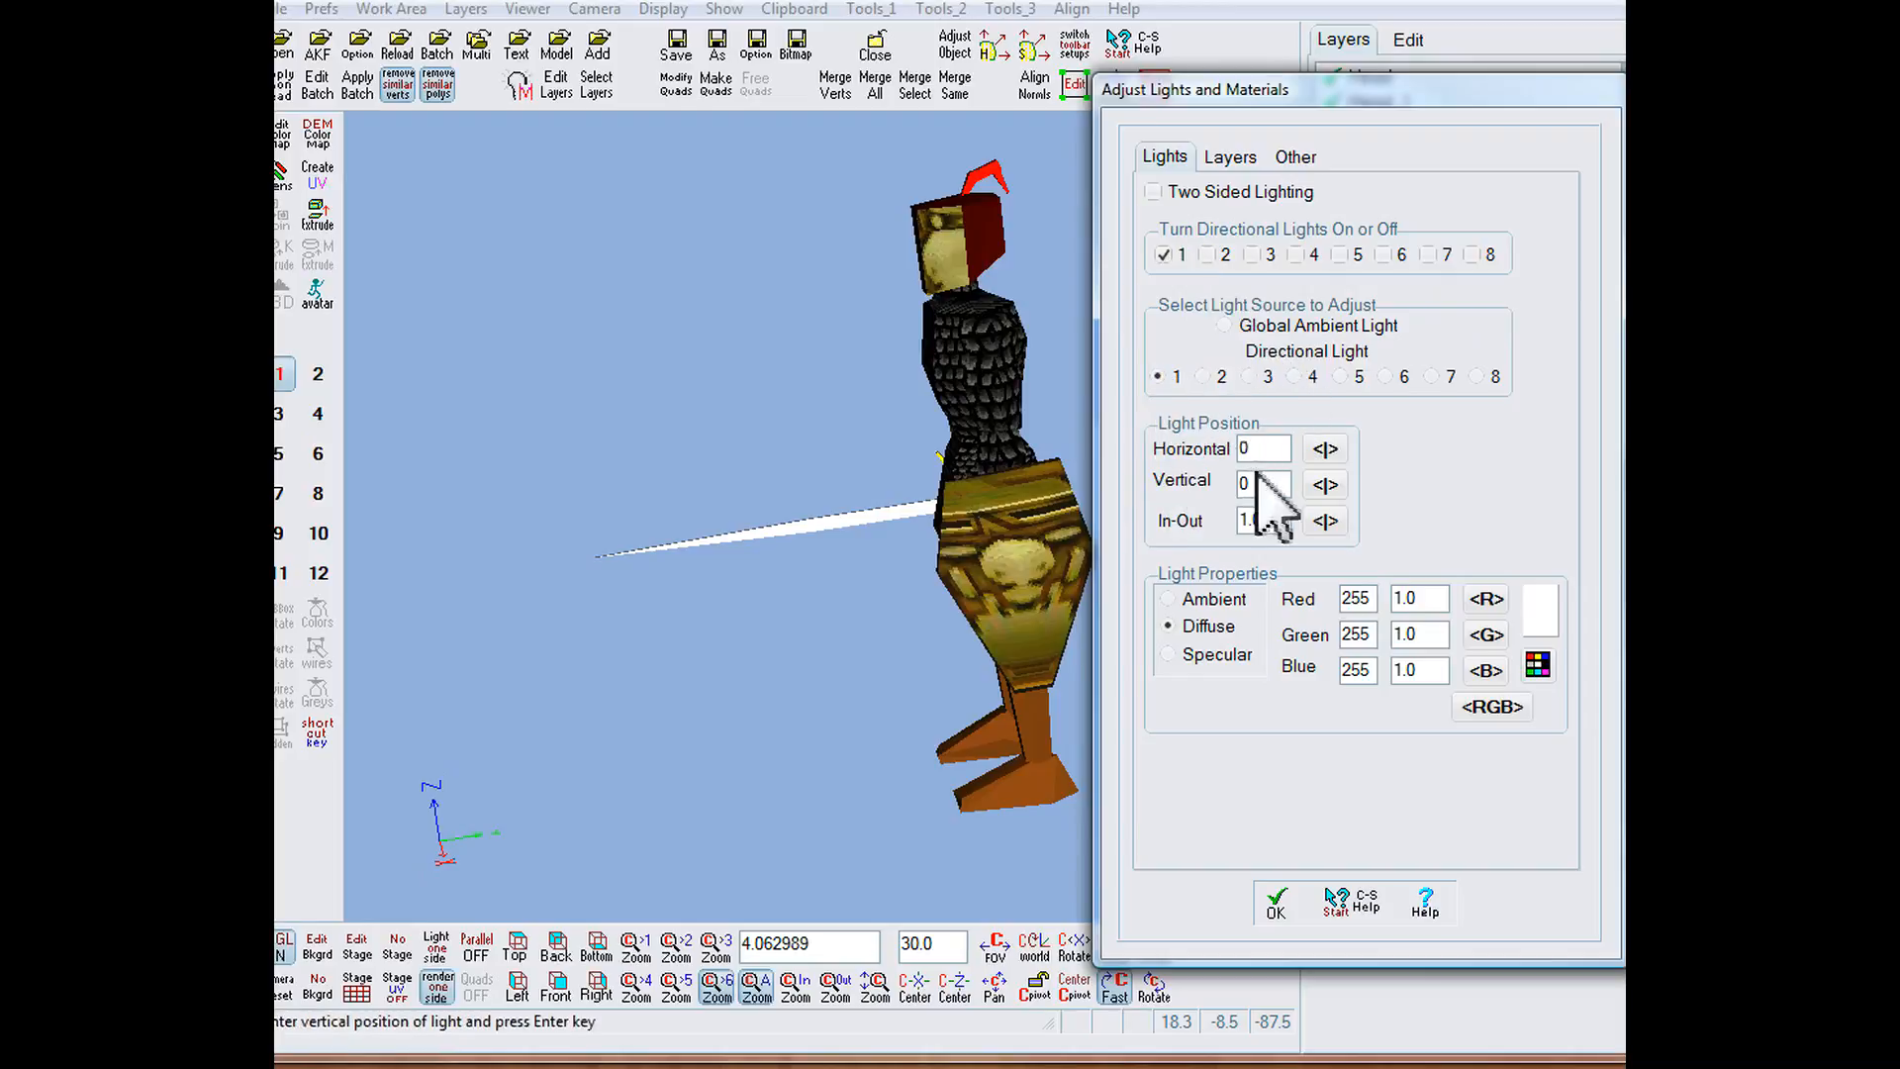
click(1224, 326)
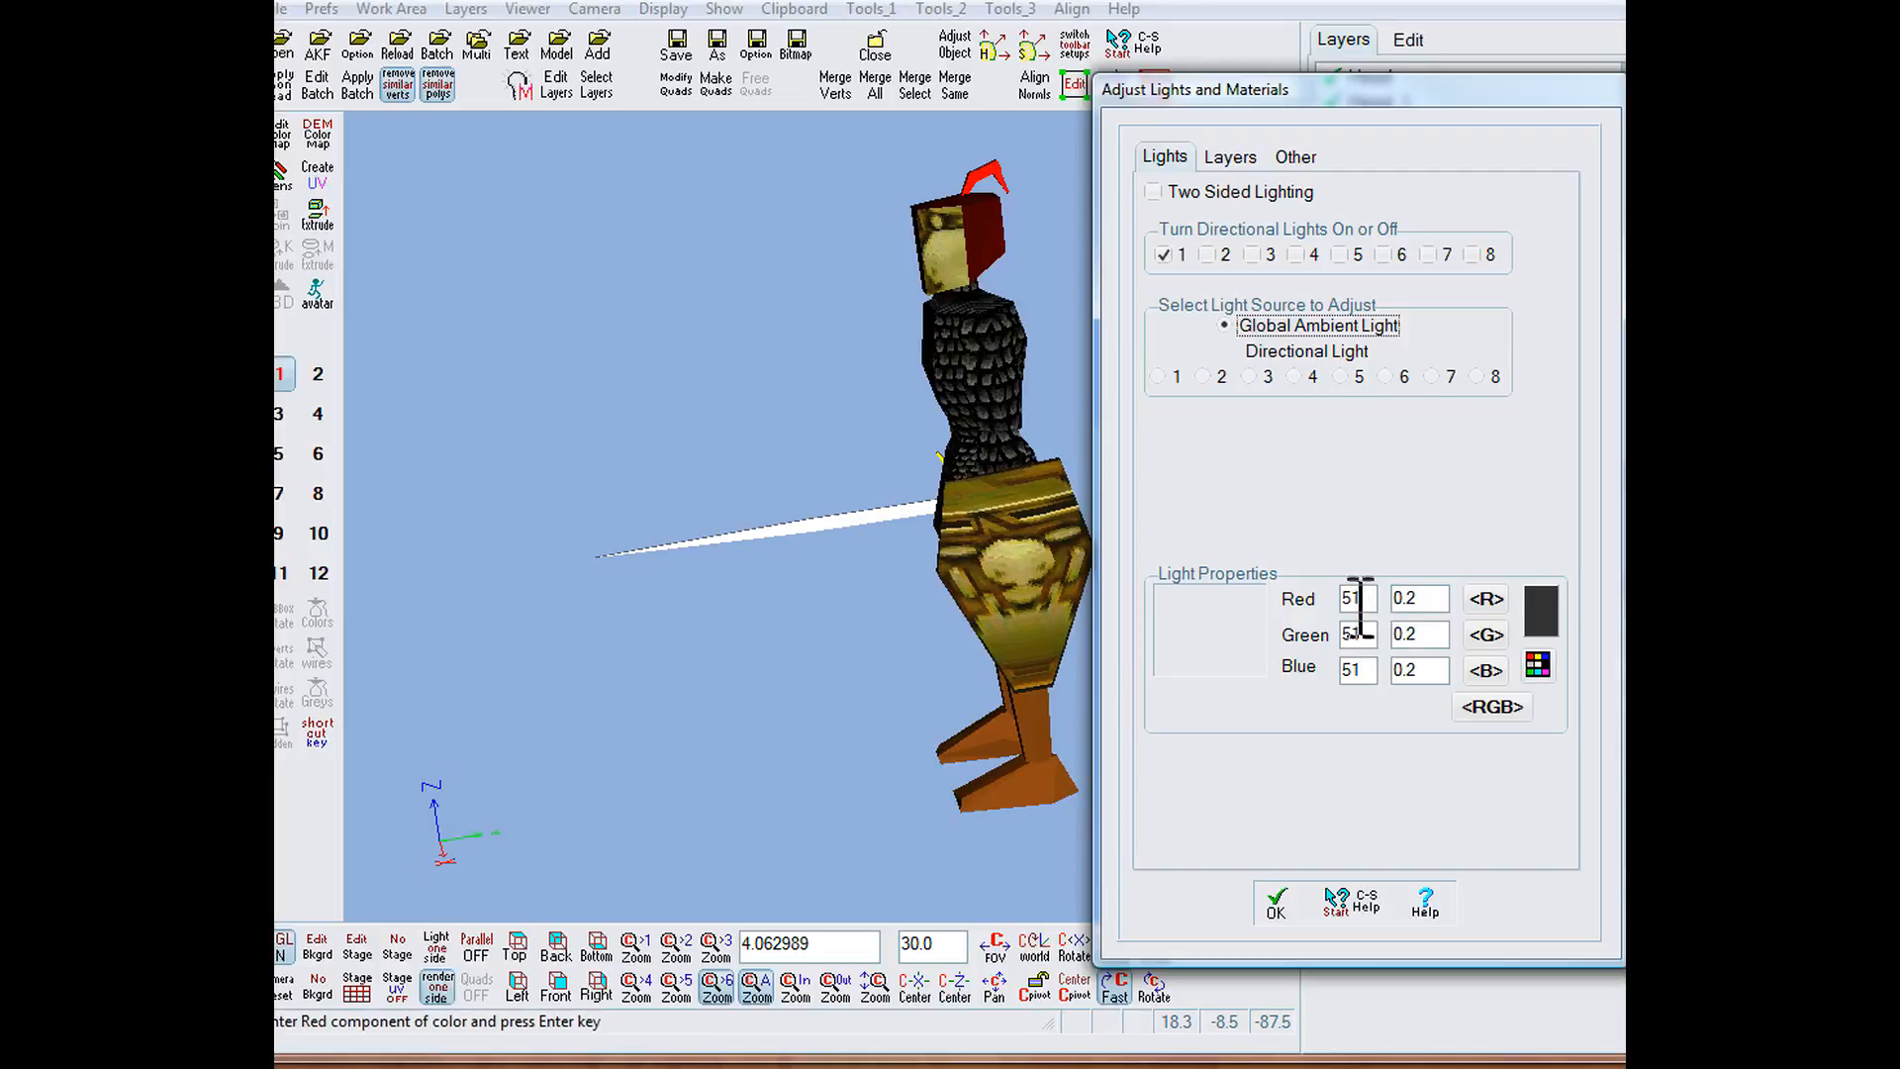
click(1158, 377)
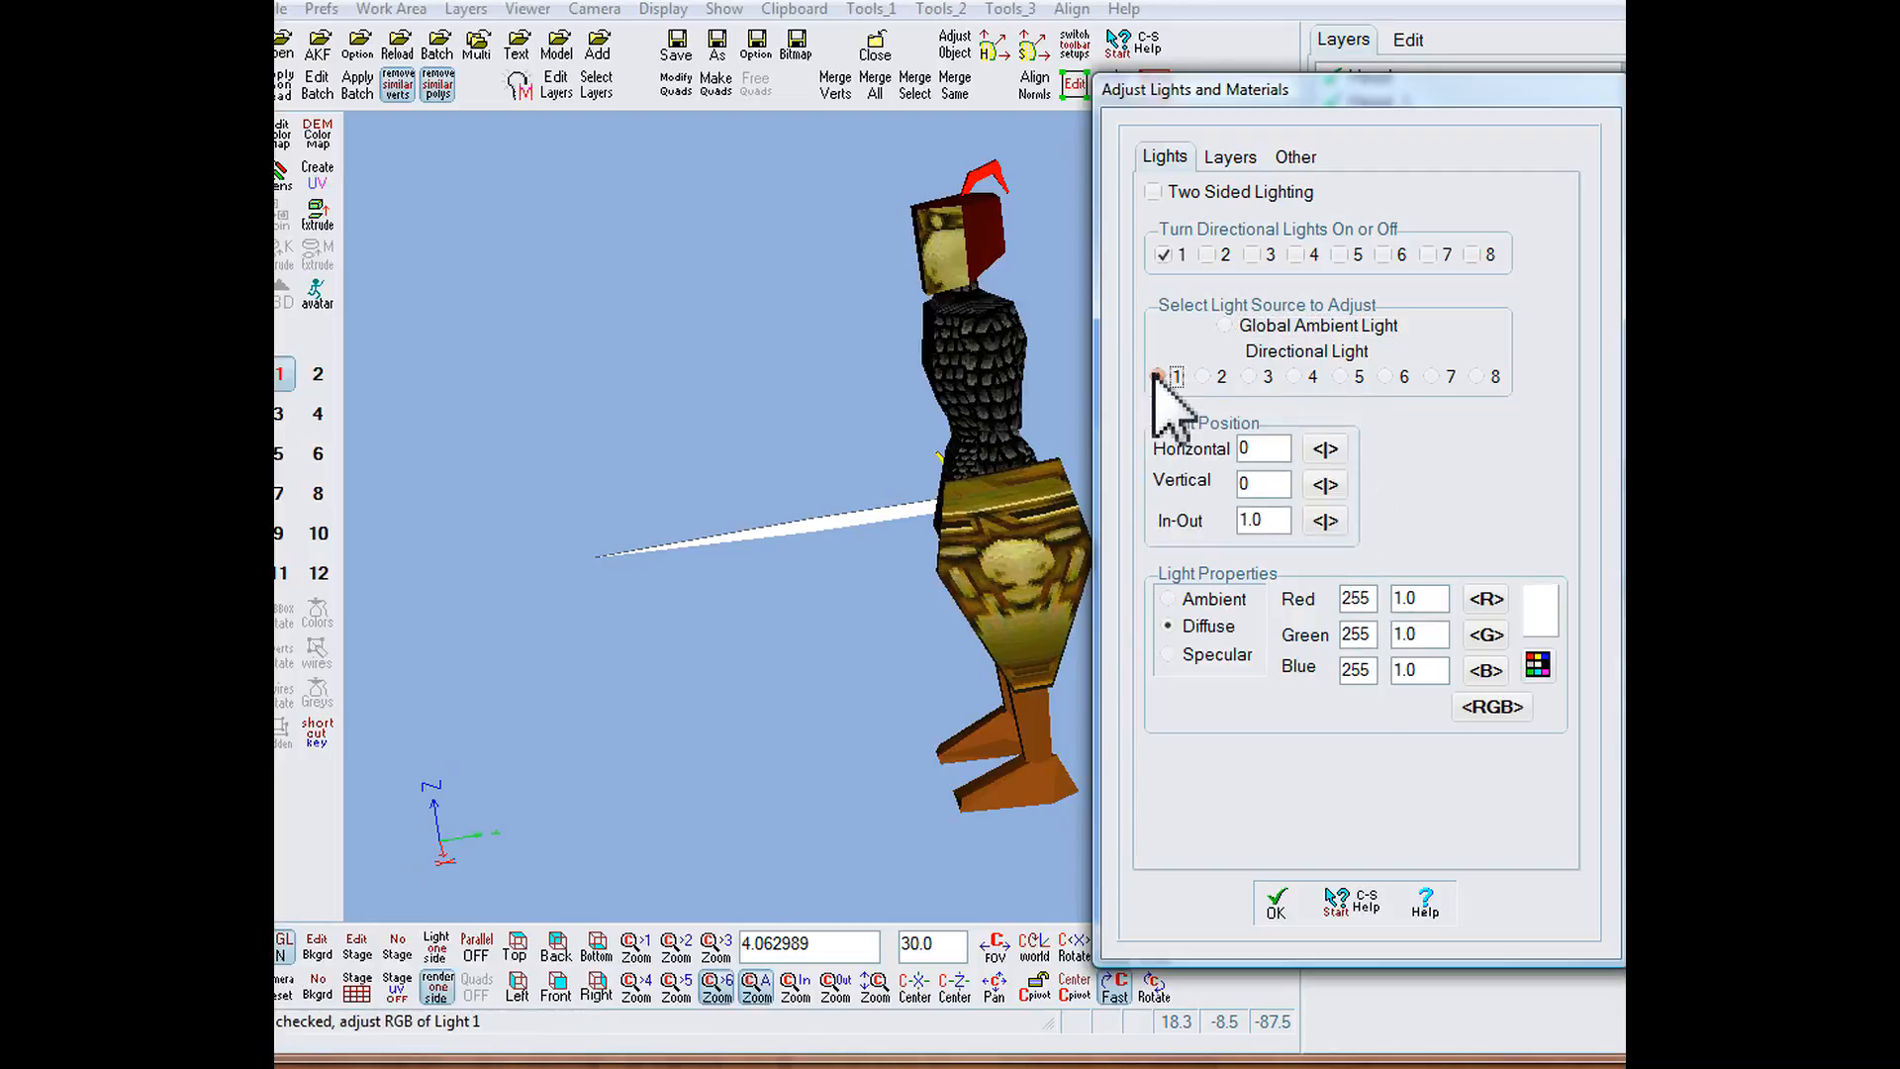
click(1168, 600)
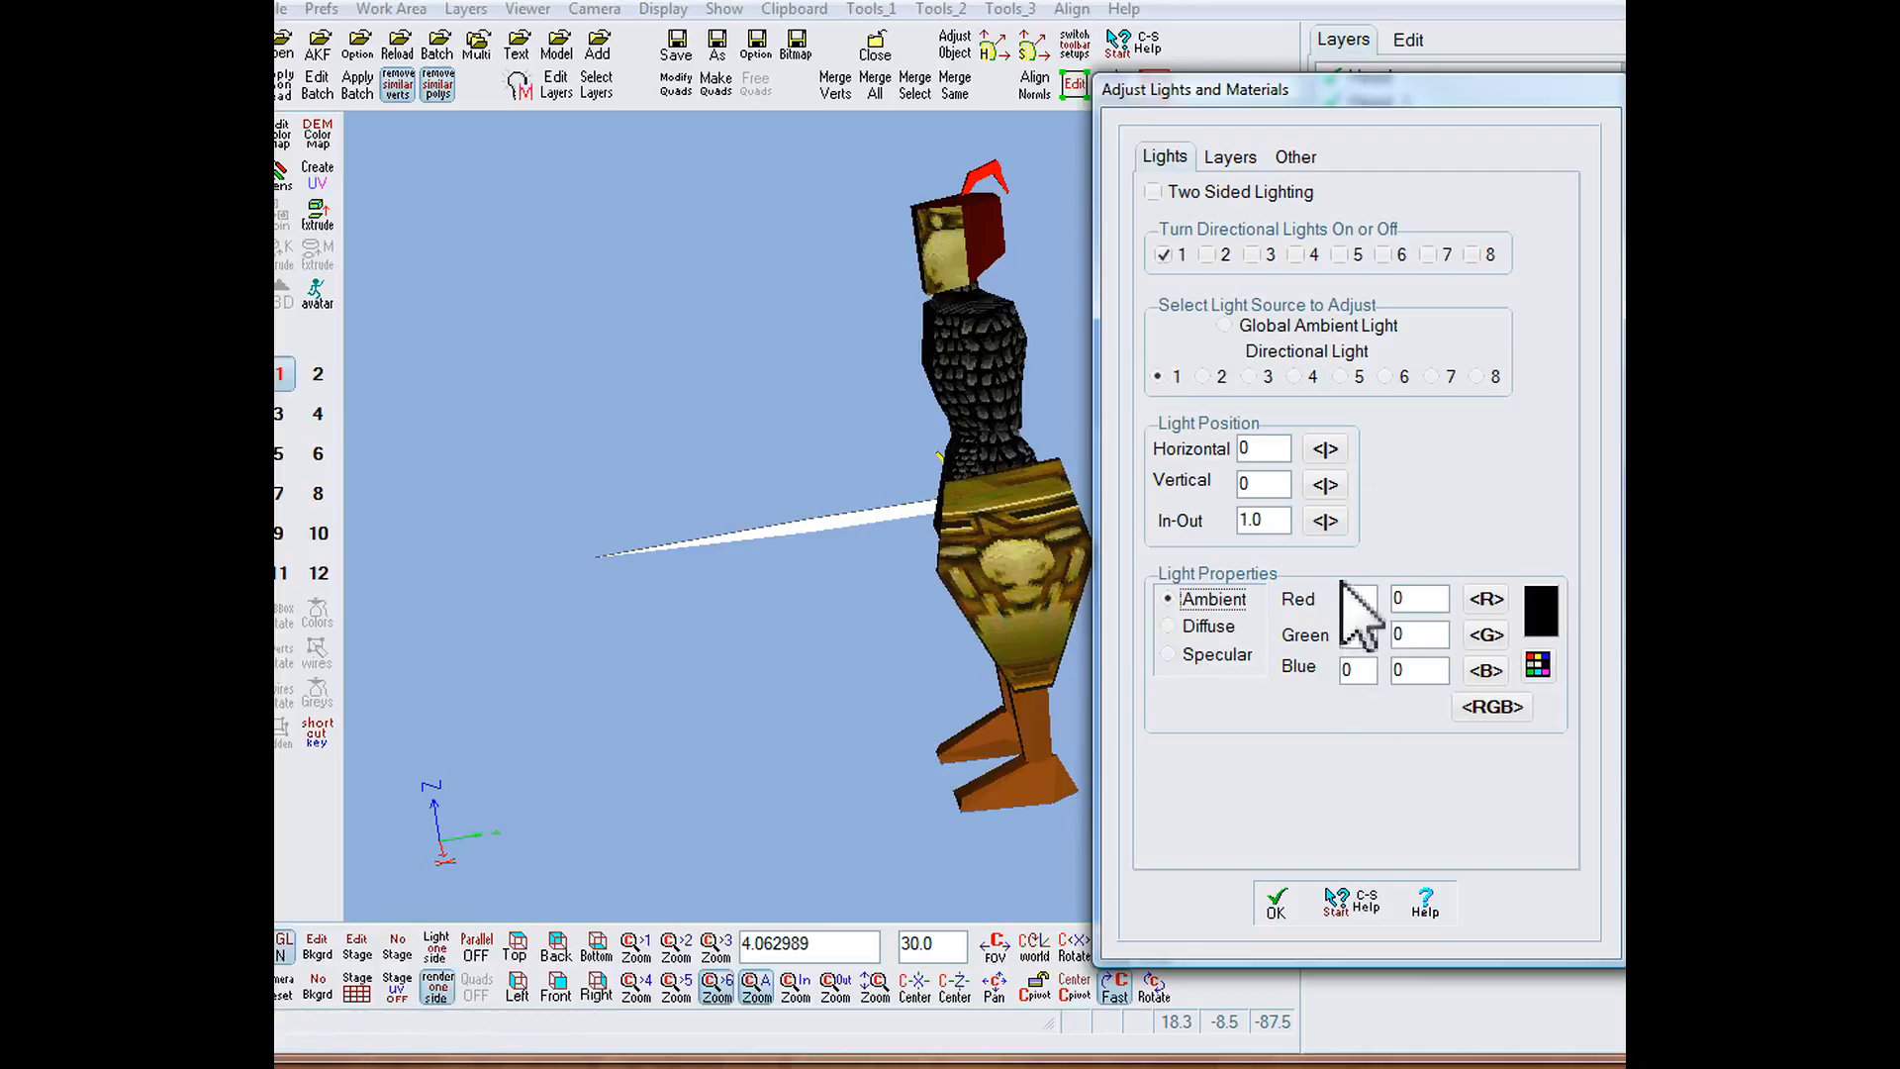
click(1168, 654)
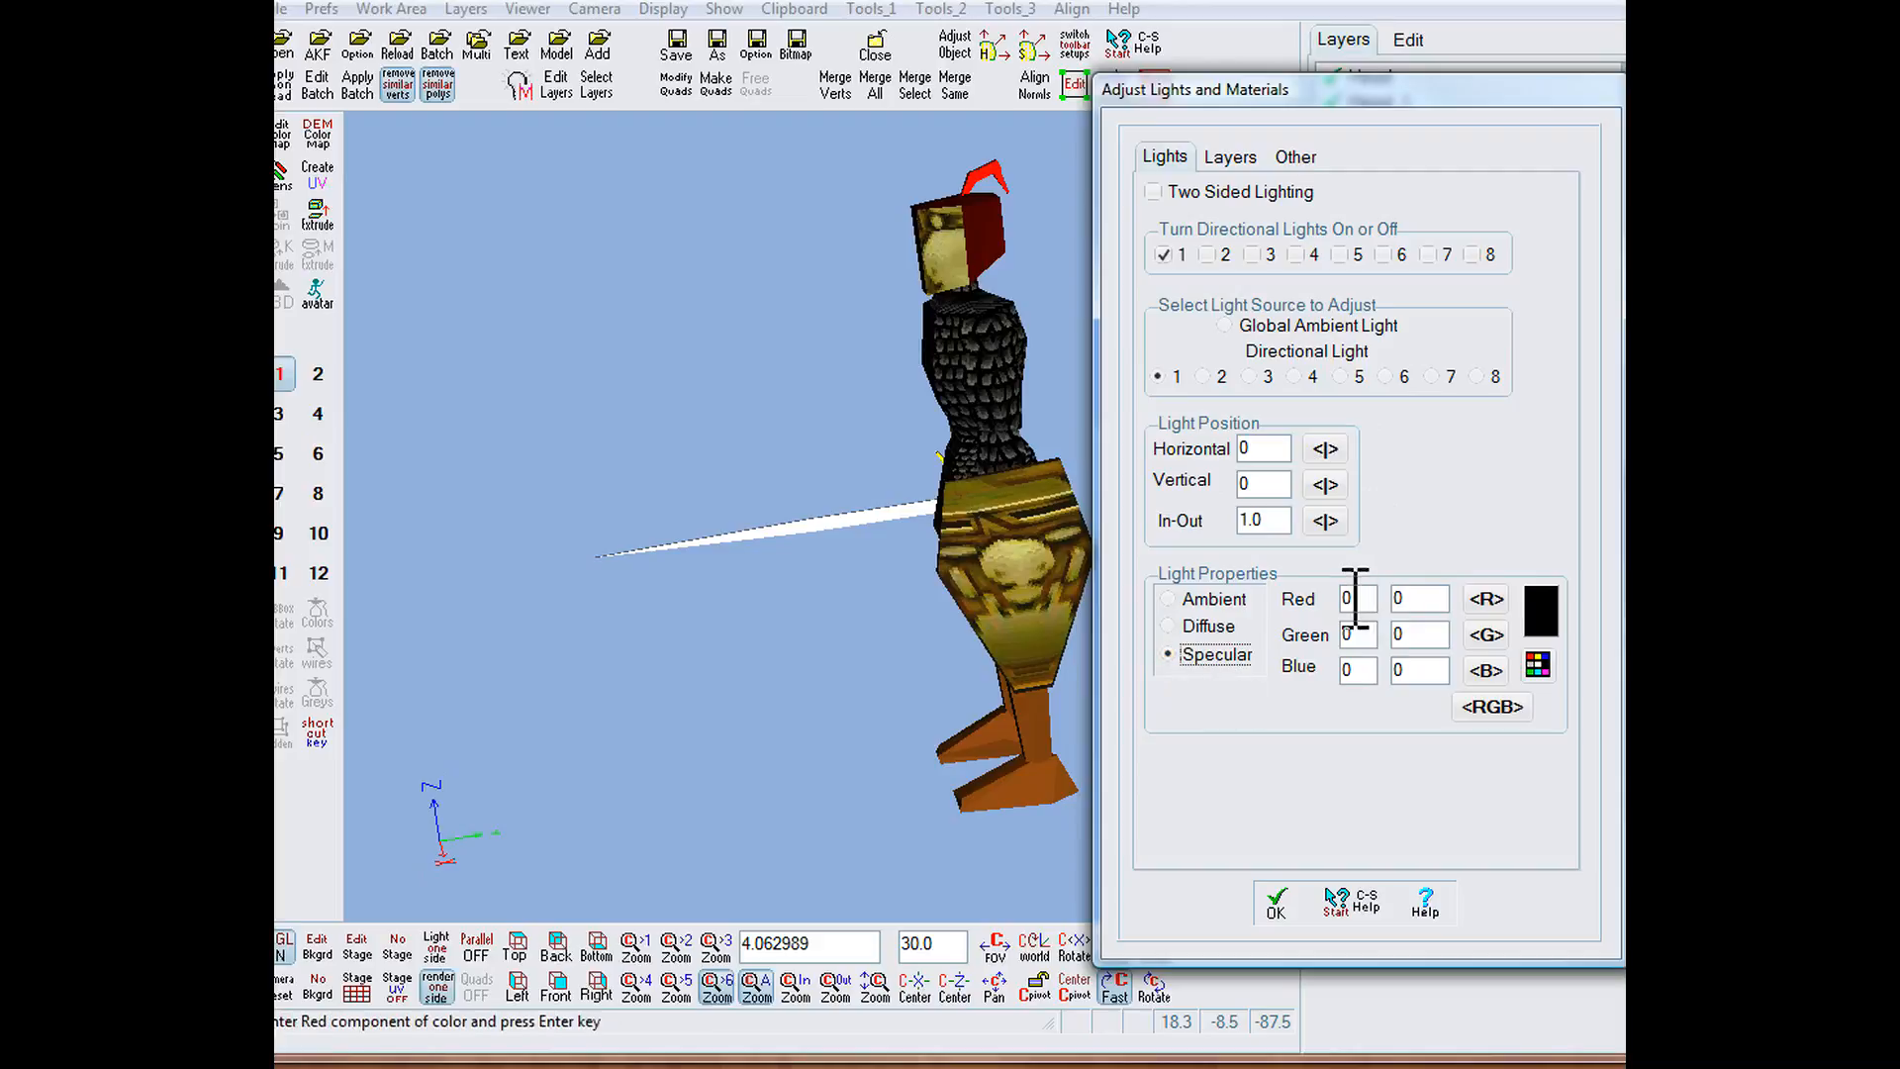
click(1168, 627)
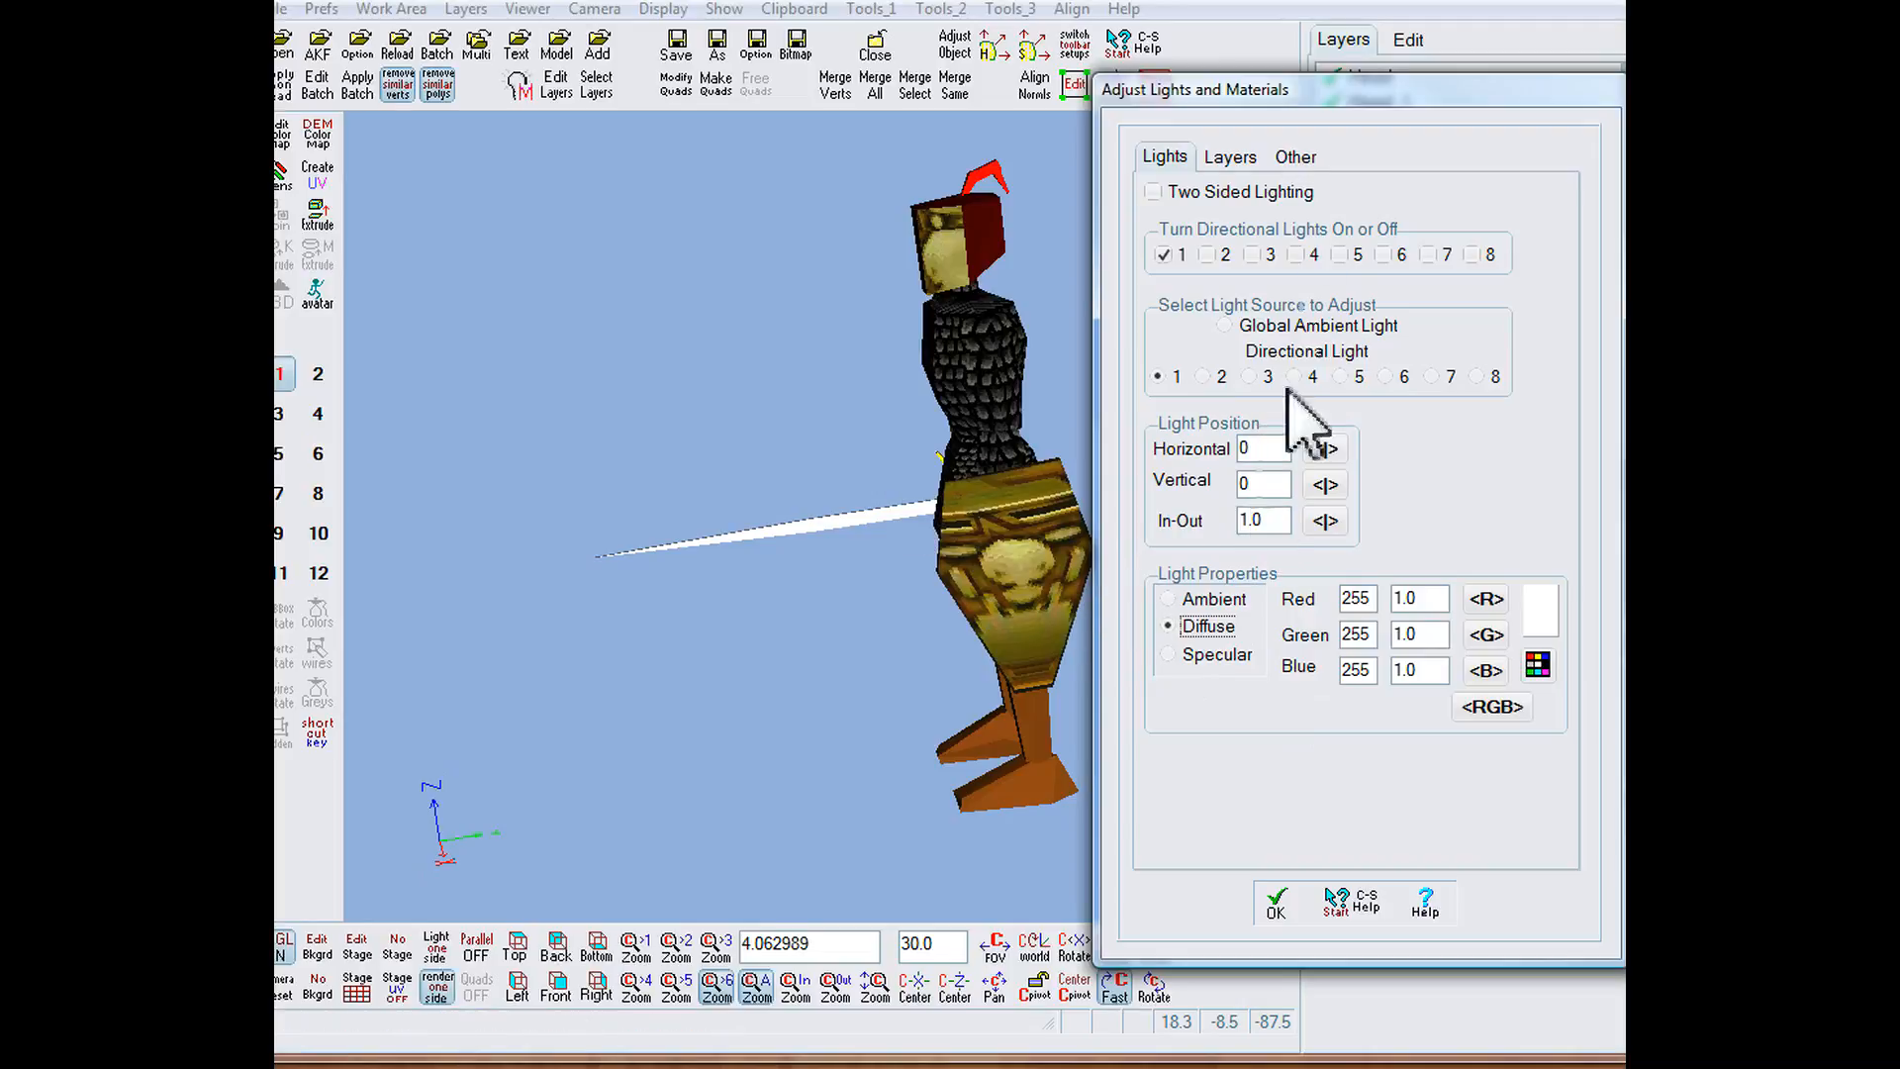
Step: Review the other adjustable display colors and keep Background as the selected item
click(1297, 159)
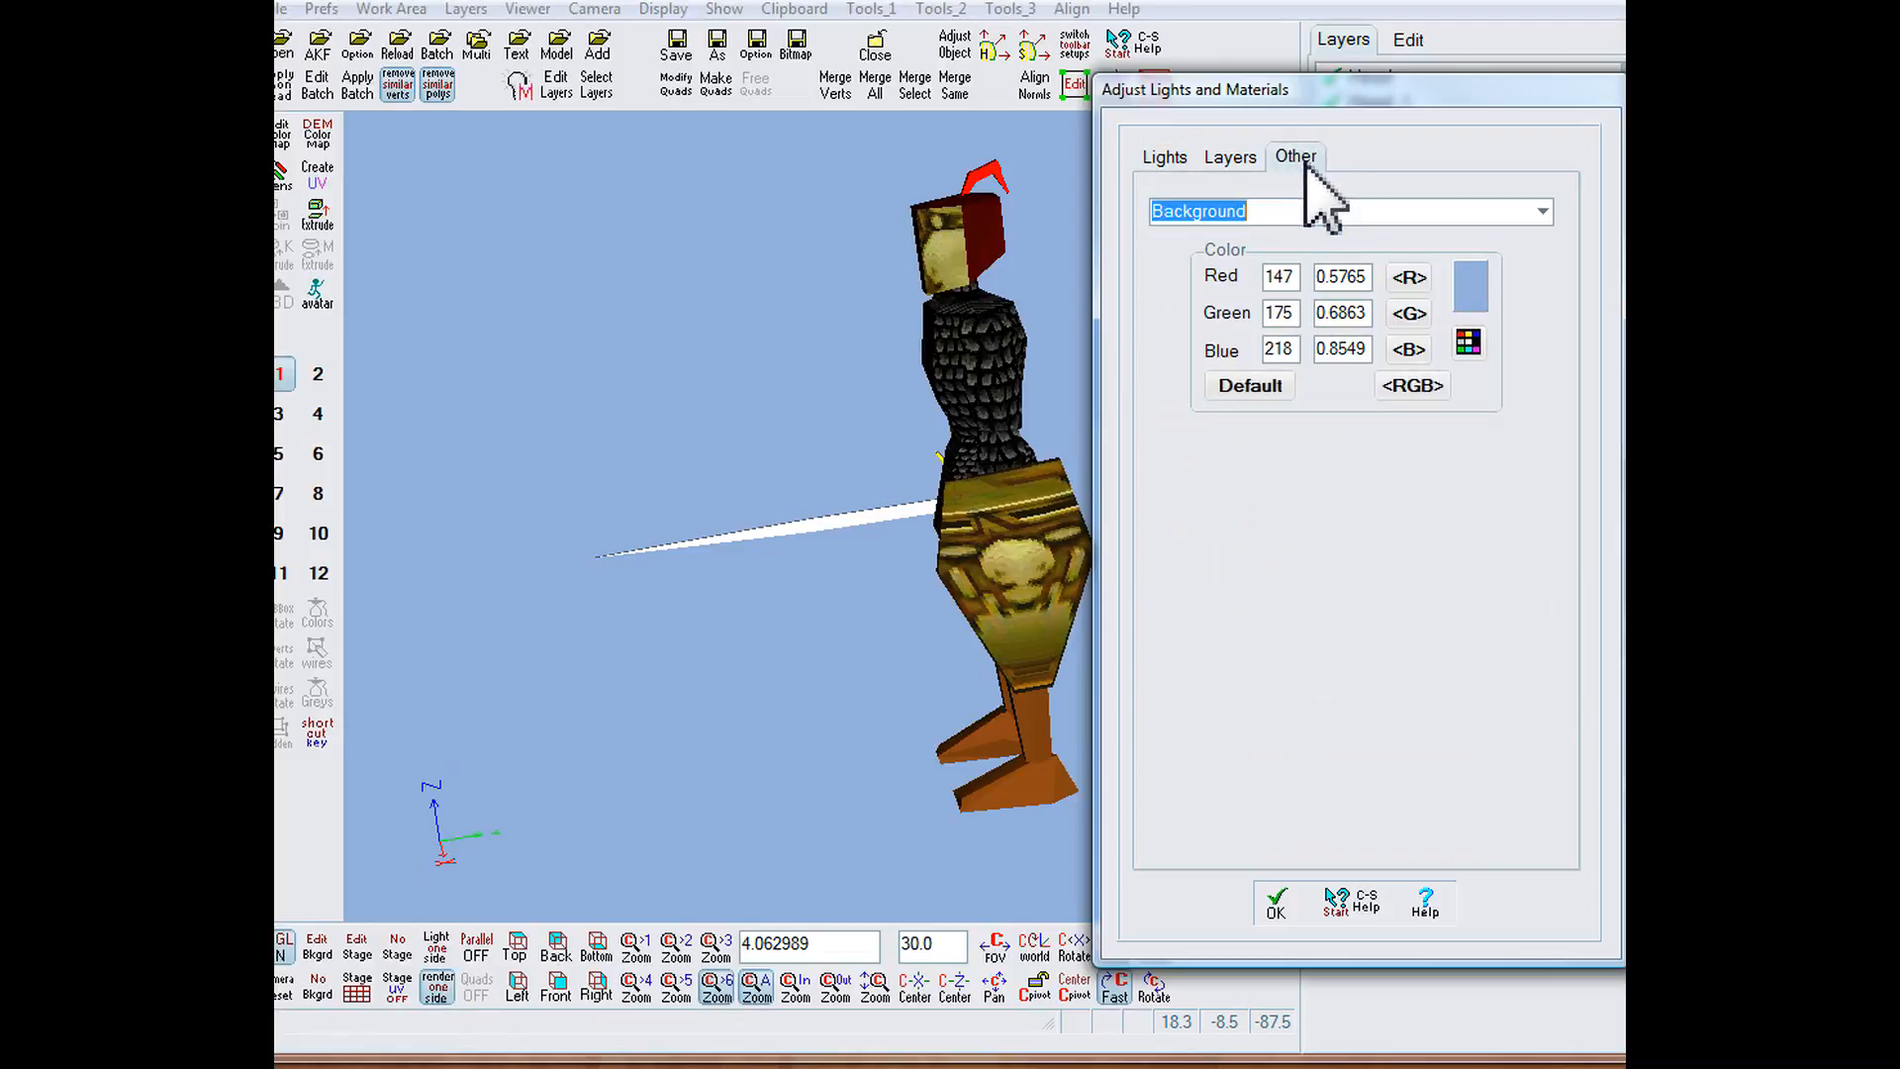
click(1543, 212)
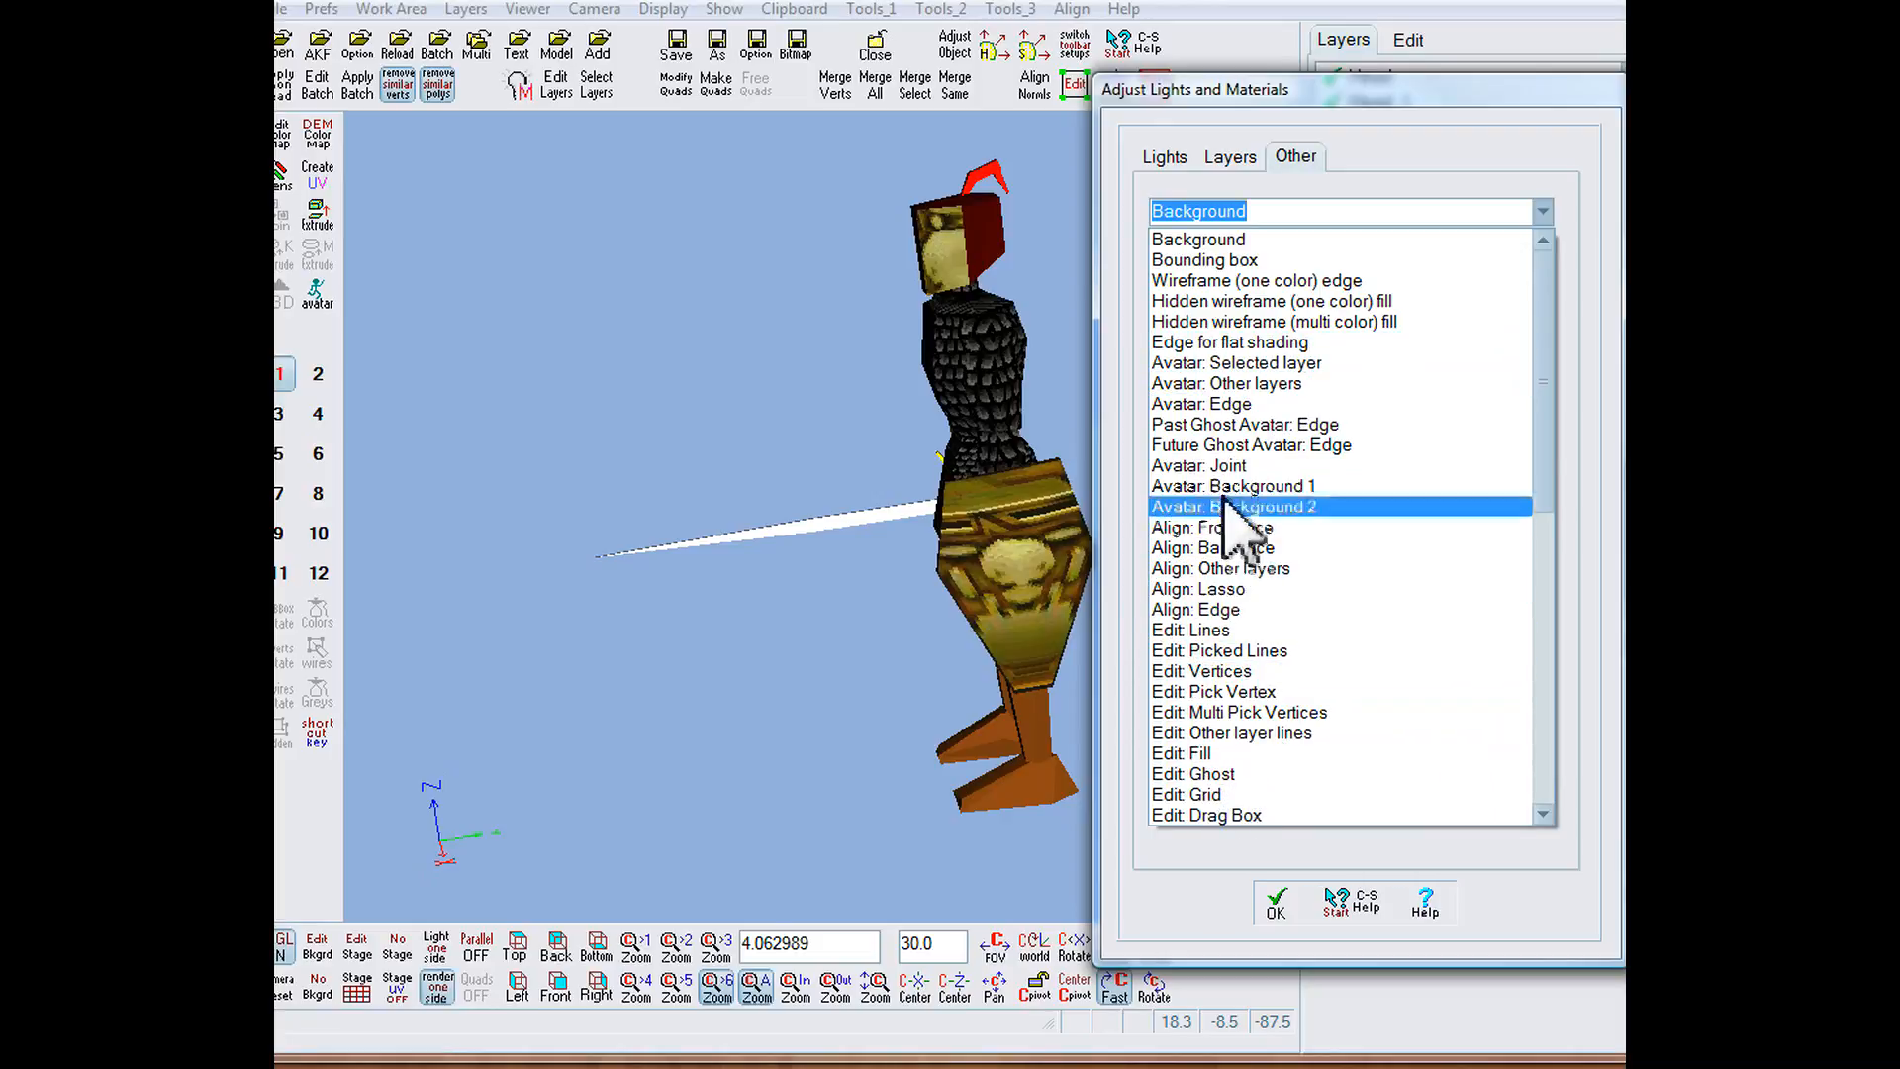
drag(1558, 519, 1484, 361)
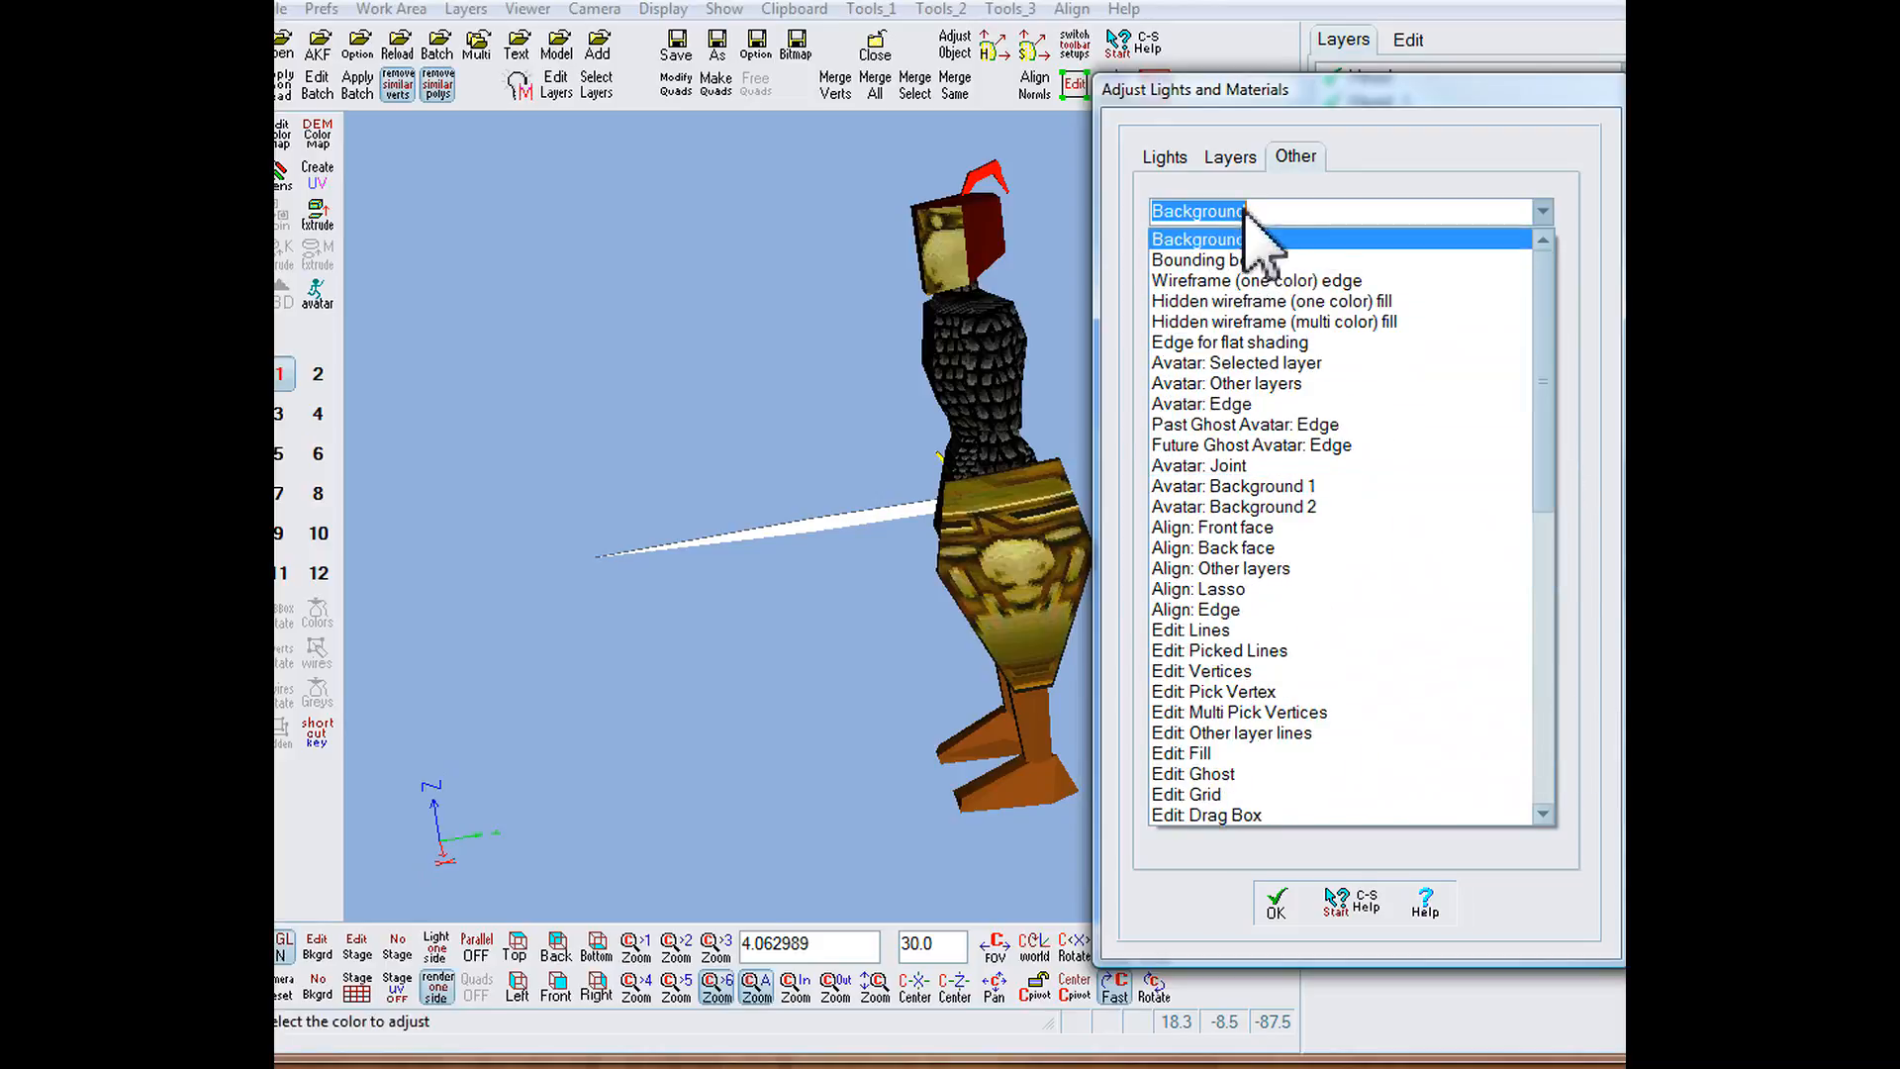
click(1248, 239)
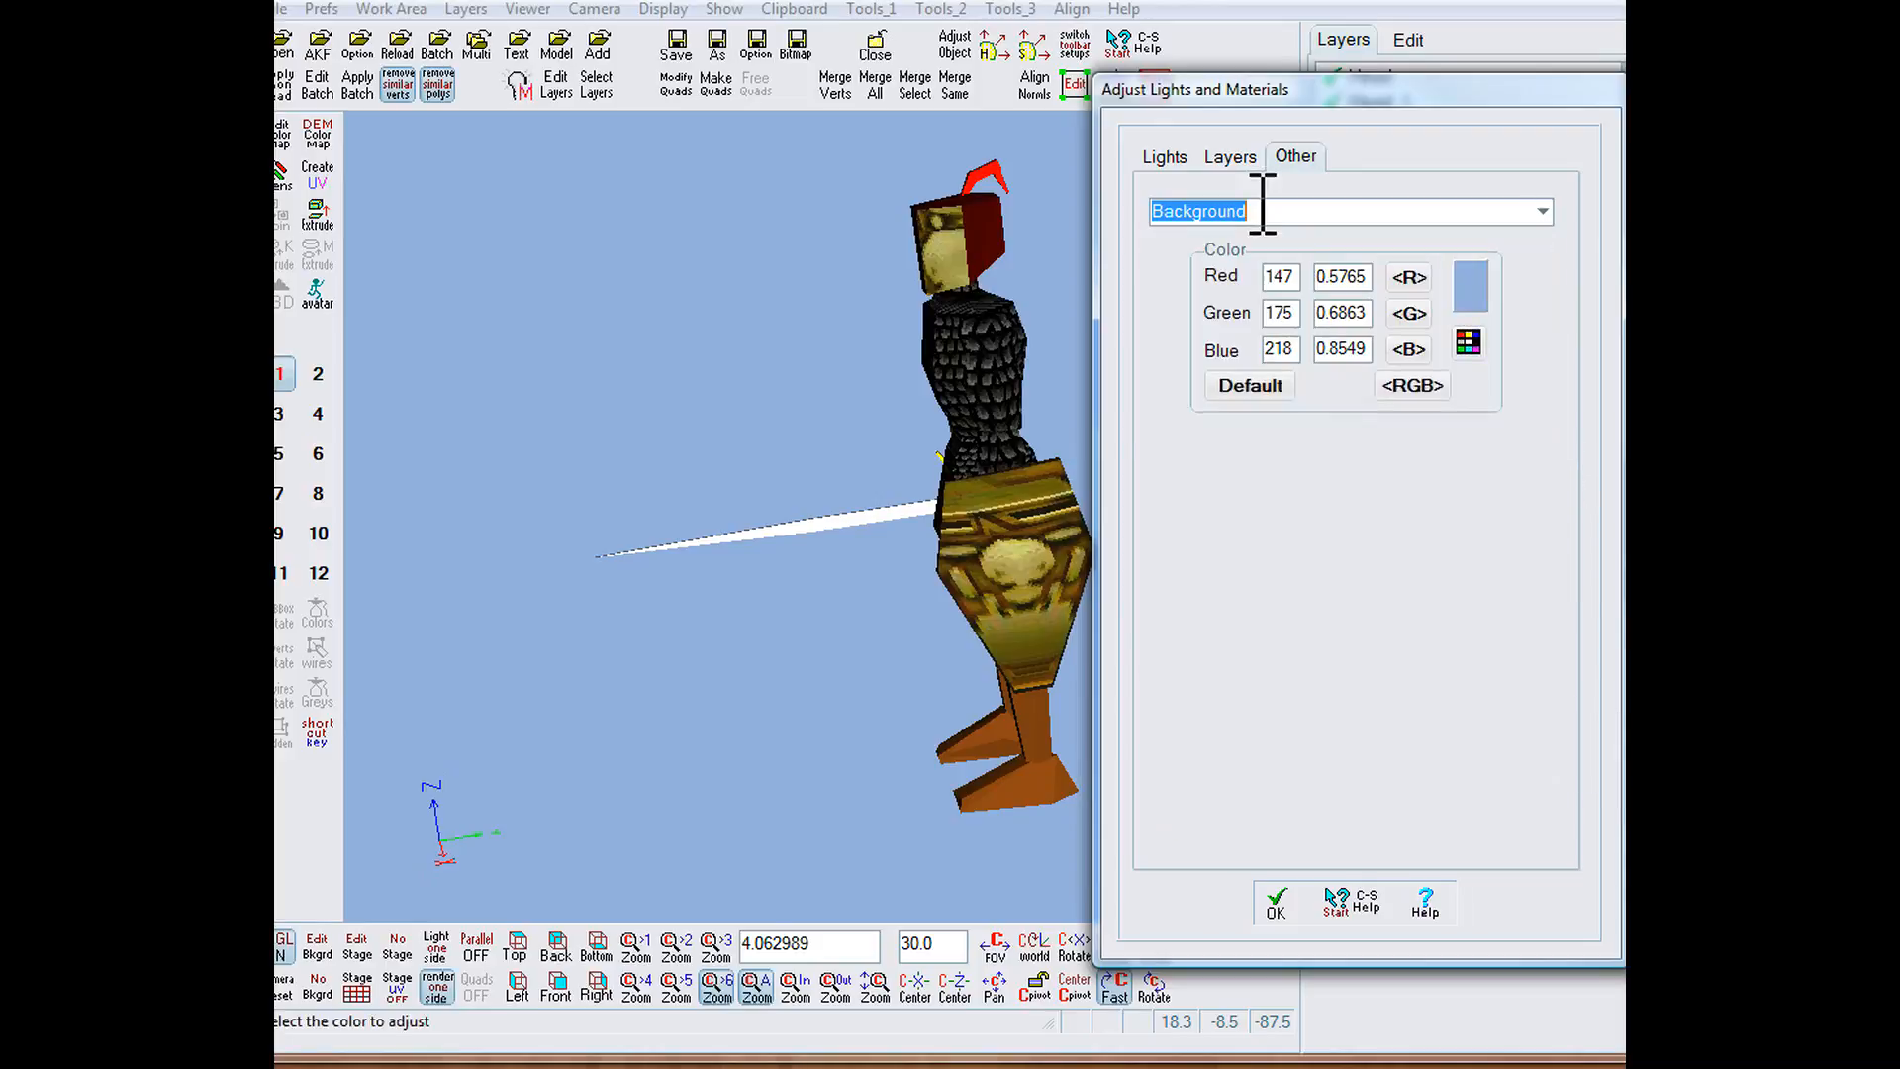
Step: Review the layer texture and material settings of RL_Leg_1 and of the knight's Torso, with the knight turned to show its front
click(1251, 157)
drag(795, 487, 954, 525)
click(1549, 199)
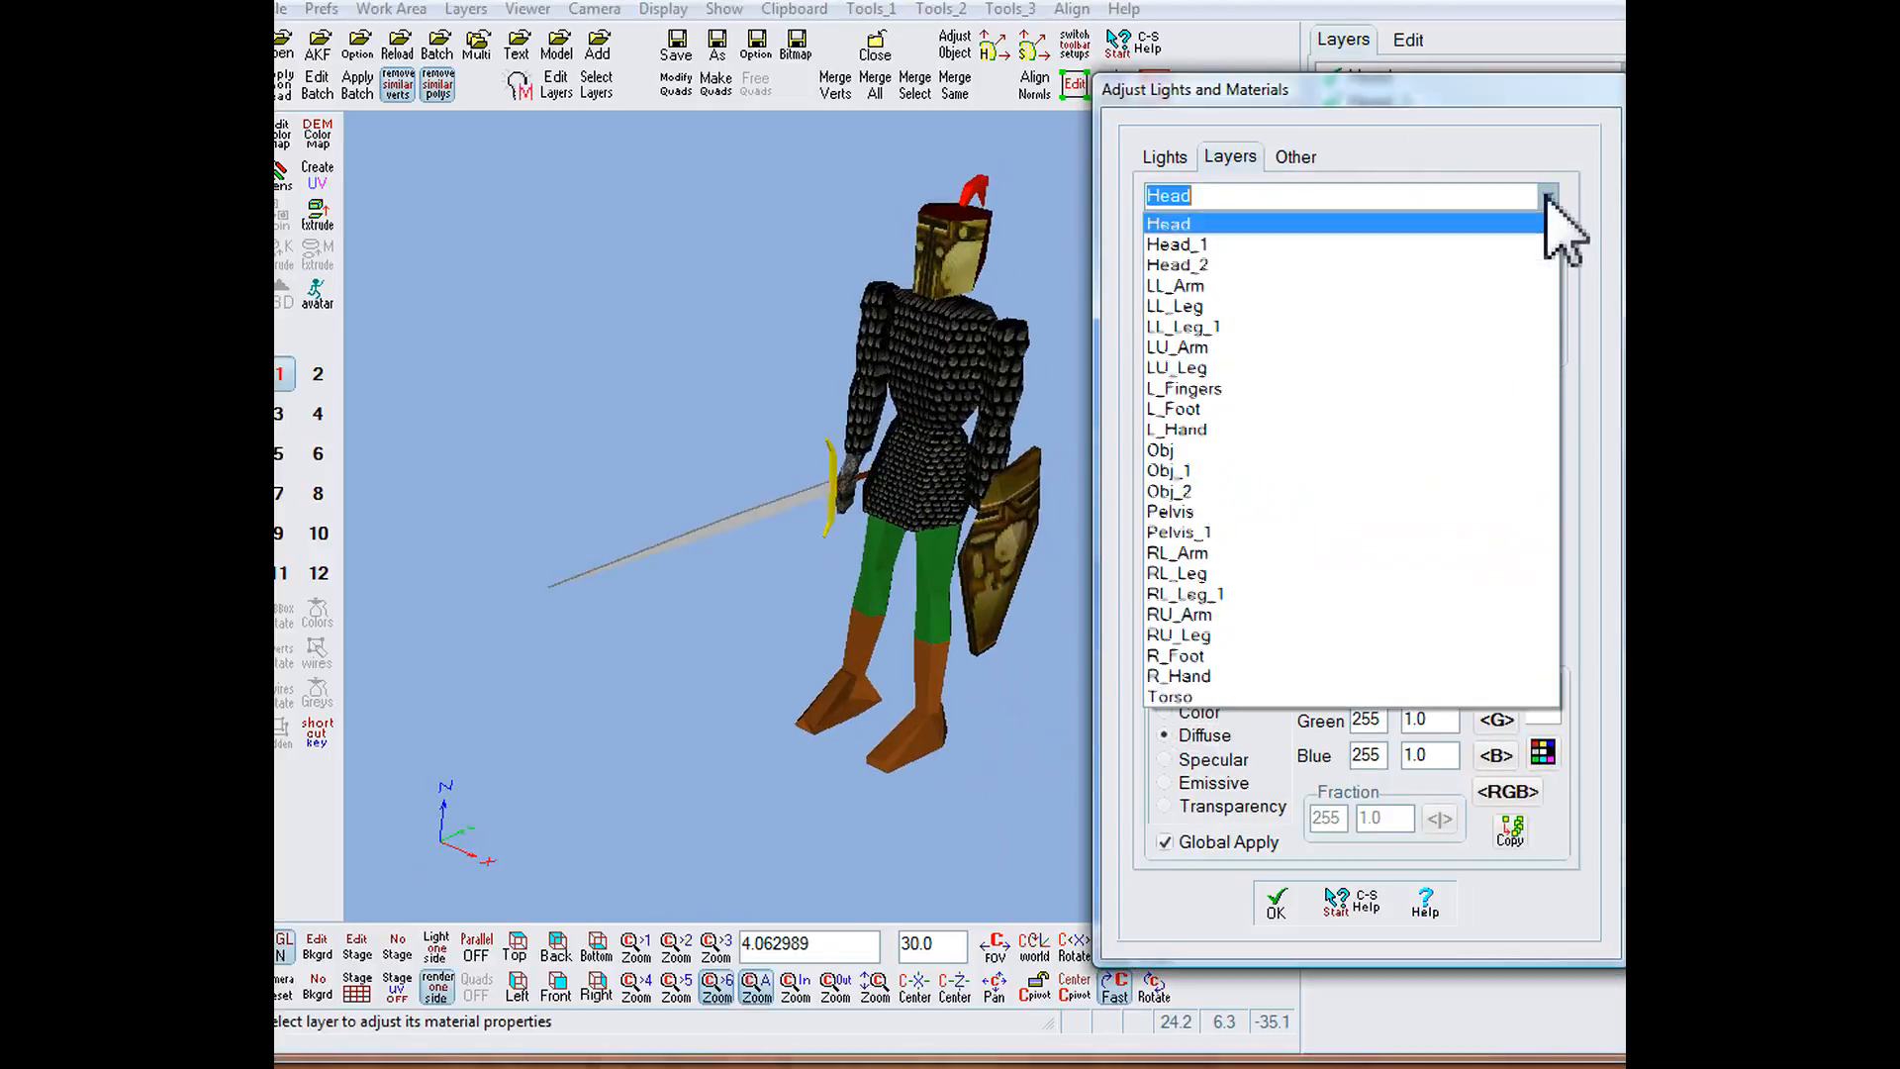
click(1177, 594)
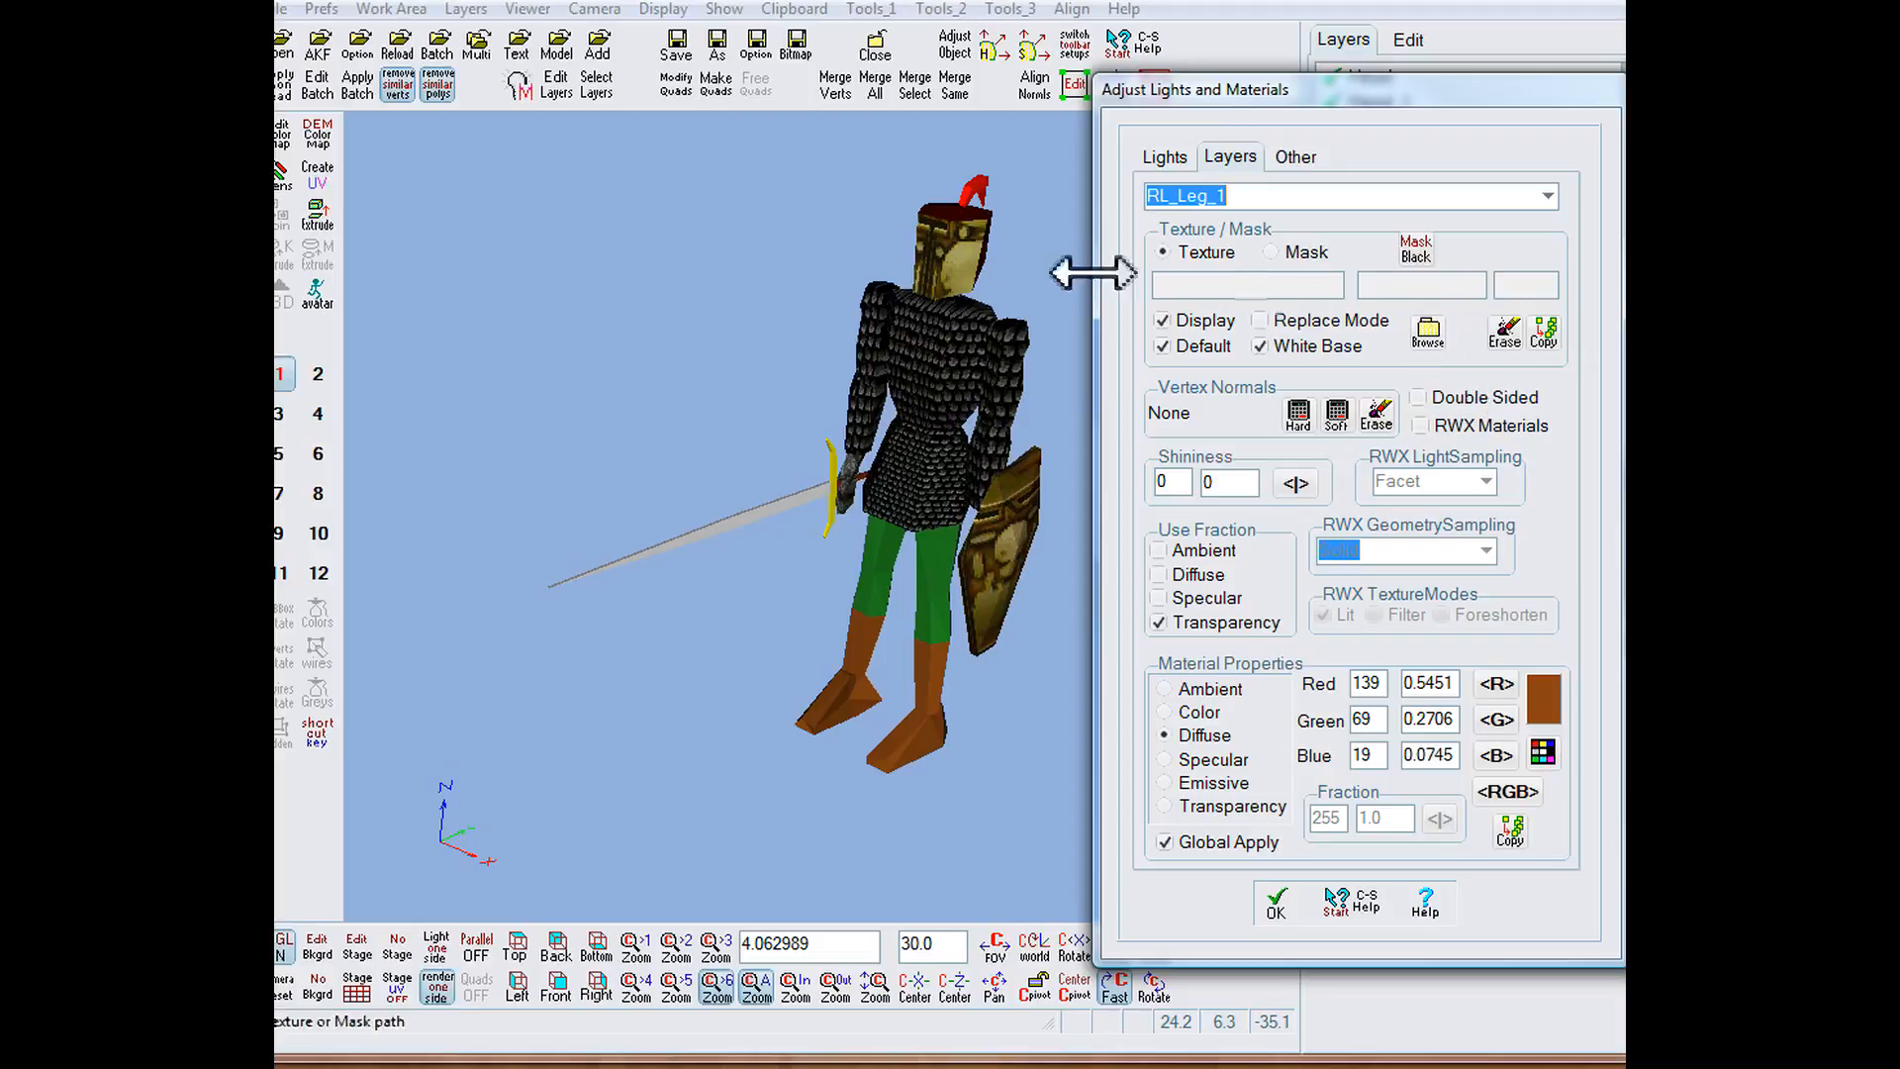
click(925, 366)
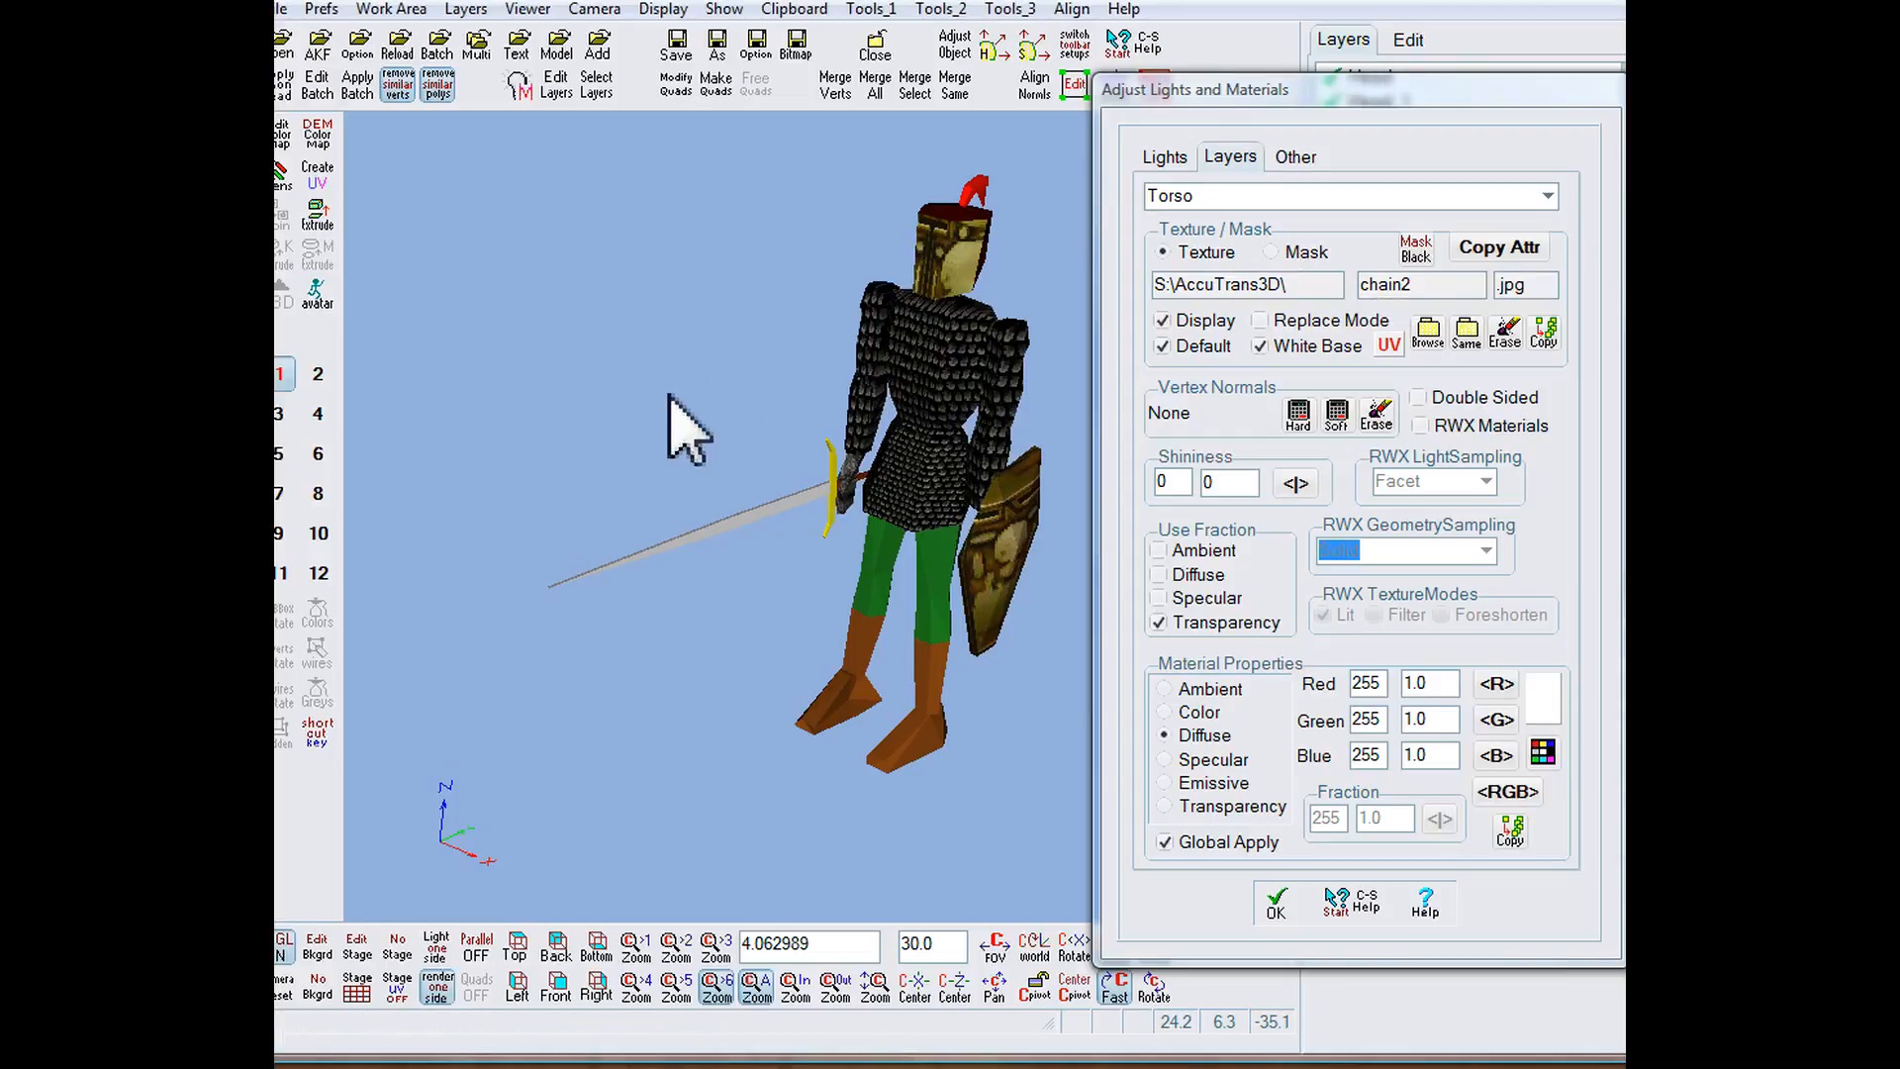
Step: Open the original knight as a trueSpace (*.cob) file in work area 8
click(316, 495)
click(285, 10)
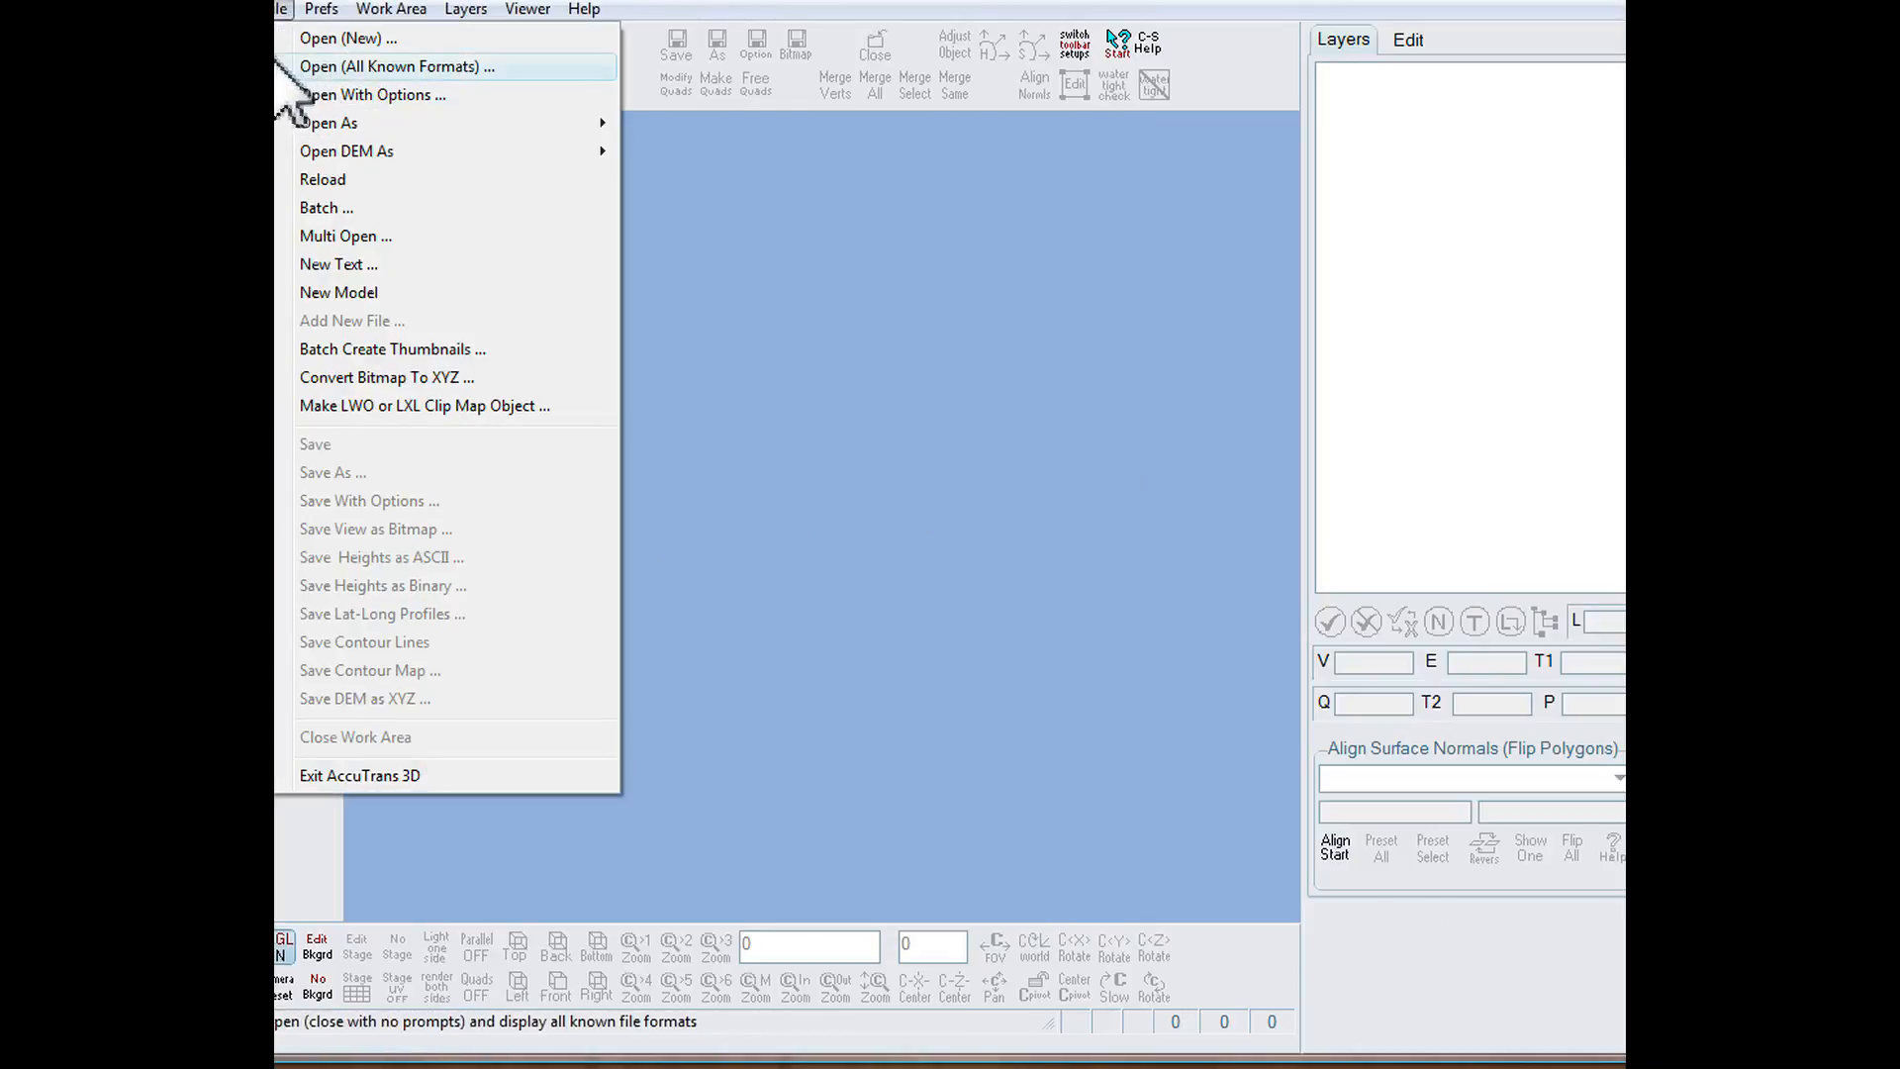
mouse_move(341, 125)
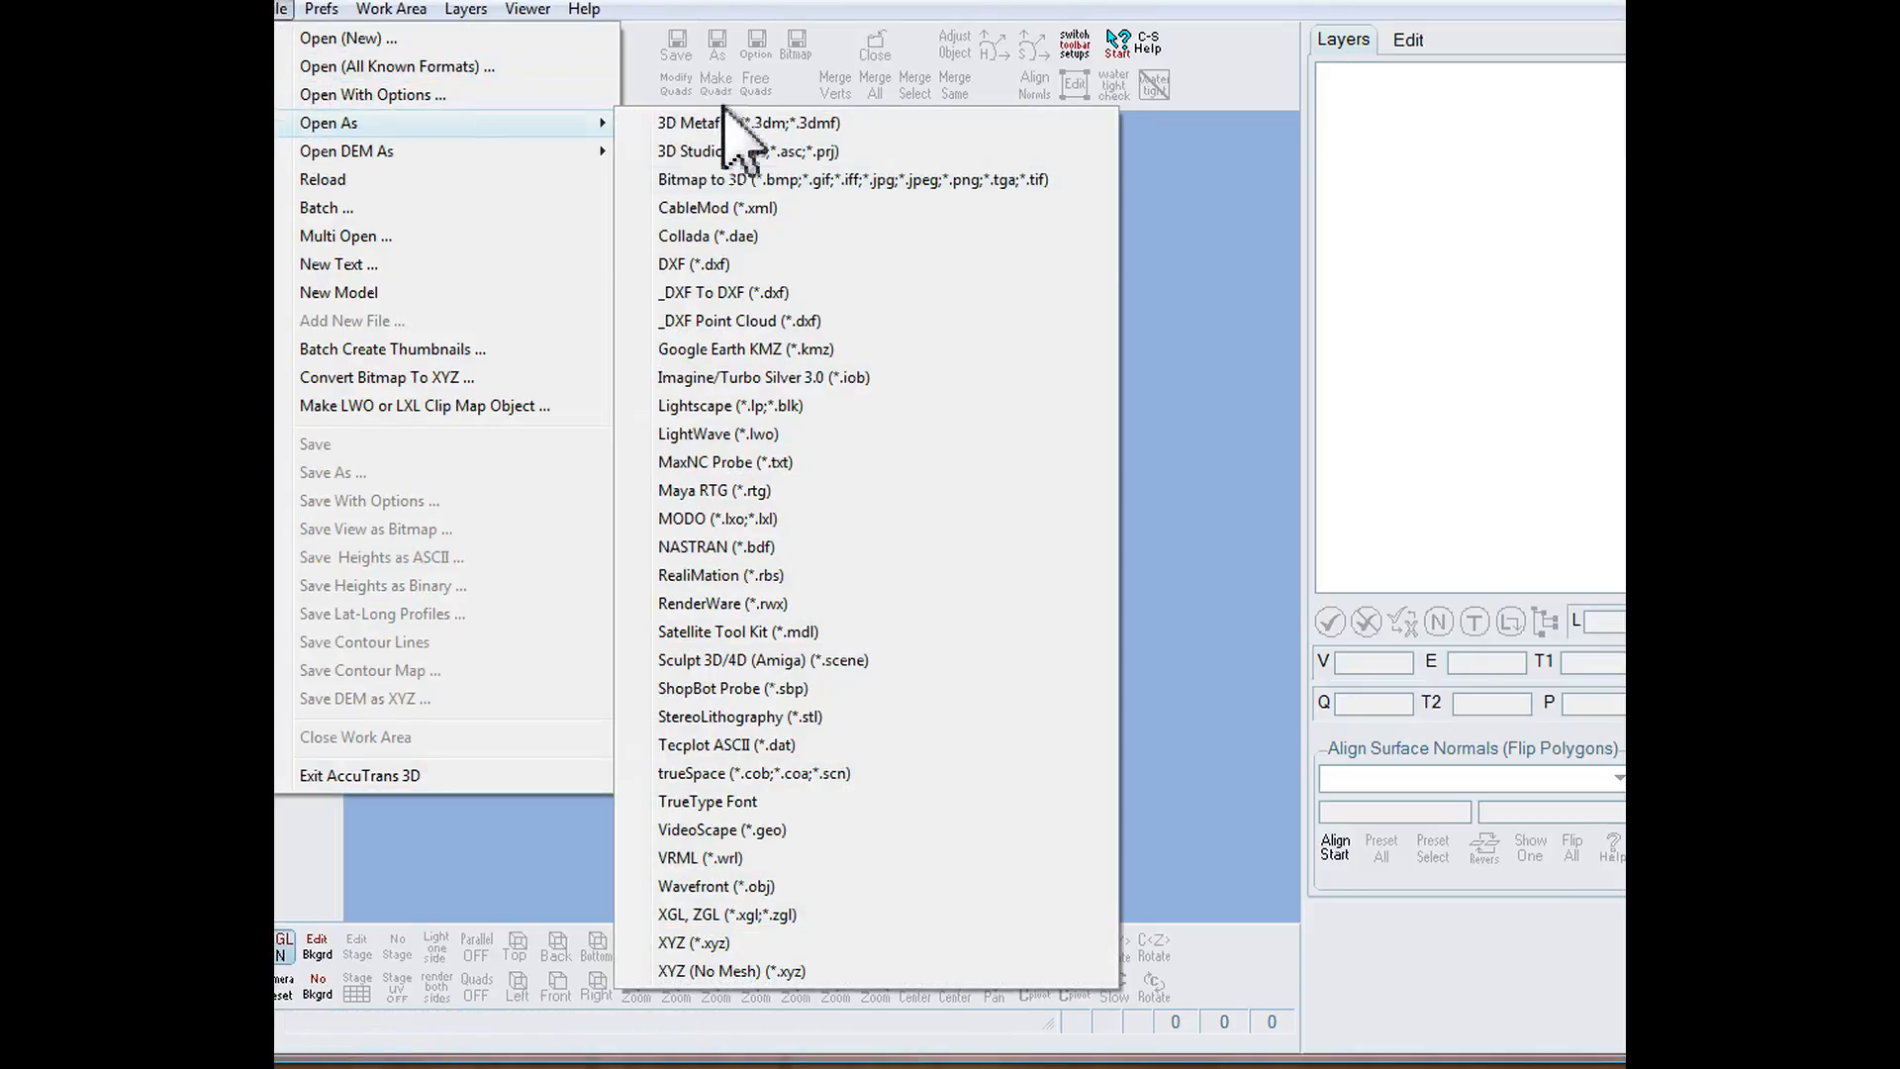
click(701, 774)
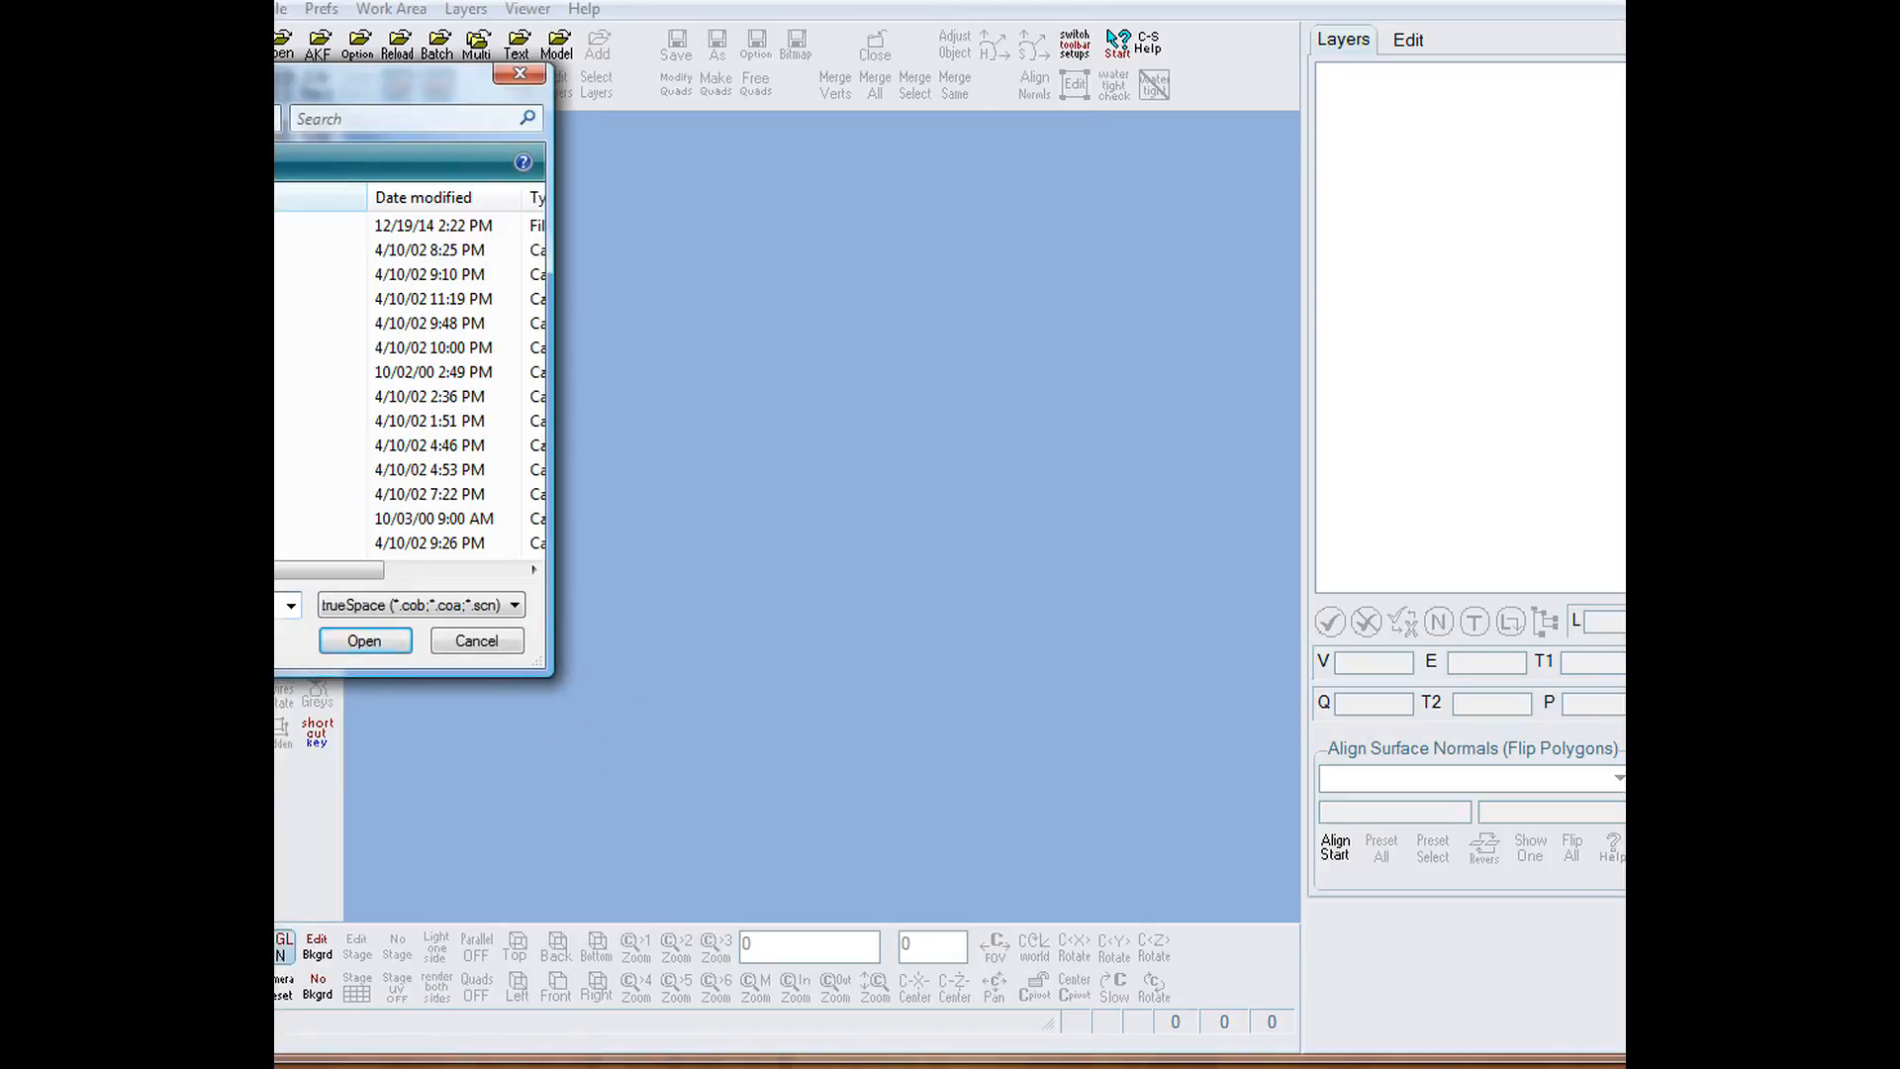
click(363, 642)
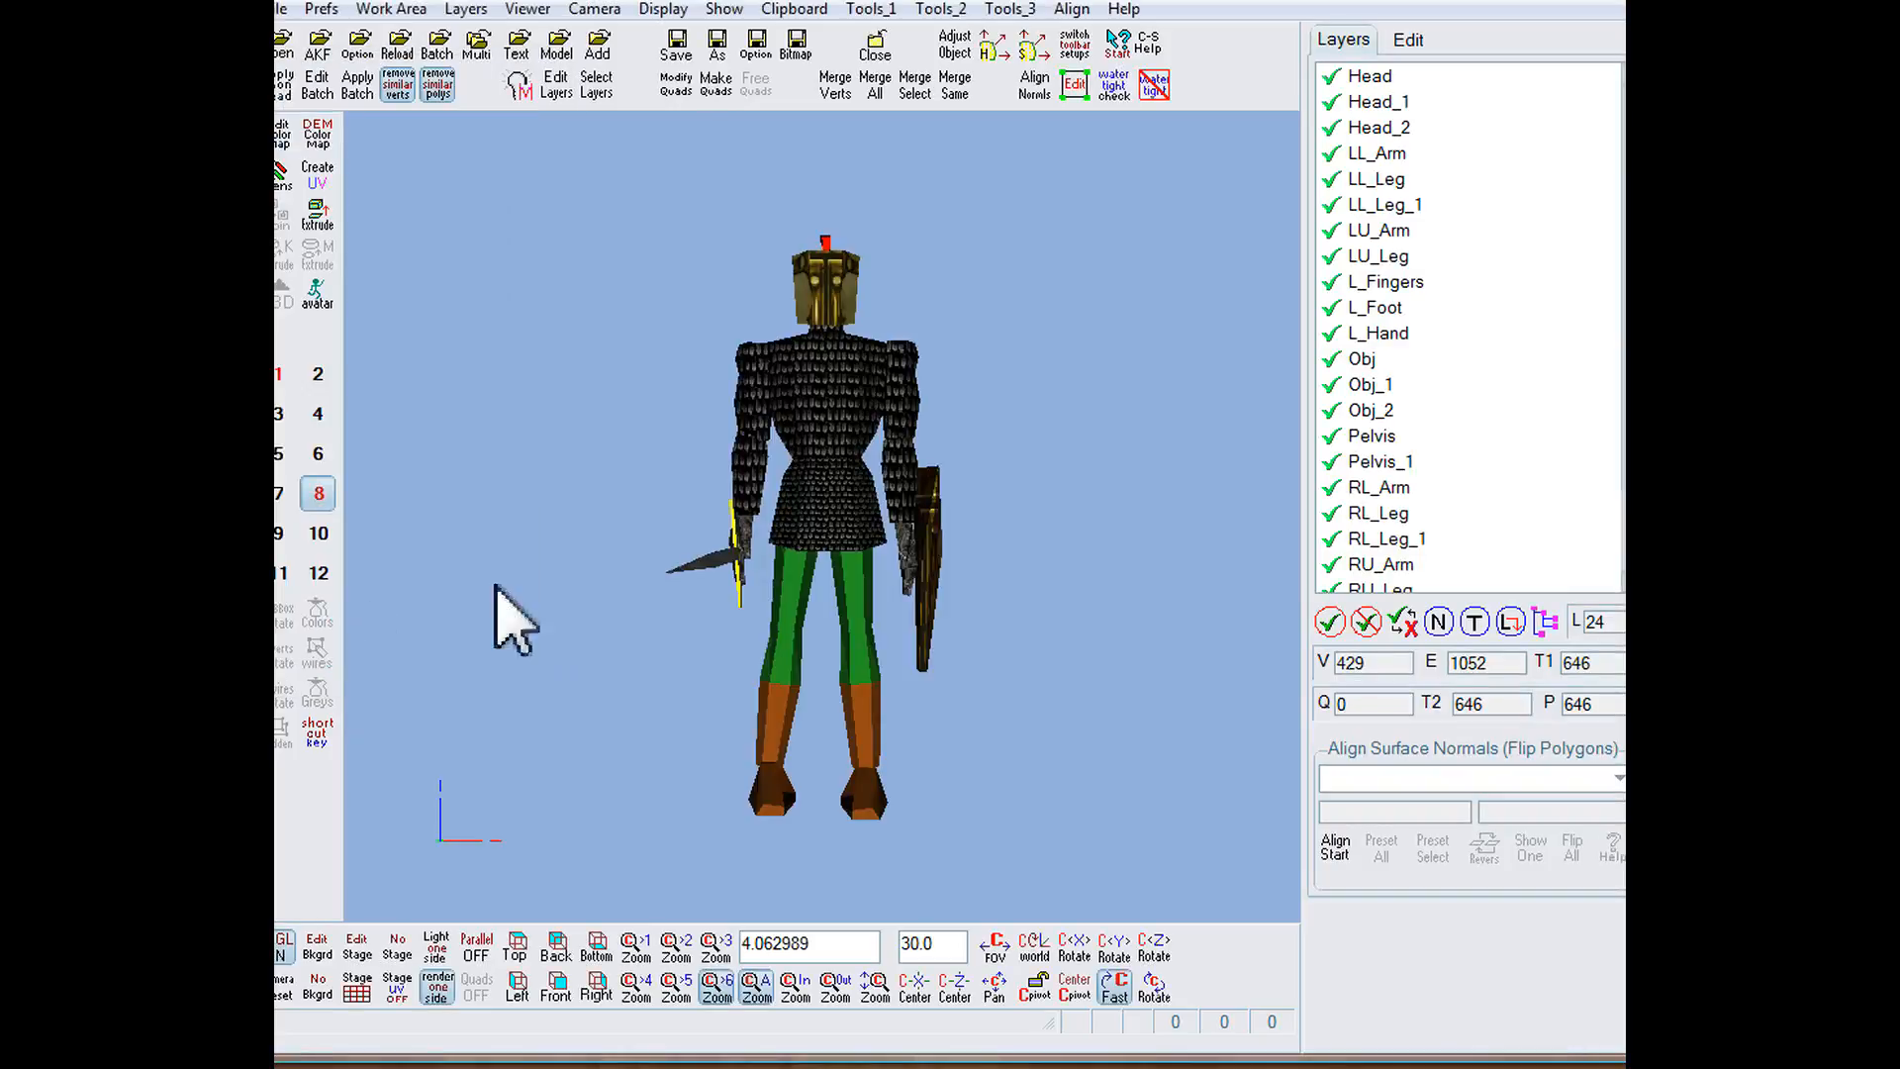
Step: Compare the Torso layer's diffuse material of the knight in work area 8 with the one in work area 1
click(515, 85)
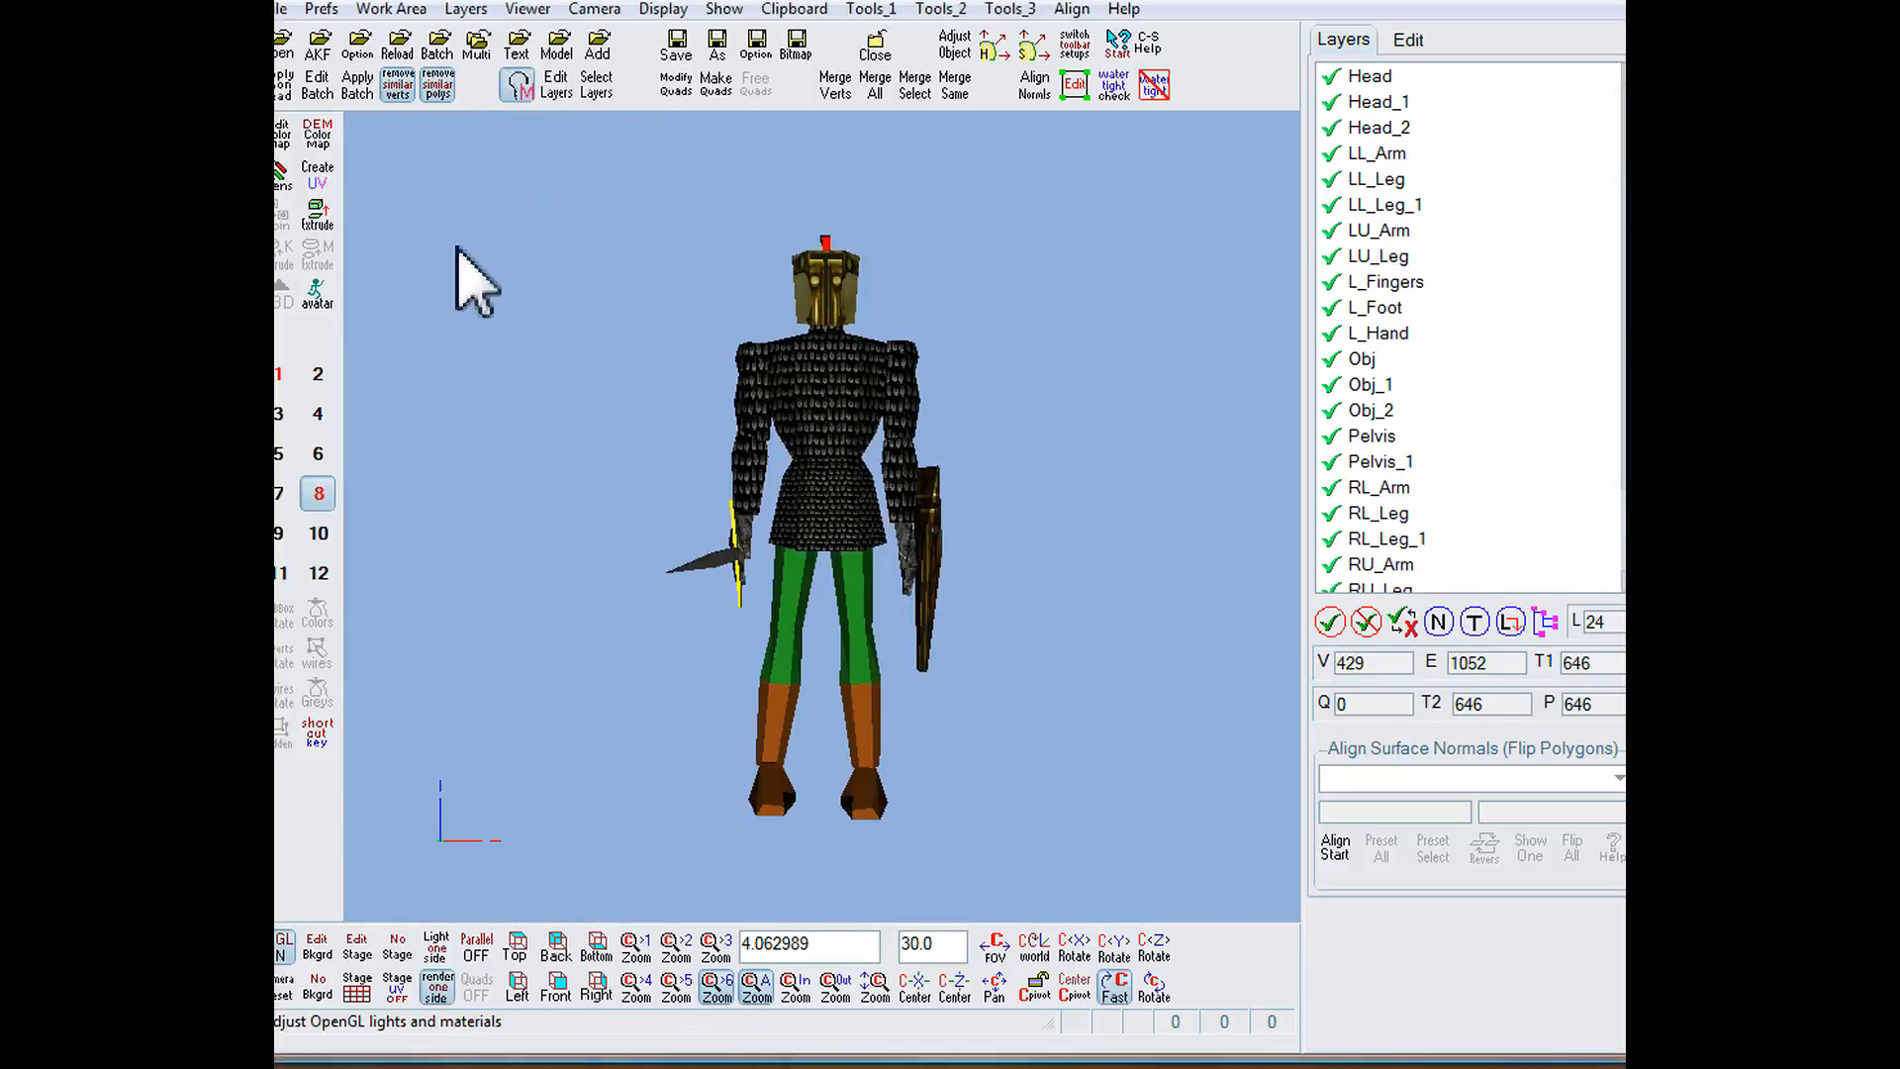
click(834, 404)
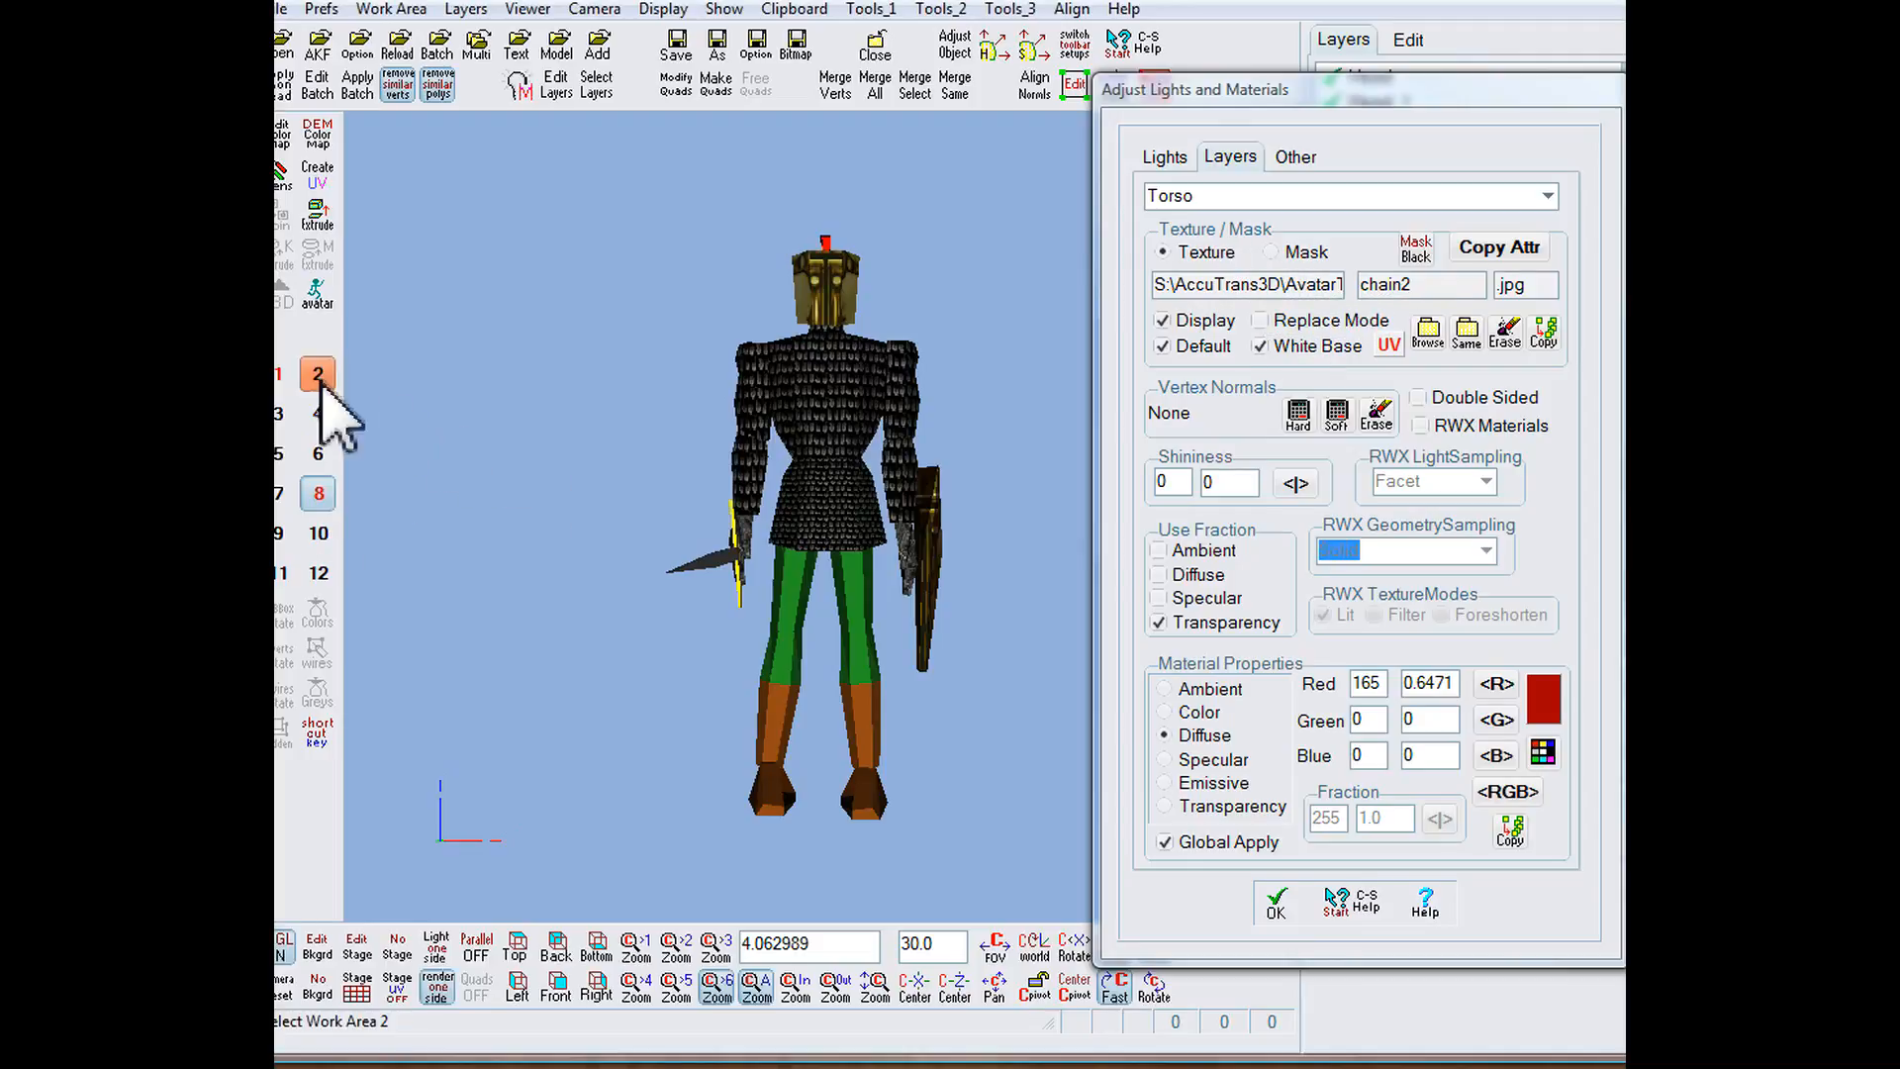
click(287, 381)
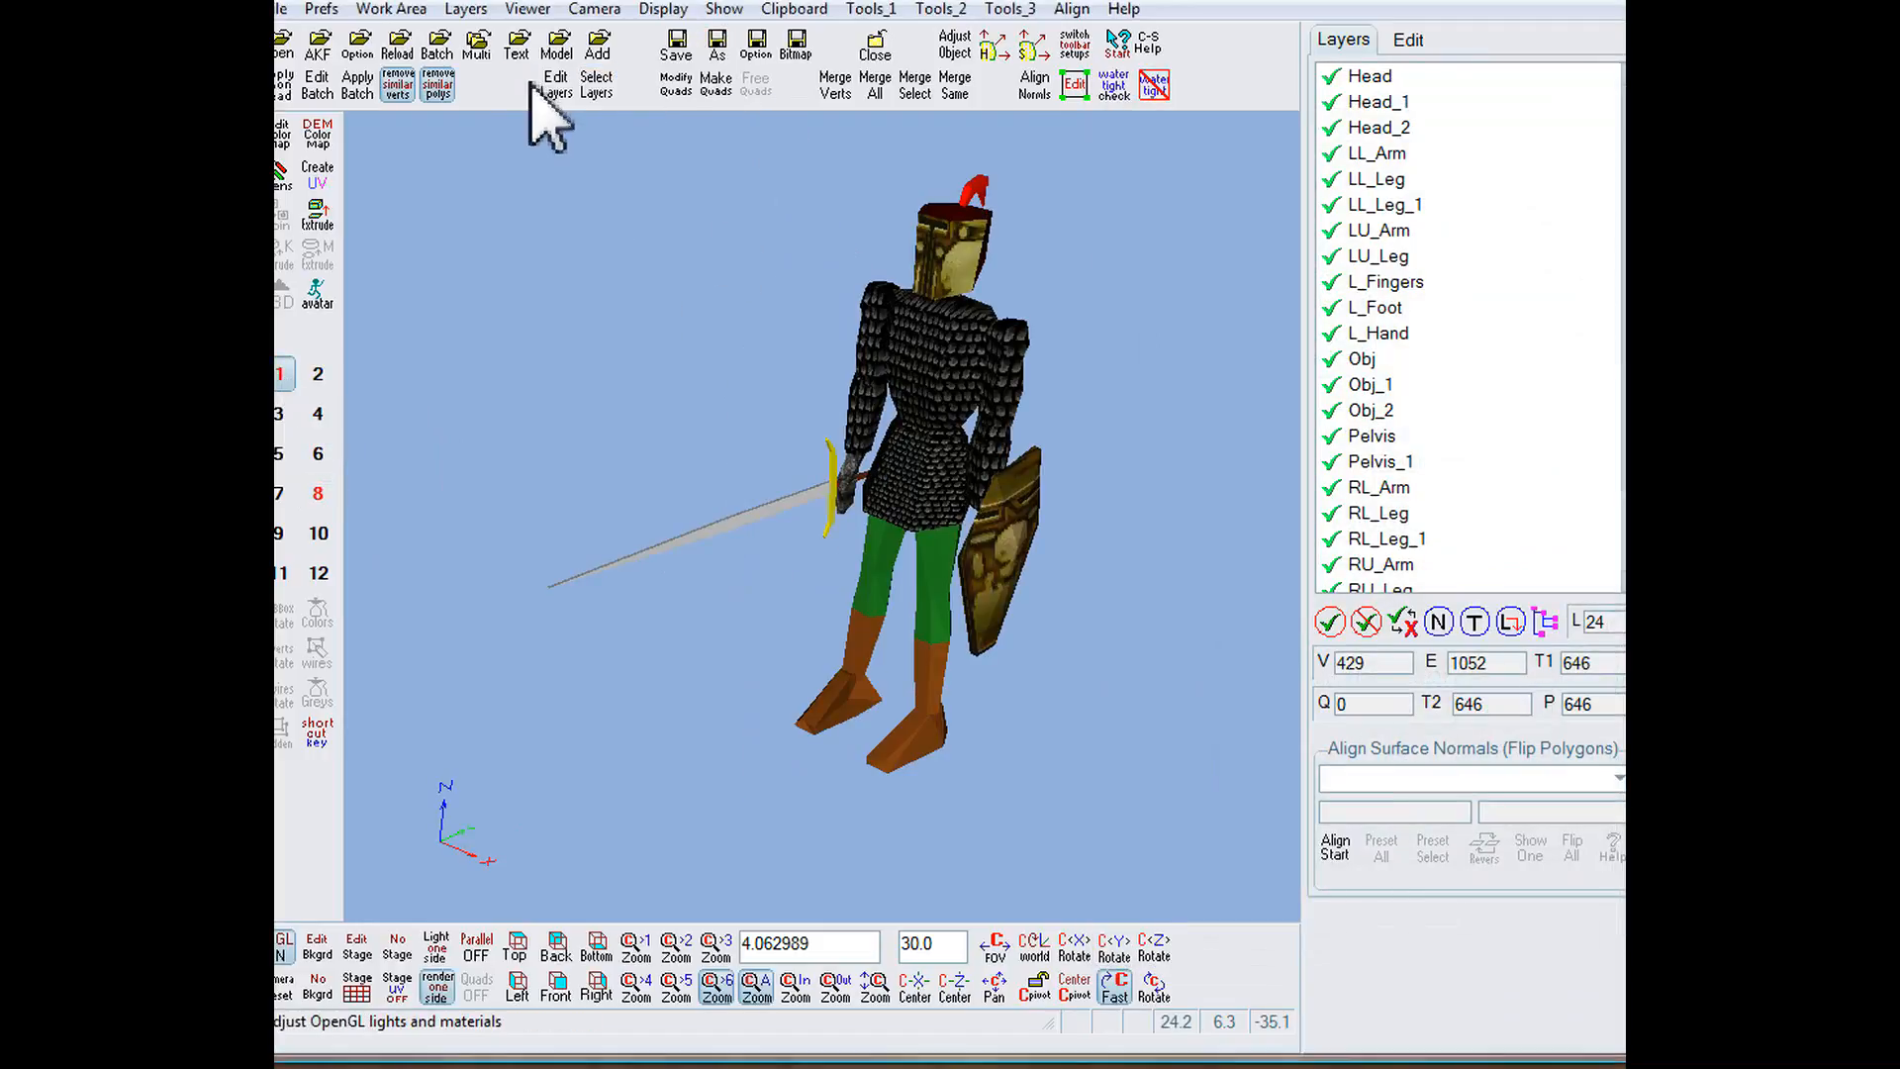
click(531, 81)
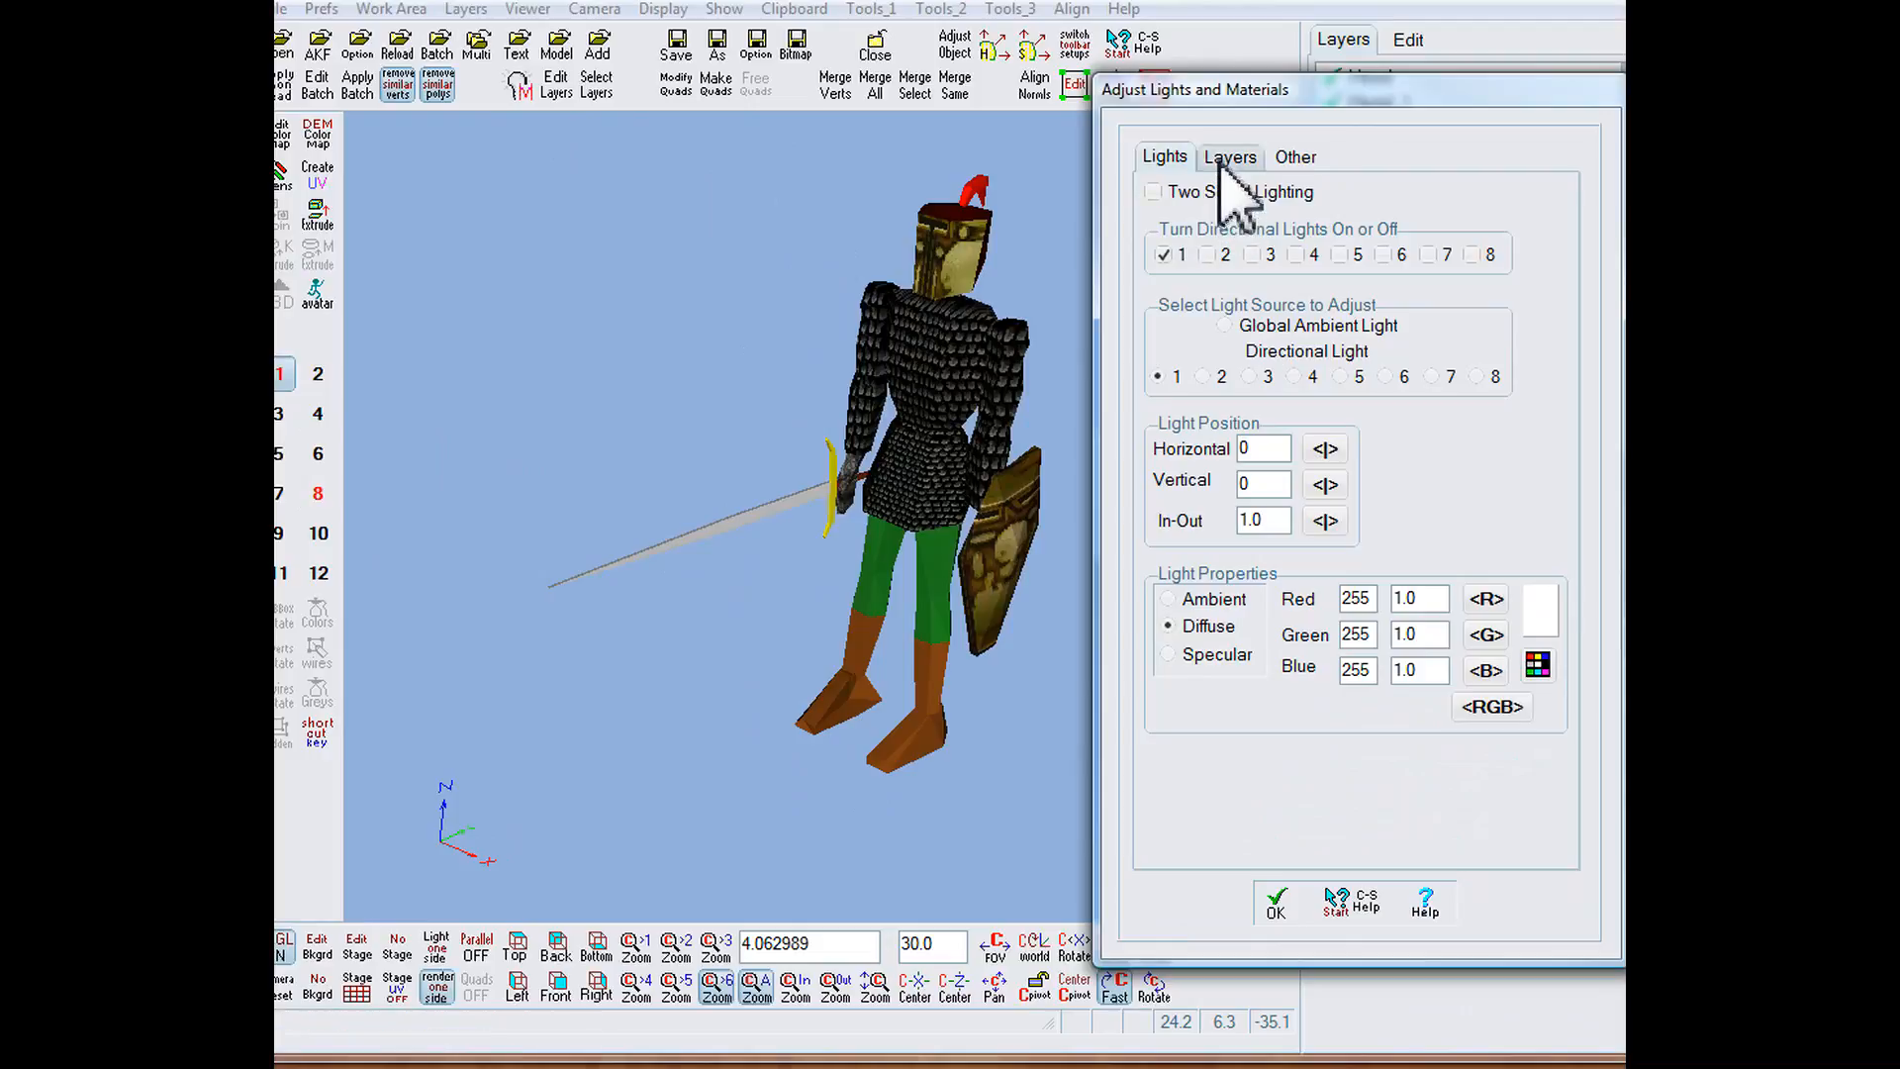
click(988, 358)
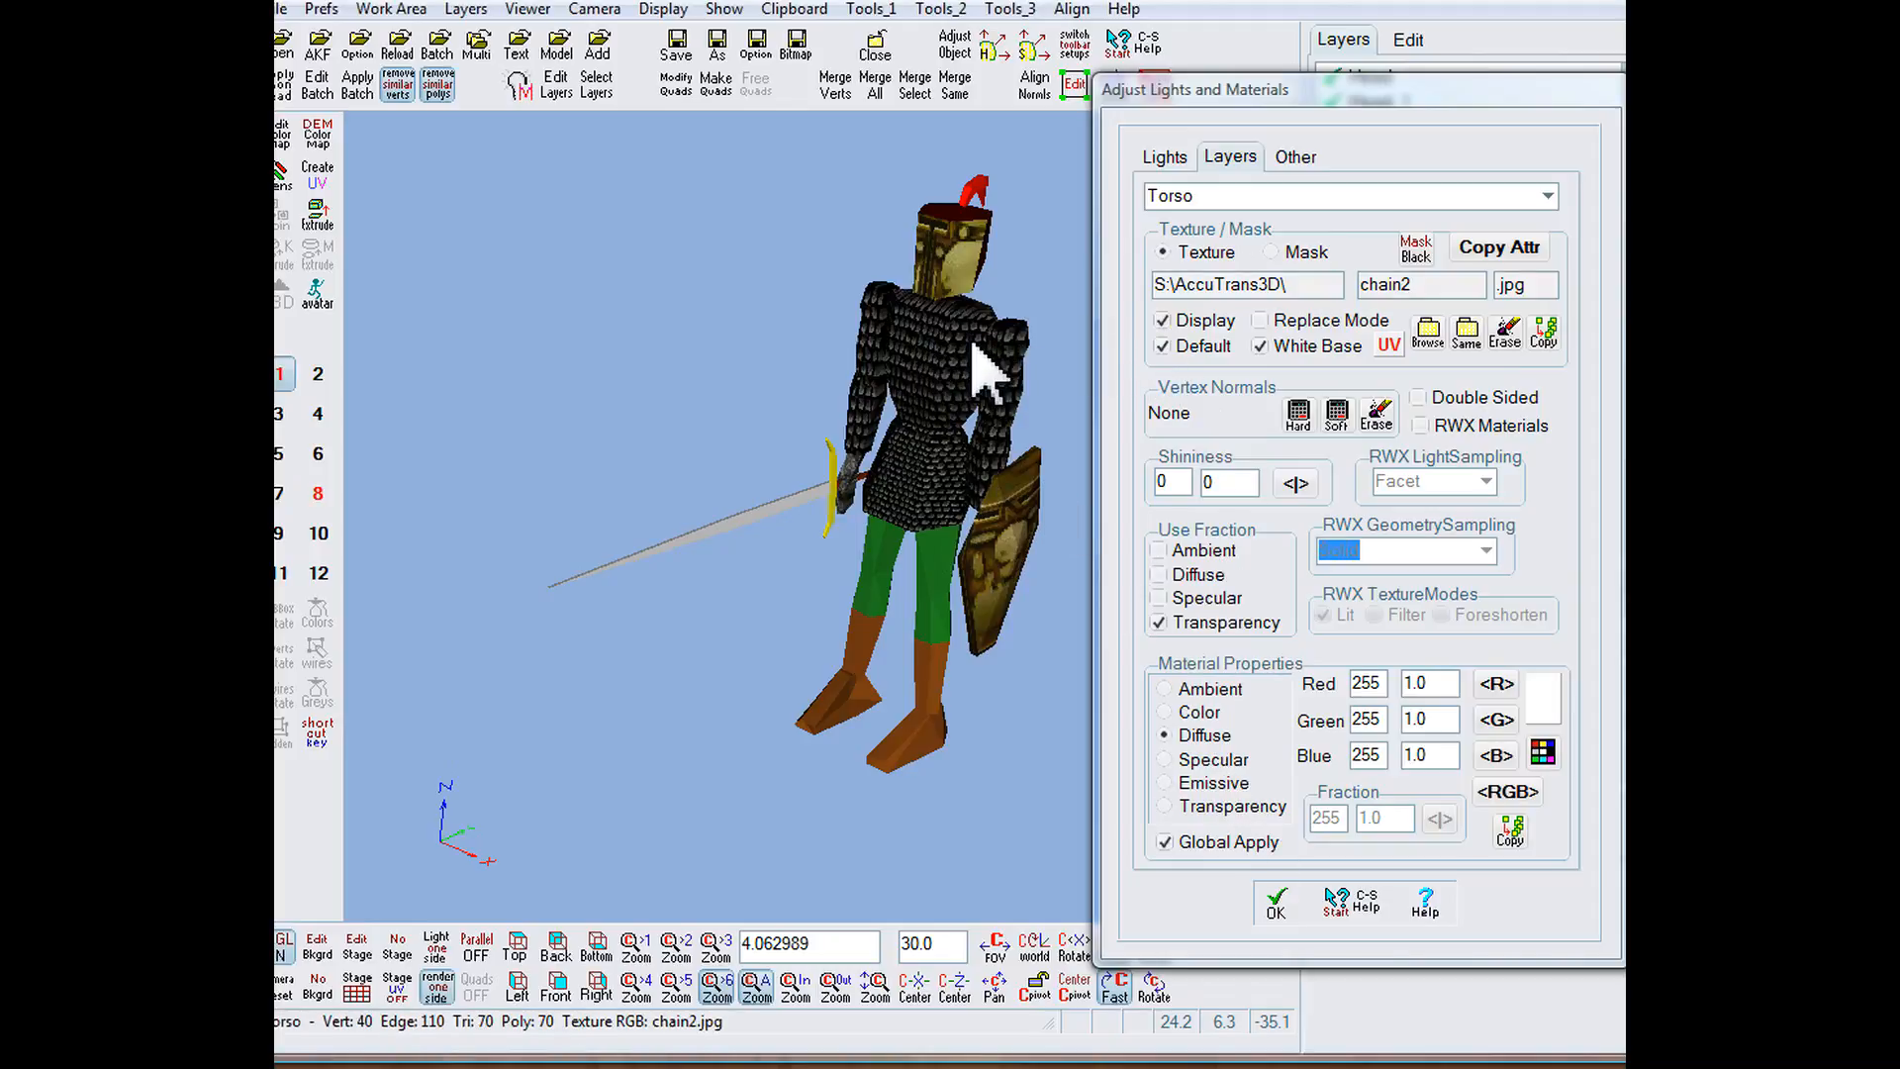
Step: Review the ambient, color, diffuse, emissive and transparency properties of the Torso in work area 1 and close the lights and materials settings
click(1164, 690)
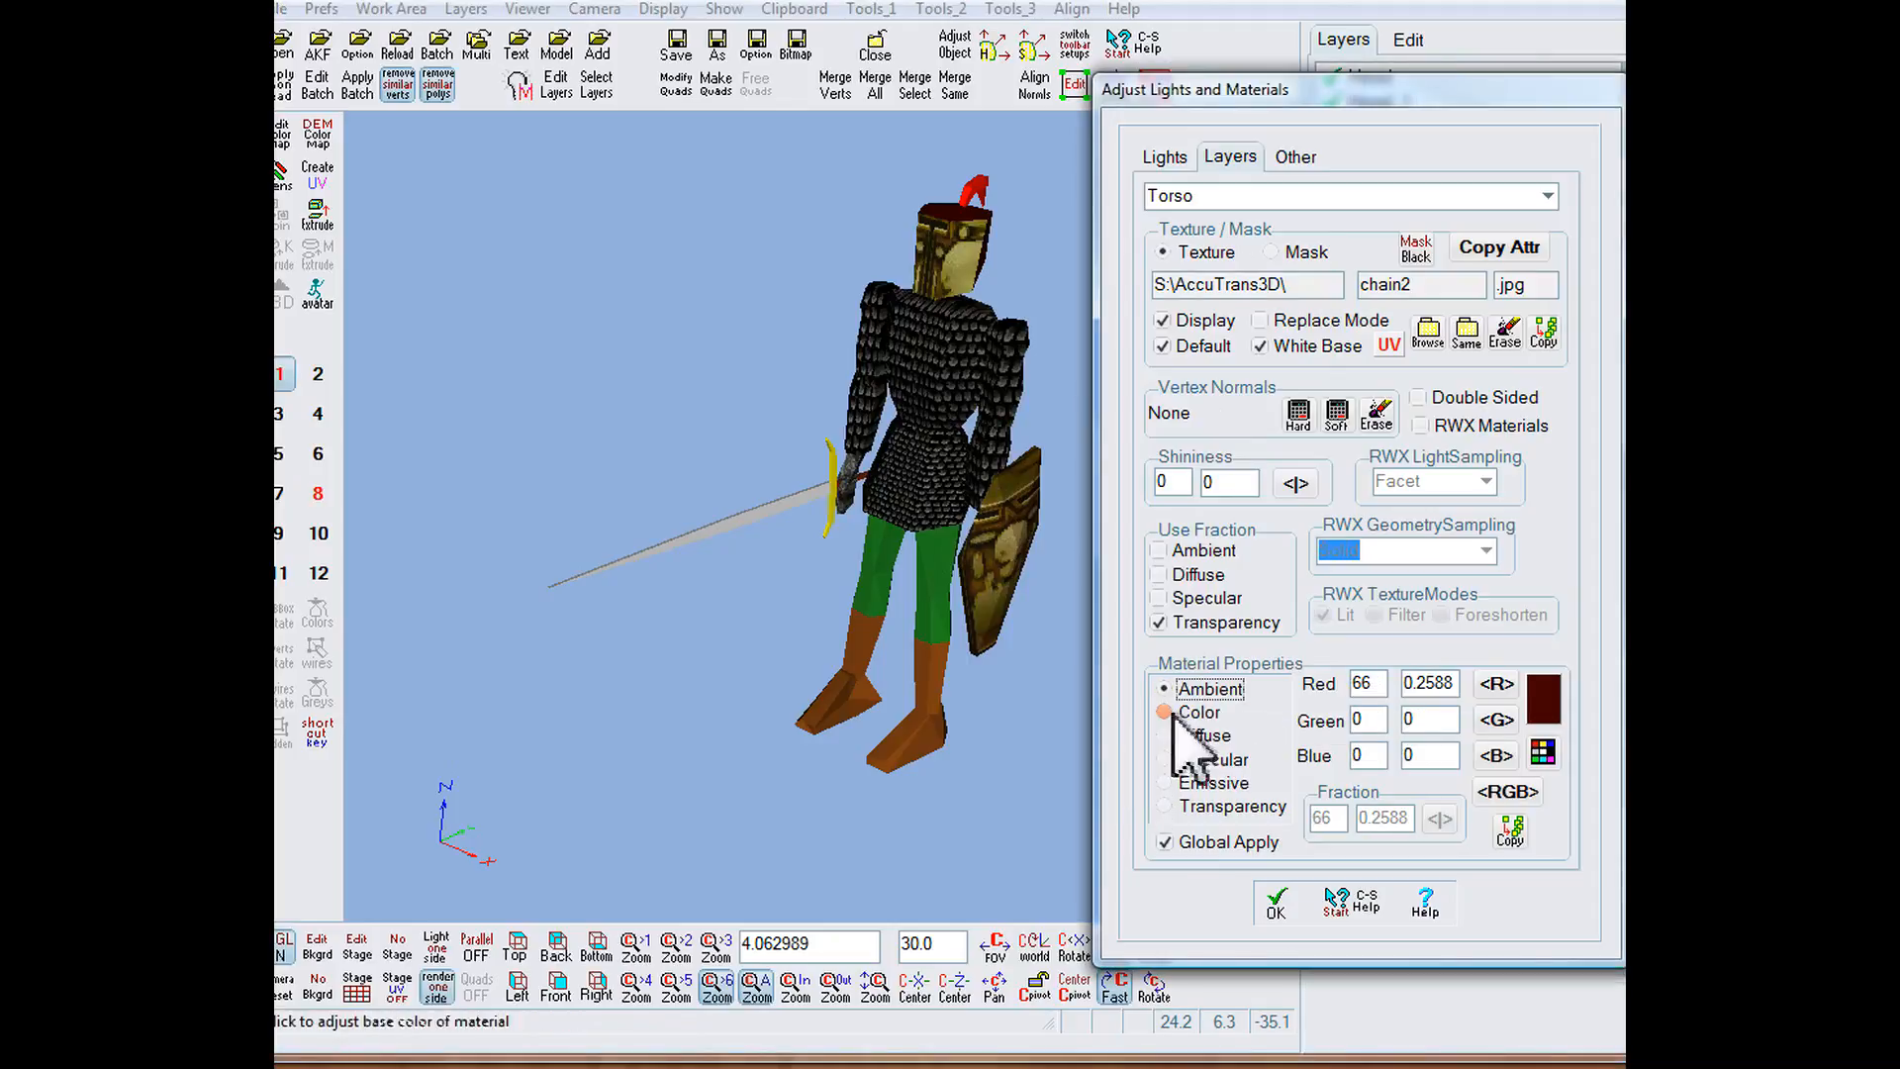
click(1165, 713)
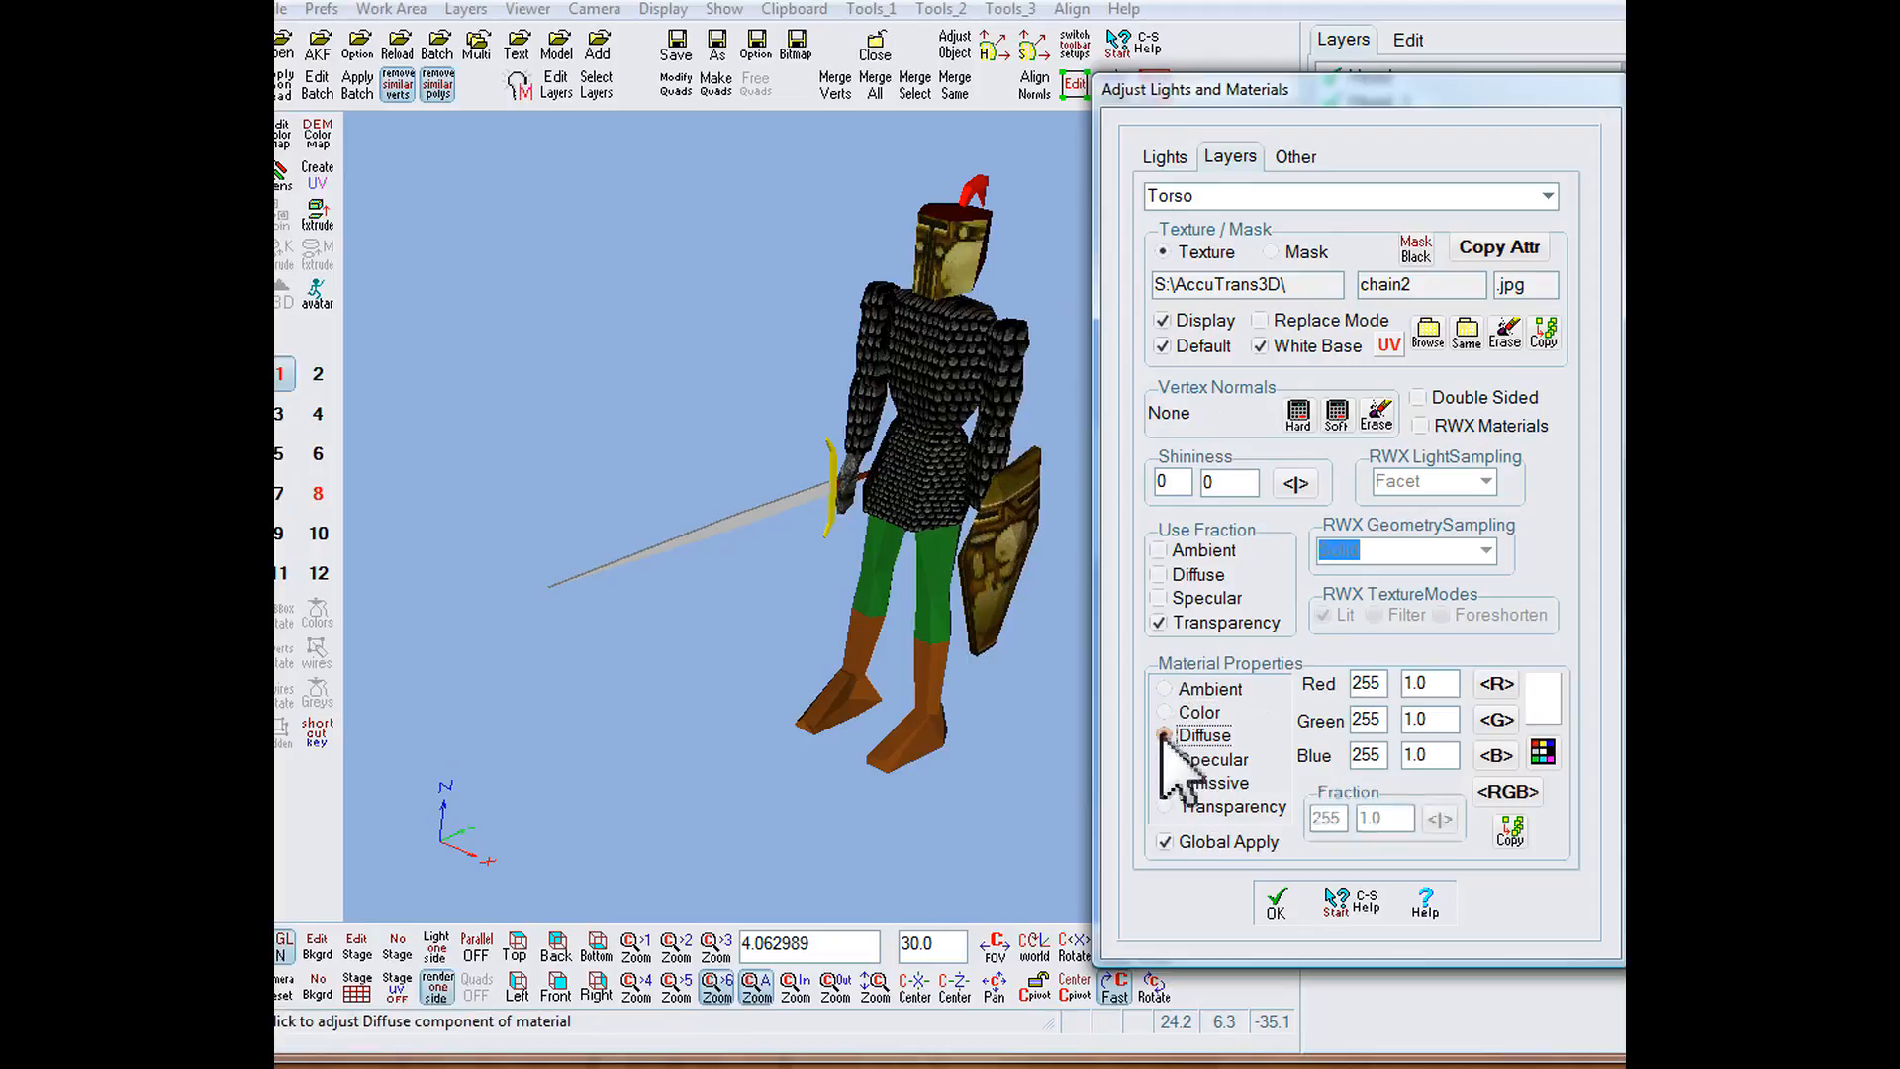
click(1166, 783)
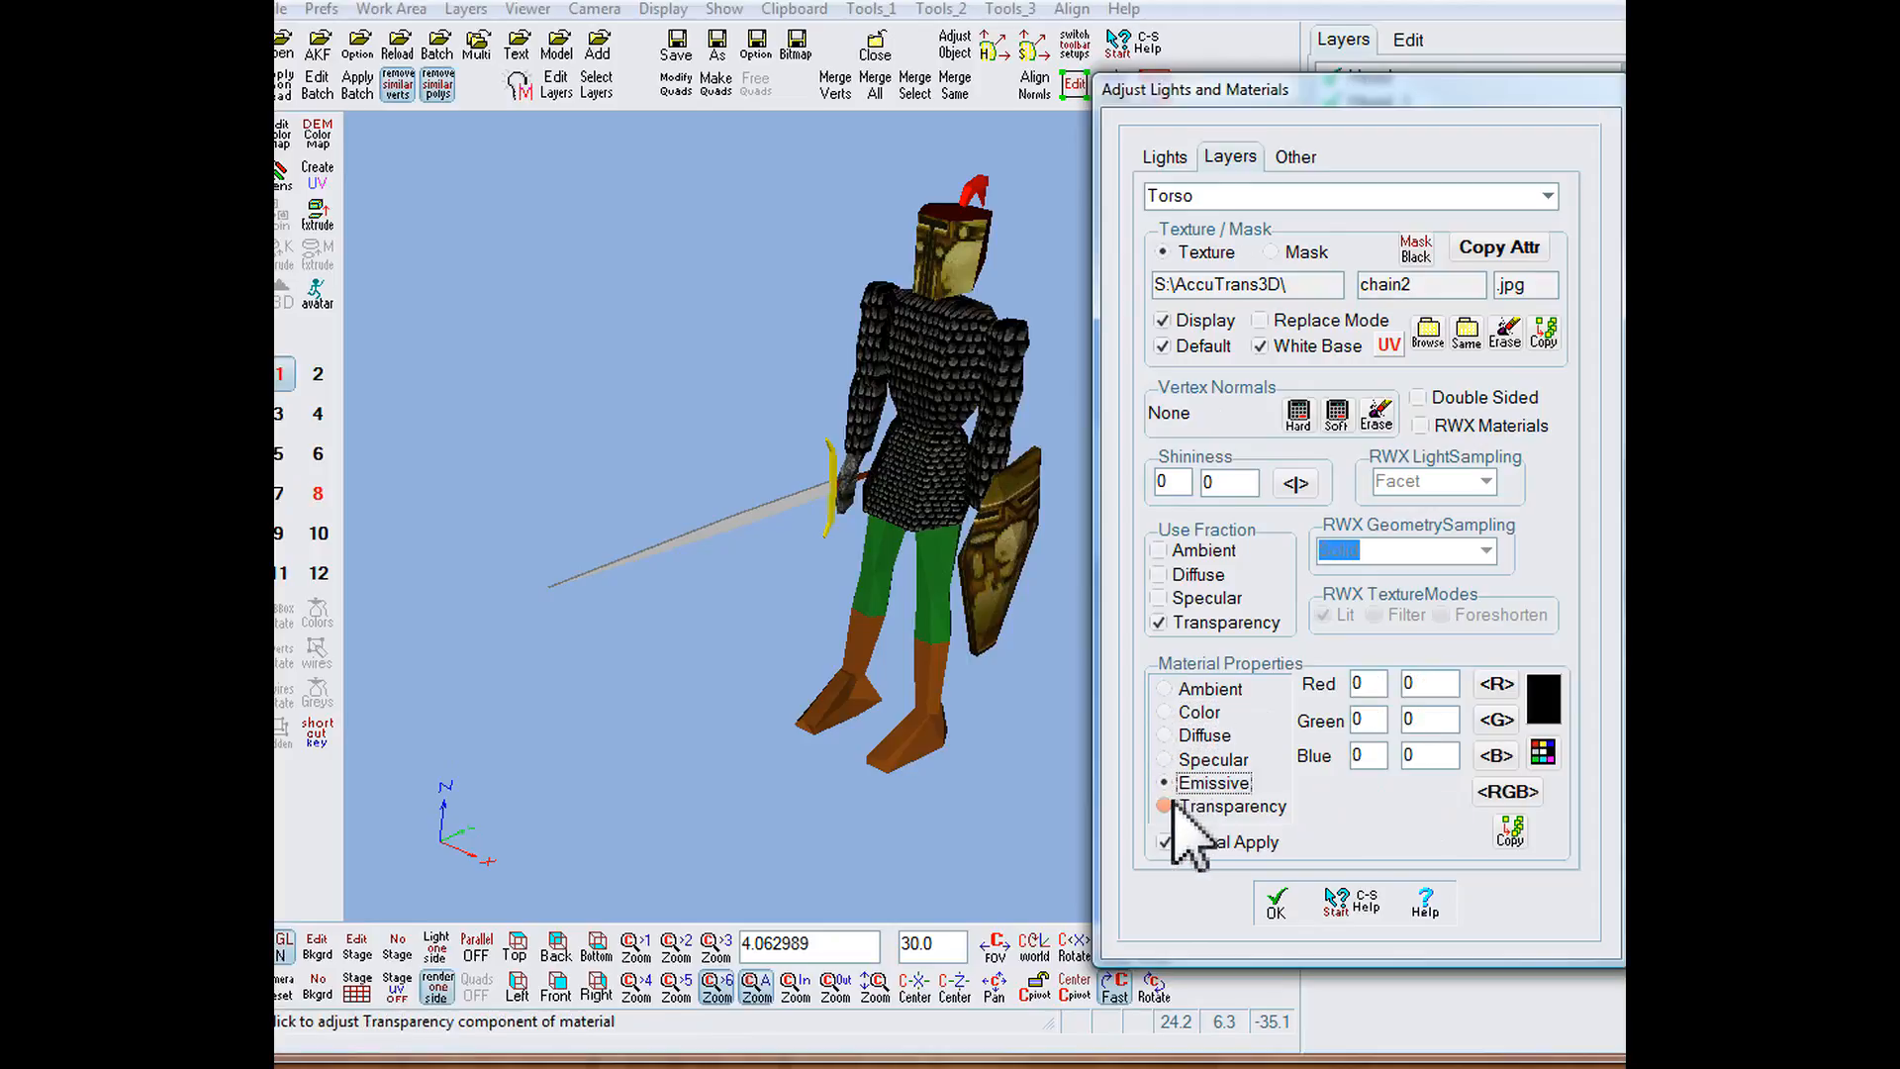
click(1173, 805)
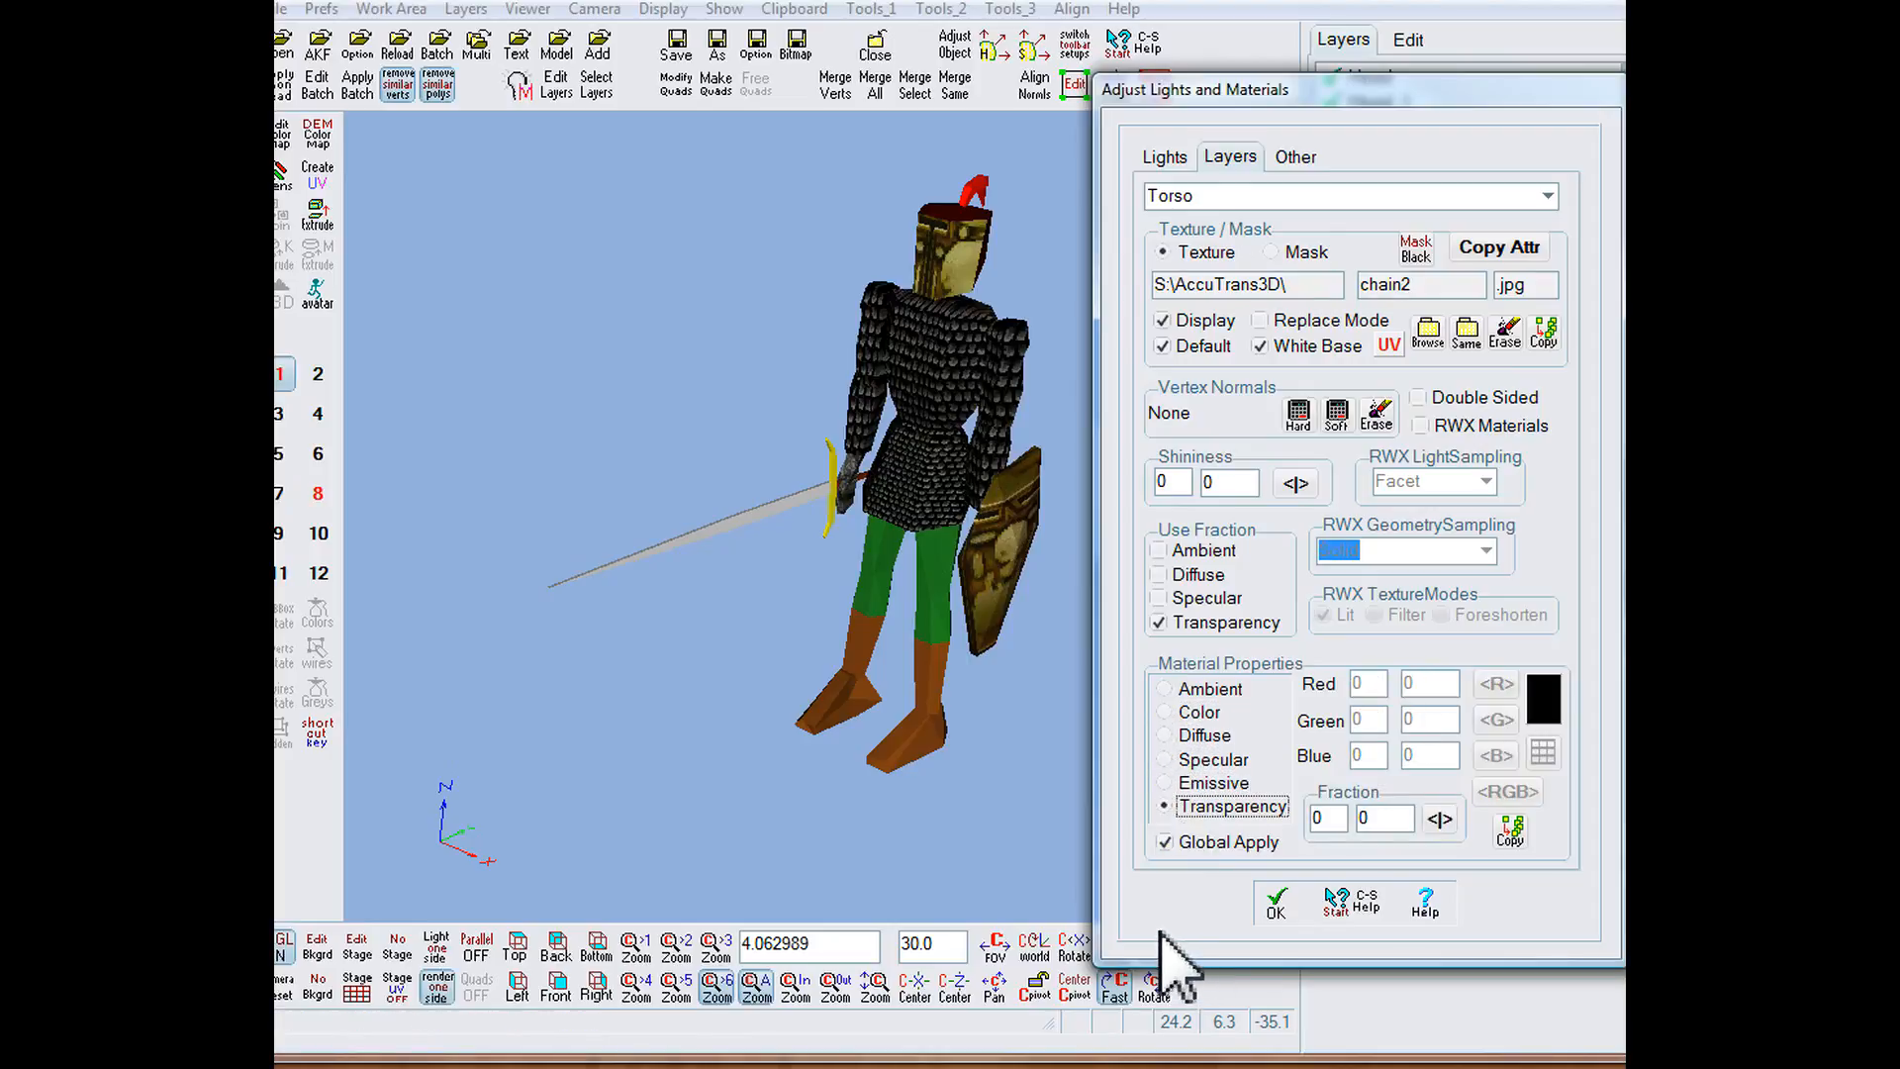
click(1276, 903)
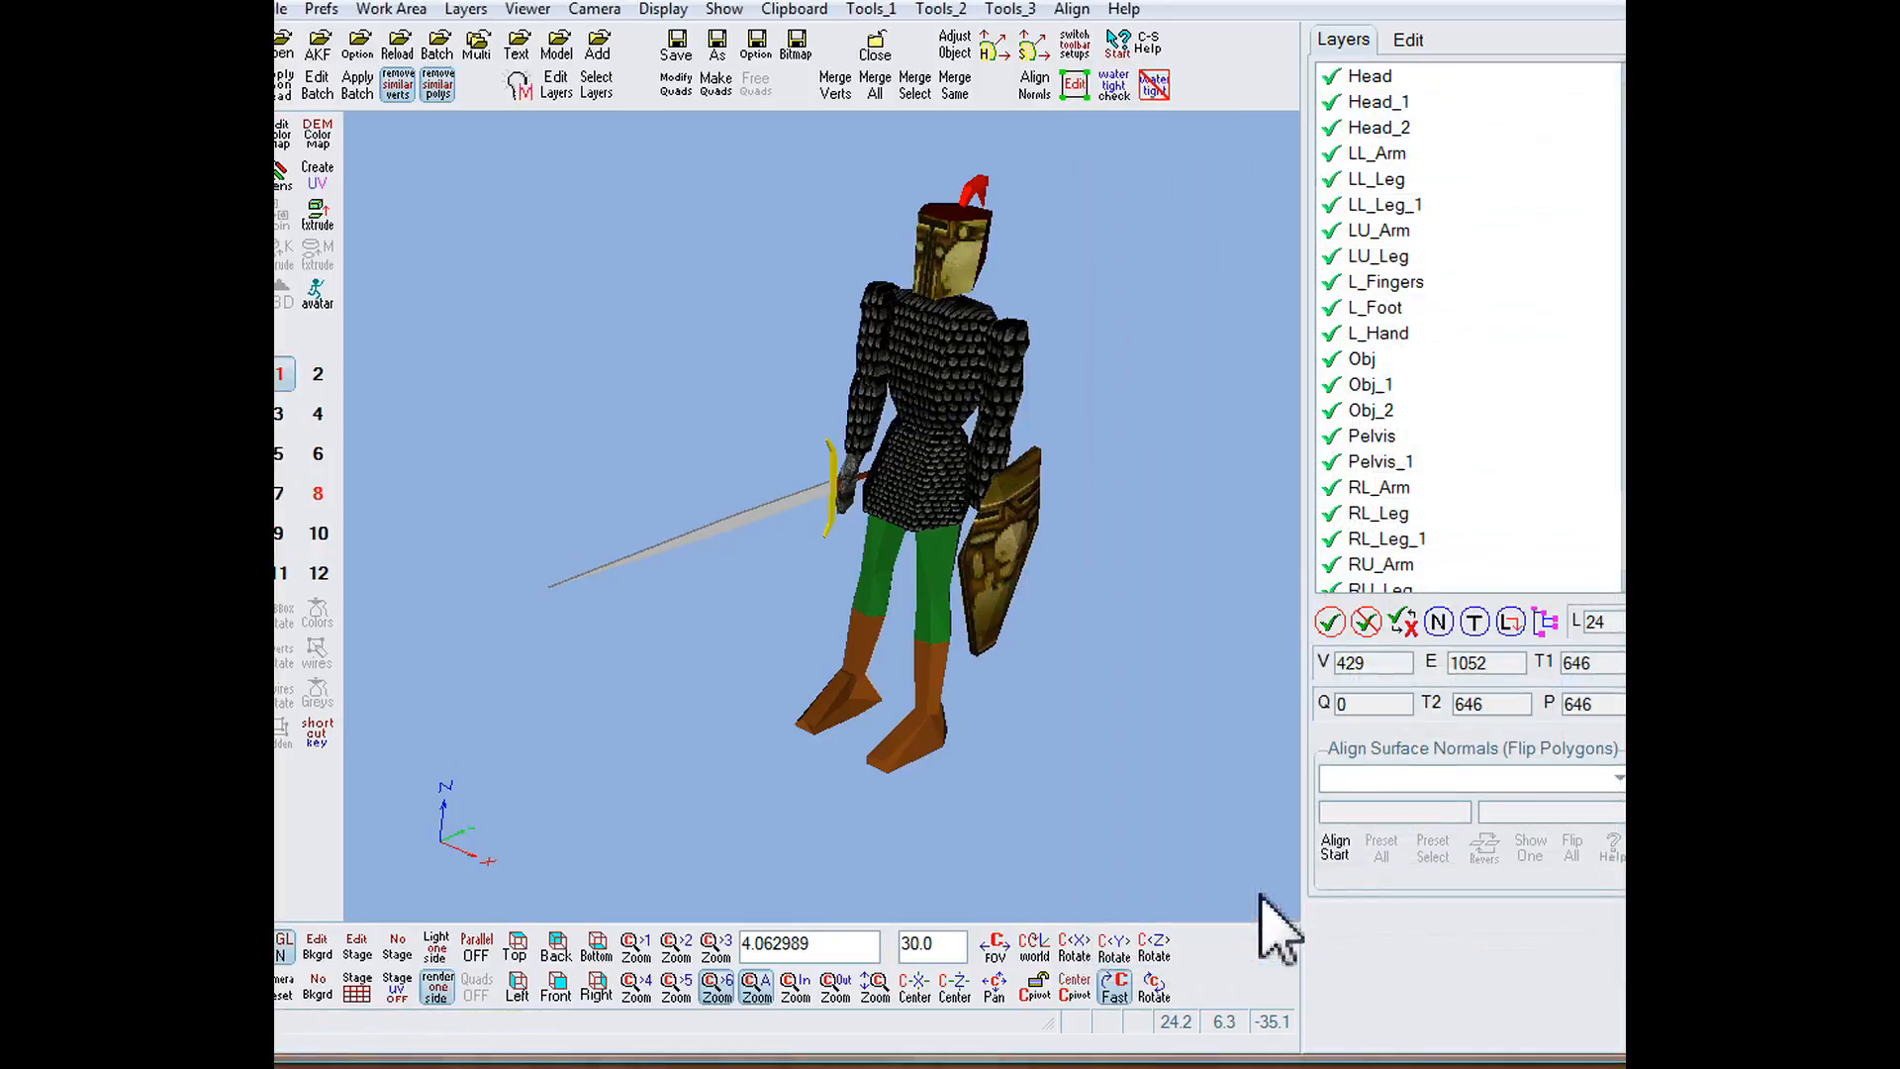
Step: Open the Create UV settings for the knight in work area 1 and erase the Torso's chain2.jpg texture
click(317, 175)
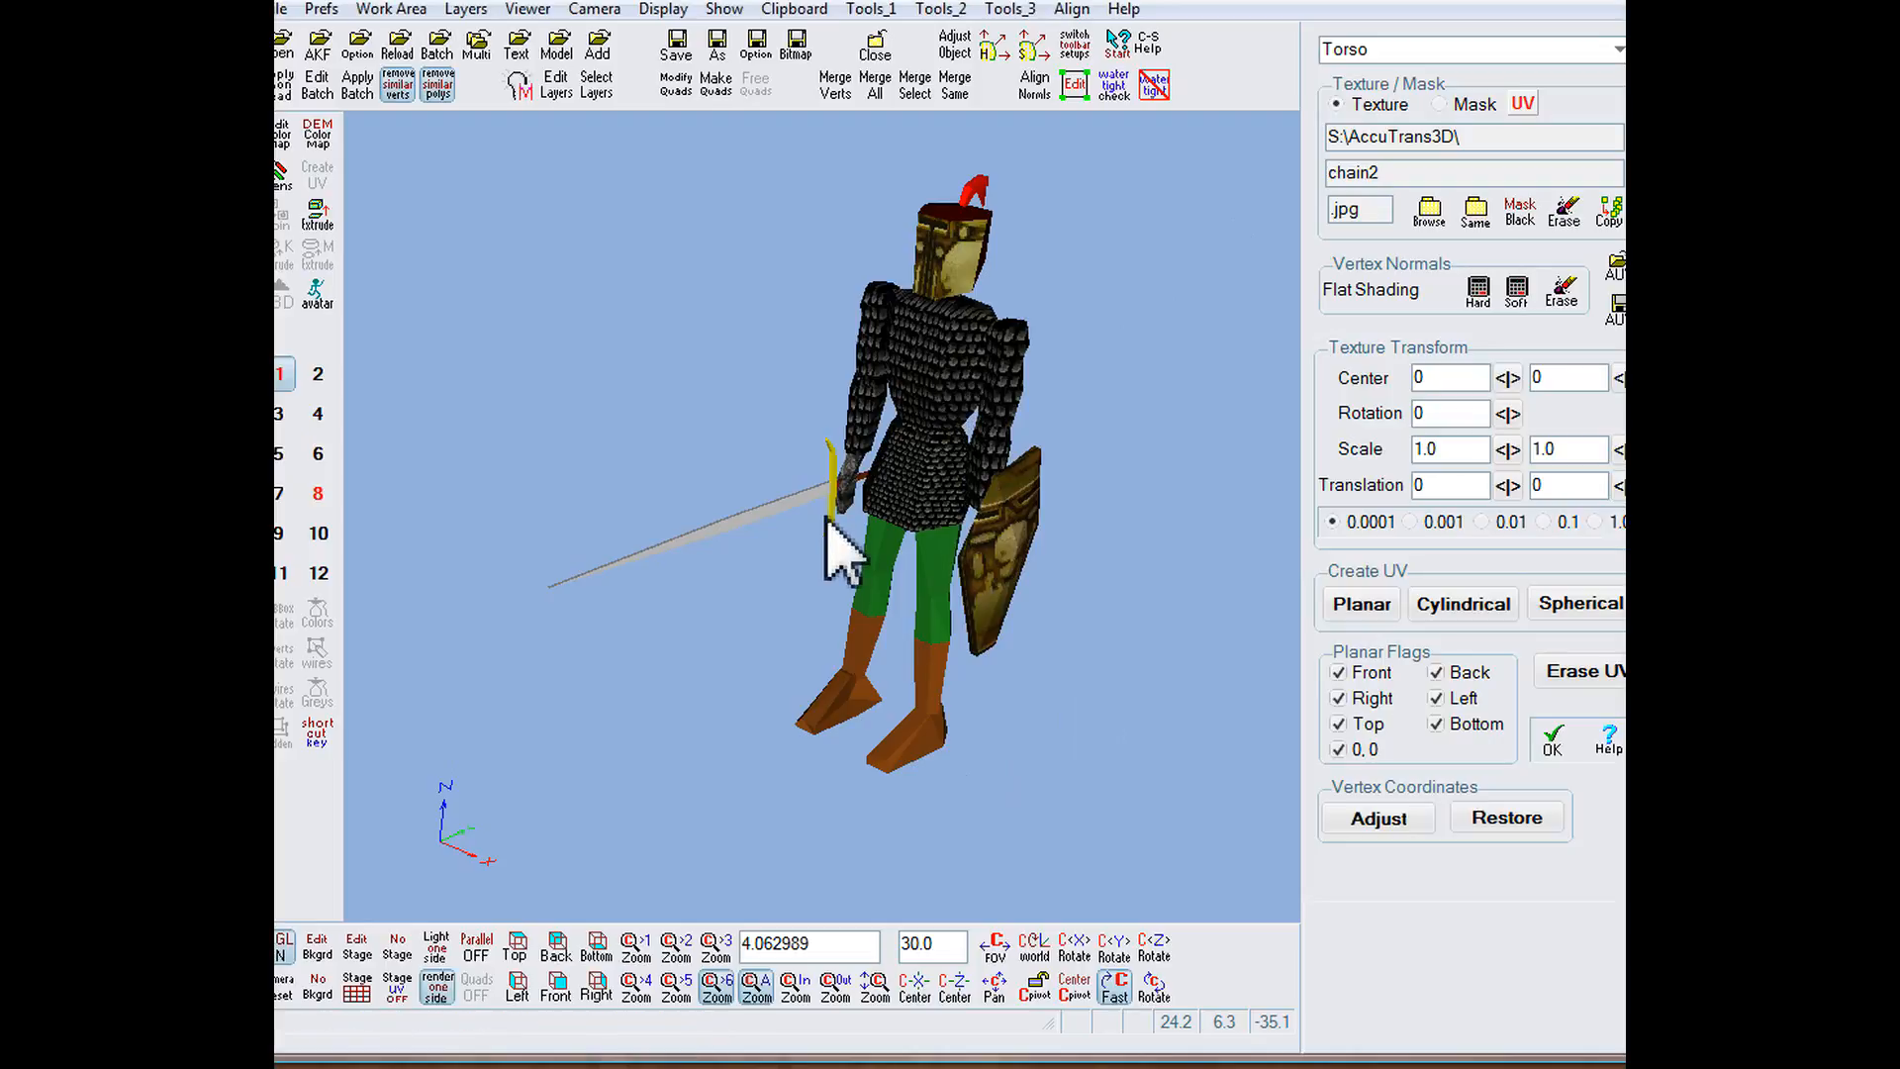
drag(1018, 768, 835, 492)
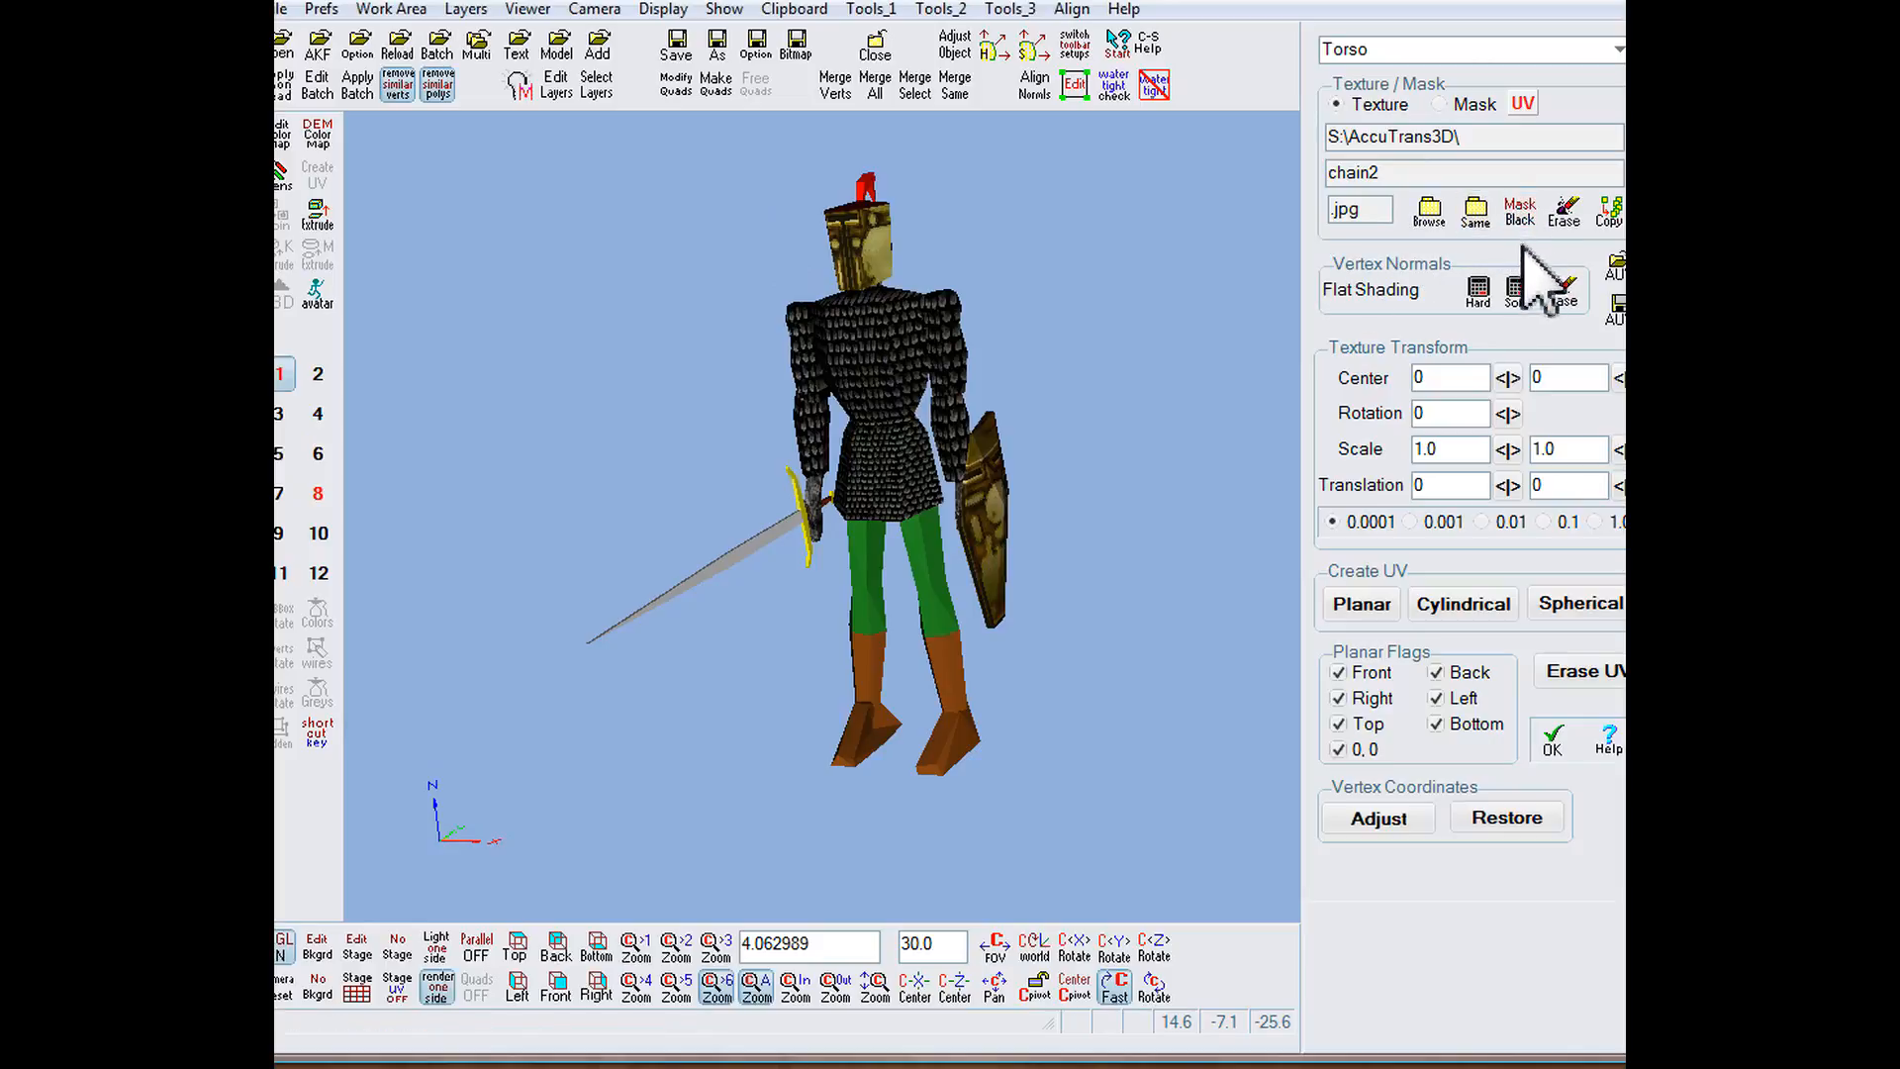
click(1564, 216)
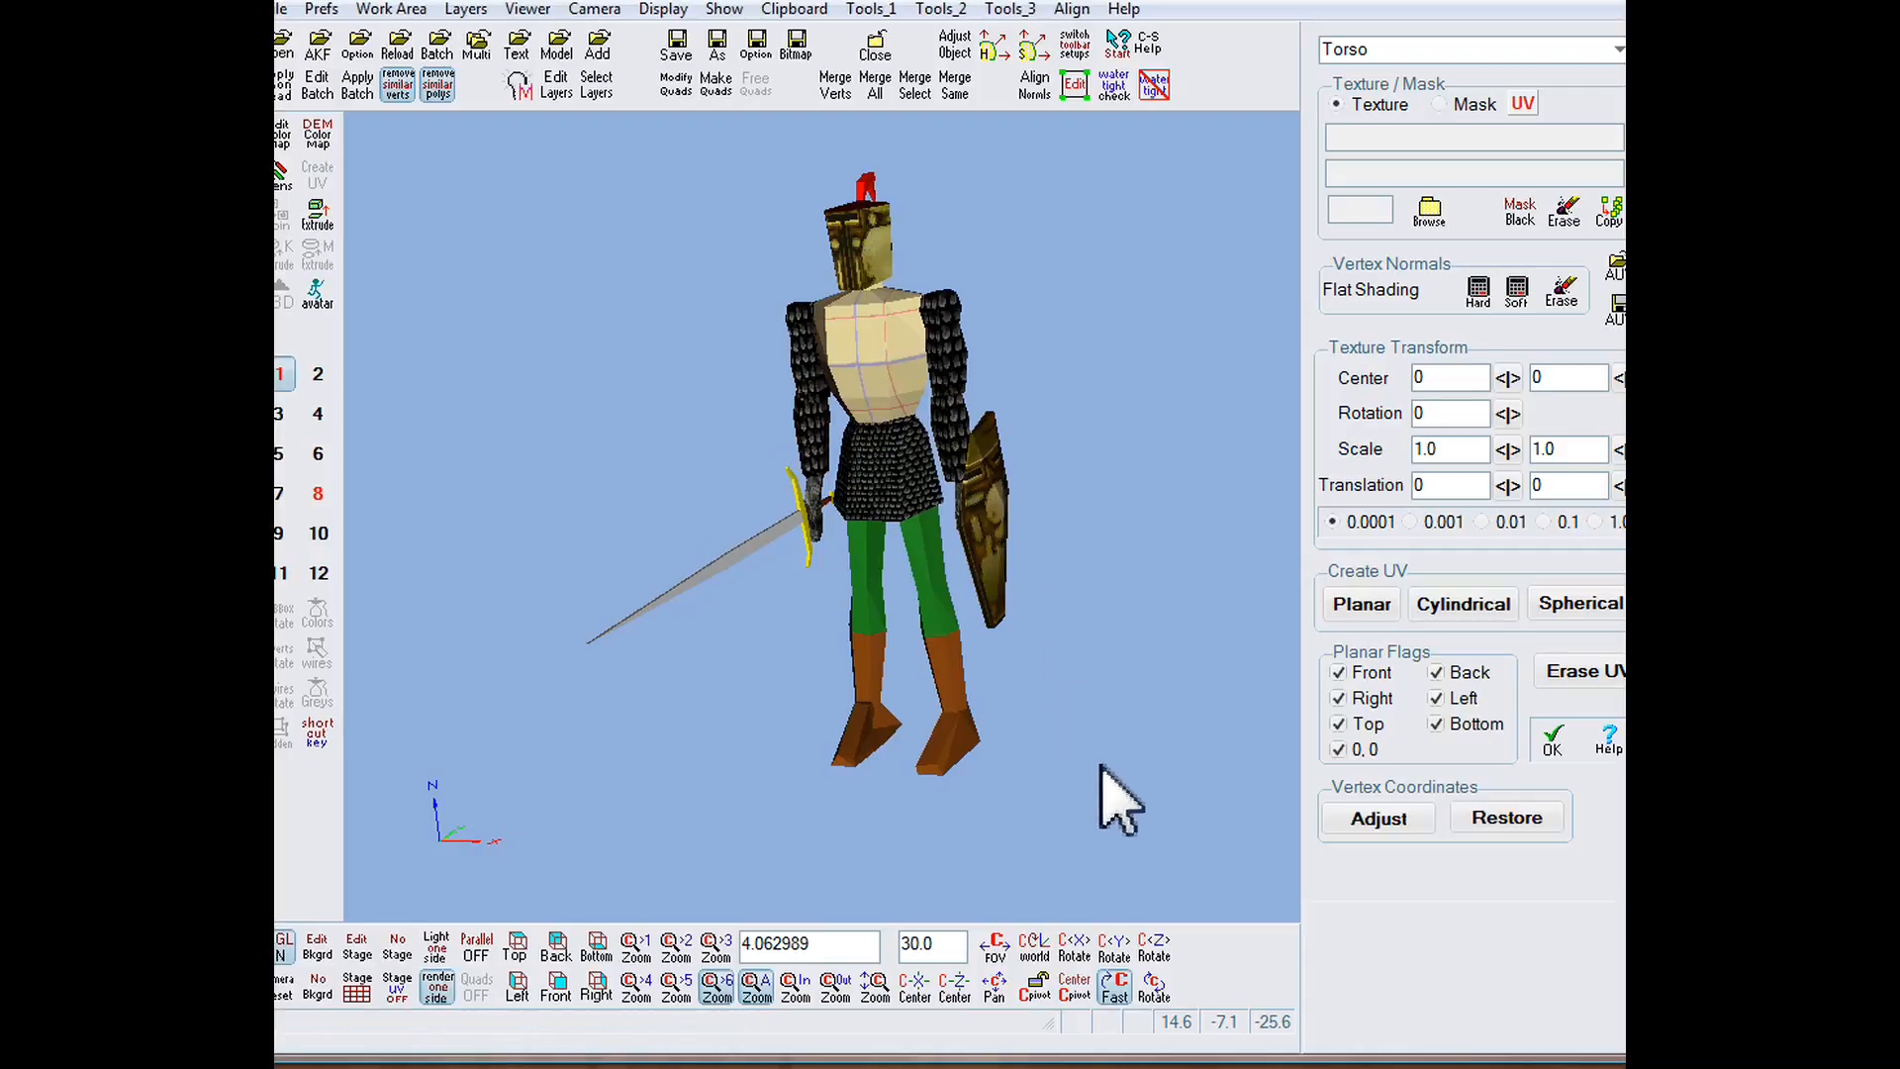
Step: View the default texture image missing.bmp and turn off Use Default Texture for the viewer
click(1257, 1066)
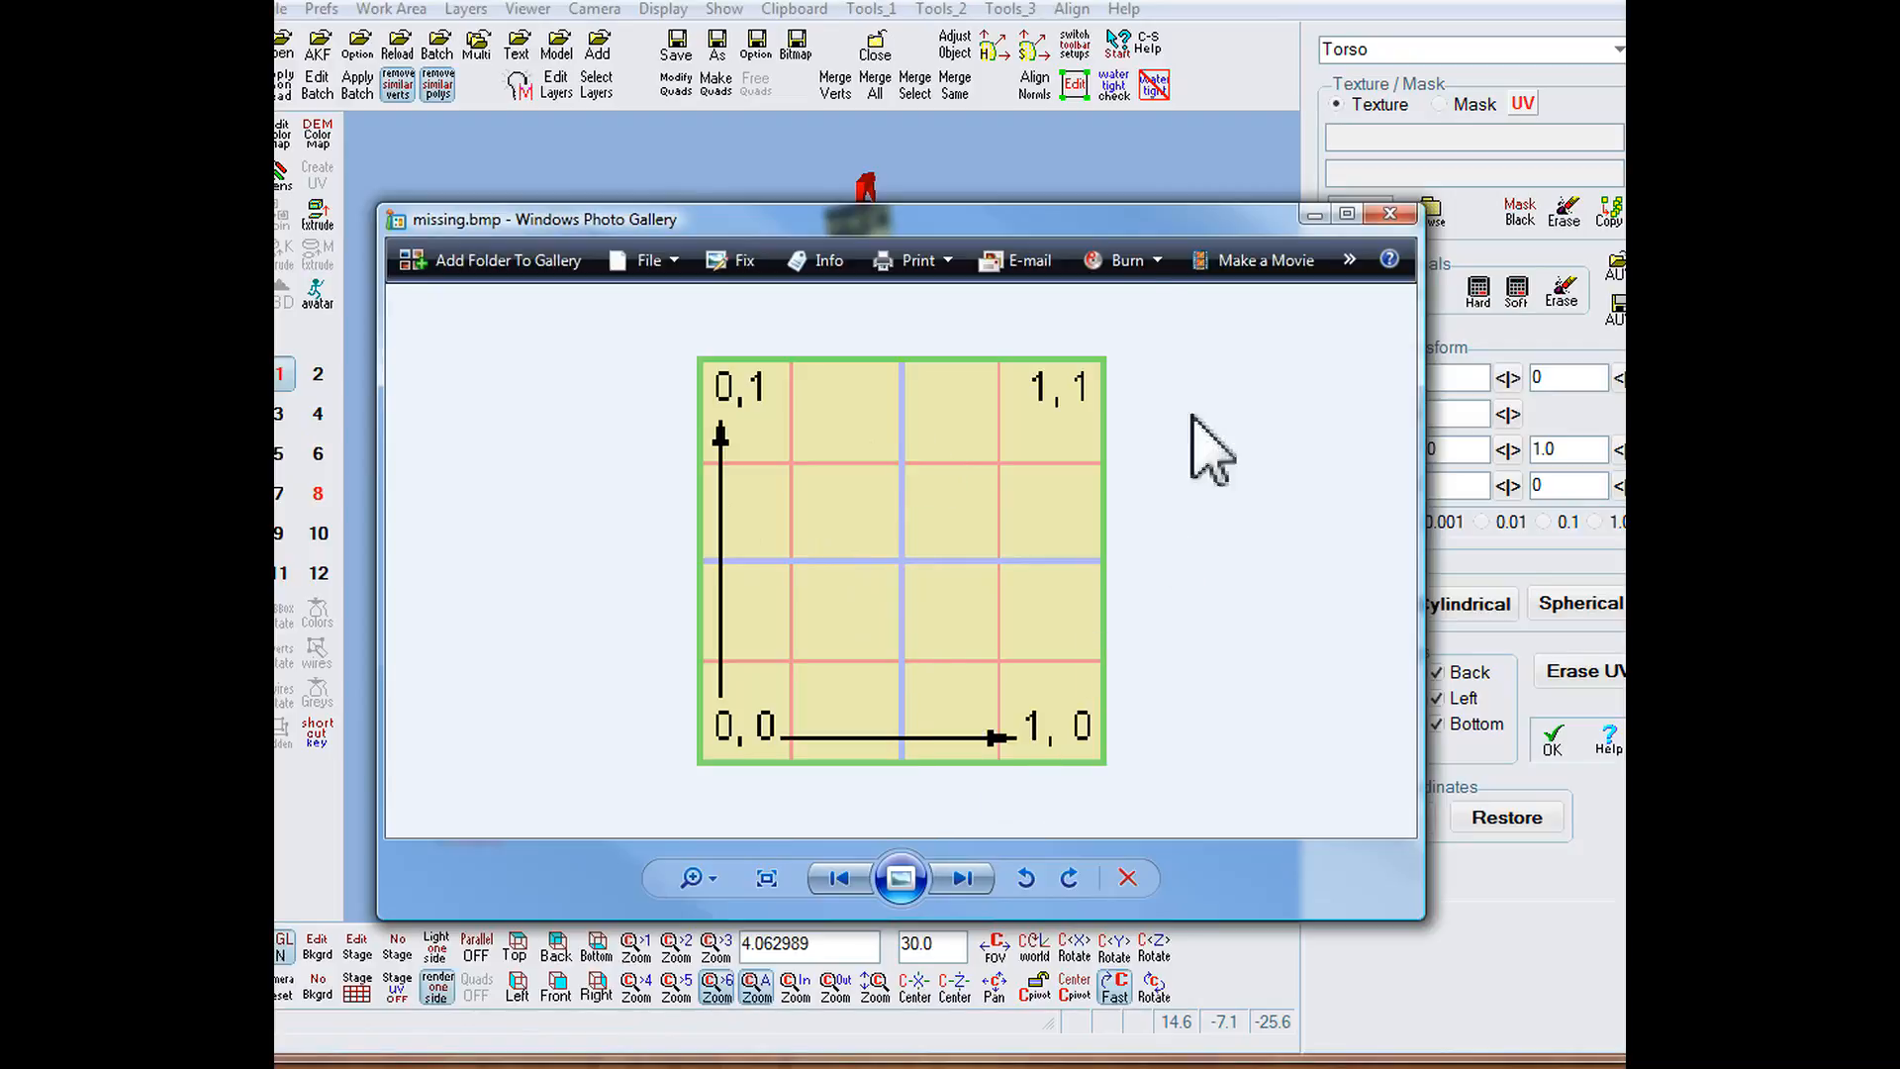
click(979, 178)
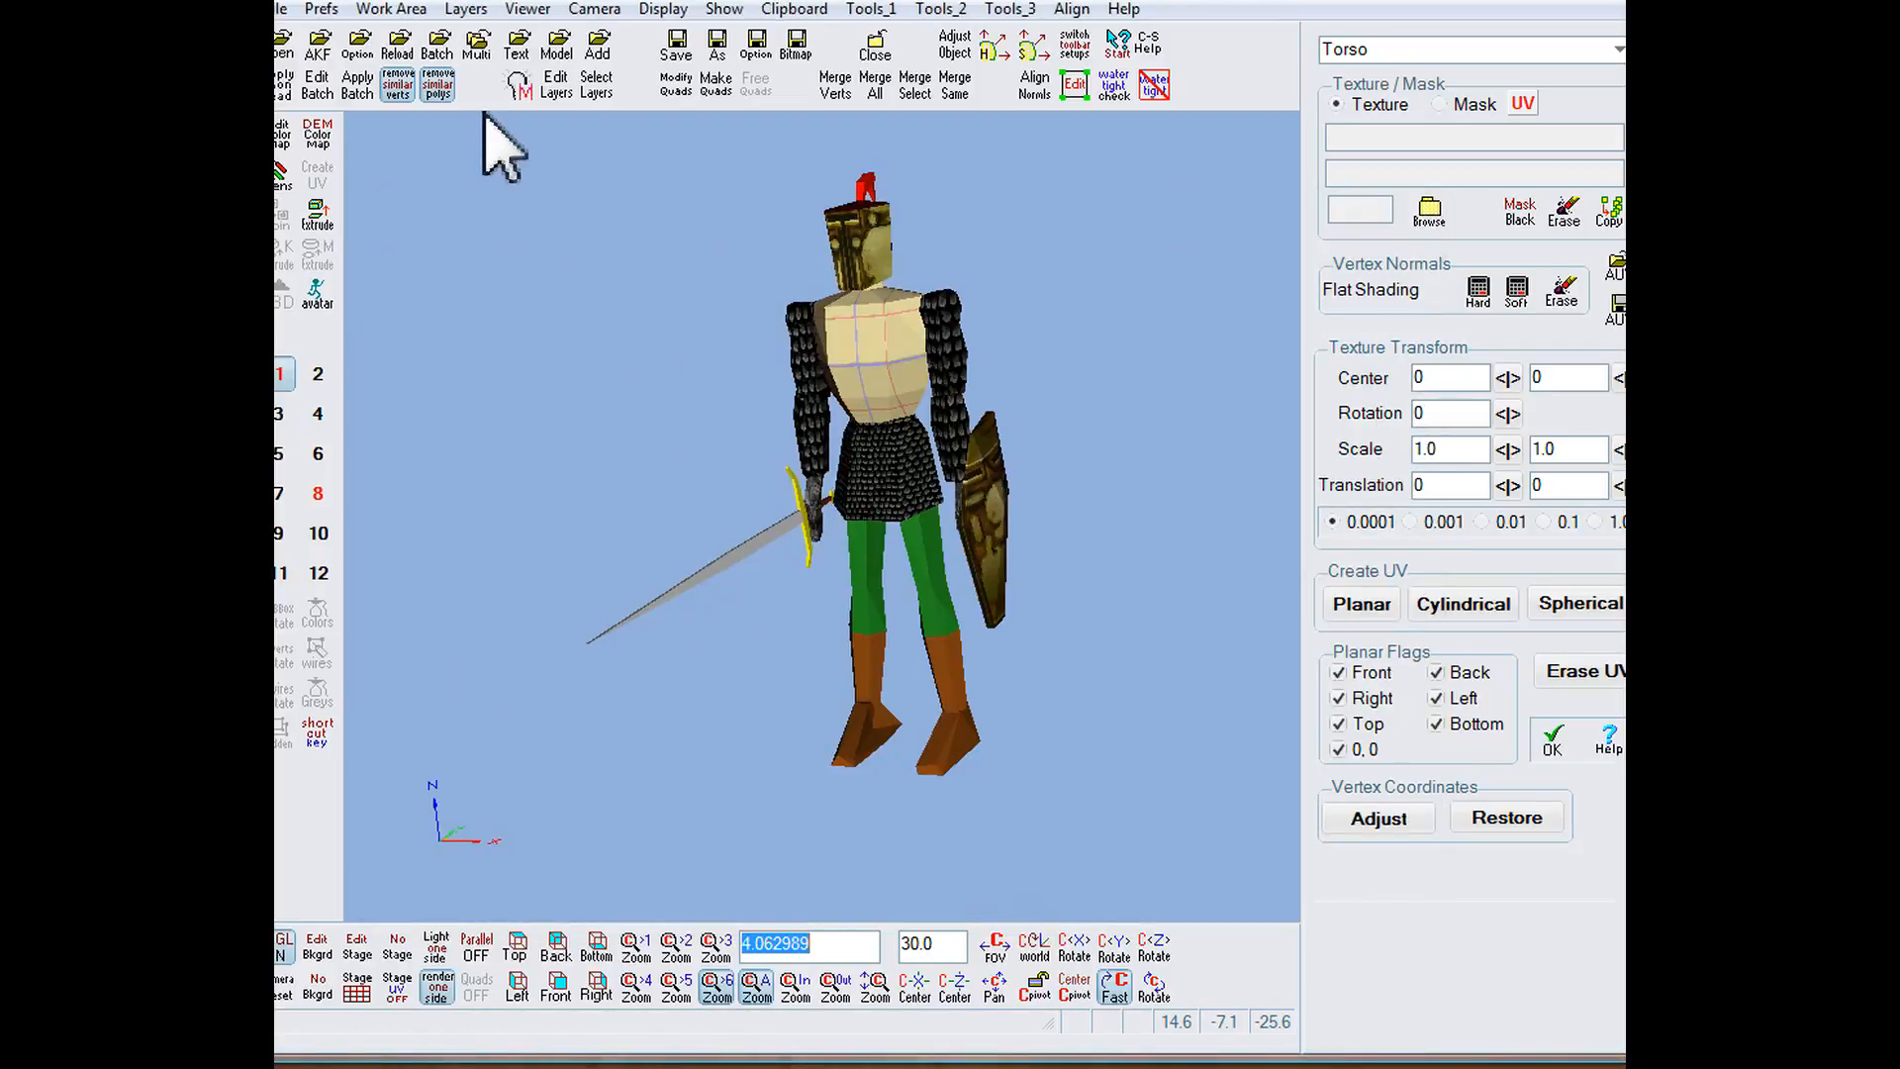
click(527, 9)
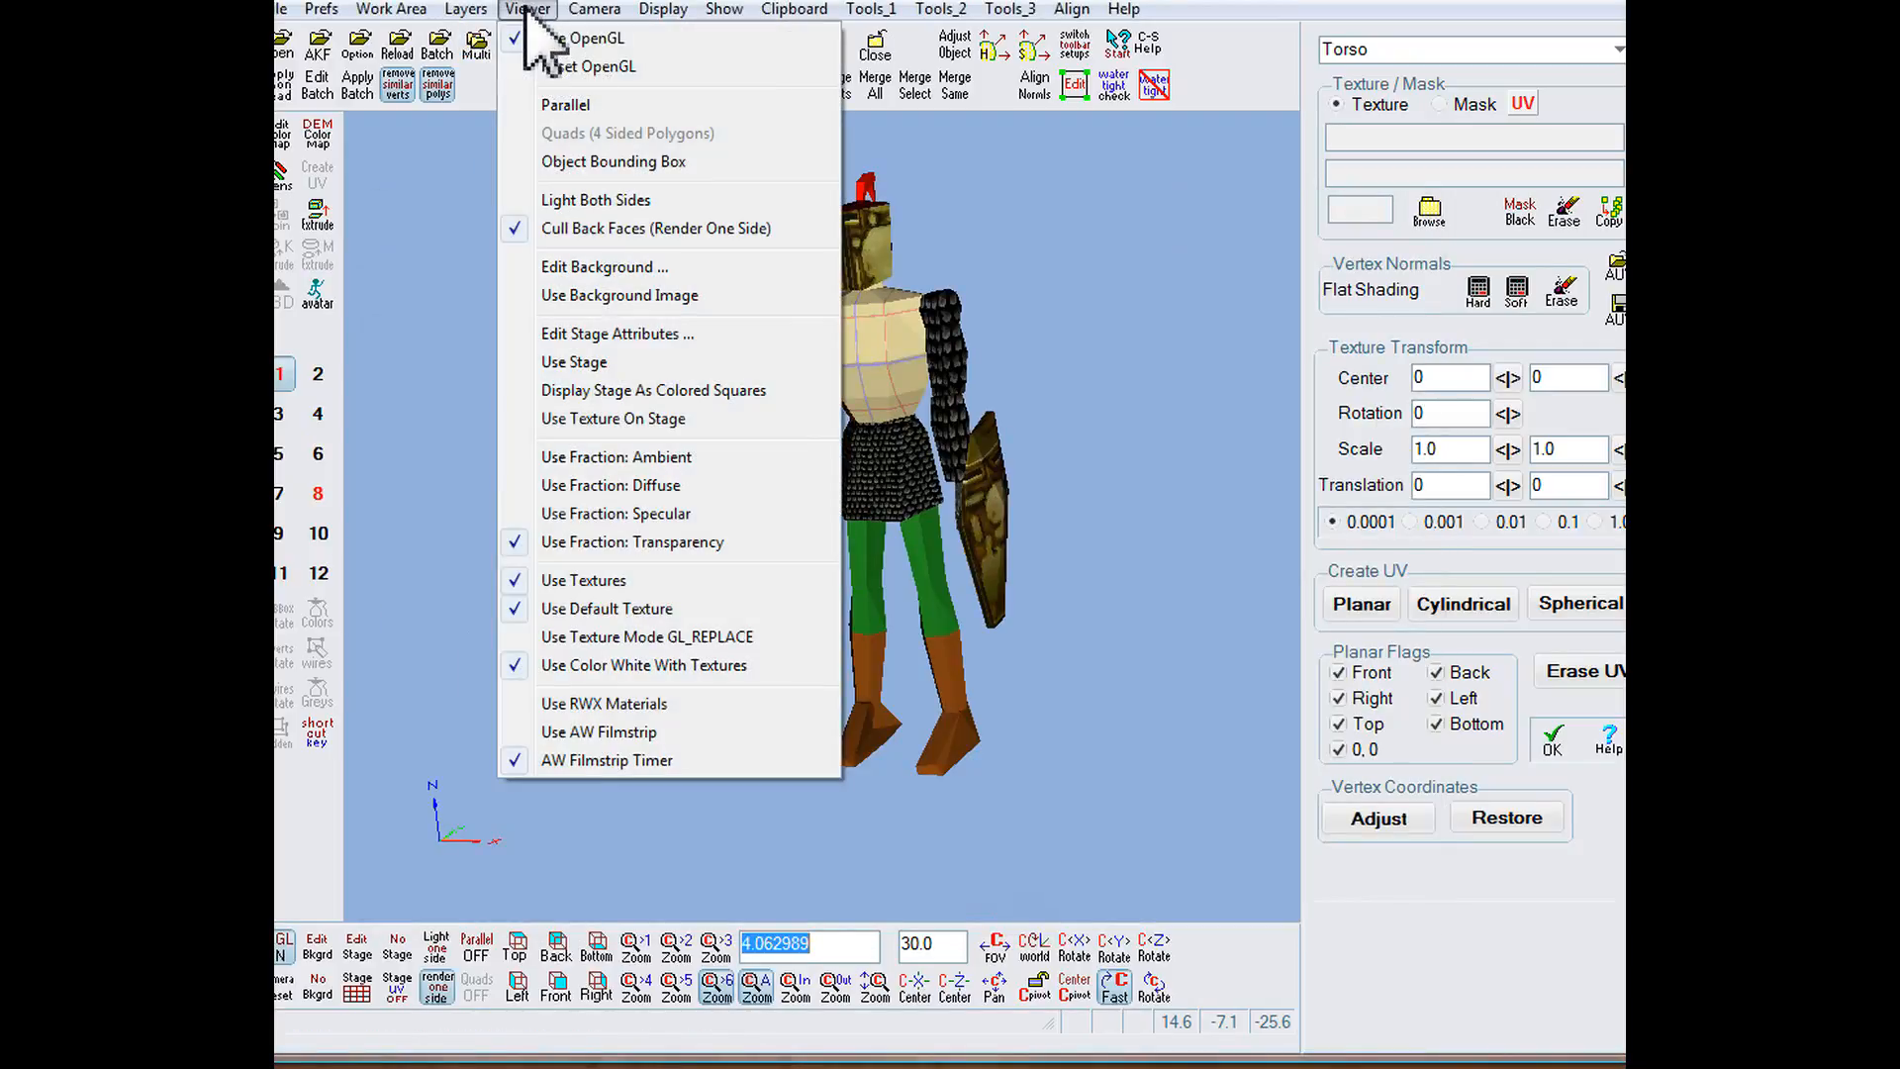
click(513, 612)
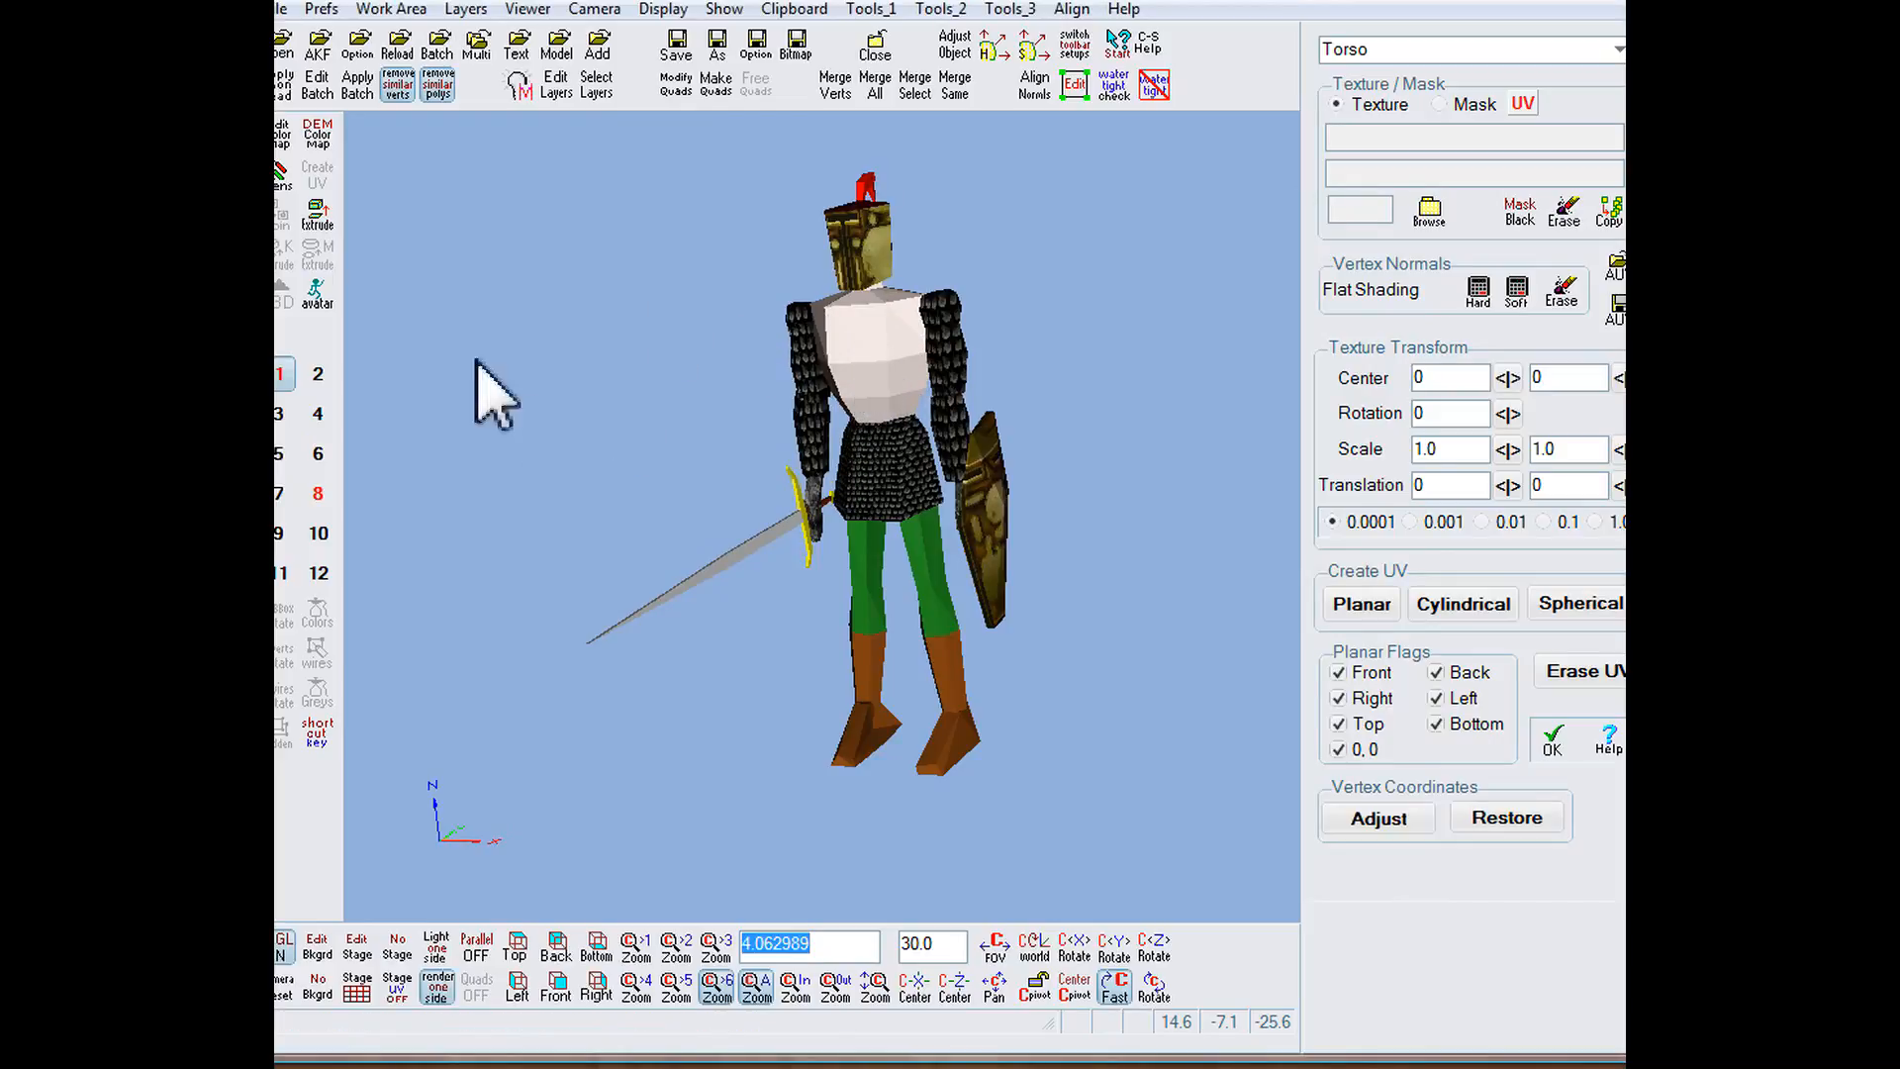
Step: Erase the Torso's chain2.jpg texture from the knight in work area 8 and reload the model file
click(317, 495)
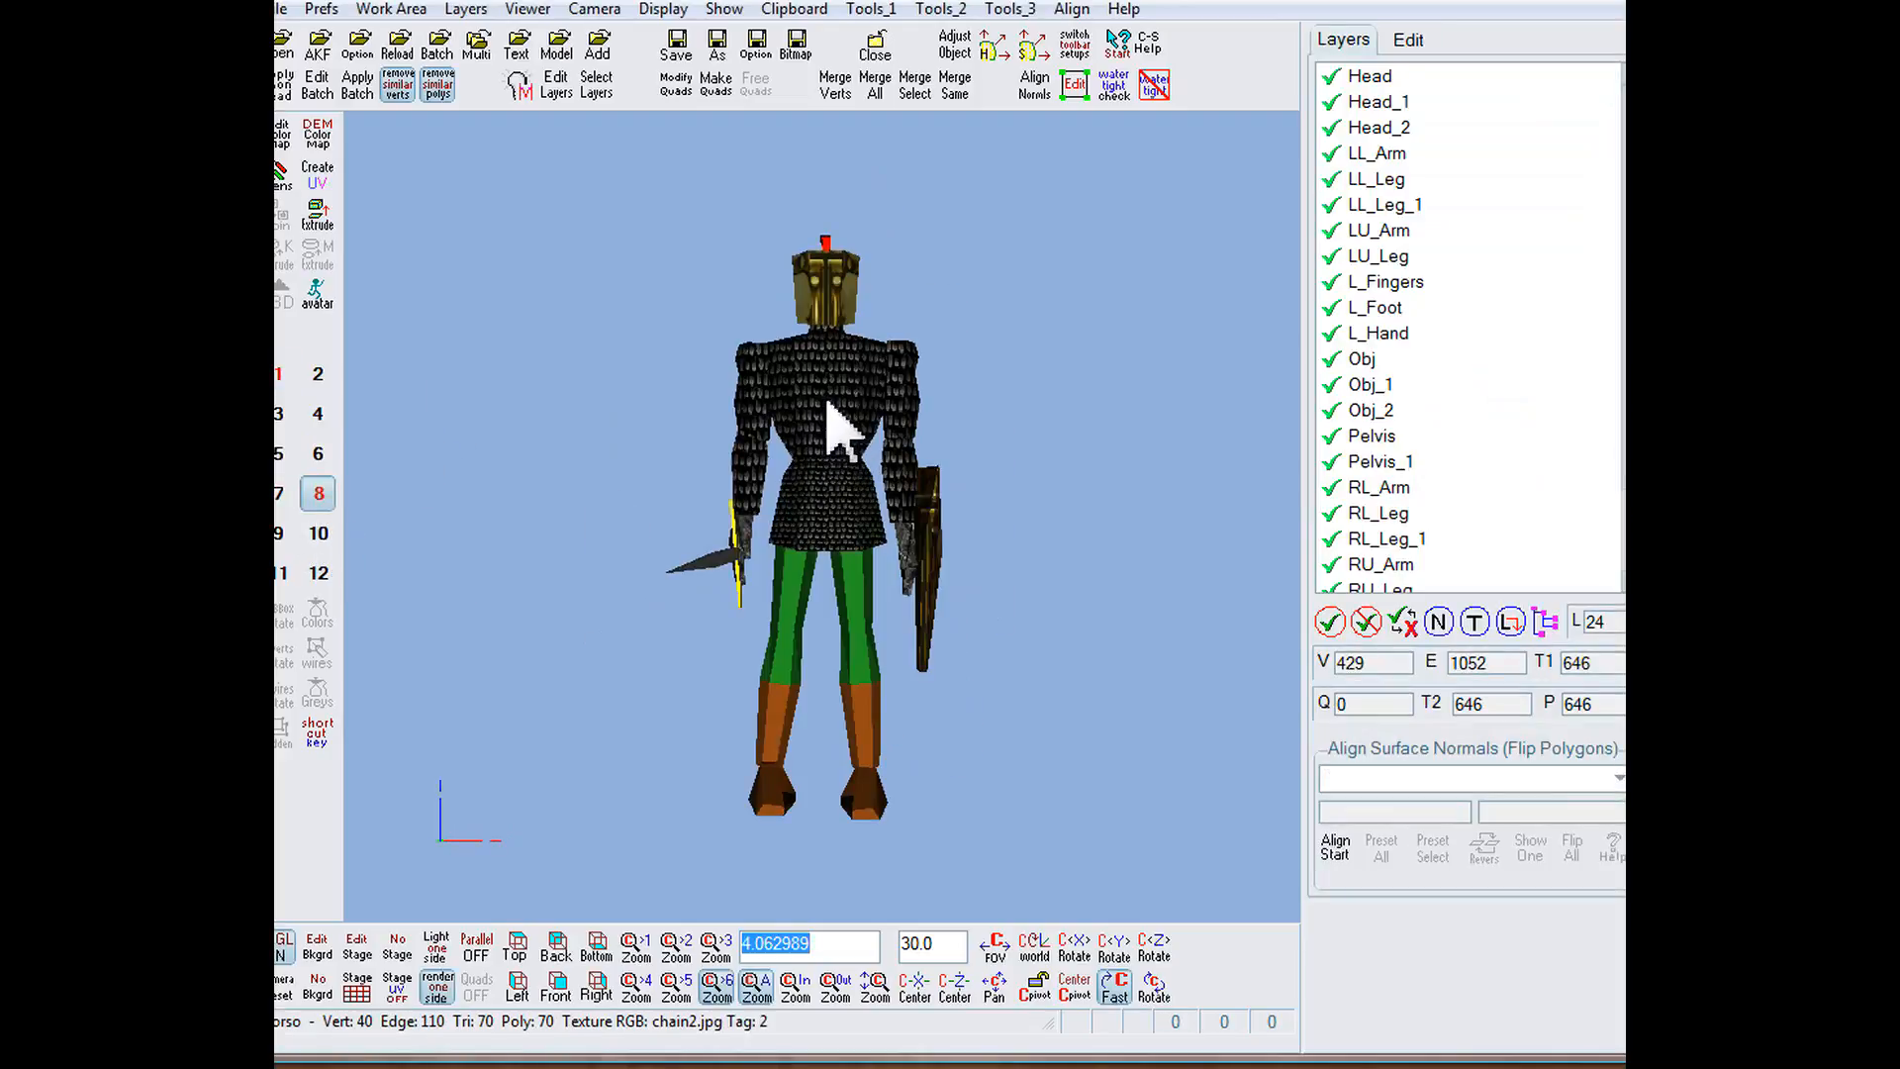
click(518, 87)
click(833, 376)
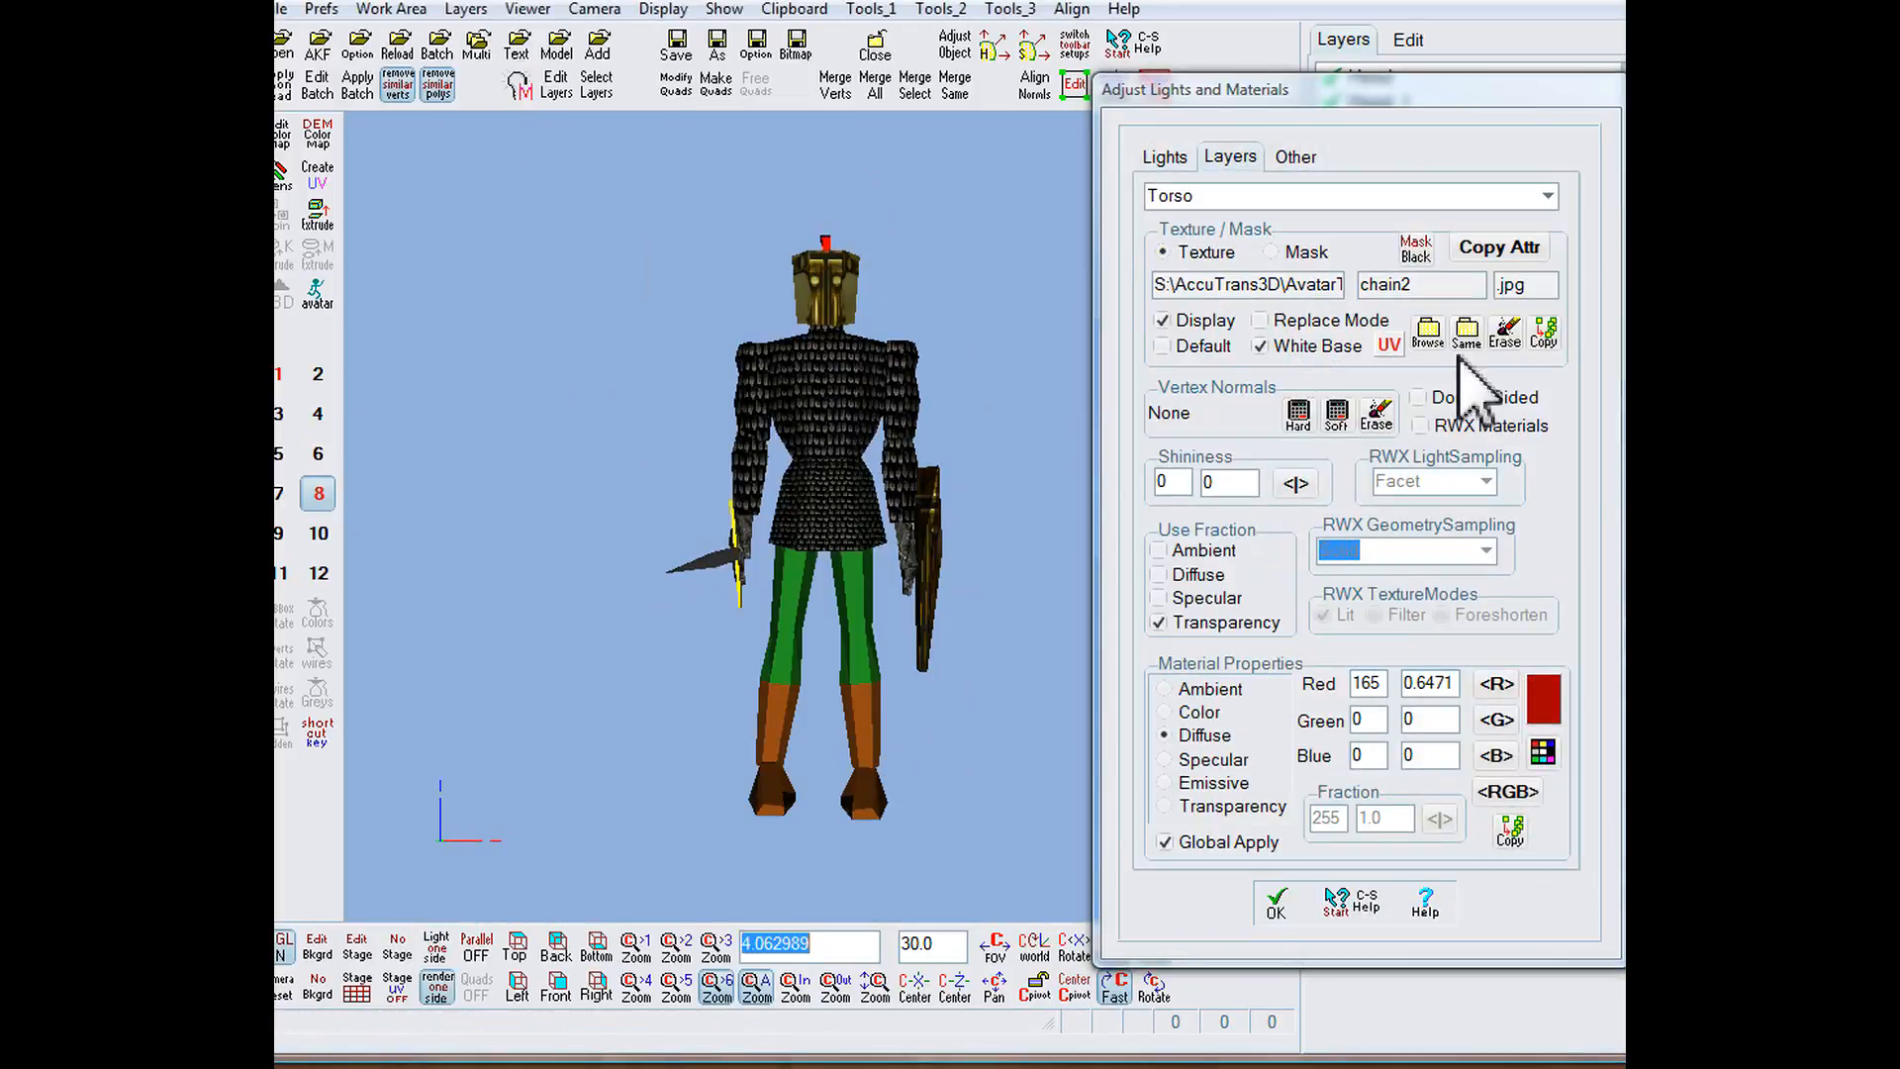
click(1505, 335)
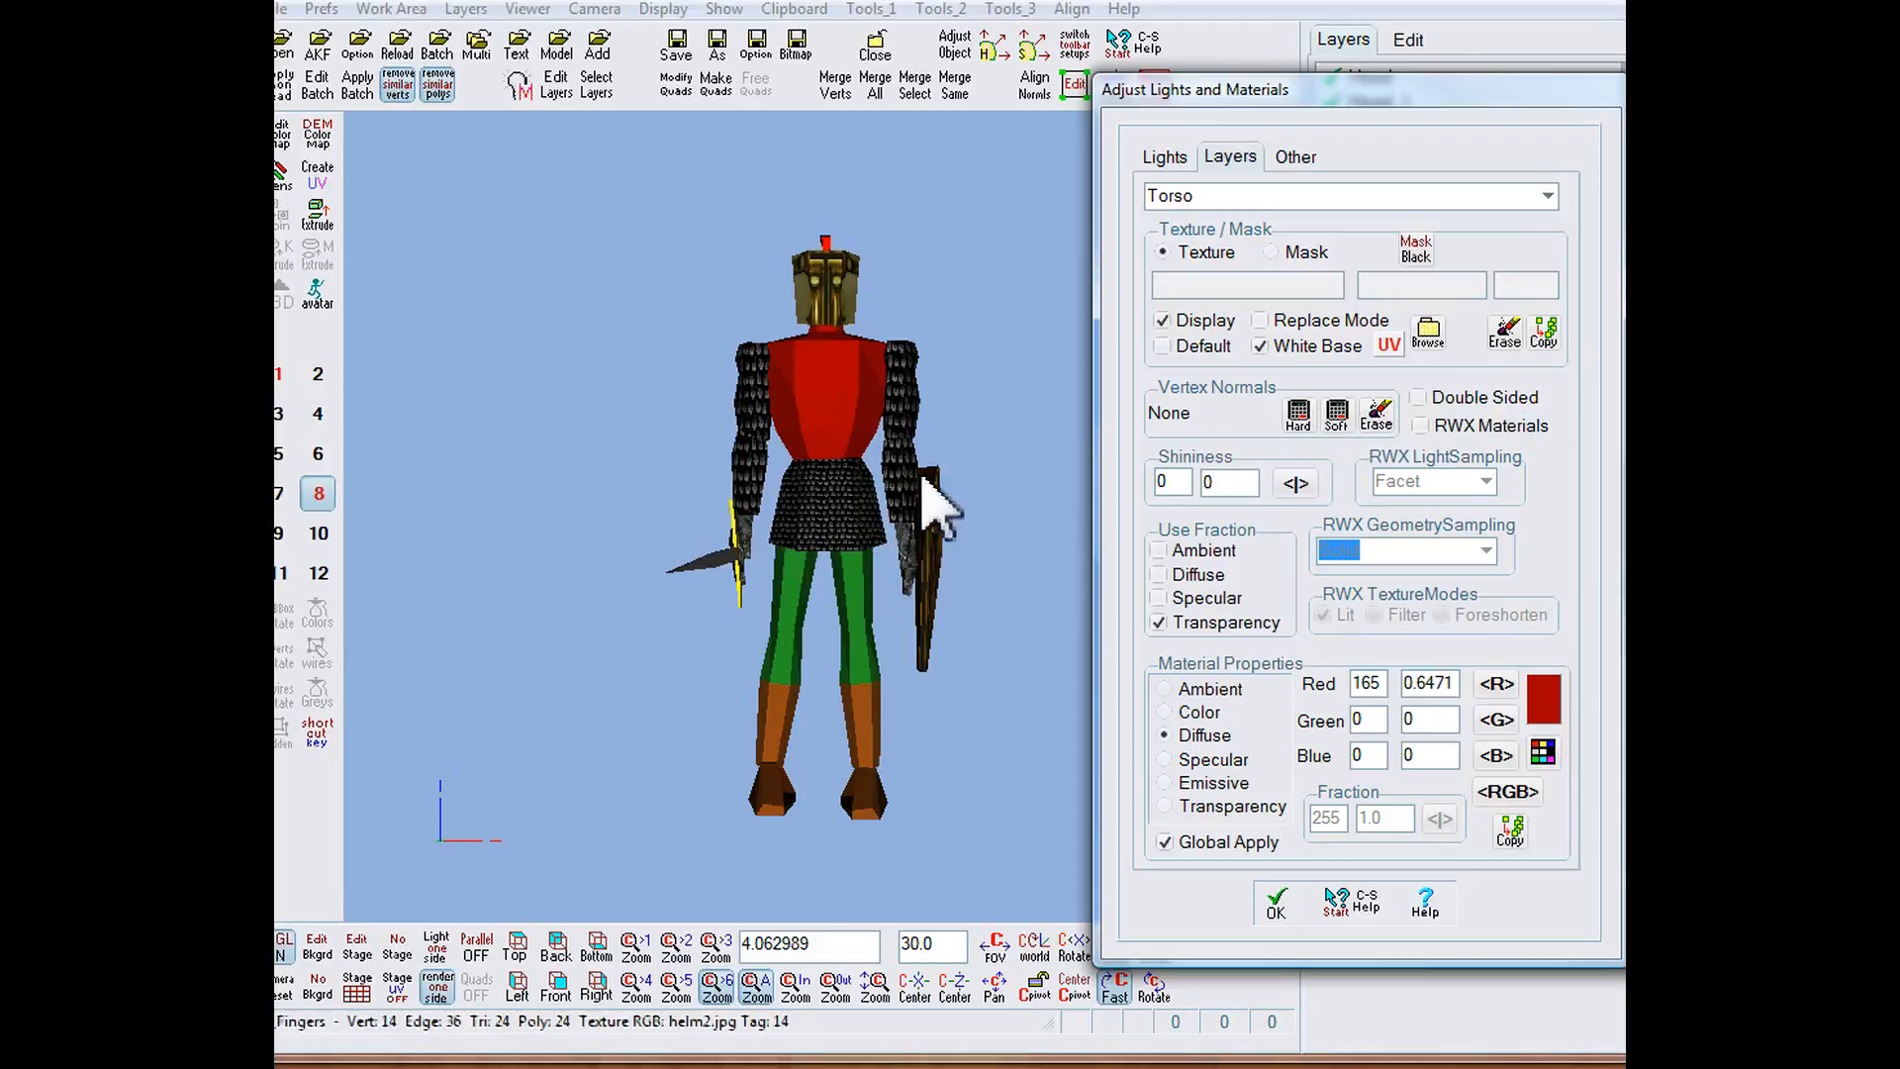
click(1276, 902)
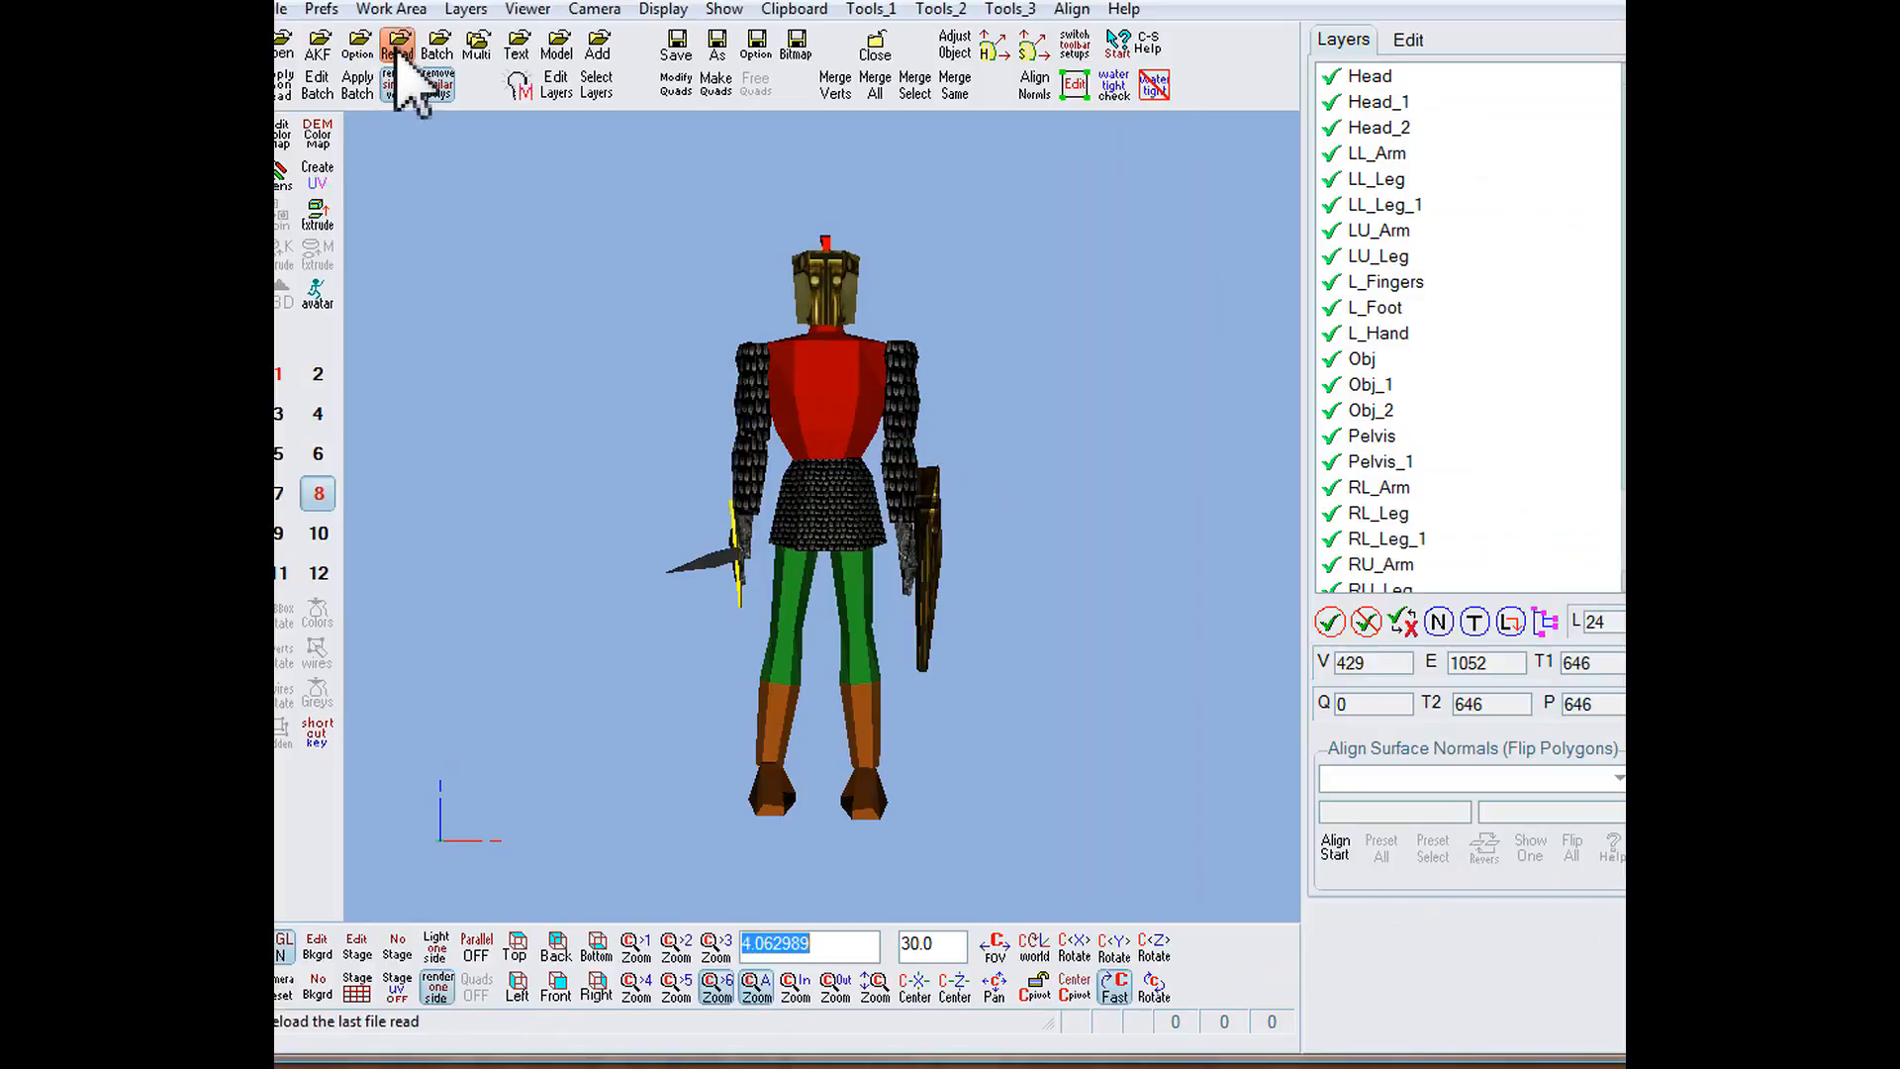
click(396, 49)
click(383, 158)
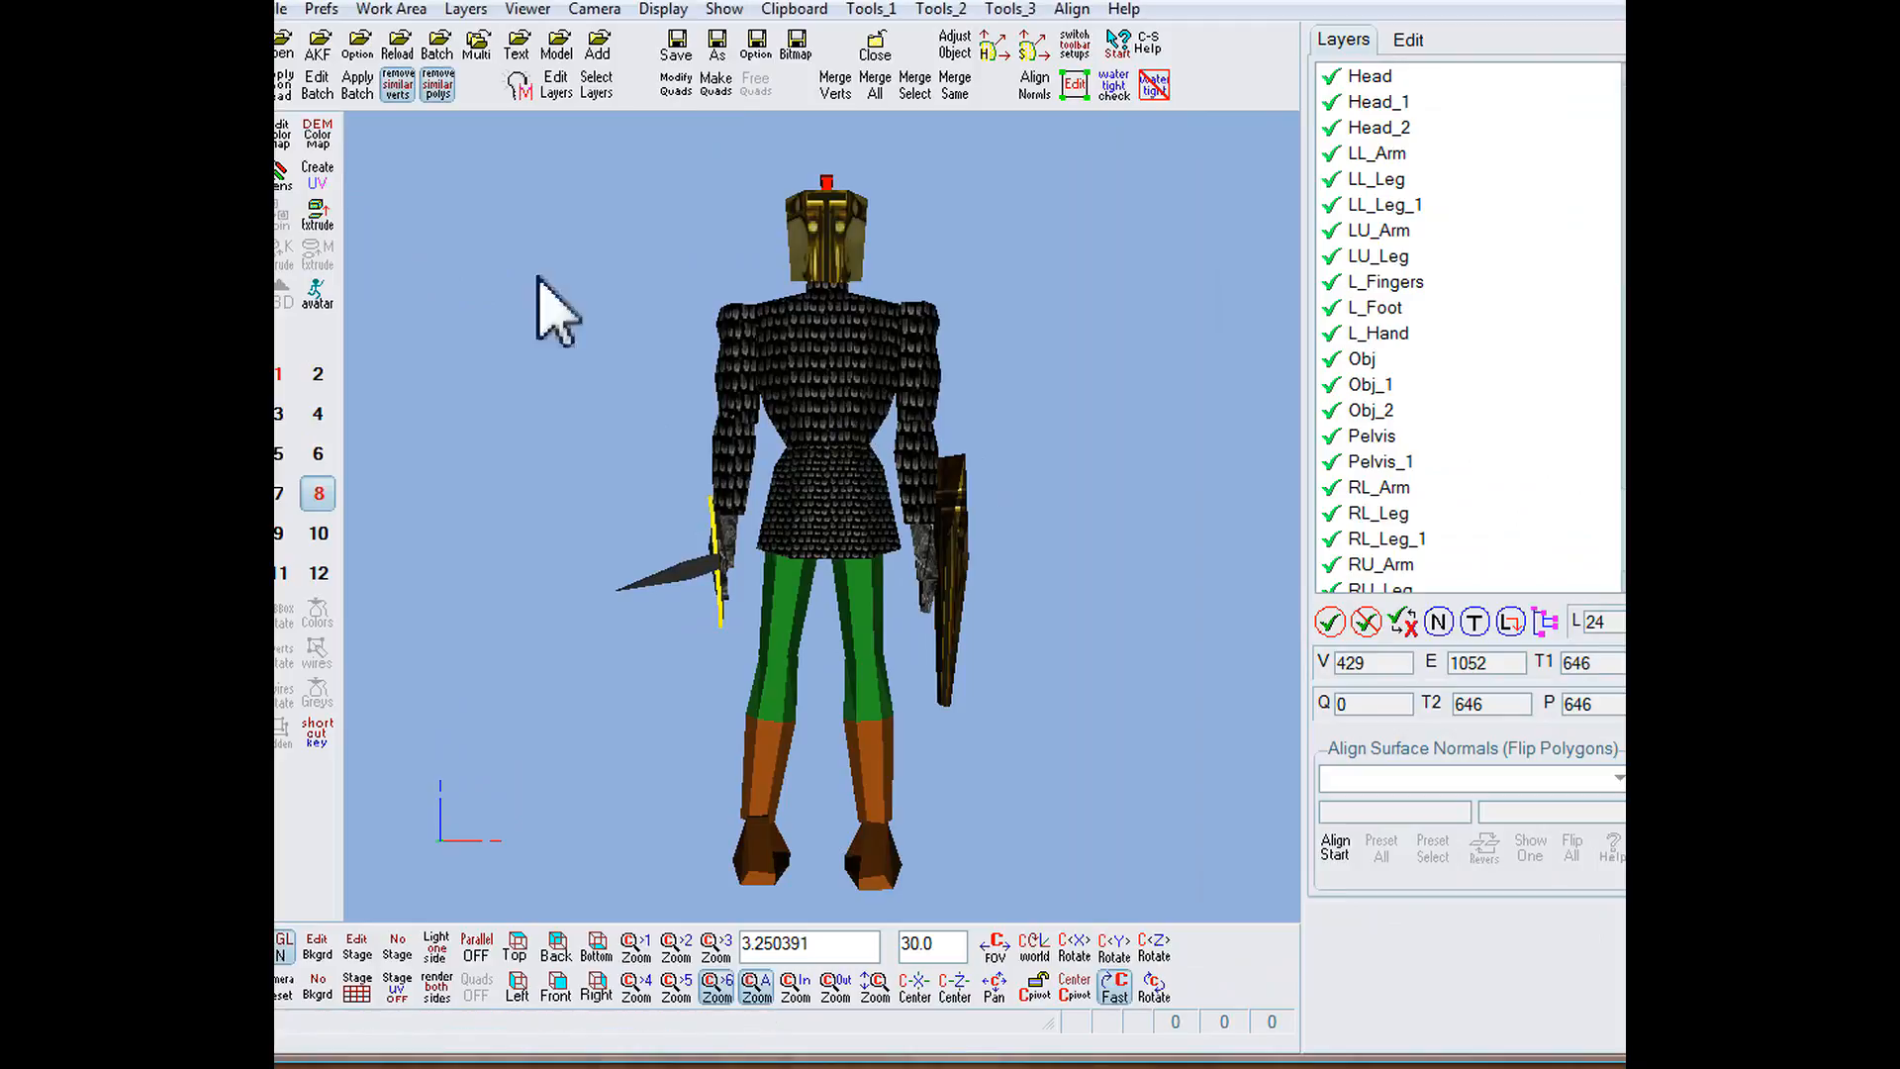
Step: Turn off Use Color White With Textures, examine the torso's texture up close, and turn the option back on
click(522, 14)
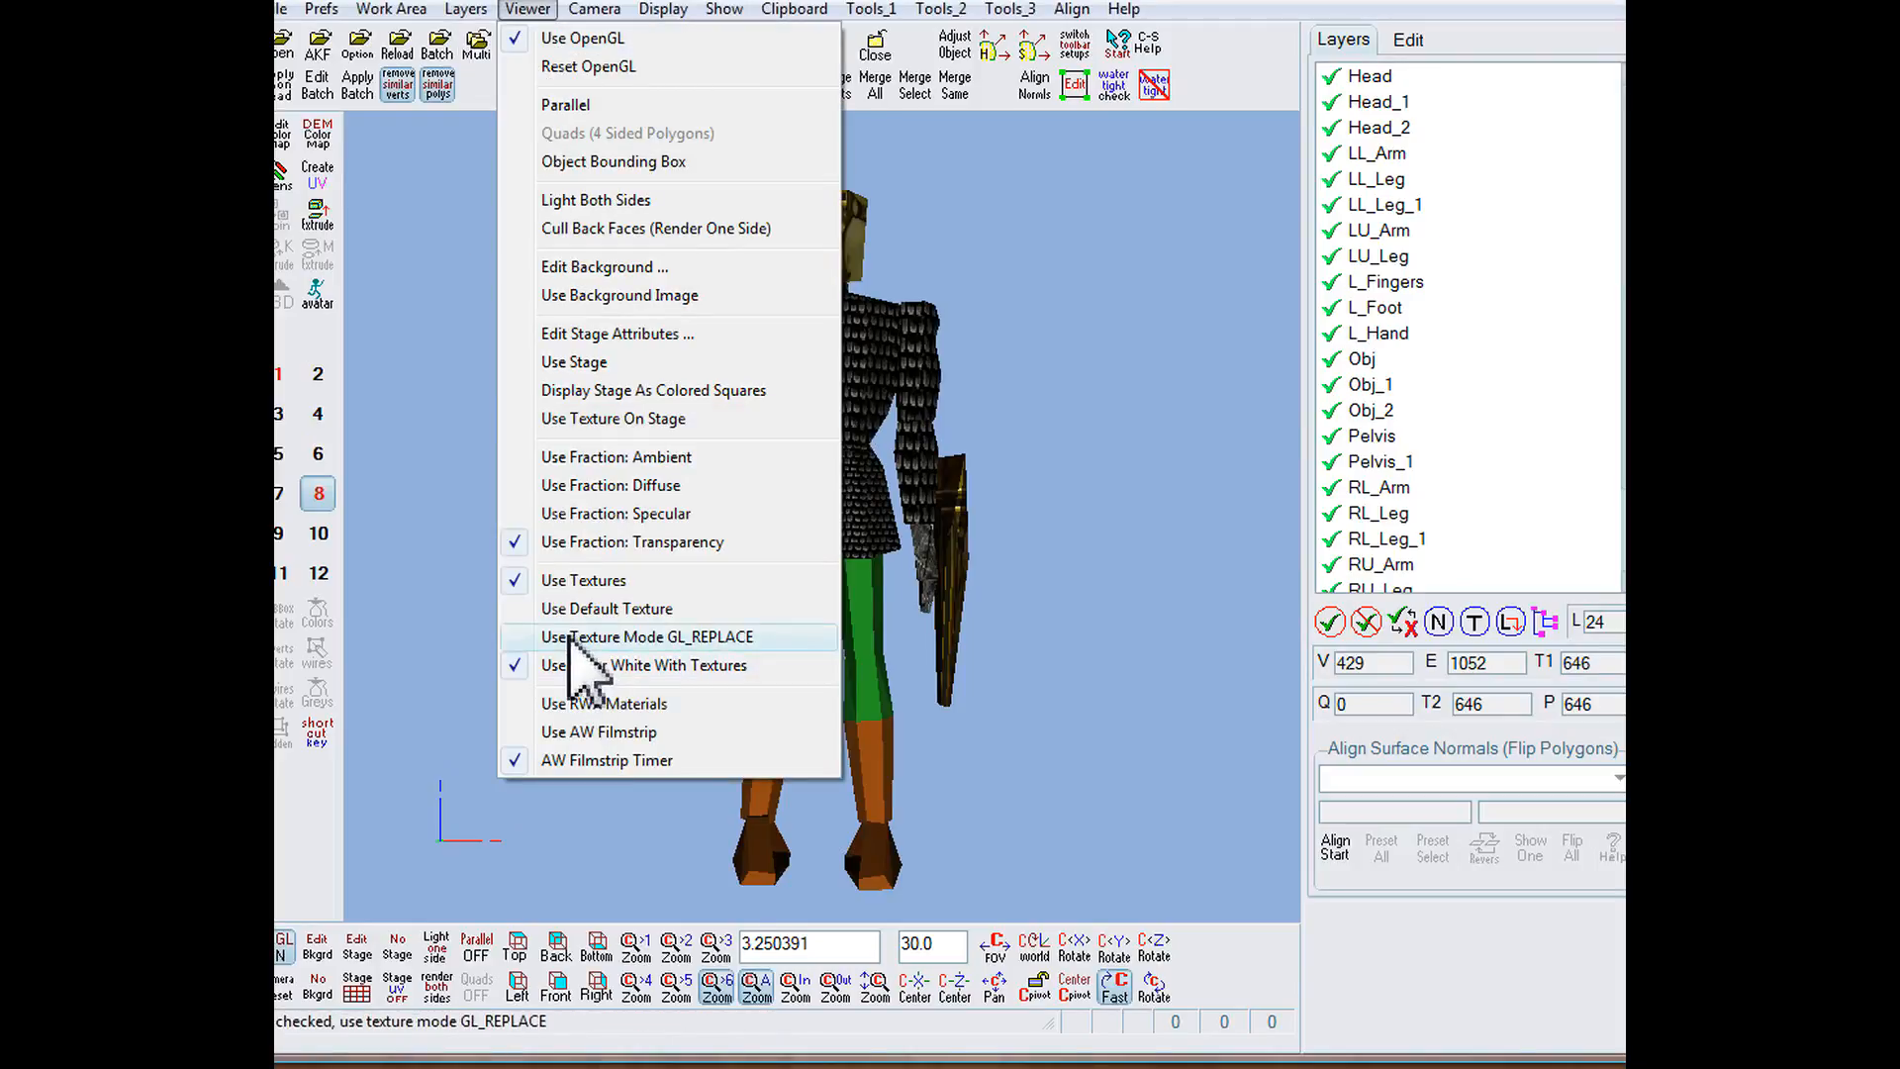
click(513, 669)
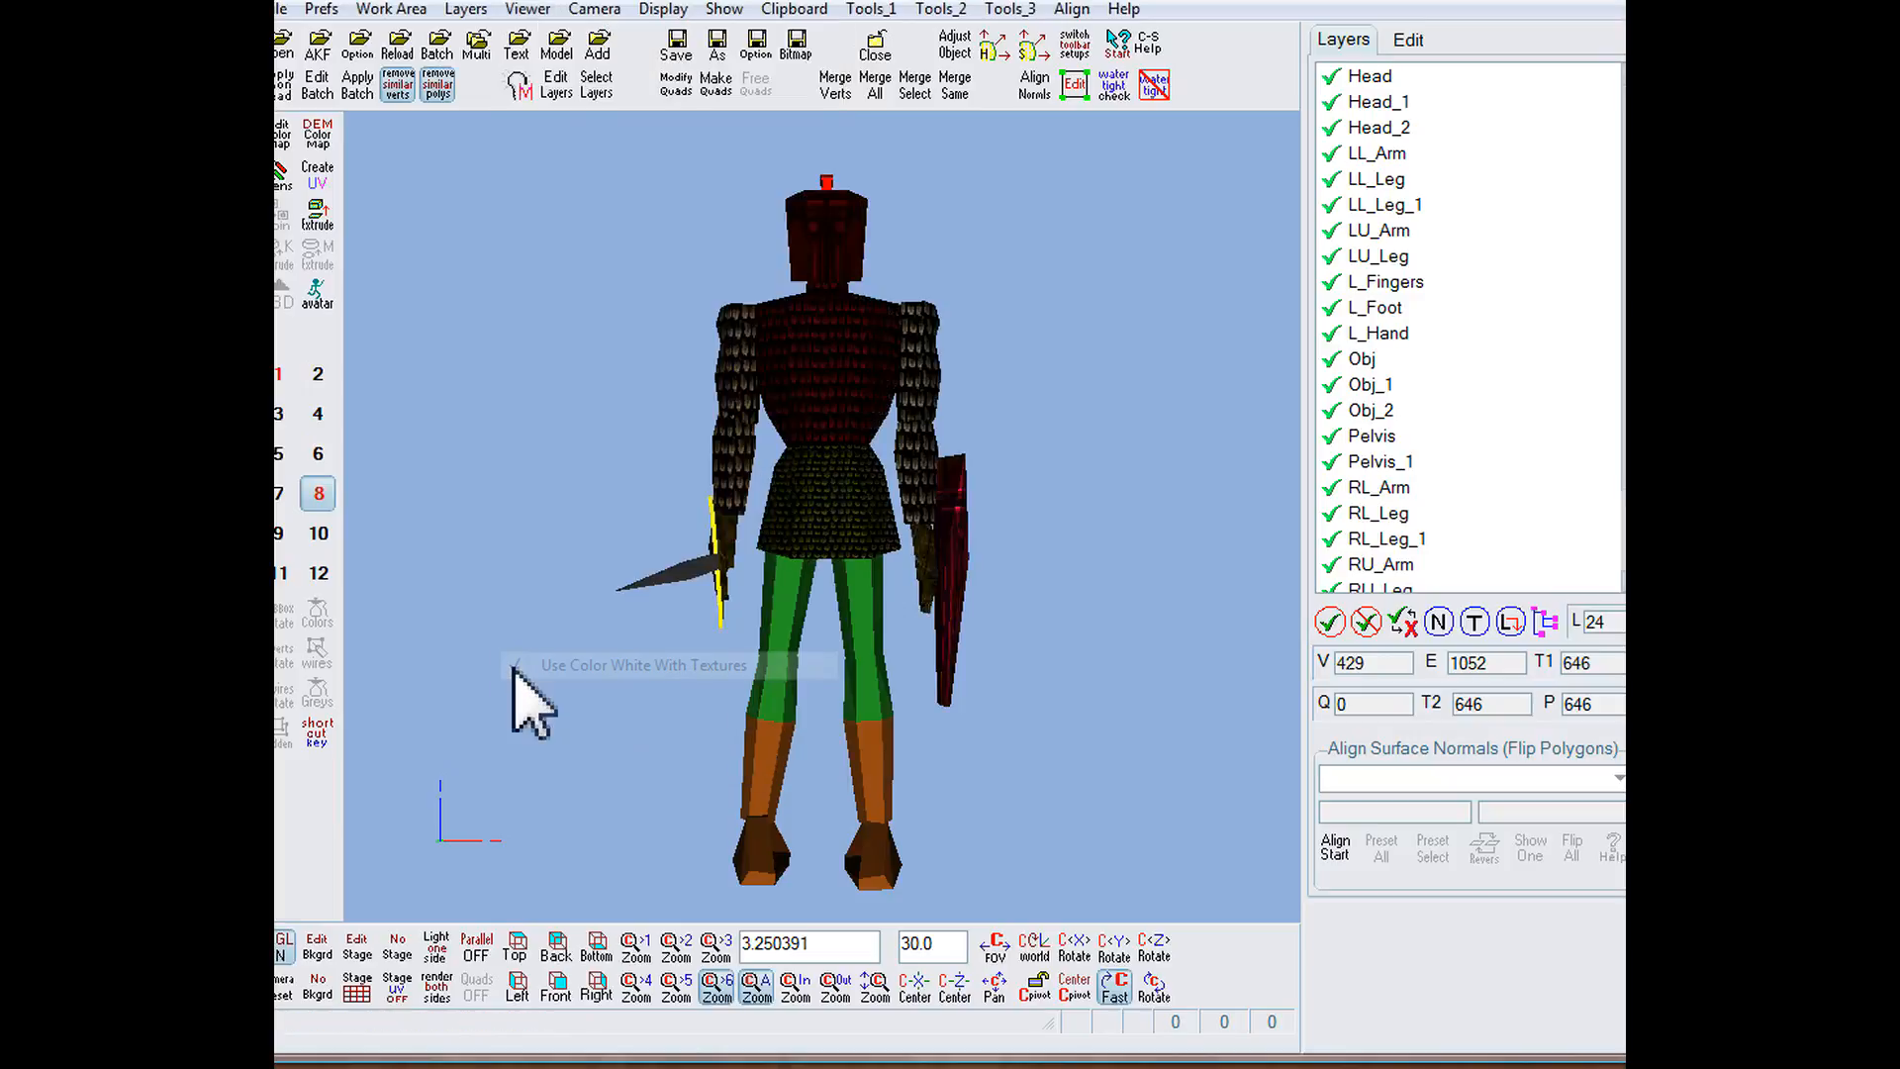
scroll(798, 380, up, 2)
scroll(798, 380, up, 3)
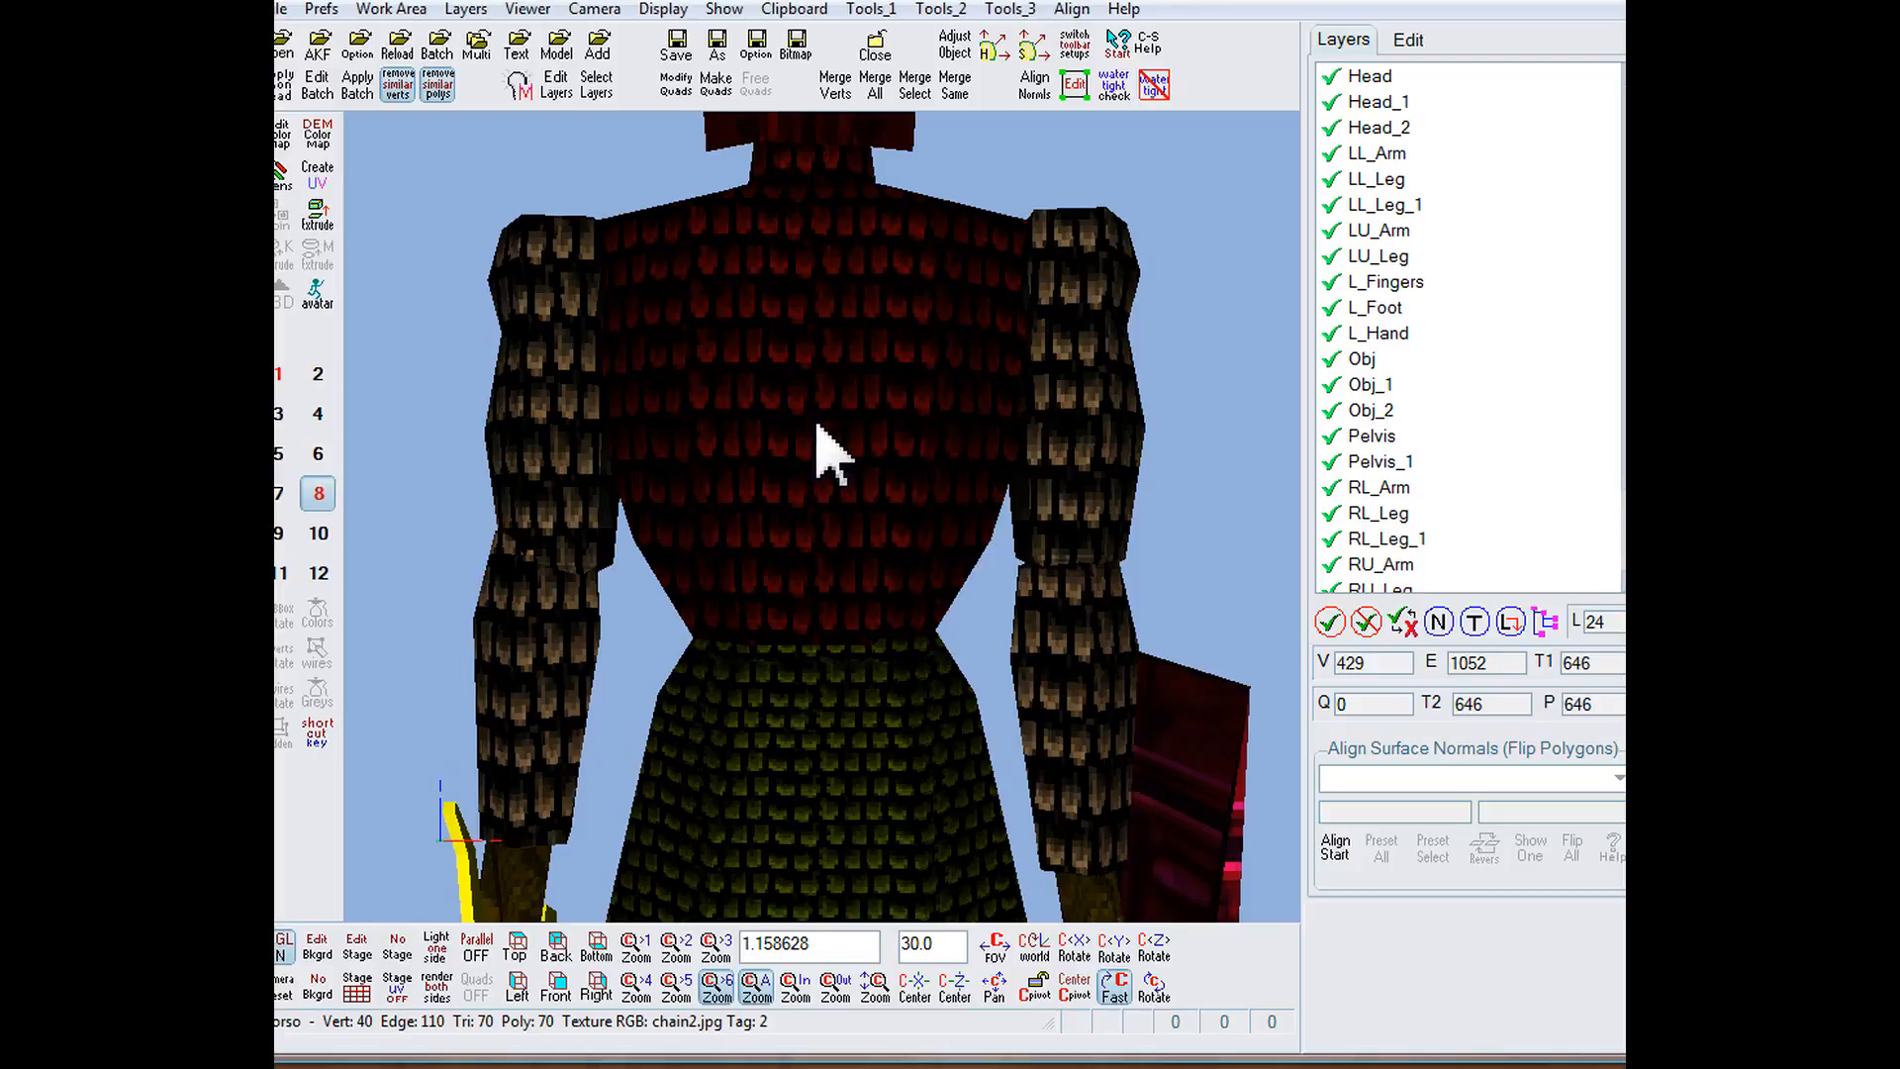
click(527, 10)
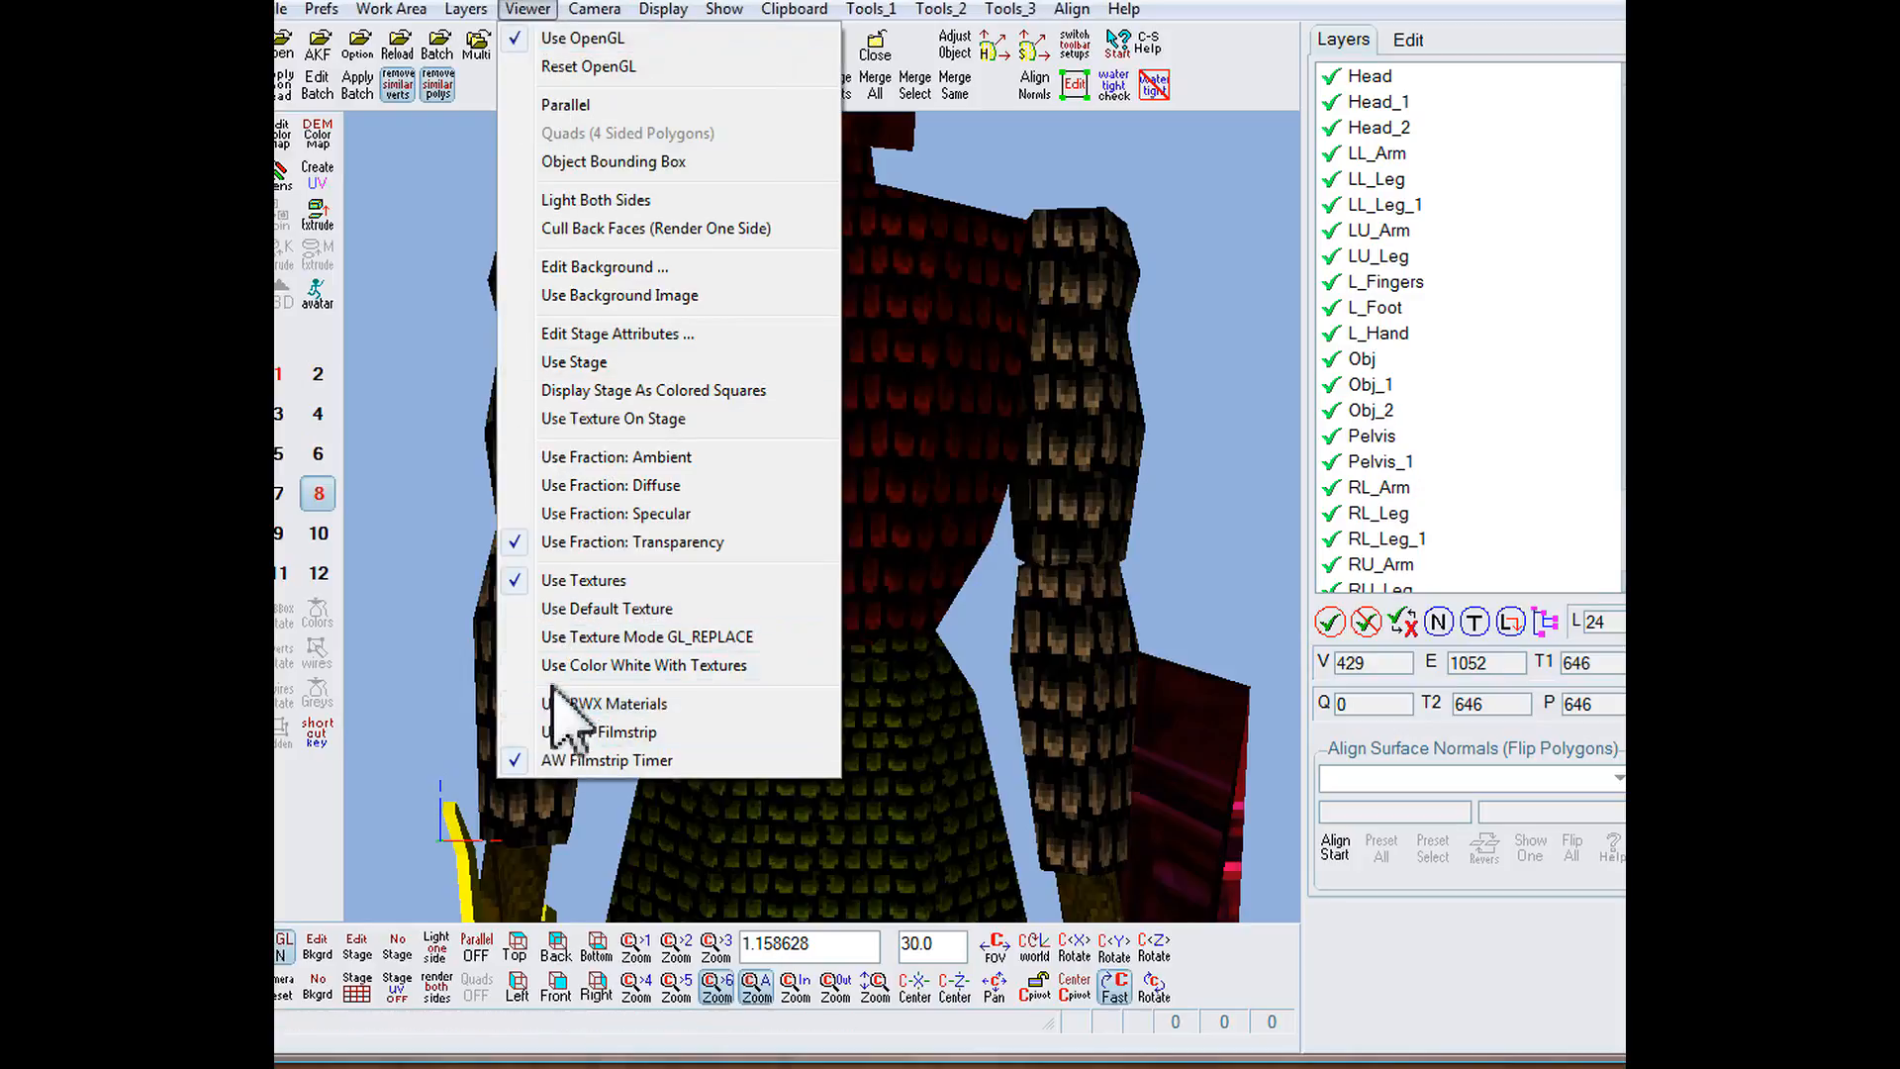
click(543, 667)
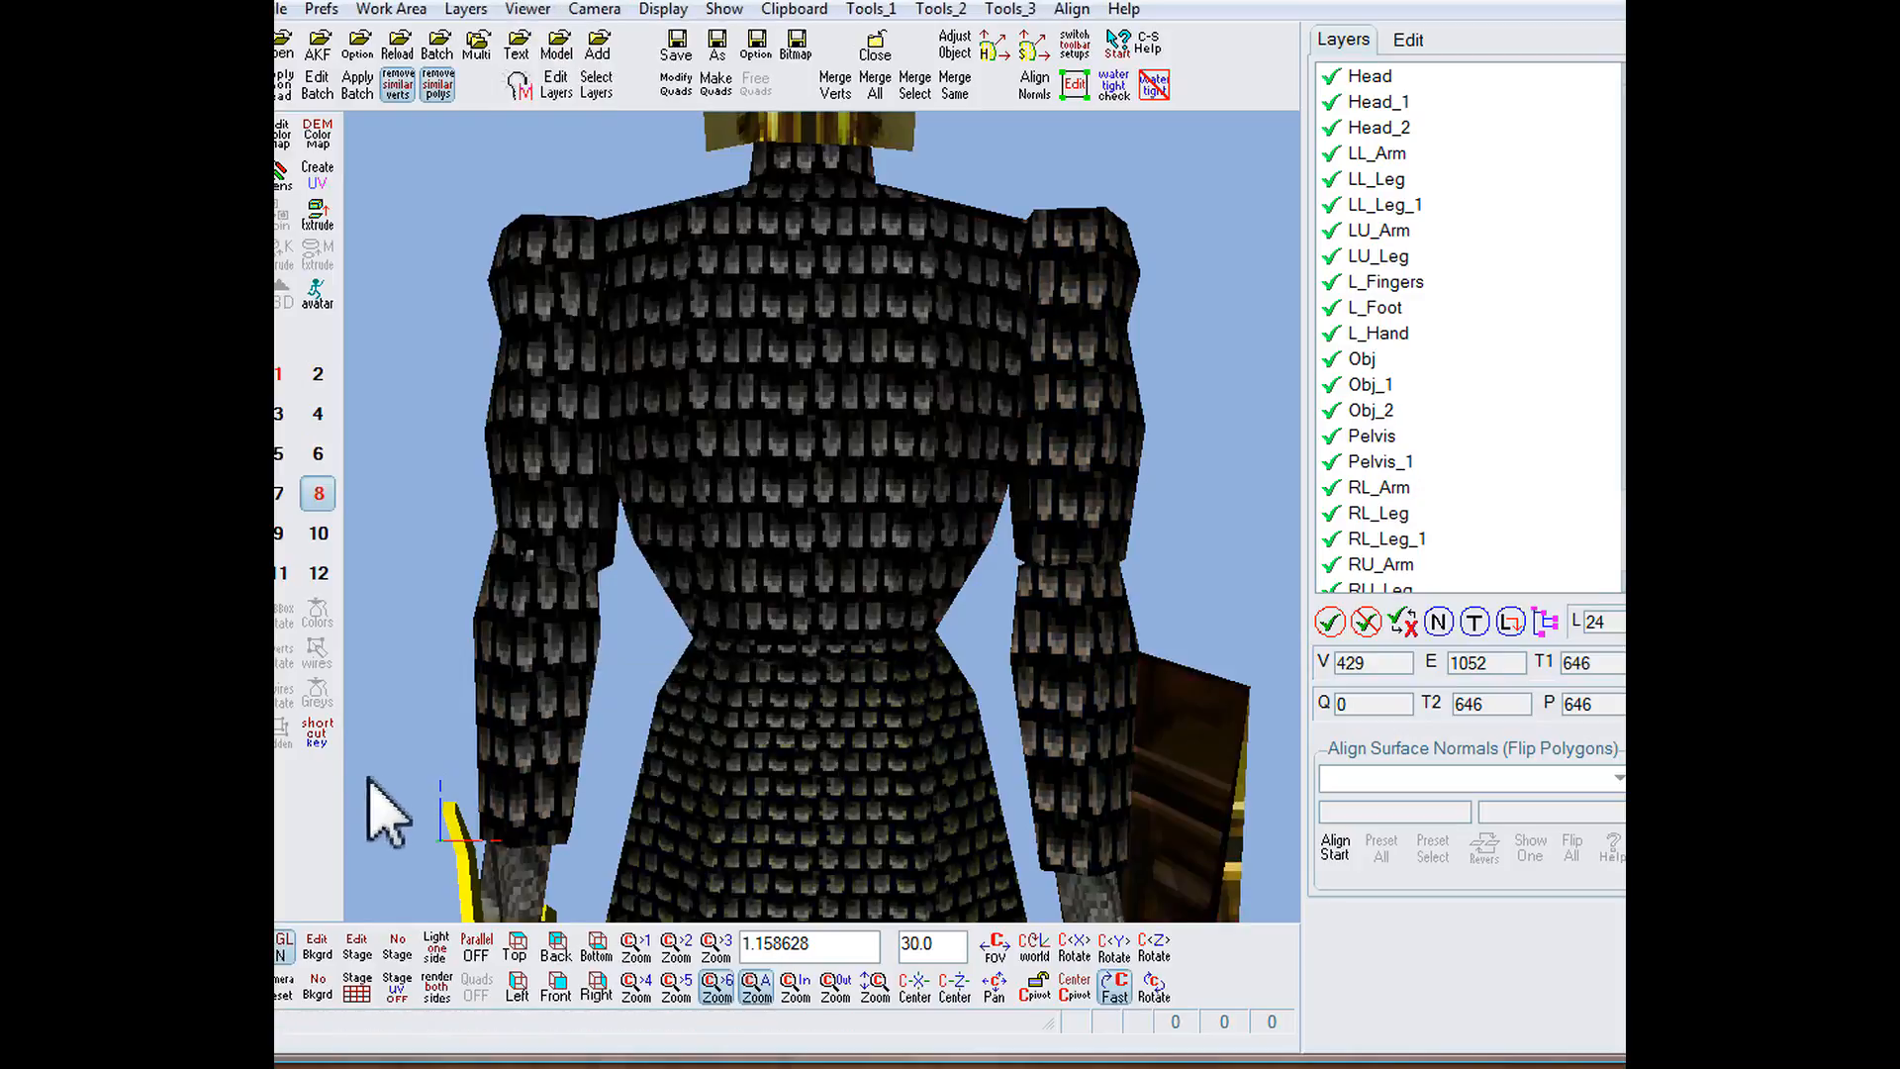
Step: Inspect the textured knight from its shield side
scroll(789, 411, down, 5)
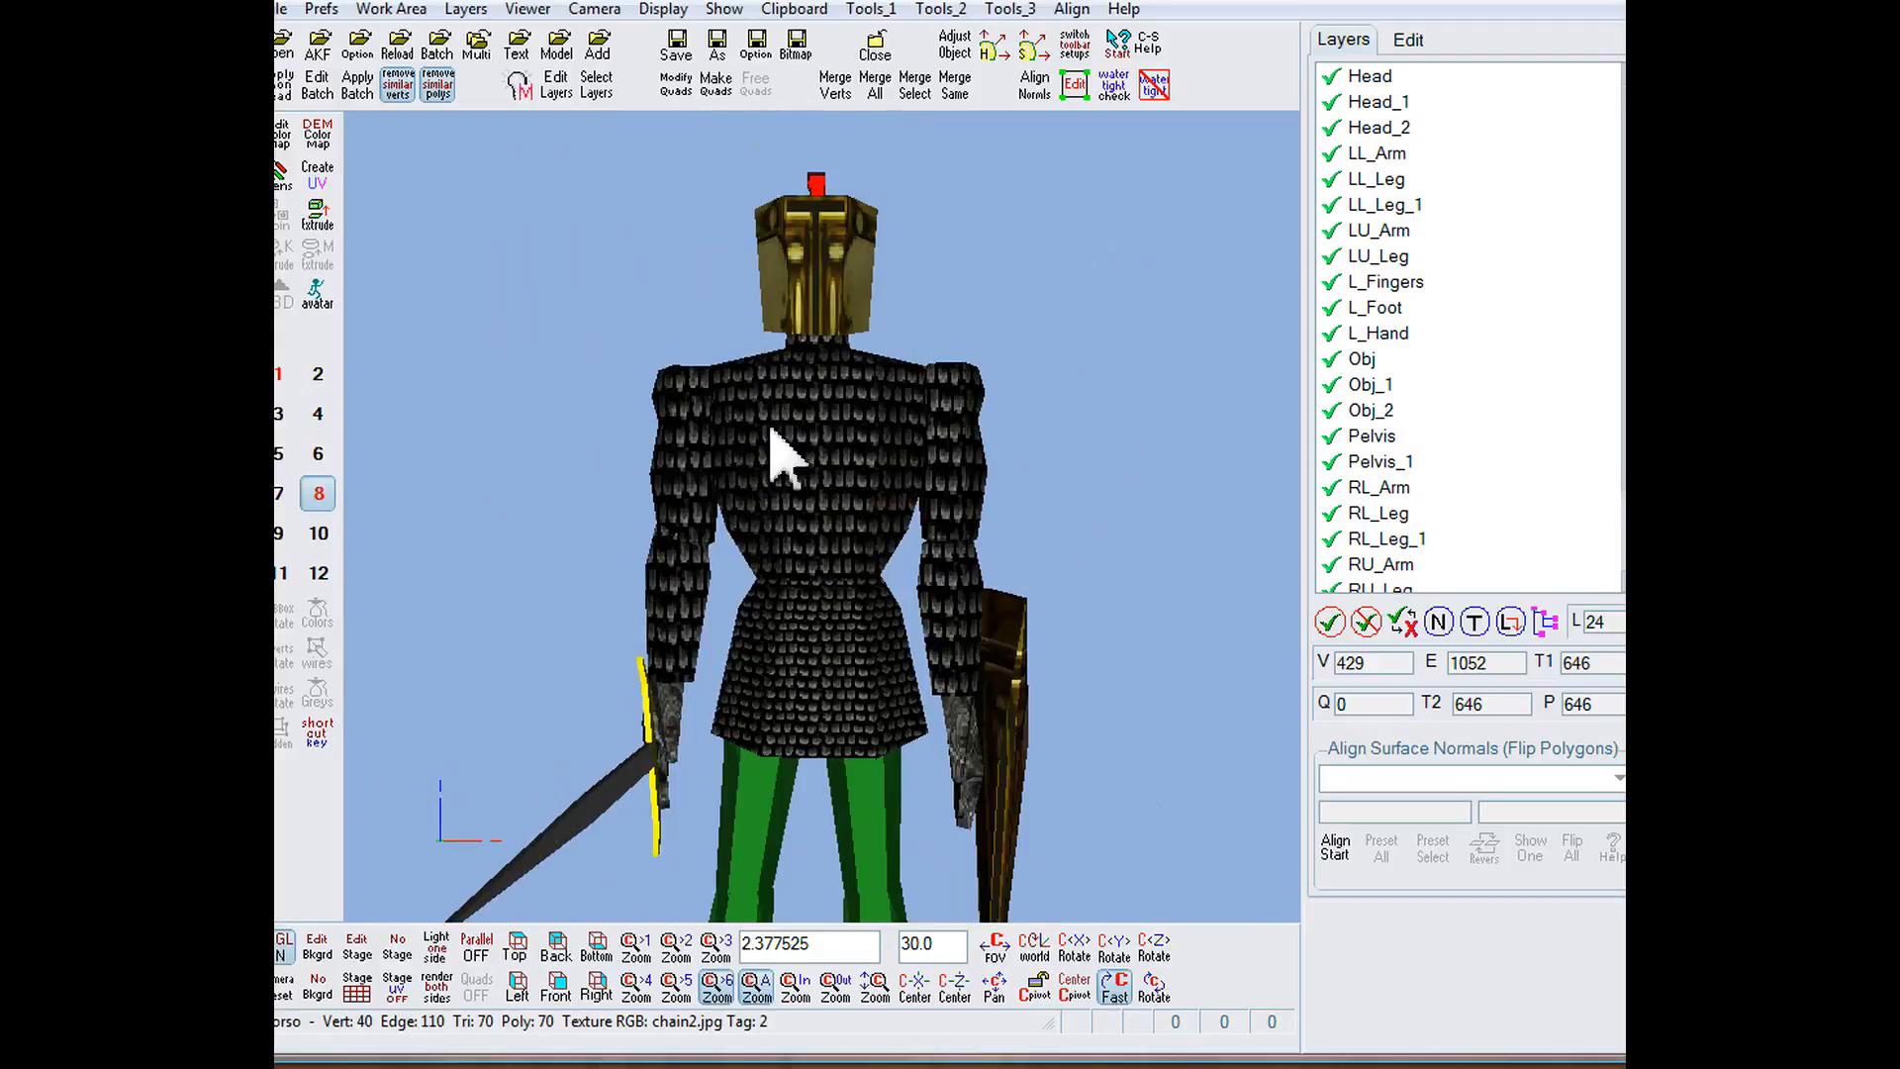
drag(694, 475, 564, 505)
drag(727, 534, 747, 544)
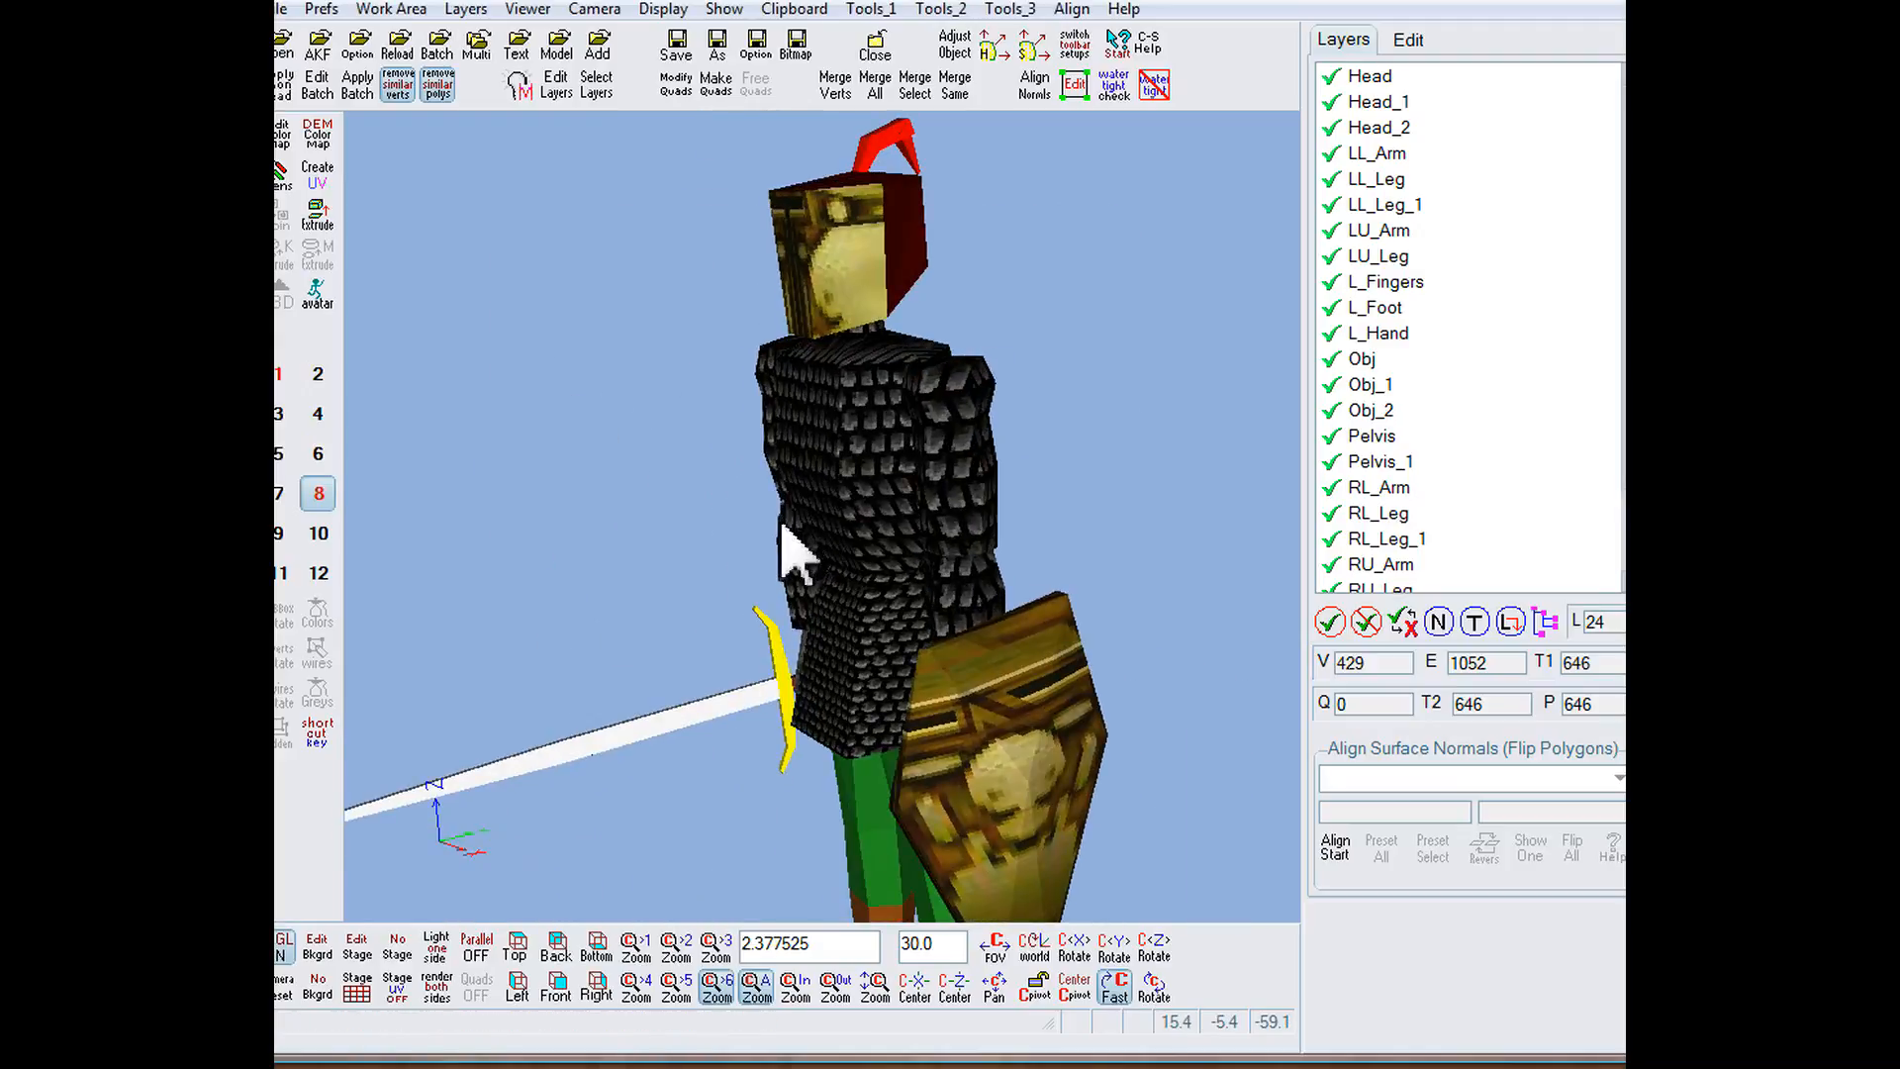
scroll(785, 554, down, 1)
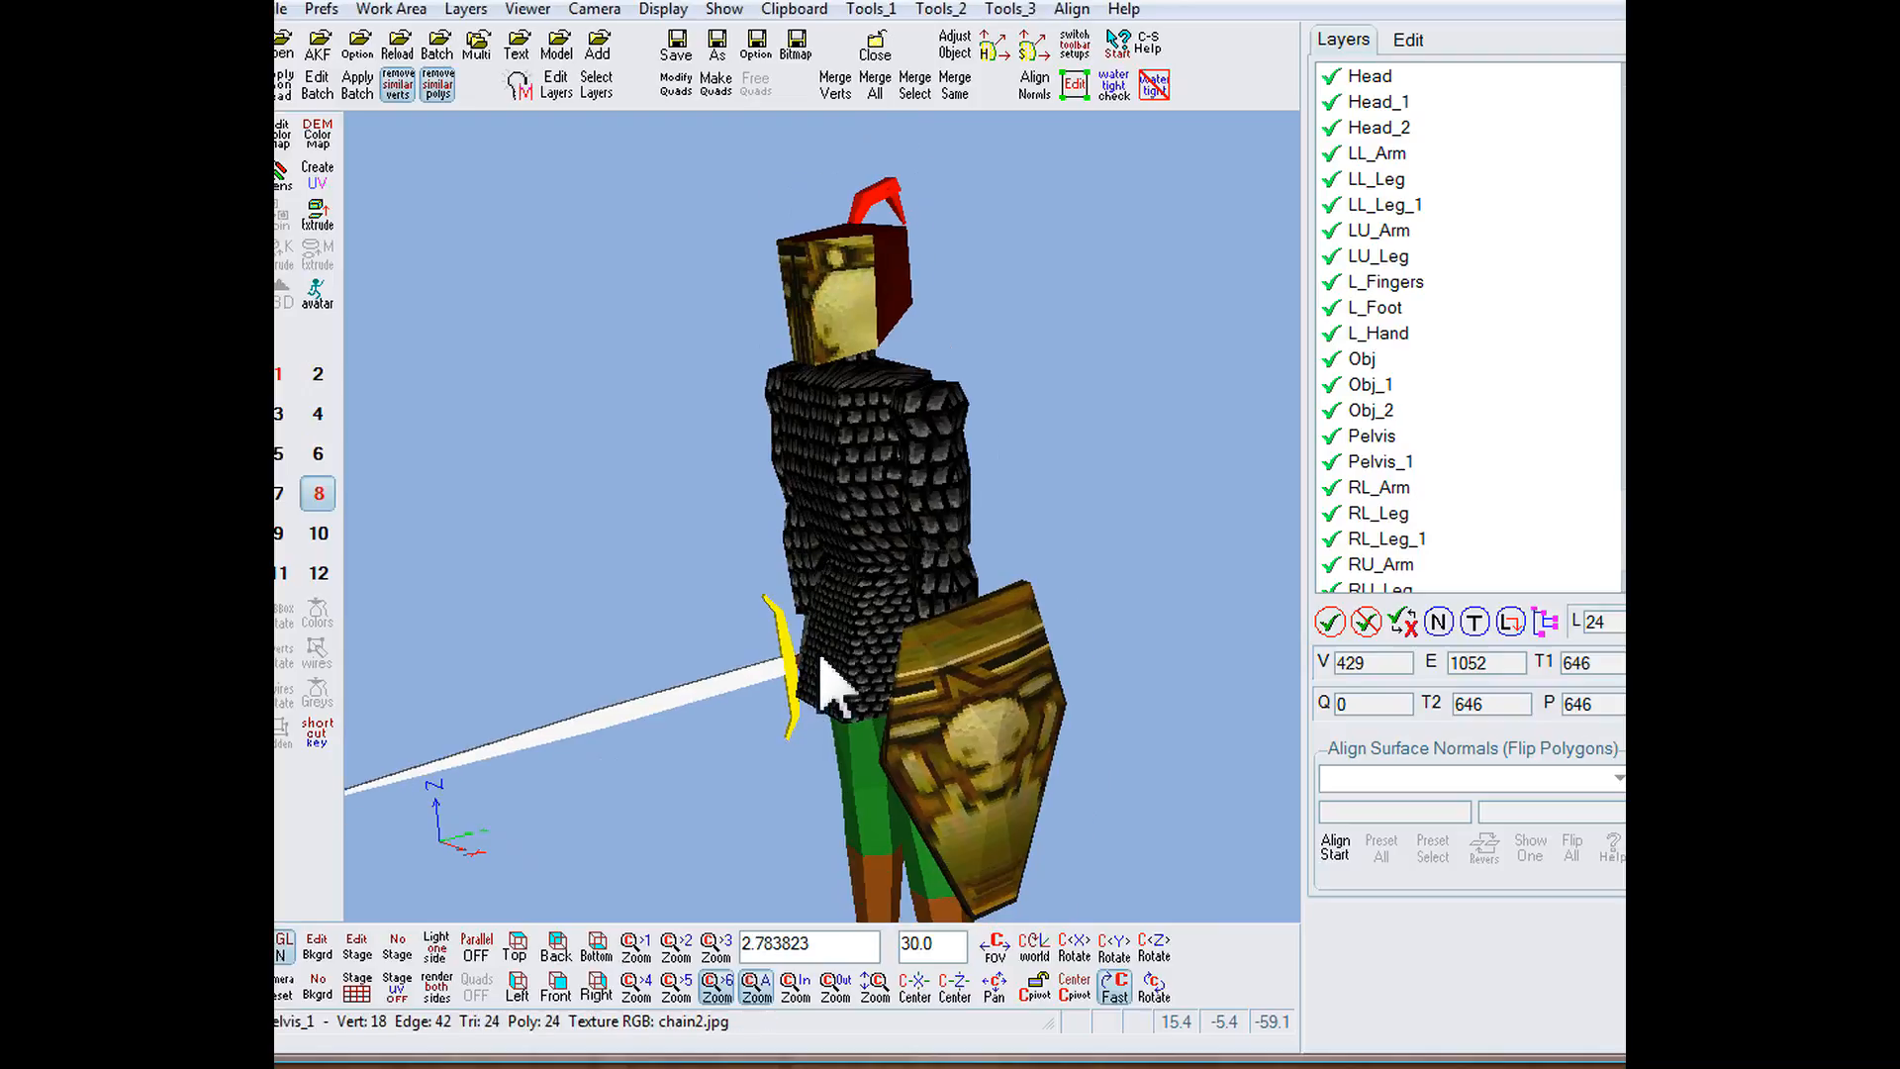